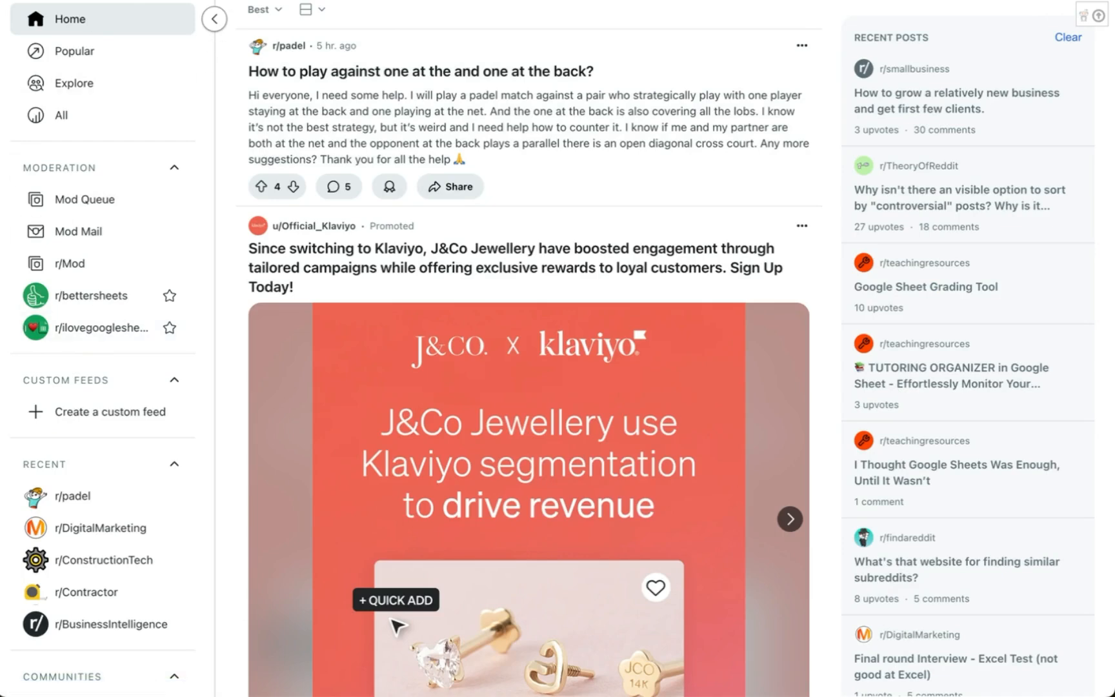
Open the r/spreadsheets subreddit on Reddit
text(r/)
text(SpreadsheetEs)
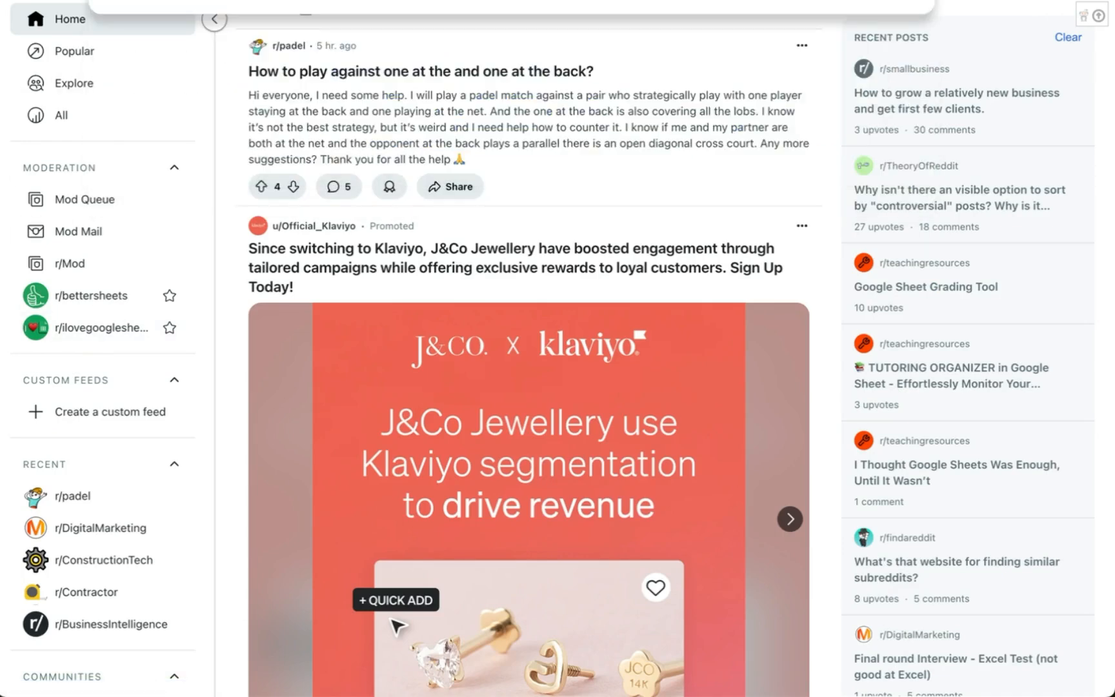
key(Return)
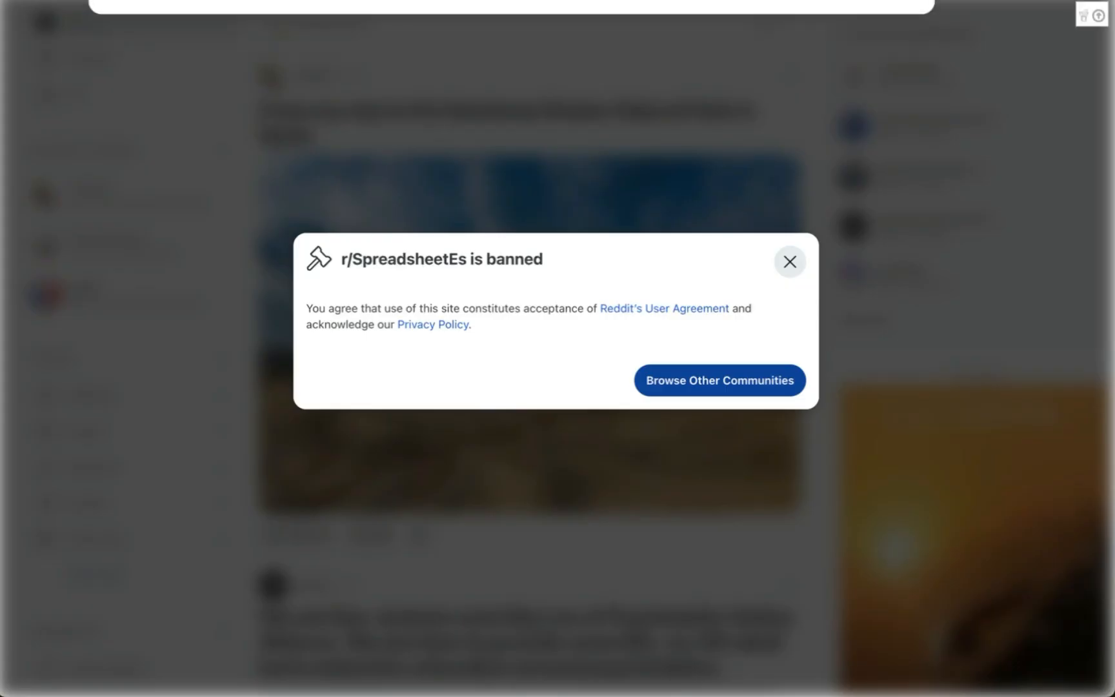
key(Return)
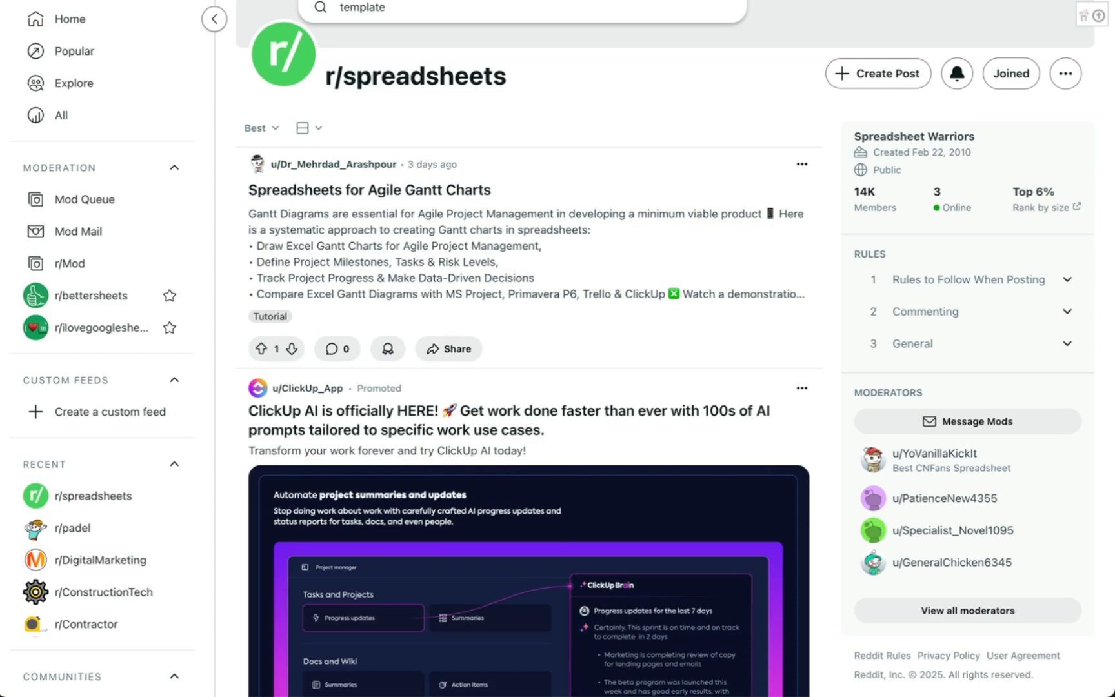
Search r/spreadsheets for "template" and sort the resulting posts by New
key(Return)
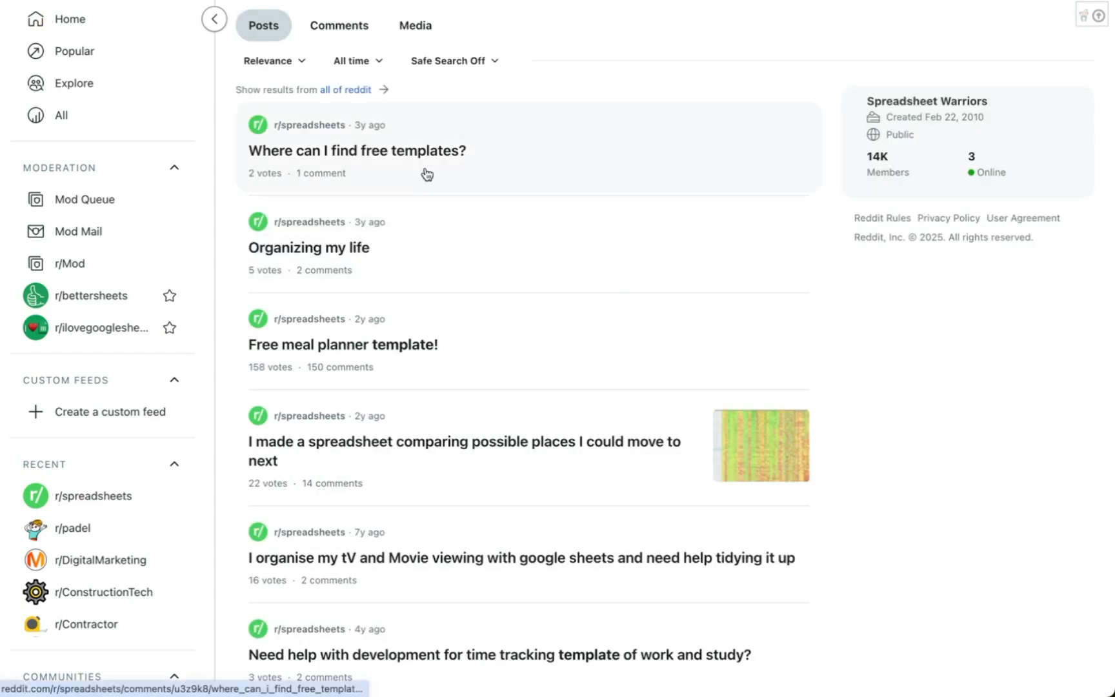
click(294, 63)
click(262, 211)
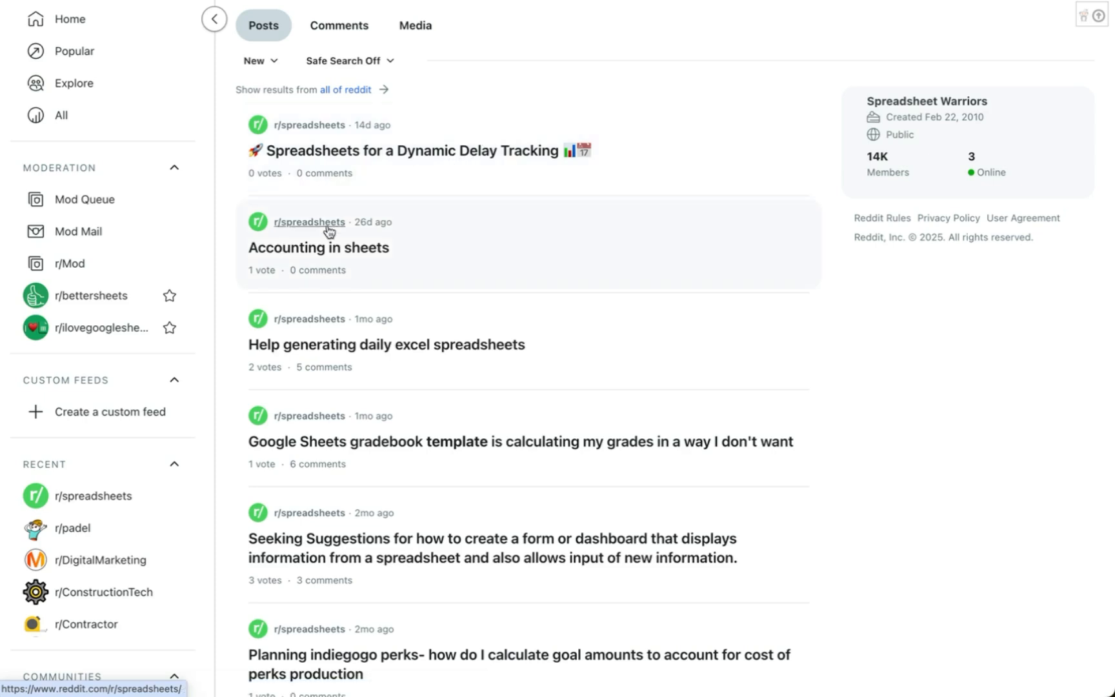
Look through the newest template posts for people asking for spreadsheets or help
scroll(332, 250, down, 1)
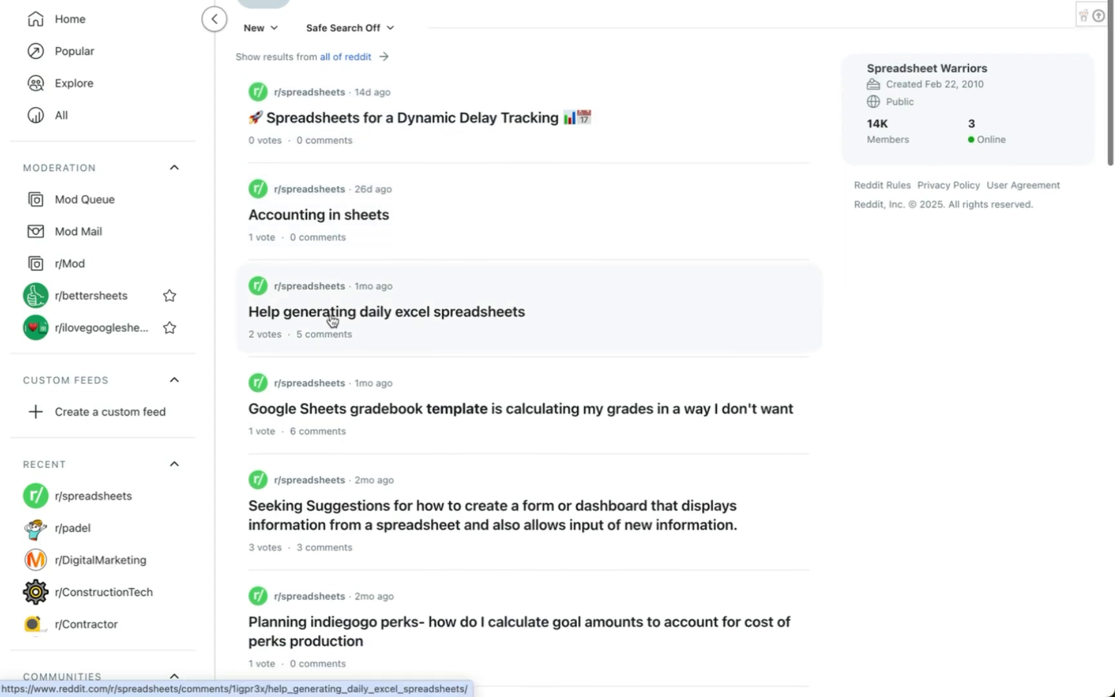
scroll(508, 241, down, 4)
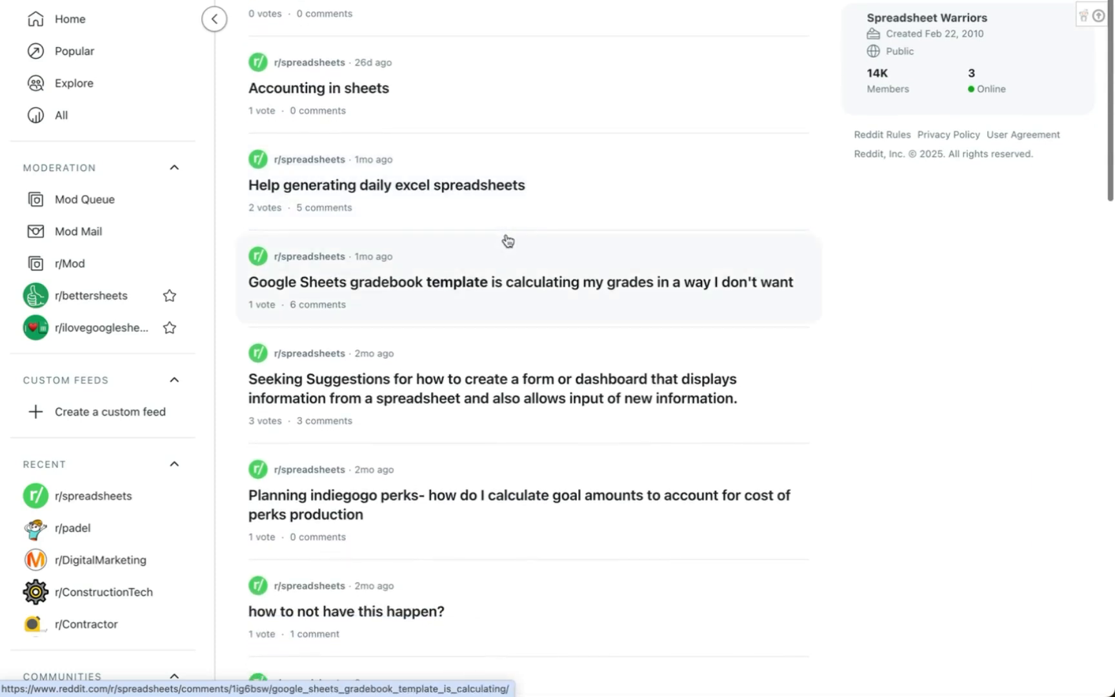
scroll(381, 303, down, 2)
scroll(423, 314, down, 1)
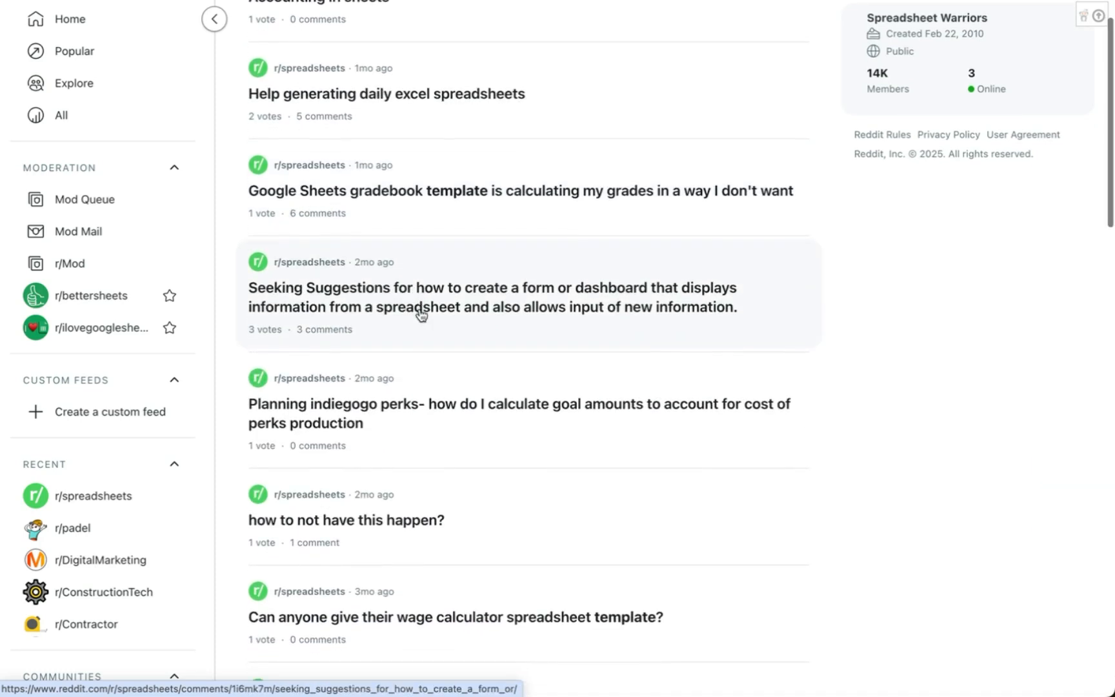
scroll(516, 297, down, 1)
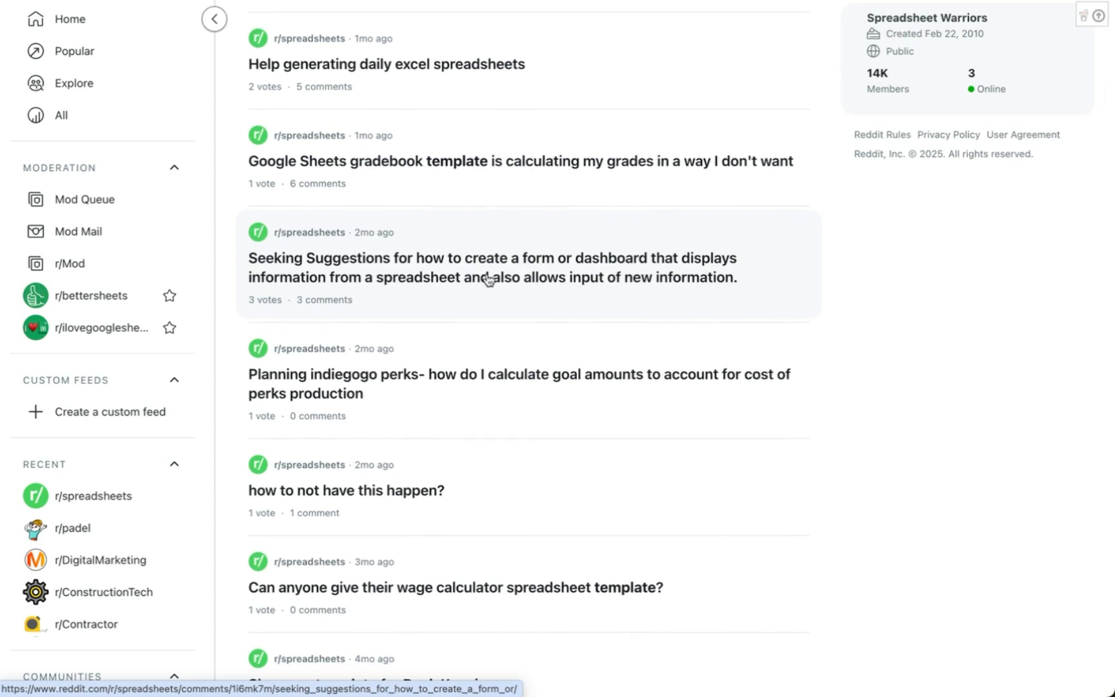
scroll(488, 280, up, 1)
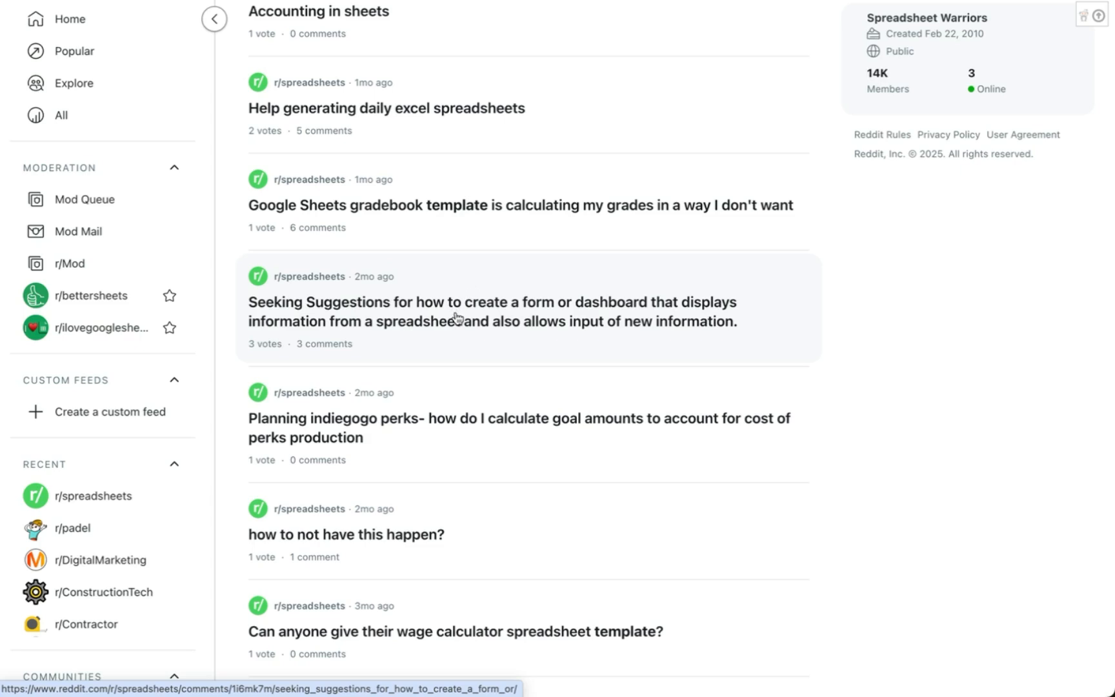
scroll(456, 318, down, 3)
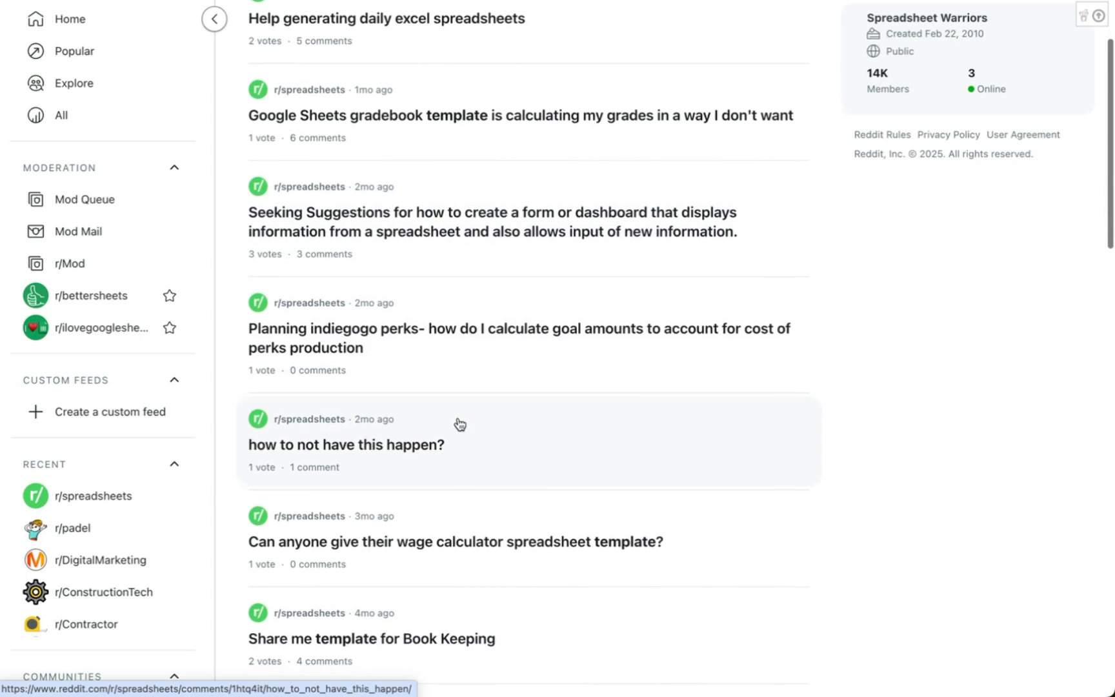
scroll(460, 424, down, 1)
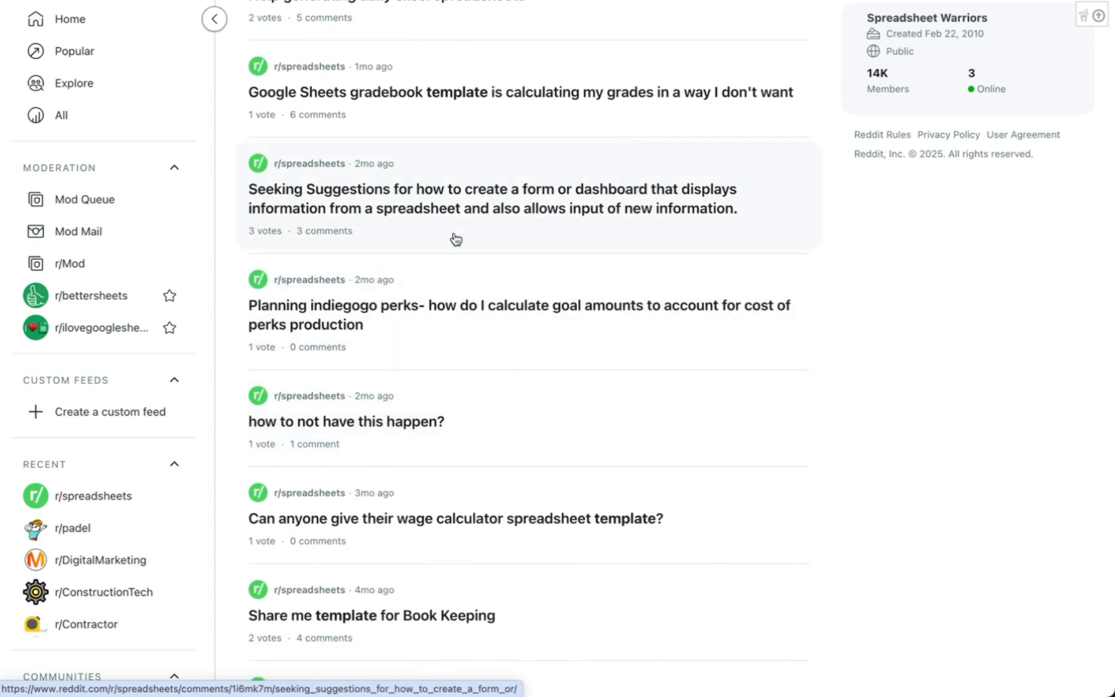
scroll(456, 239, up, 2)
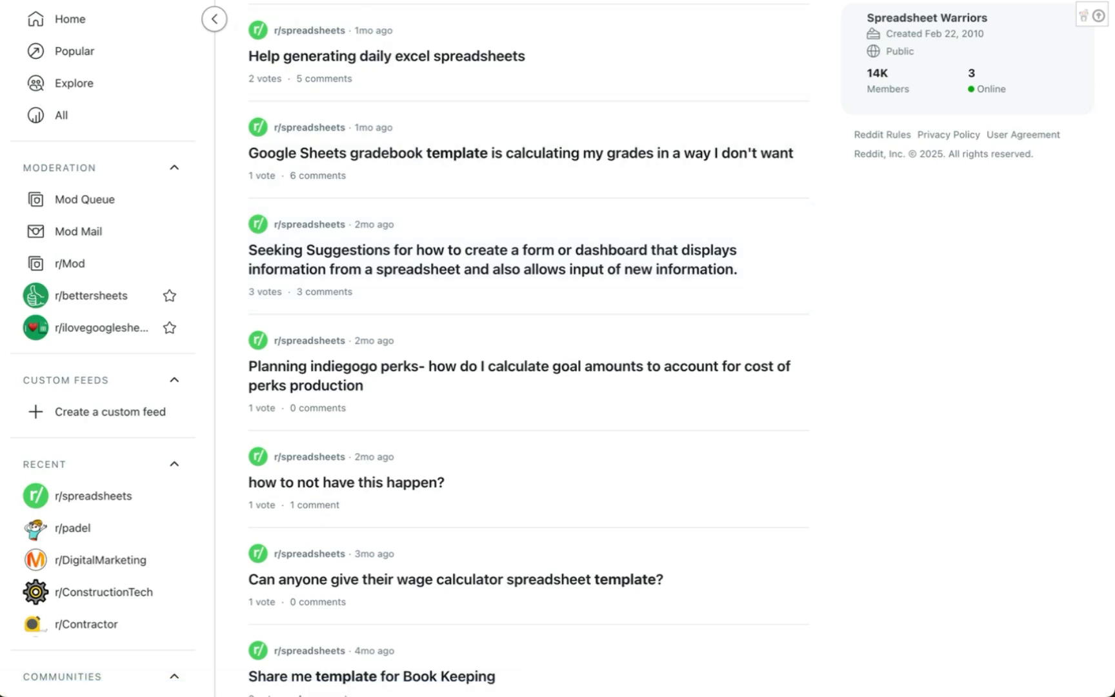
scroll(490, 197, up, 9)
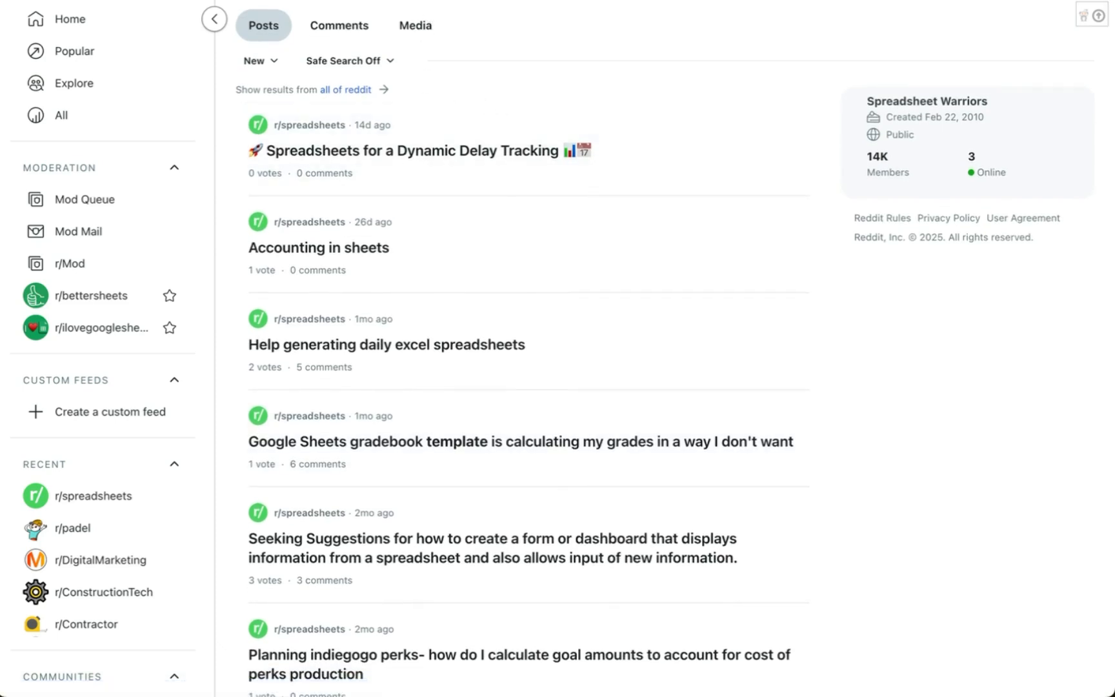
scroll(506, 284, down, 1)
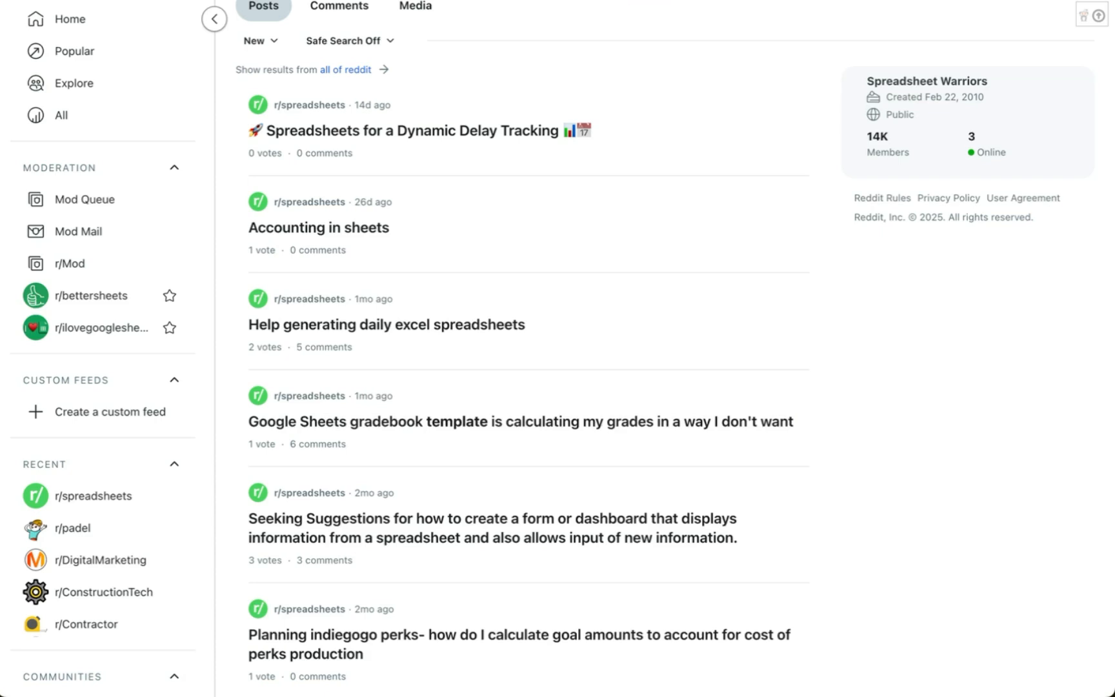
Review the sort options available for the subreddit's search results
mouse_move(462, 1)
click(265, 47)
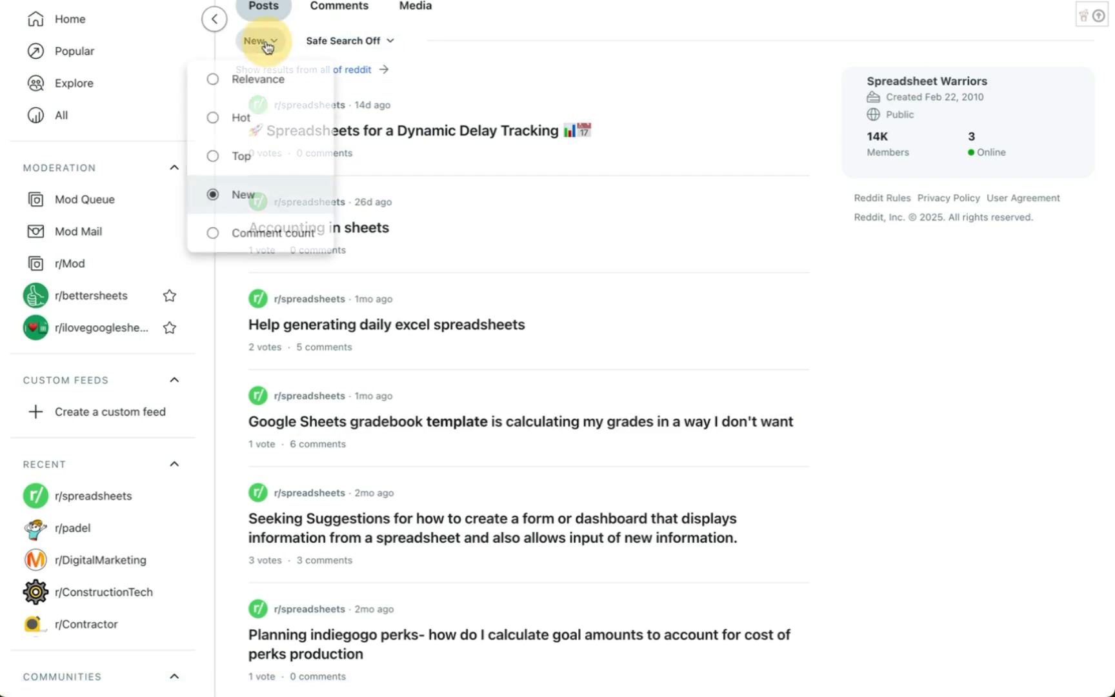
click(258, 118)
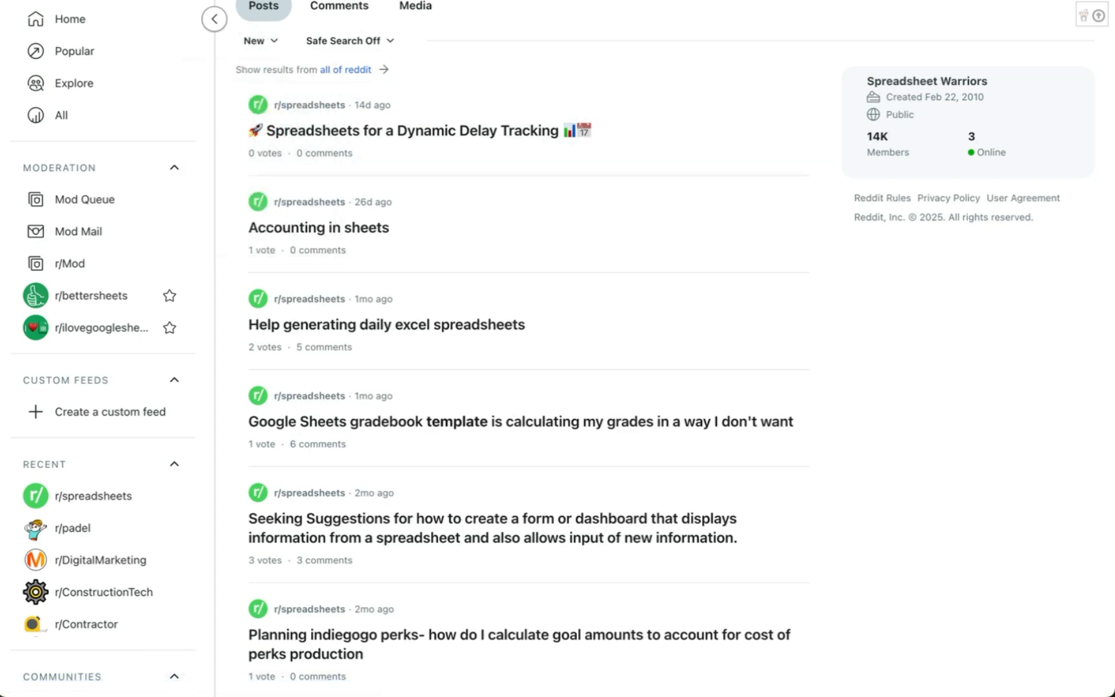
Switch to the HUB sheet in Google Sheets and widen column A so the subreddit name fits
click(795, 57)
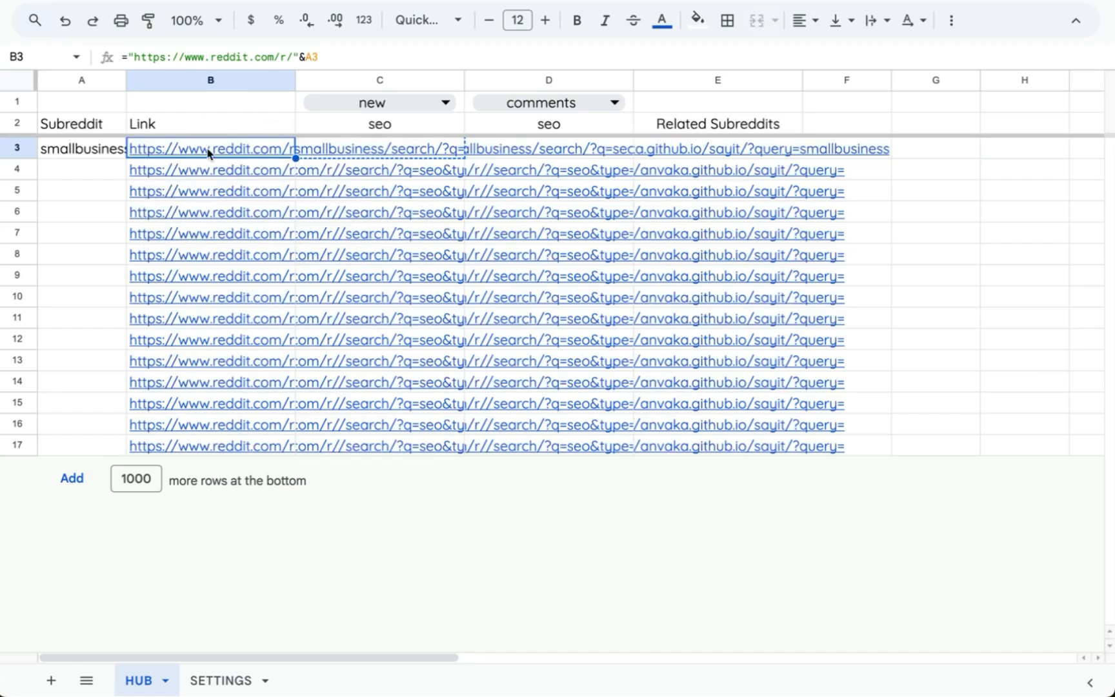
mouse_move(201, 153)
click(91, 145)
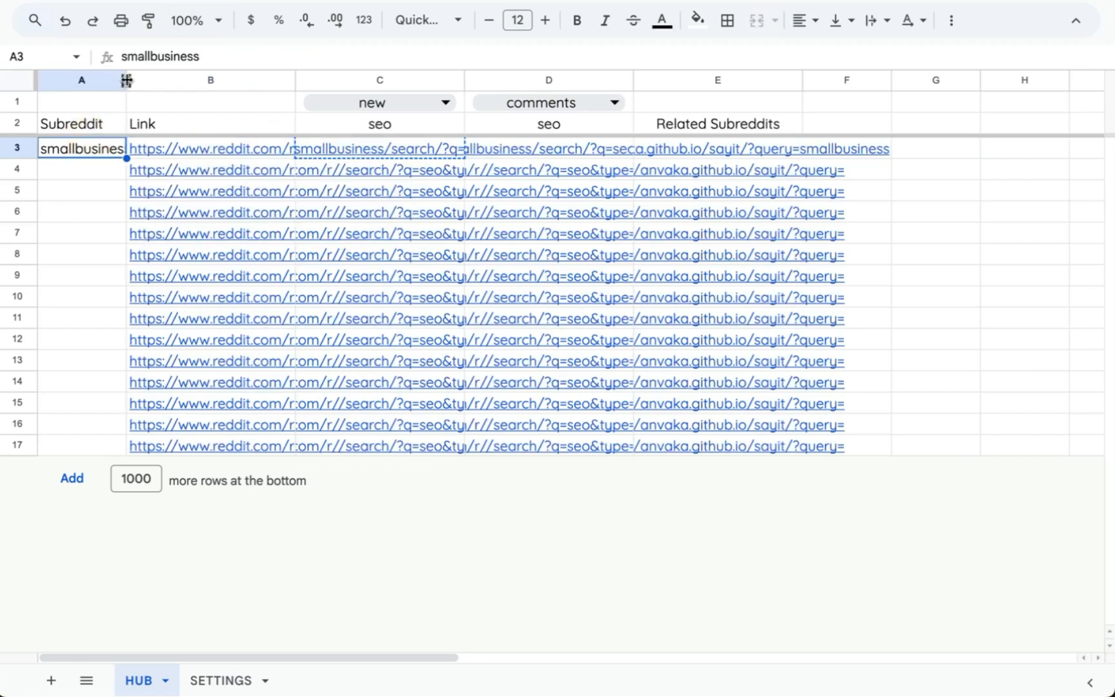
drag(127, 79, 223, 109)
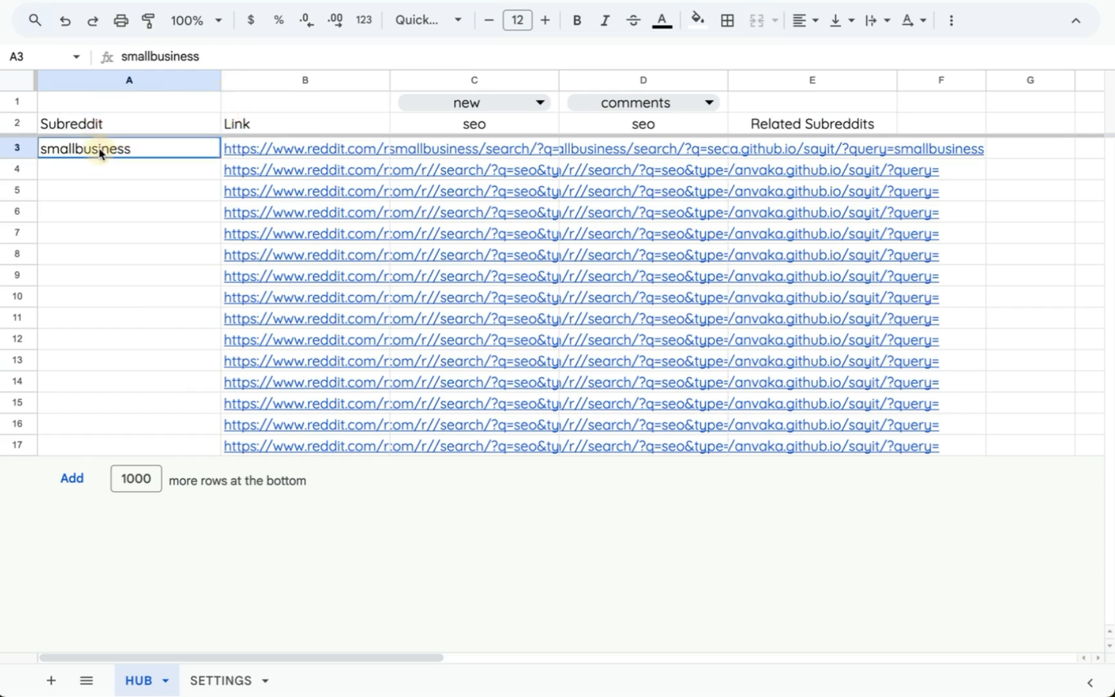
Clear the link formulas in the rows below smallbusiness, range B4:E17
click(100, 170)
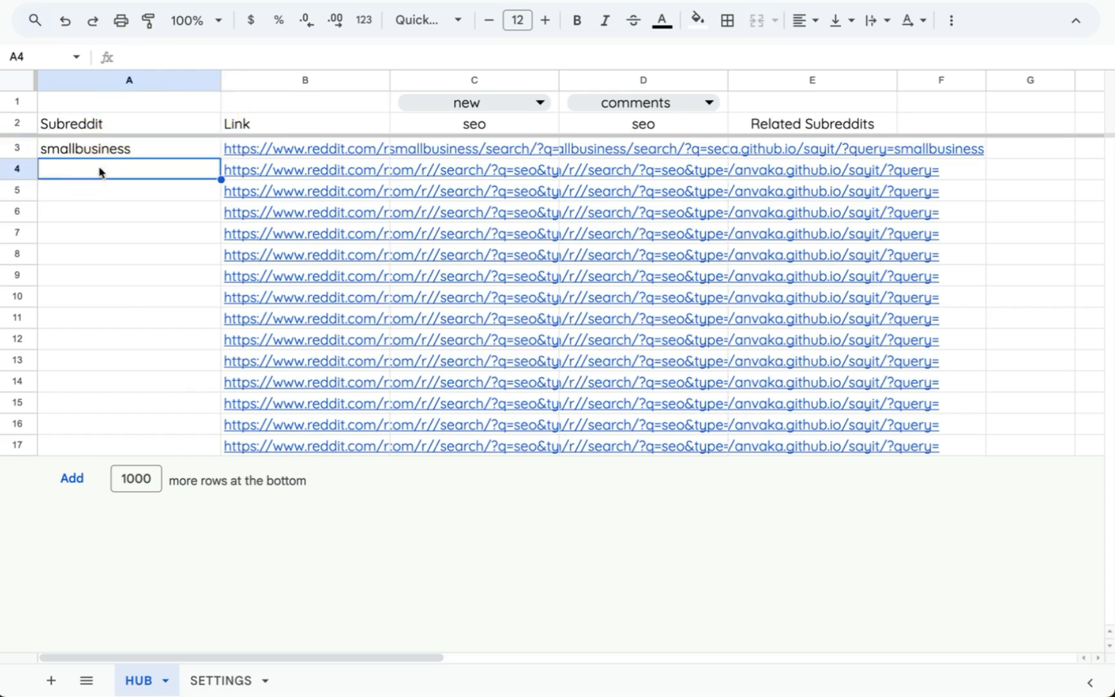
click(266, 149)
click(217, 172)
key(Right)
key(super+shift+Right)
key(super+shift+Down)
key(BackSpace)
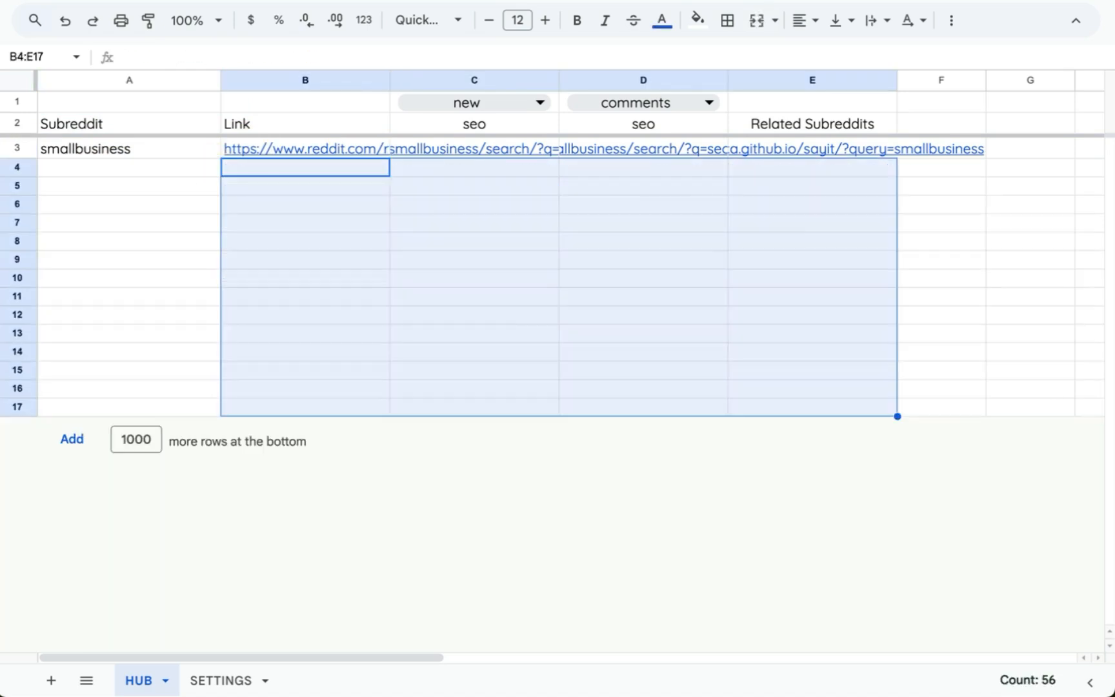
Inspect the formula in B3 that joins the Reddit base URL with the subreddit name in A3
key(Left)
key(Up)
key(Up)
key(Right)
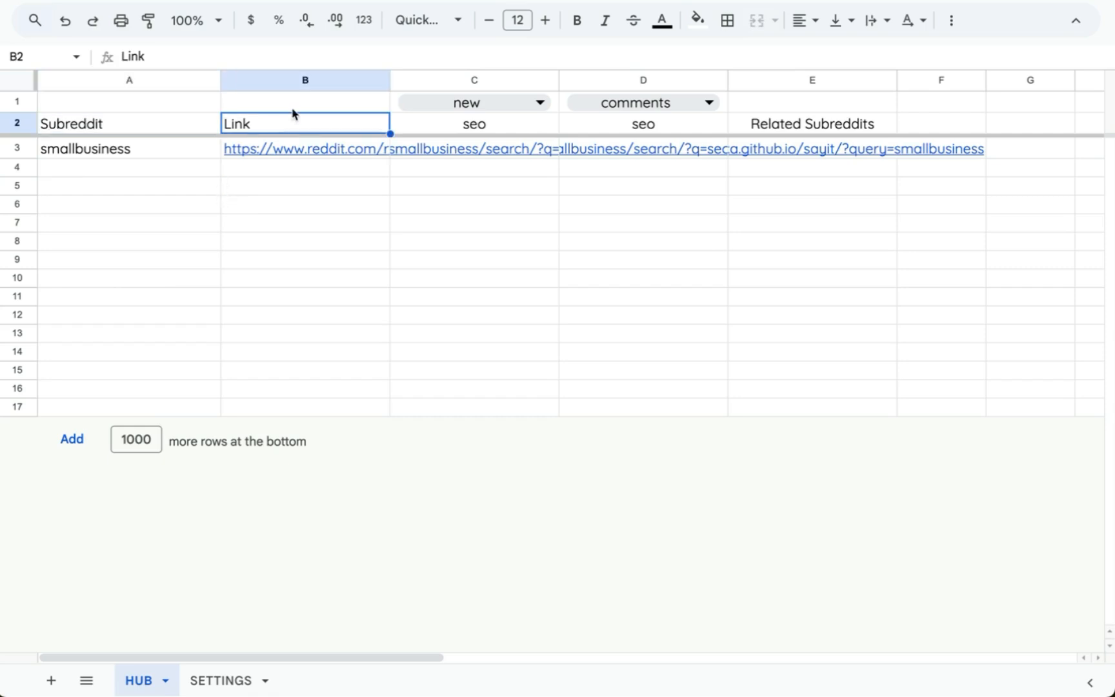
key(Down)
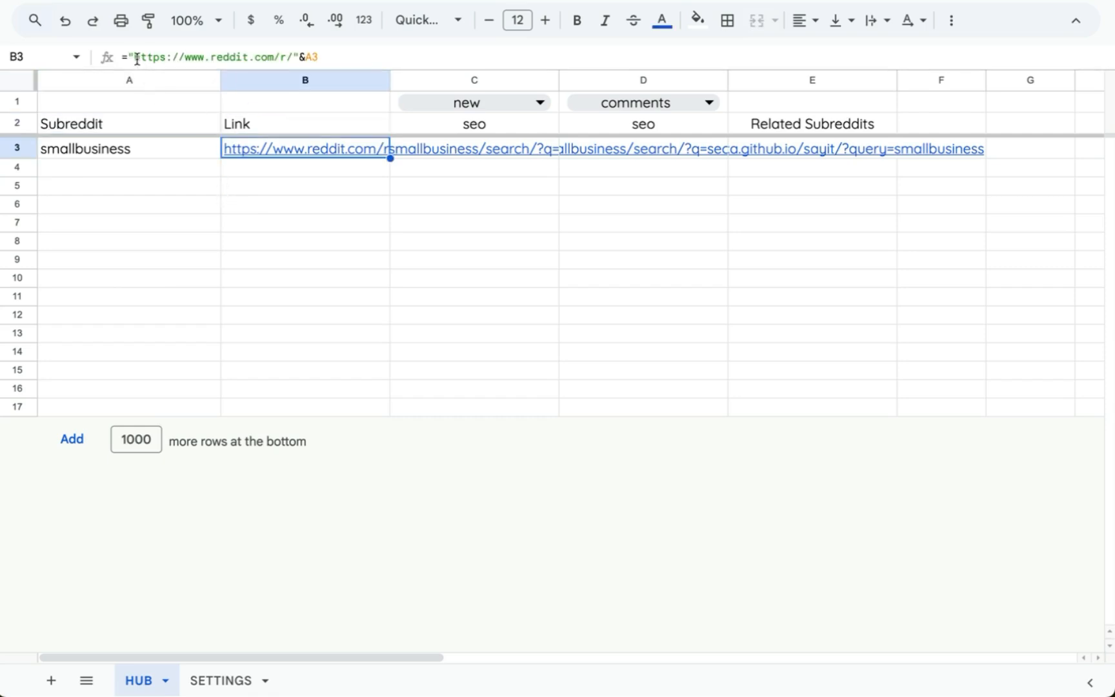
double_click(292, 149)
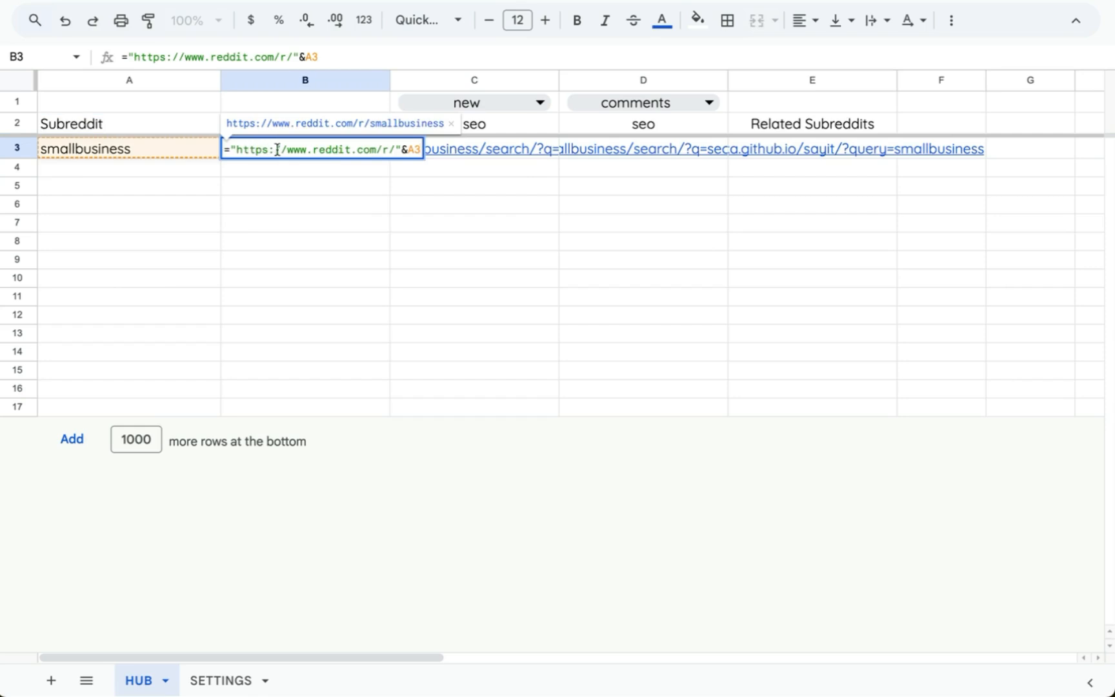
click(408, 148)
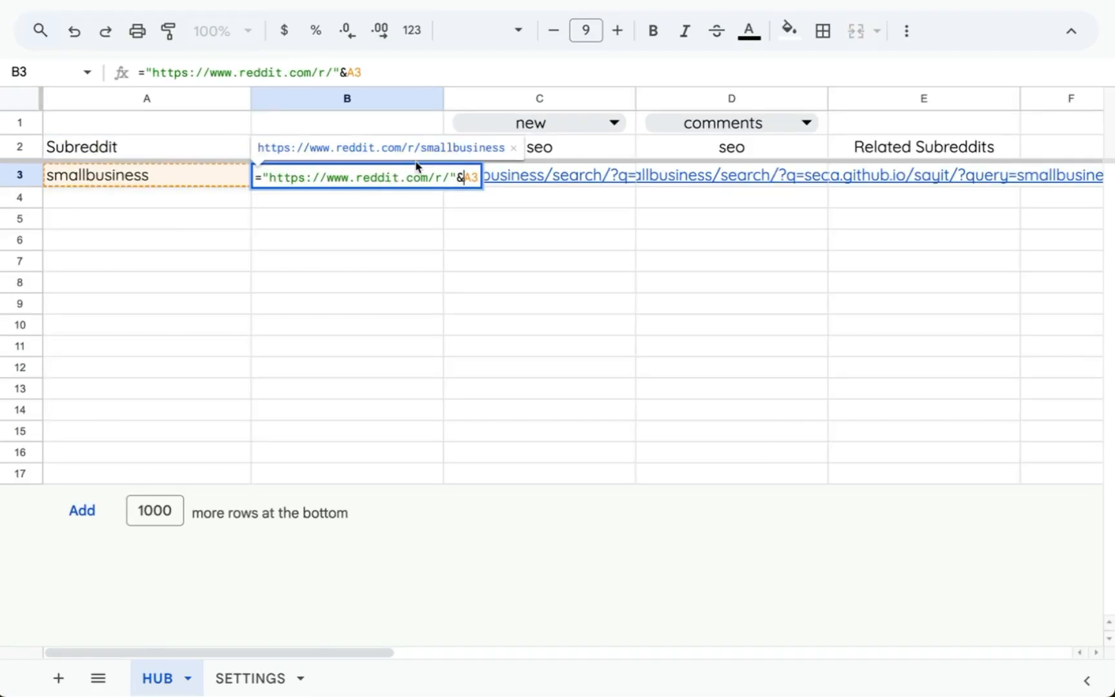
key(super+minus)
double_click(479, 178)
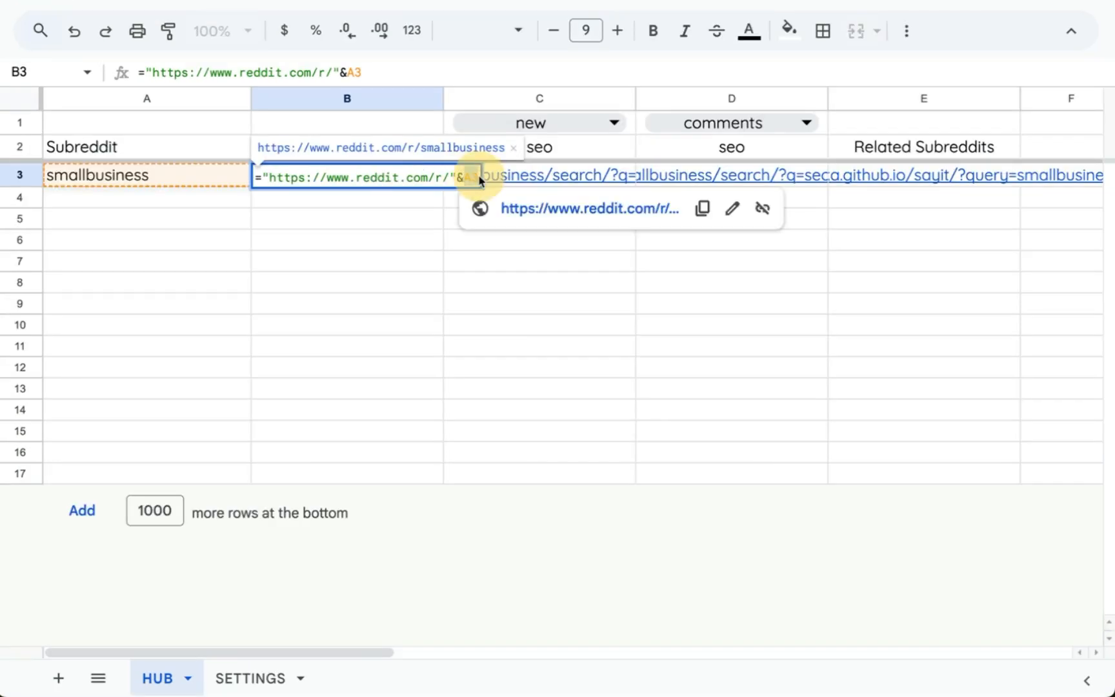
key(Escape)
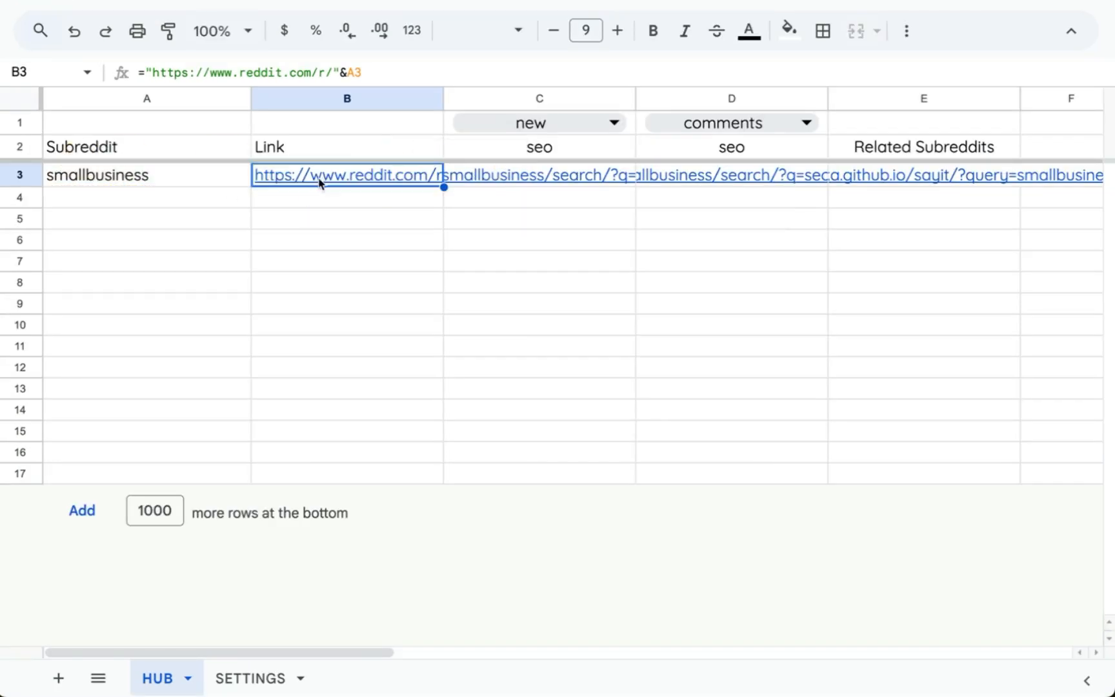
Test the r/smallbusiness link in B3 and return to the HUB sheet
click(324, 173)
click(328, 208)
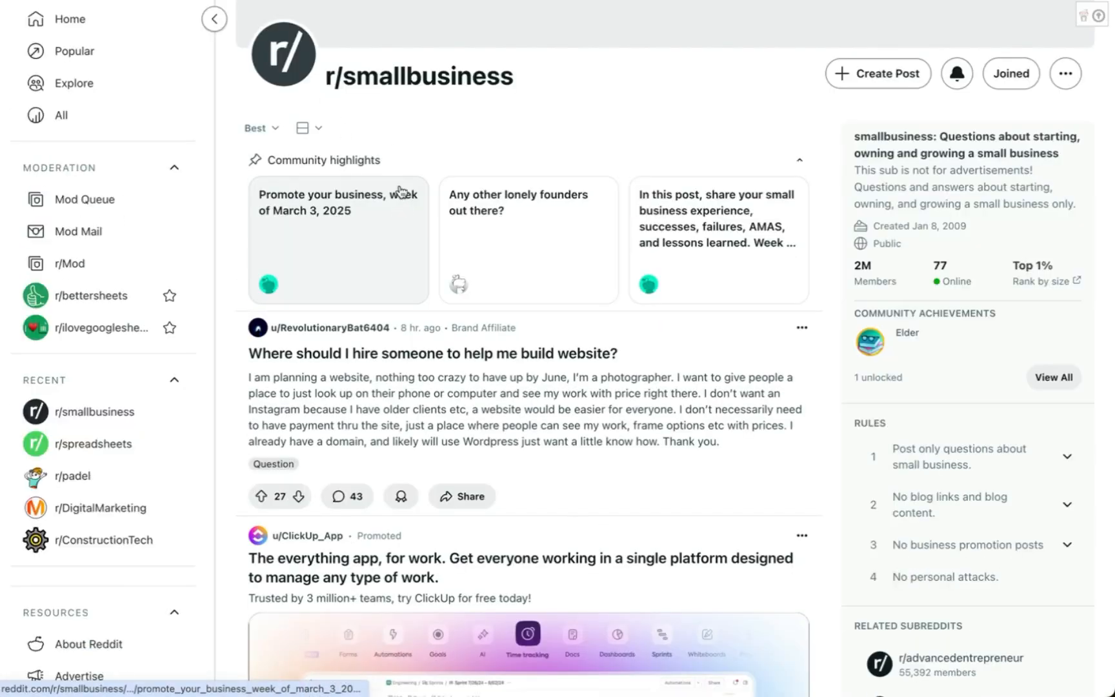
click(402, 191)
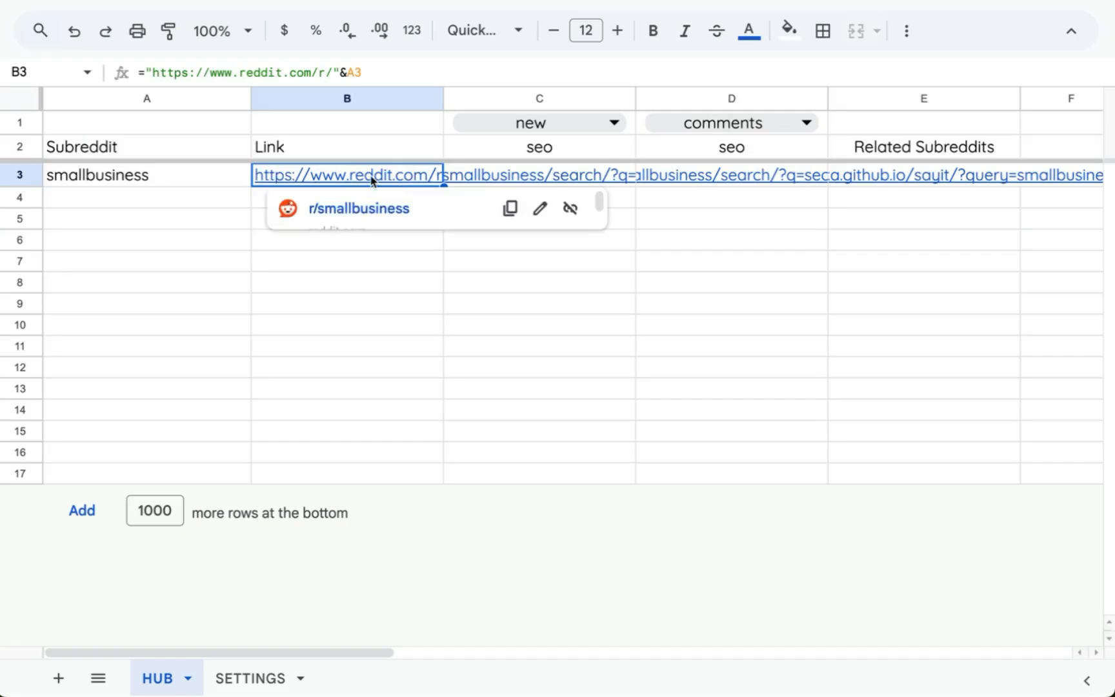
key(Left)
key(Right)
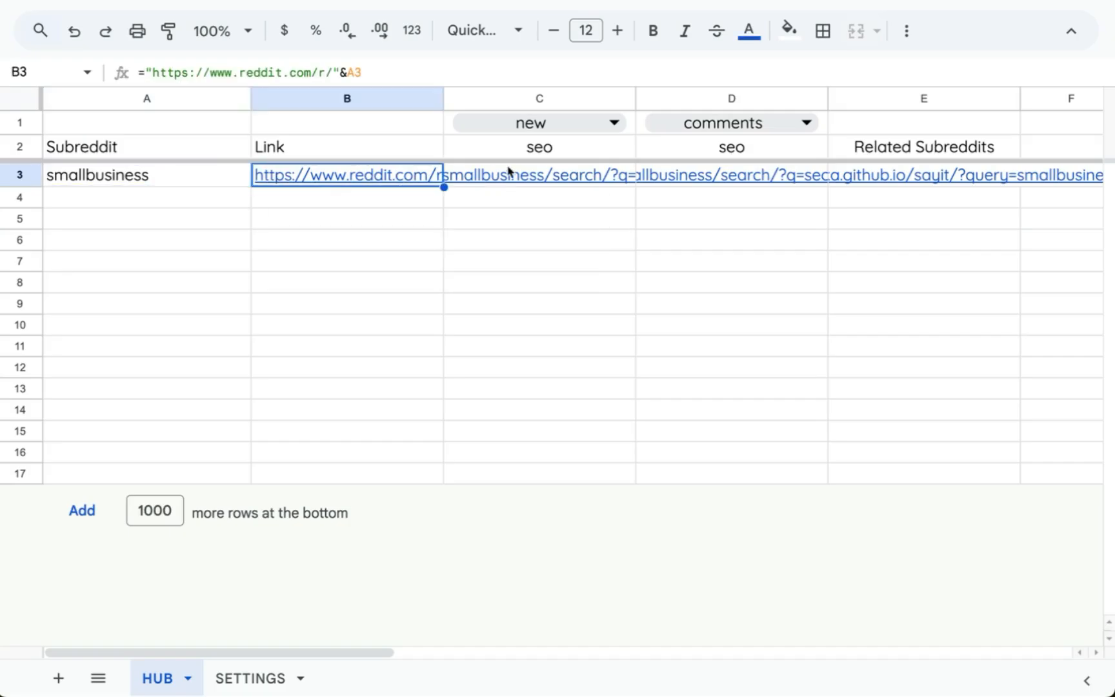
Inspect the post search formula in C3 and the keyword cell C2 it references
double_click(530, 174)
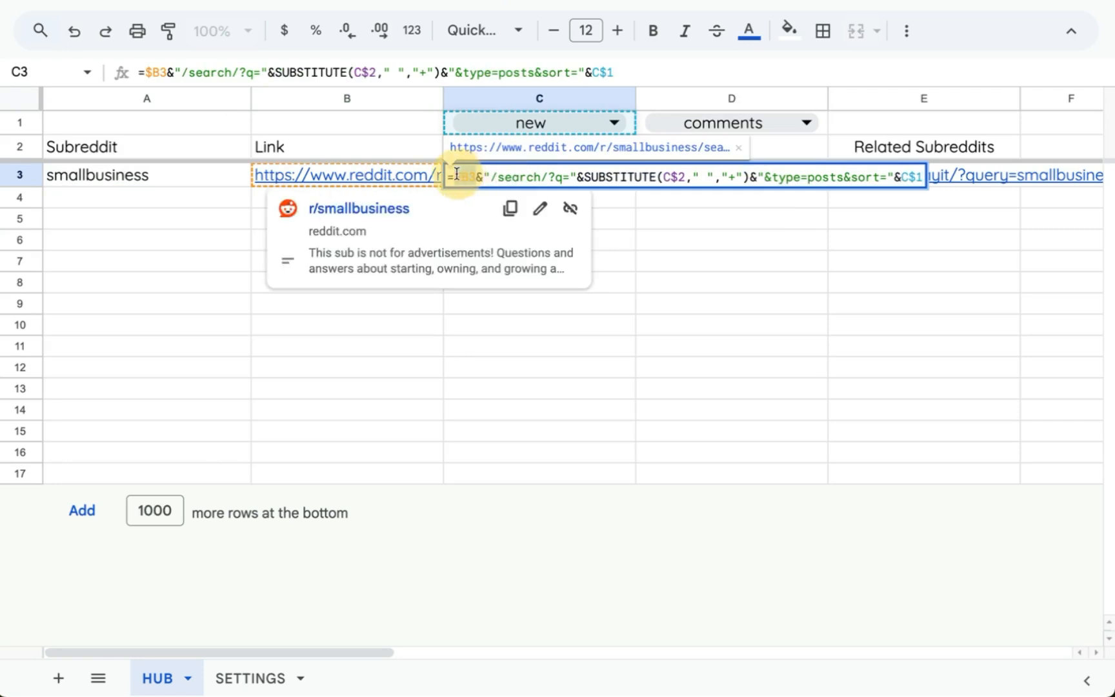
drag(456, 176, 476, 176)
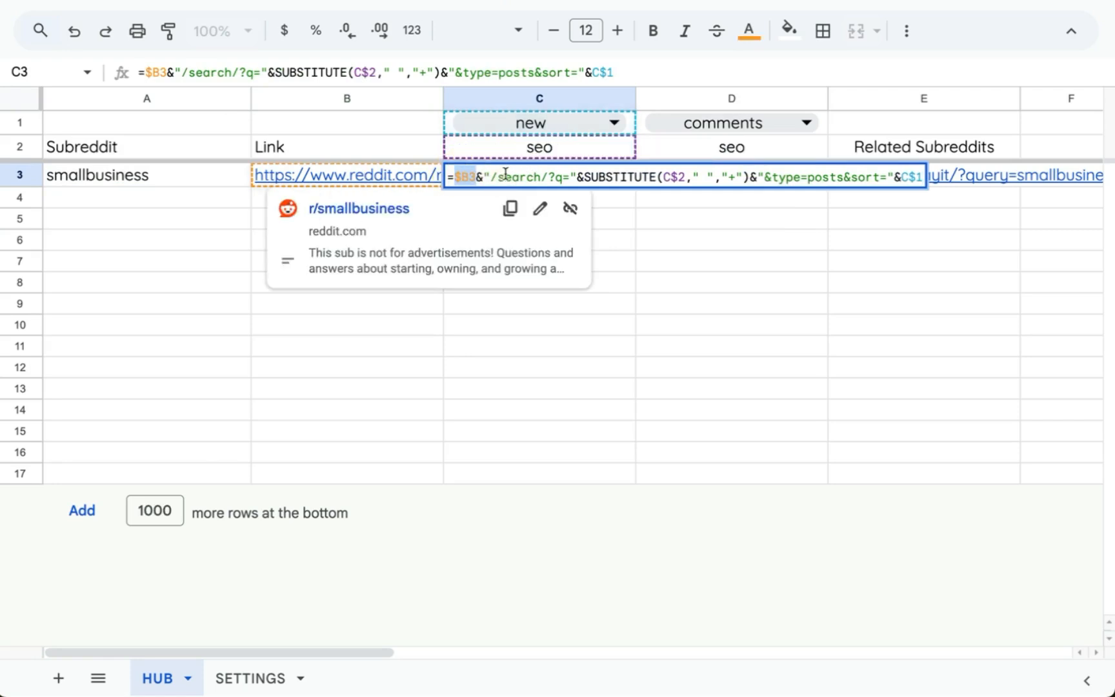
click(566, 175)
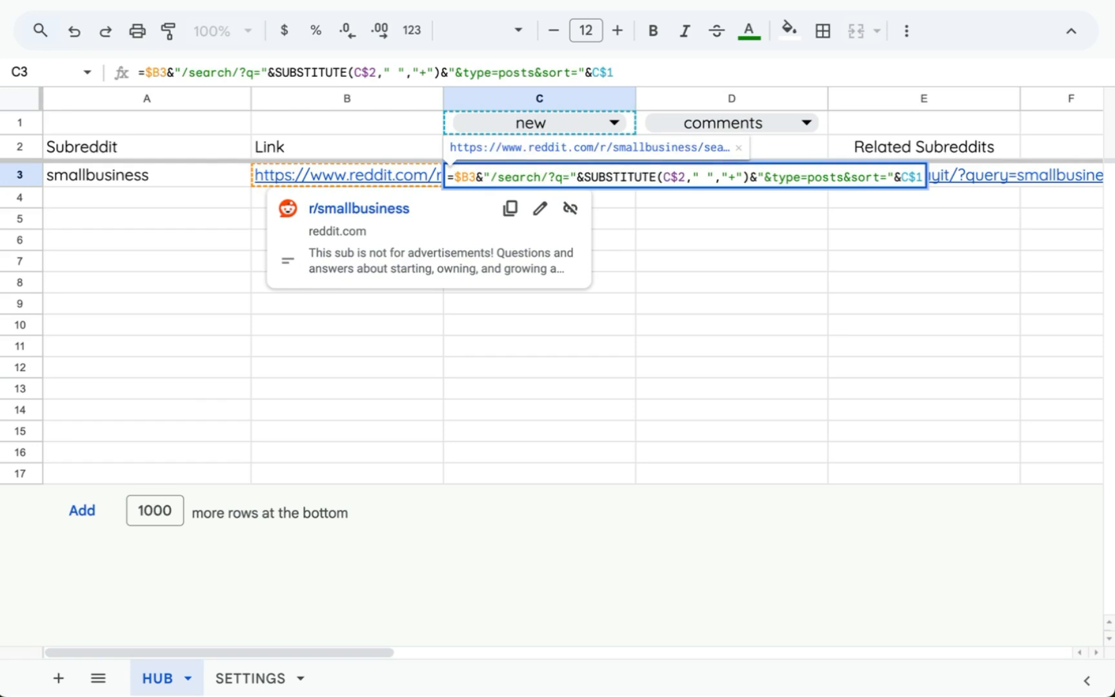
key(Escape)
click(550, 148)
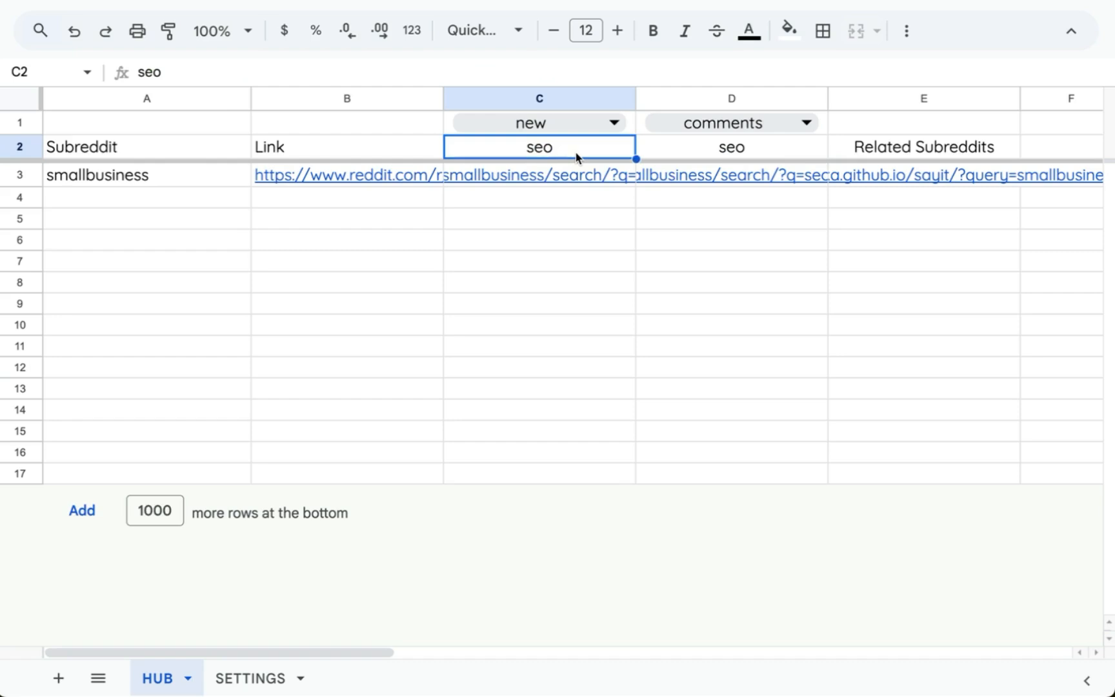
Change the search keyword in C2 to "seo tools"
double_click(576, 155)
text(tools)
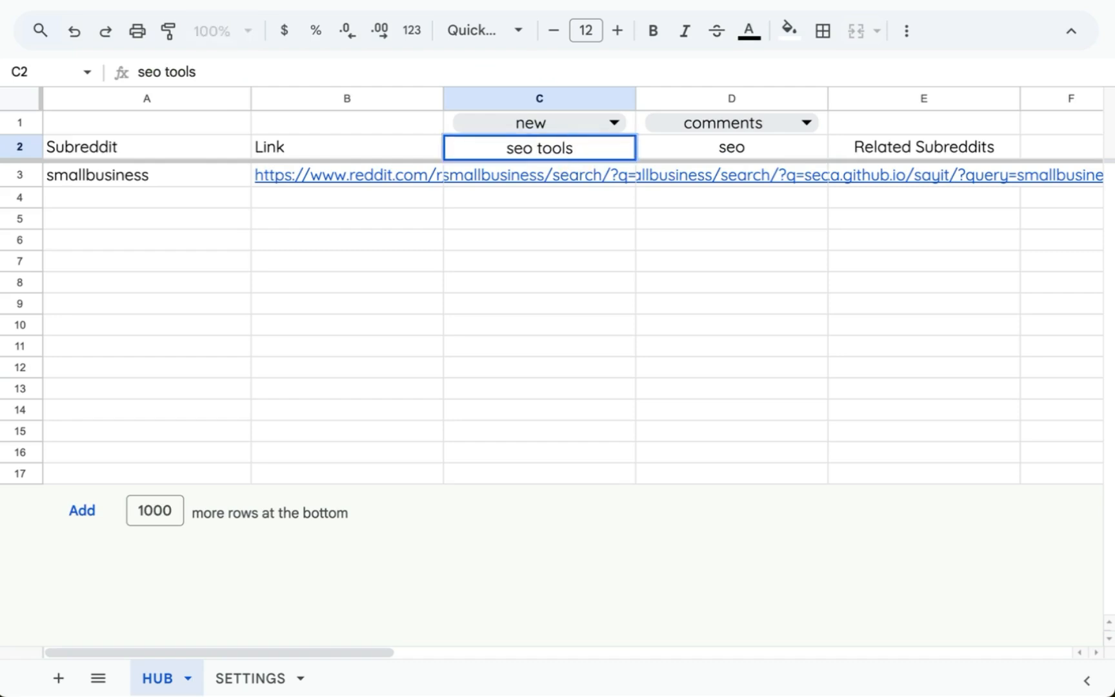
key(Return)
Inspect the SUBSTITUTE, post type and sort parts of the search formula in C3, leaving it unedited
key(Return)
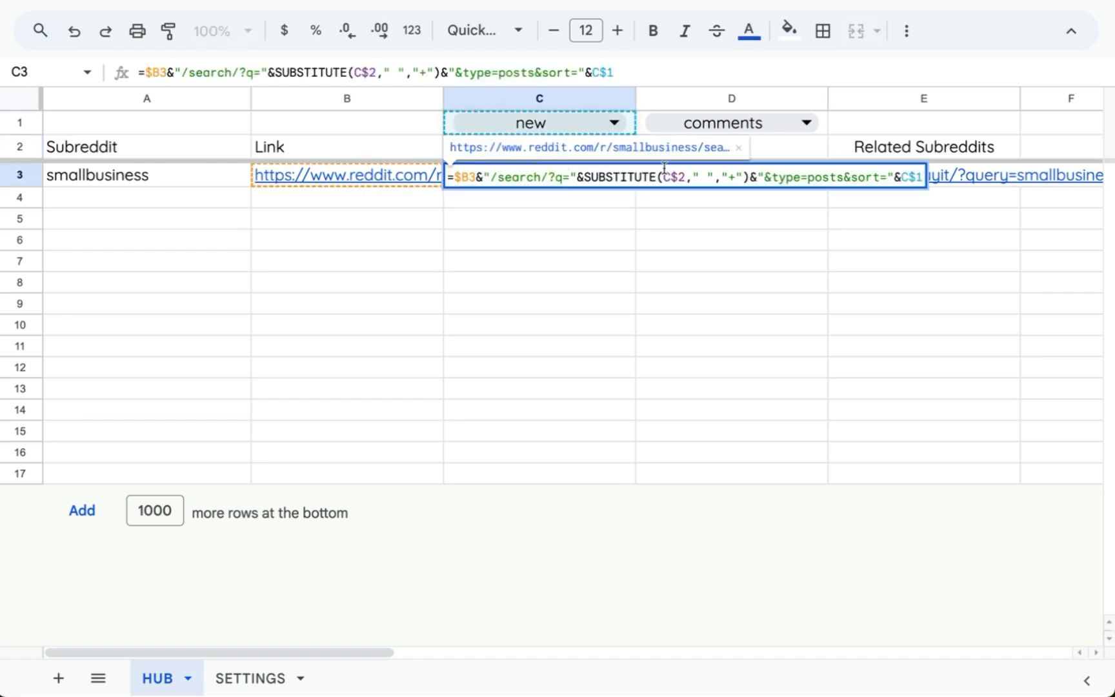
click(736, 176)
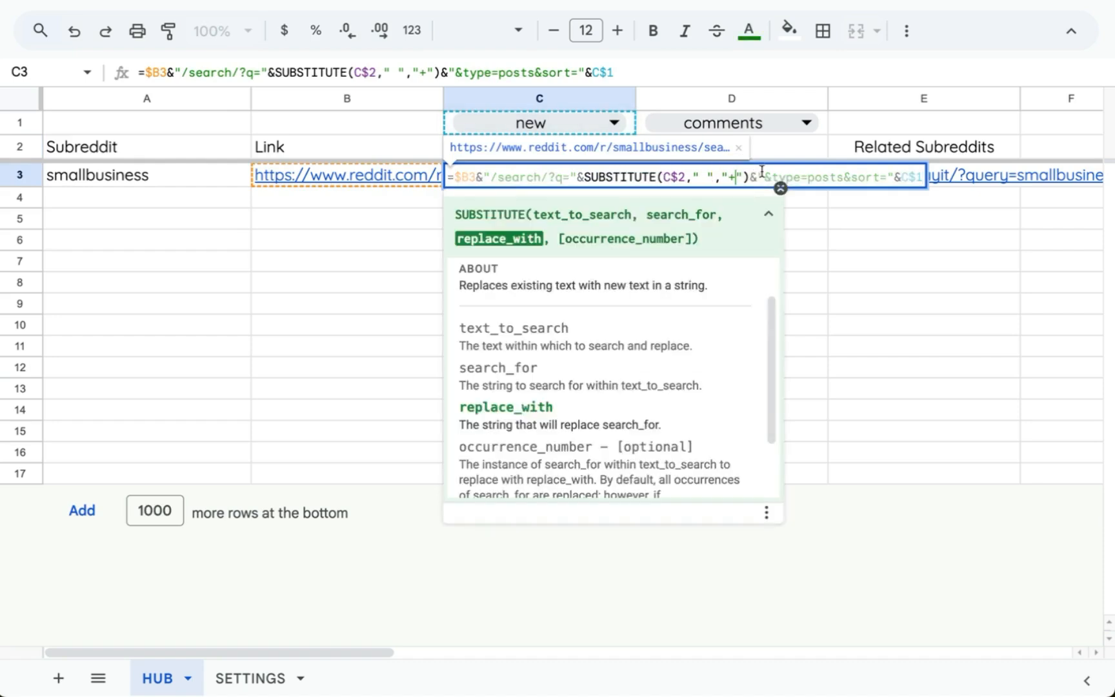
click(766, 176)
drag(766, 176, 794, 176)
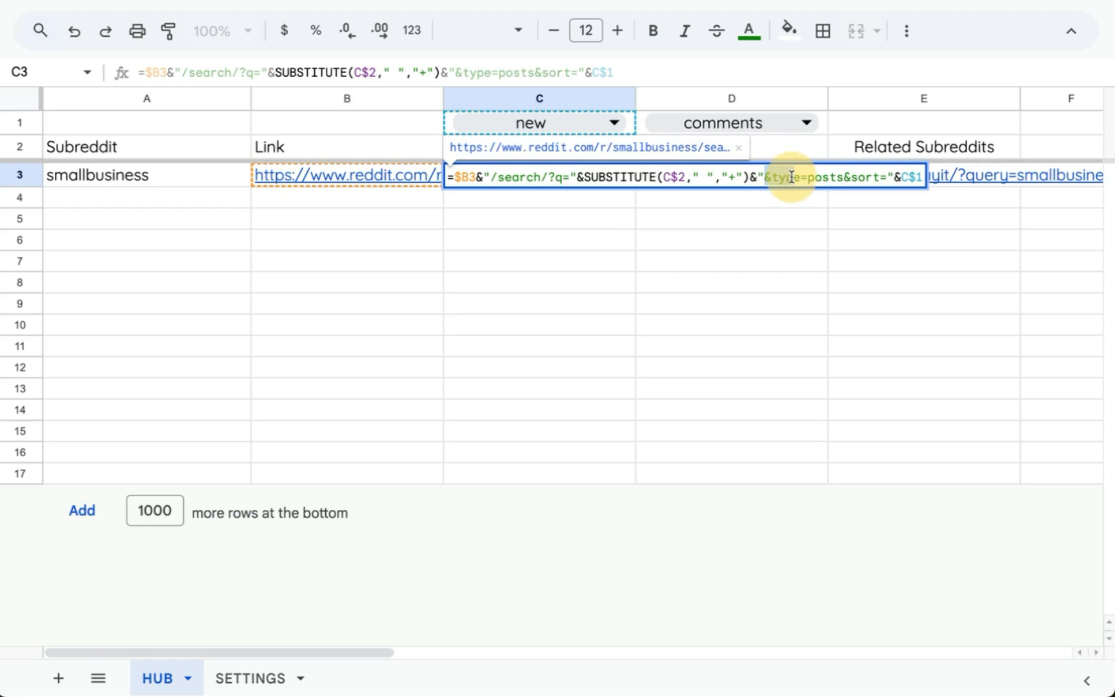
click(844, 177)
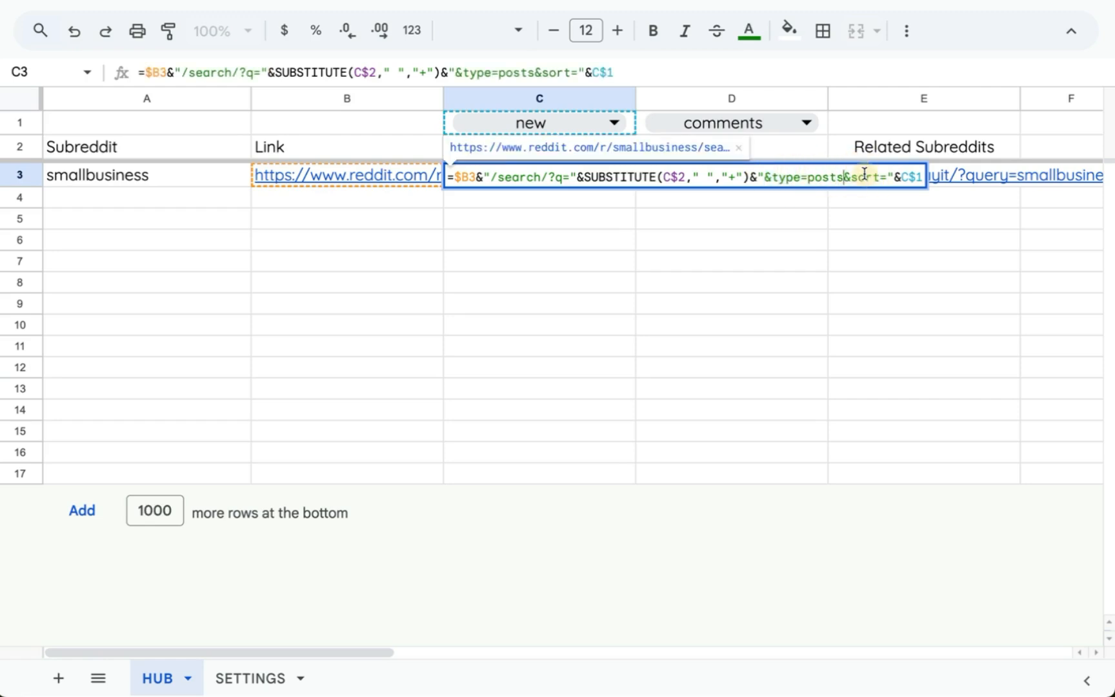
click(901, 177)
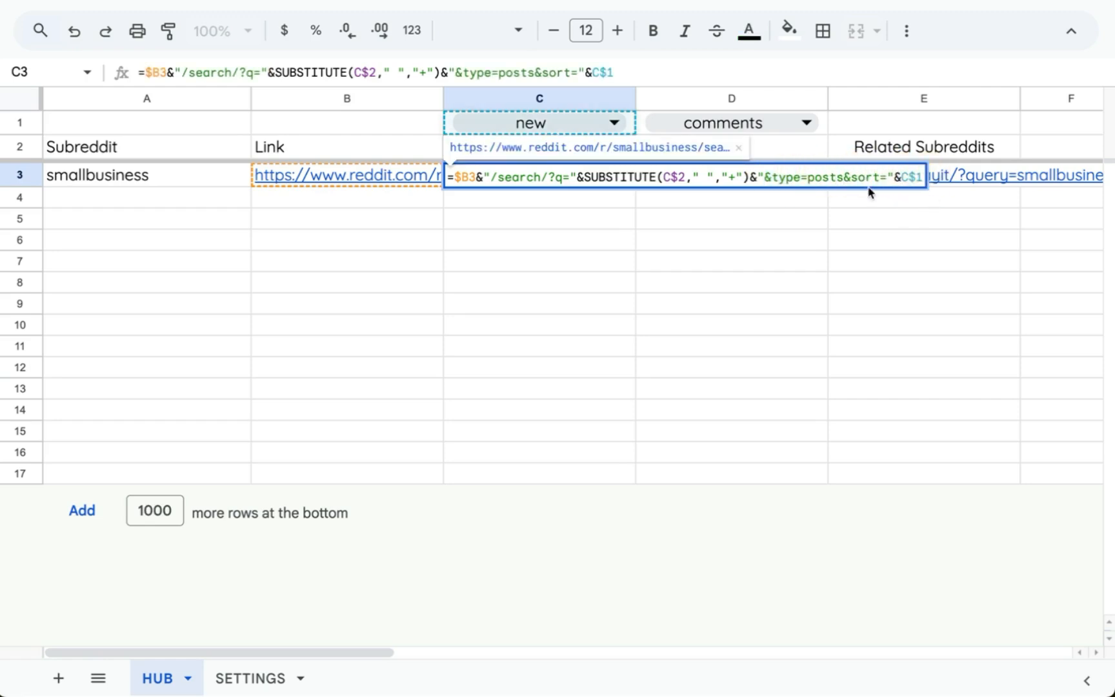
key(Escape)
Set the sort option in C1 to comments and check the keyword in C2 and the subreddit in A3
click(558, 123)
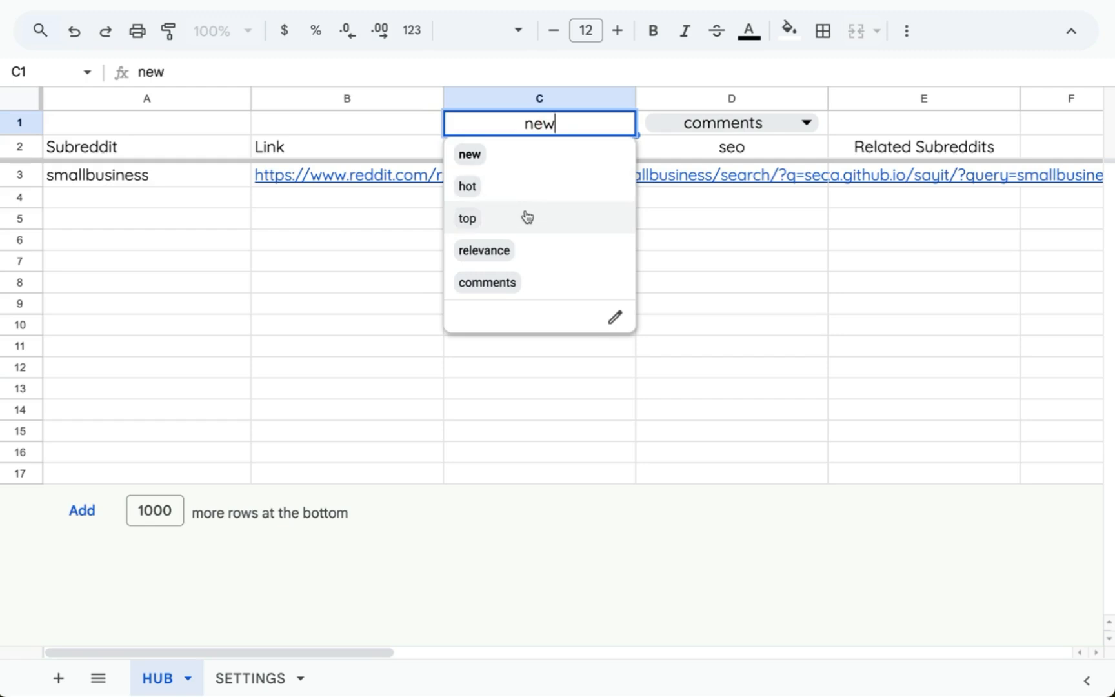
click(520, 295)
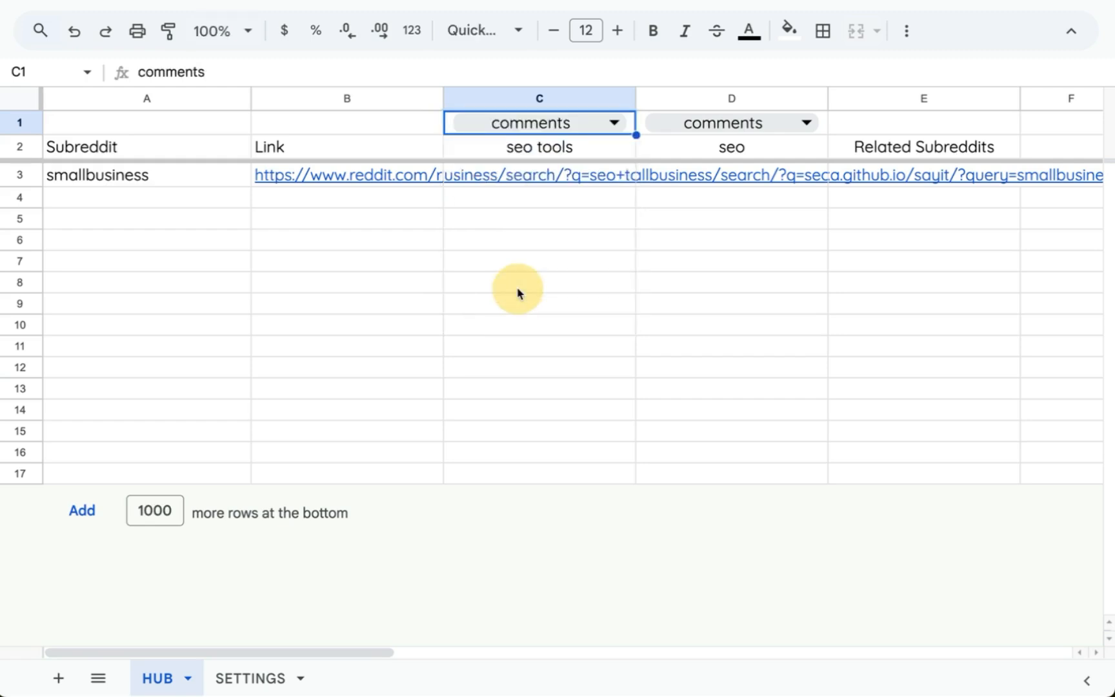
click(584, 148)
click(181, 183)
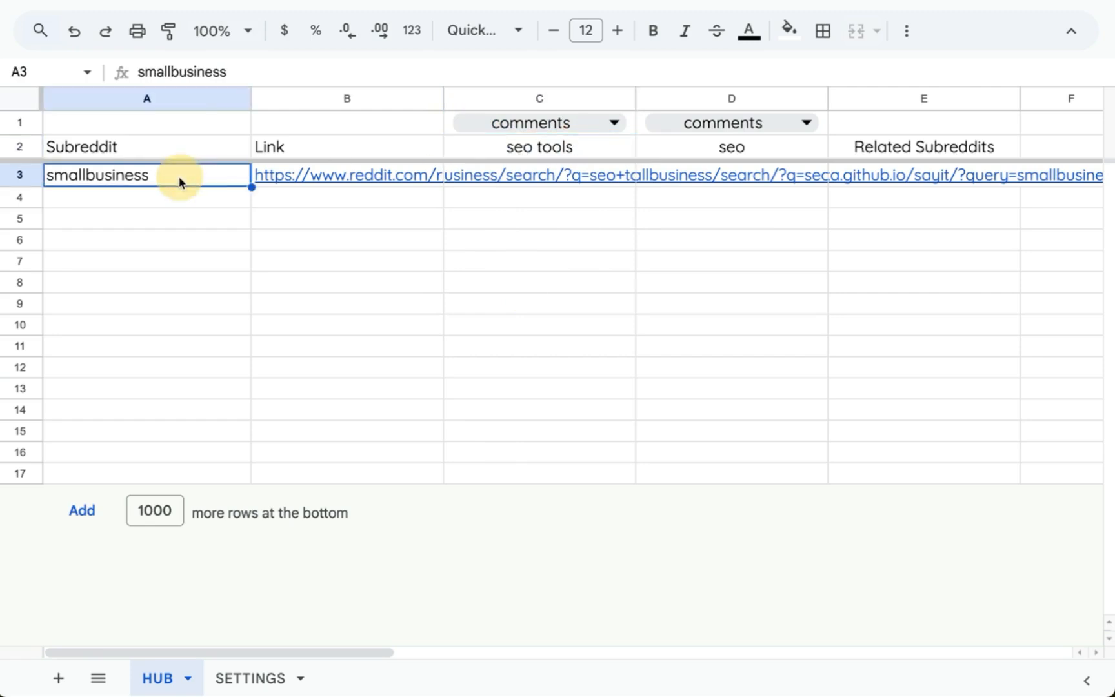
click(583, 146)
Open the search link in C3 and look through the r/smallbusiness posts sorted by comment count
click(567, 177)
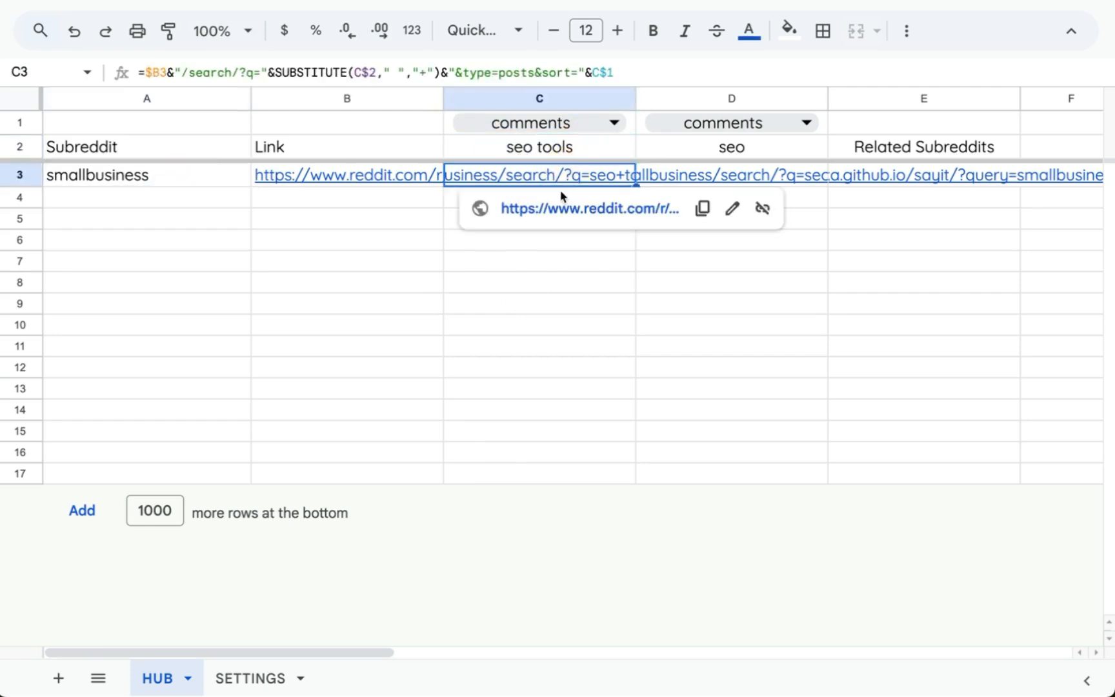
click(563, 208)
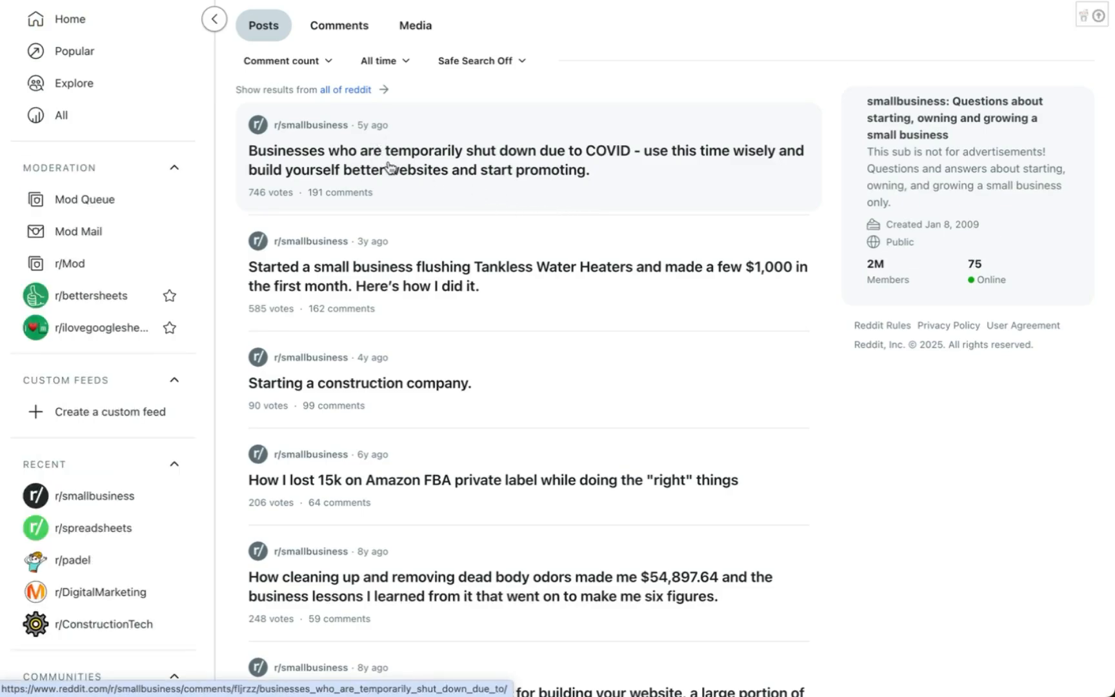
scroll(413, 172, down, 3)
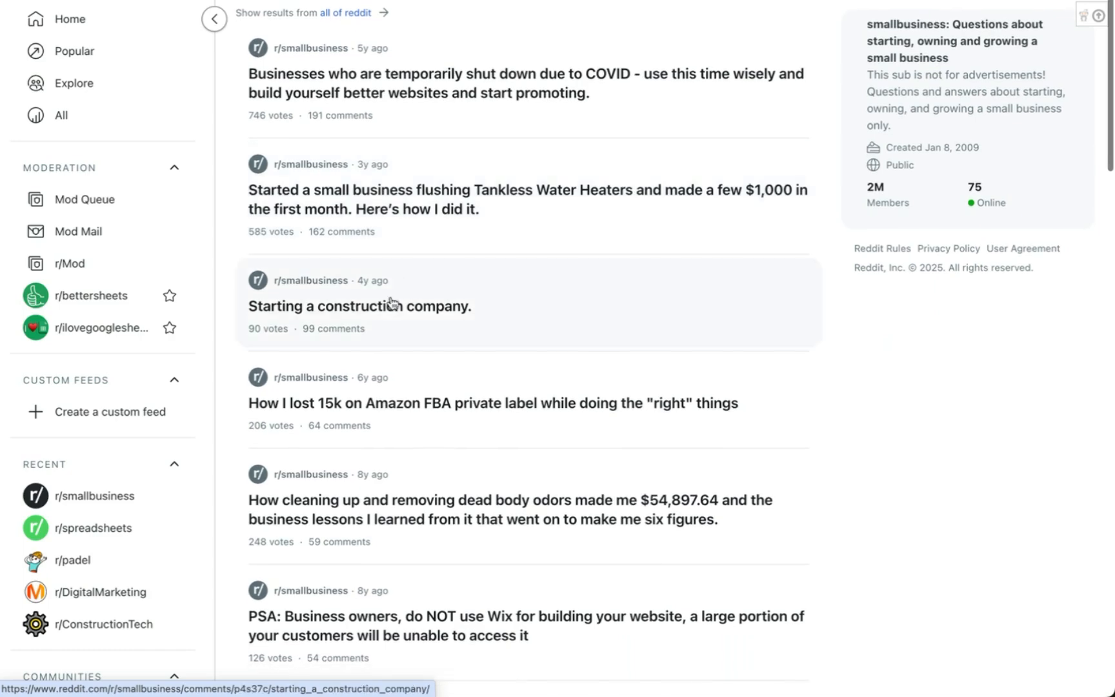
scroll(391, 305, down, 2)
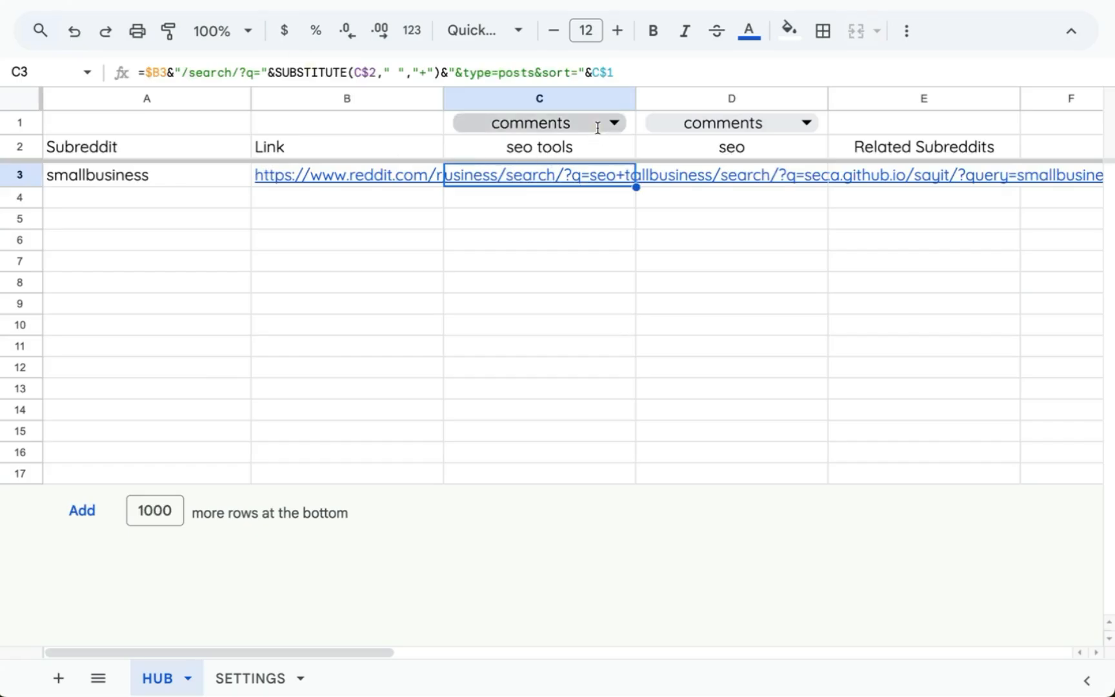
Set the sort option in C1 to new and change the keyword in C2 to "seo tool"
click(598, 120)
click(515, 161)
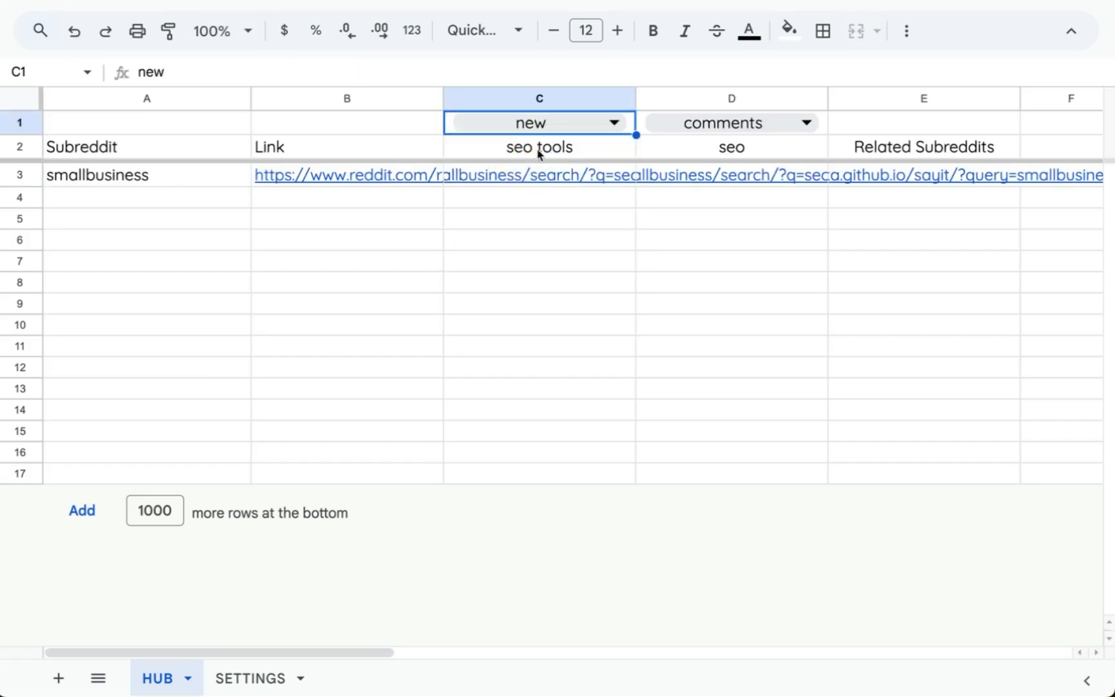
double_click(544, 155)
key(BackSpace)
key(Return)
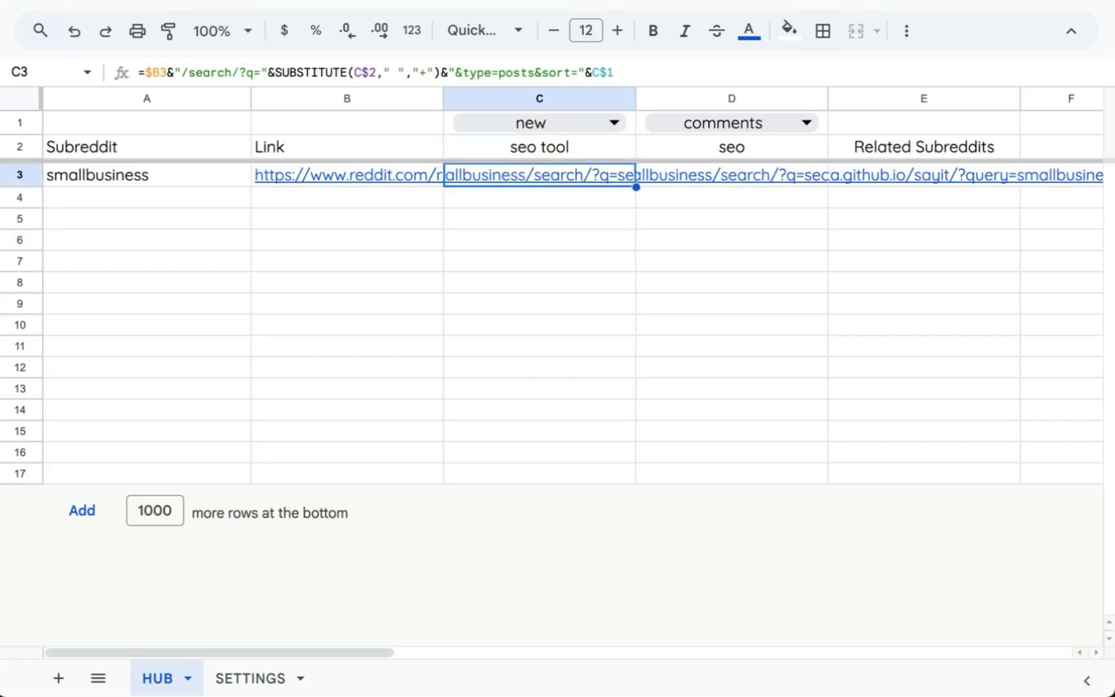
Open the C3 search link and read the post "Any easy to use SEO Tools for small businesses?" with its comments
click(548, 207)
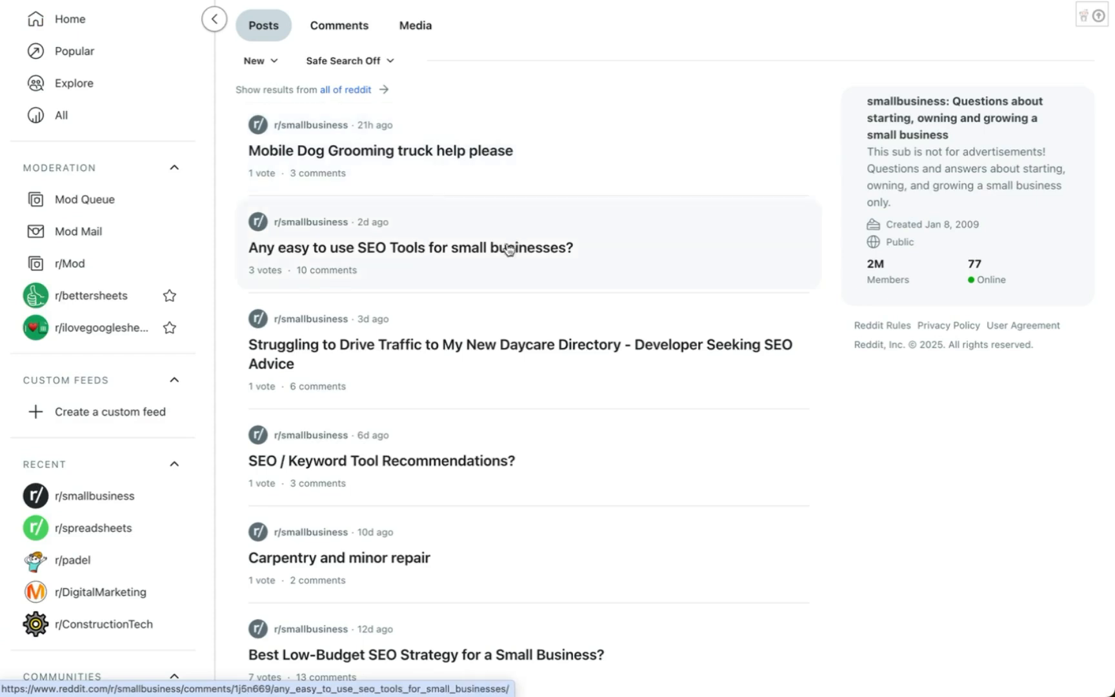
click(458, 248)
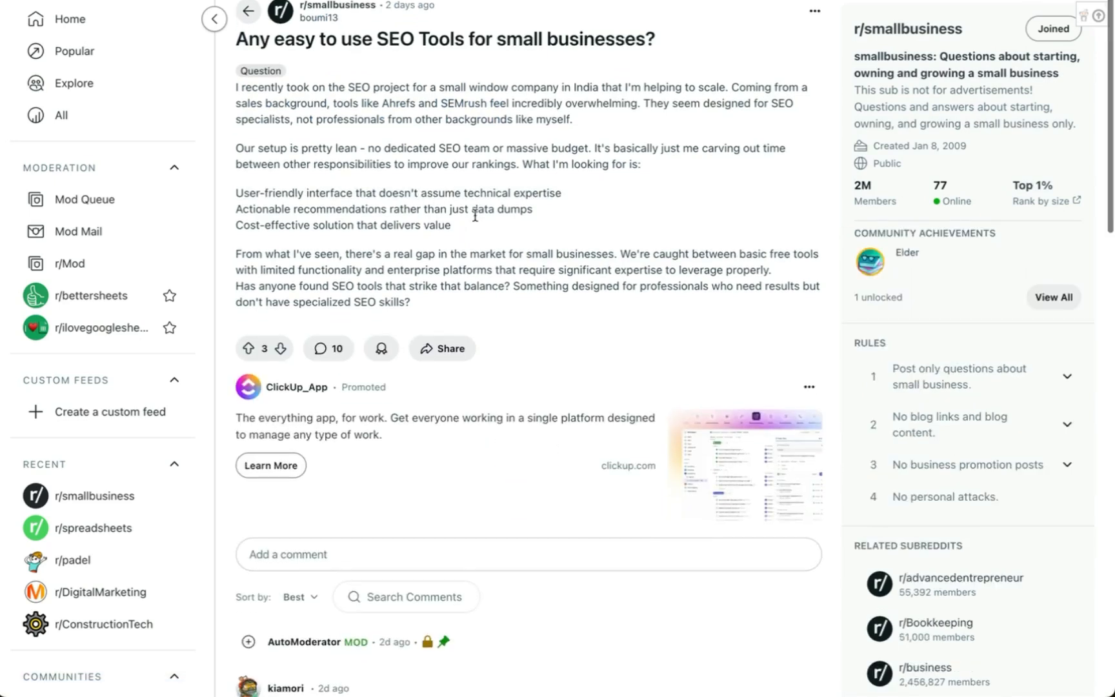
scroll(475, 215, down, 5)
scroll(477, 222, down, 4)
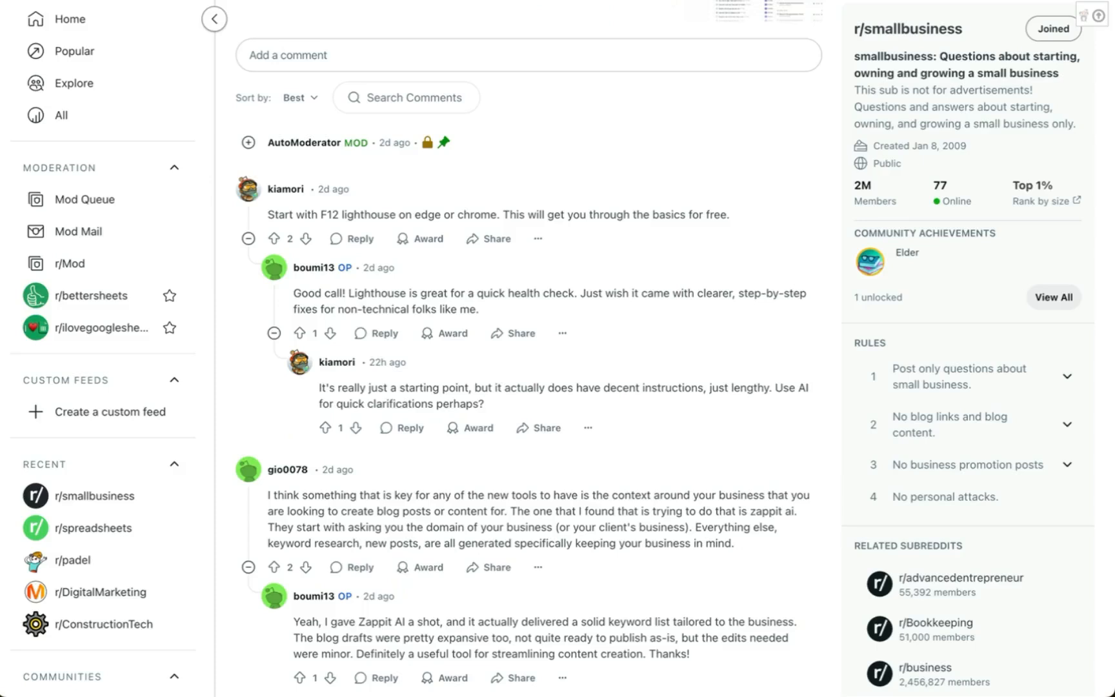
Back in the HUB sheet, review the search links in row 3 alongside their subreddit, sort and keyword cells
click(578, 175)
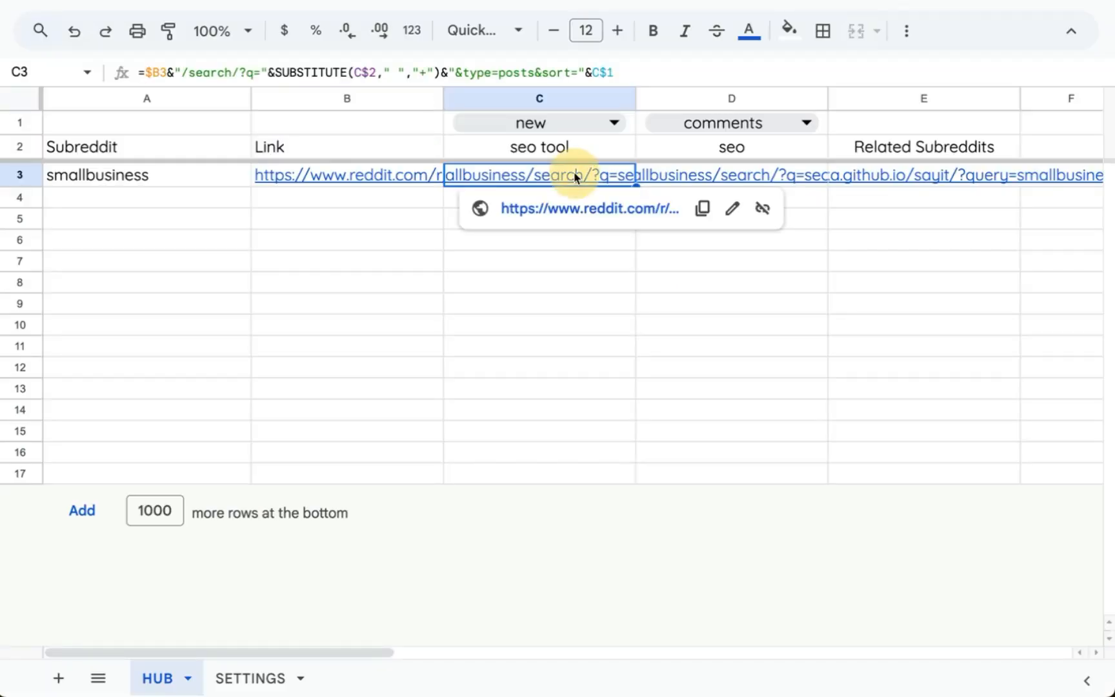
click(700, 150)
click(568, 127)
click(162, 184)
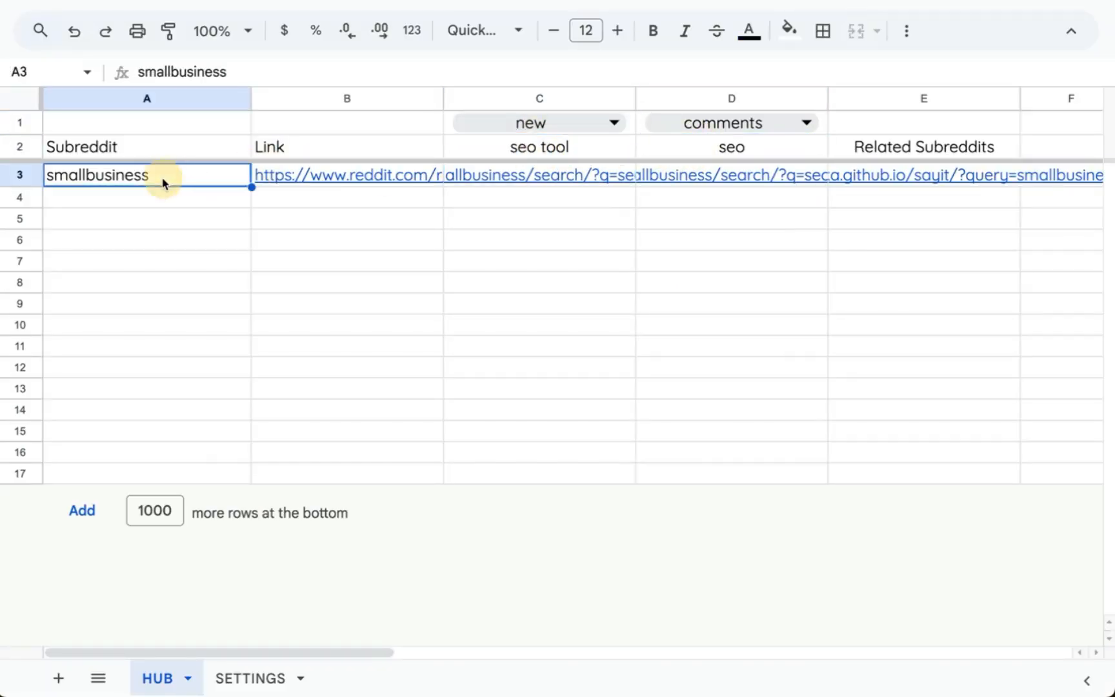
click(559, 131)
click(561, 154)
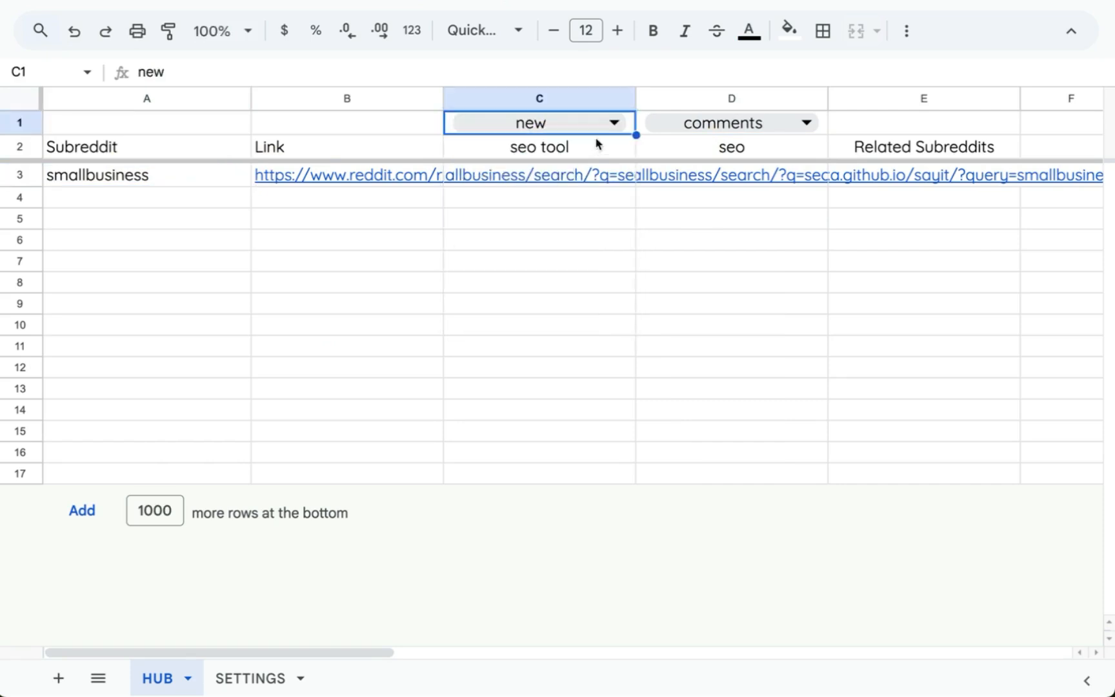
click(674, 183)
Inspect the Related Subreddits formula in E3 that joins the sayit query URL with the subreddit in A3
click(890, 147)
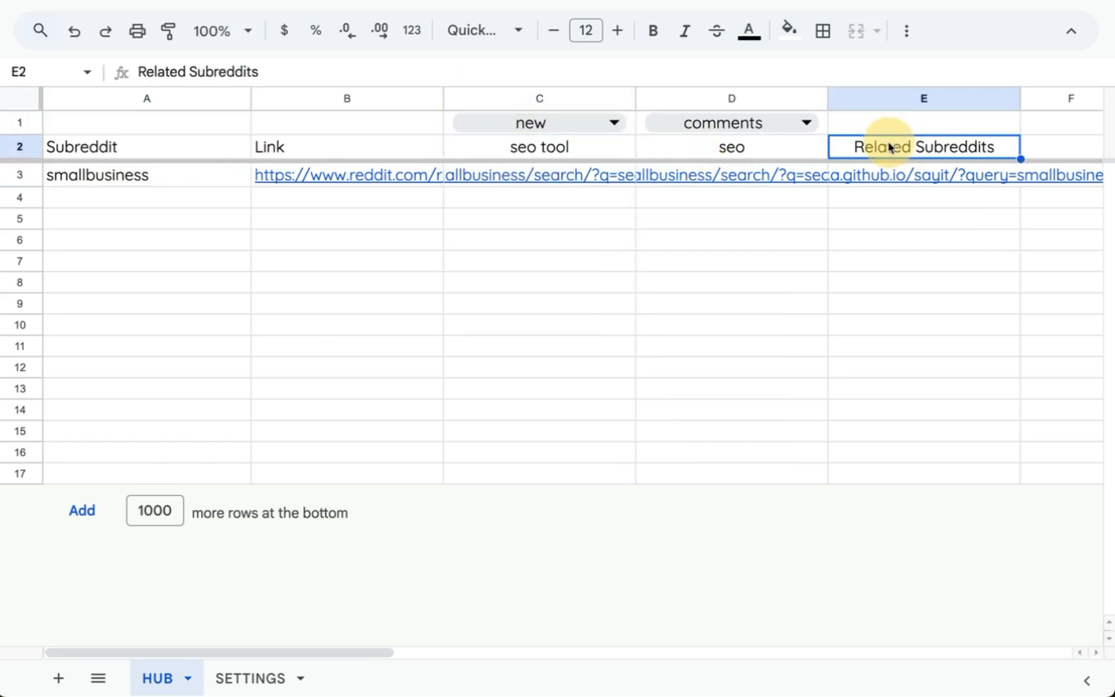
click(187, 174)
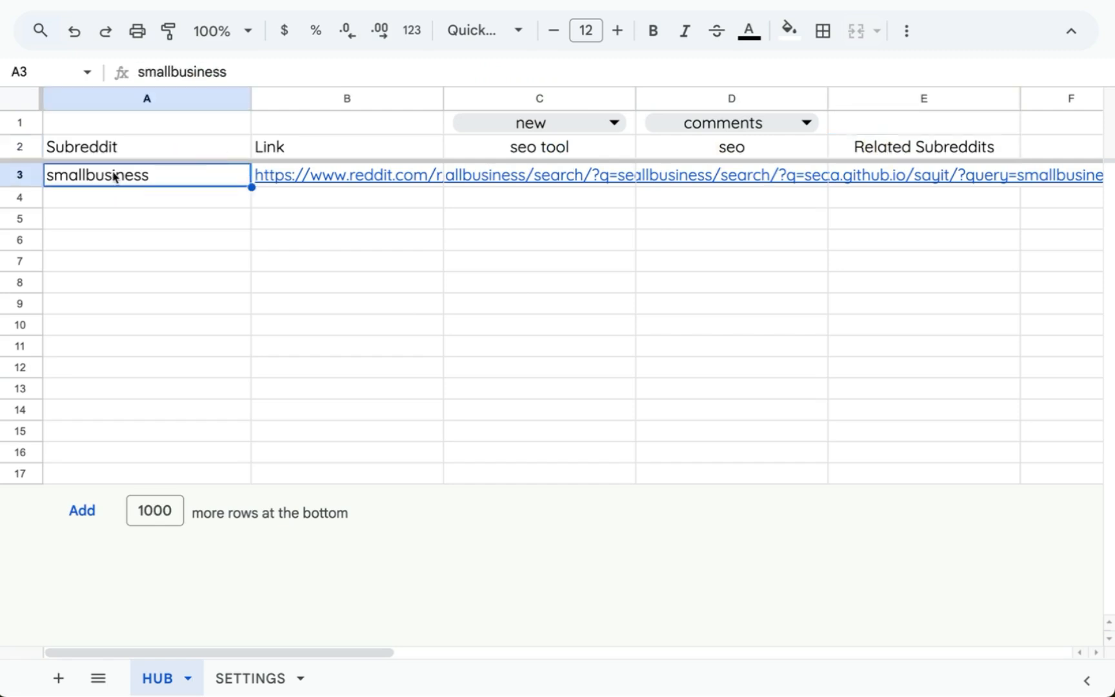
click(877, 153)
double_click(883, 173)
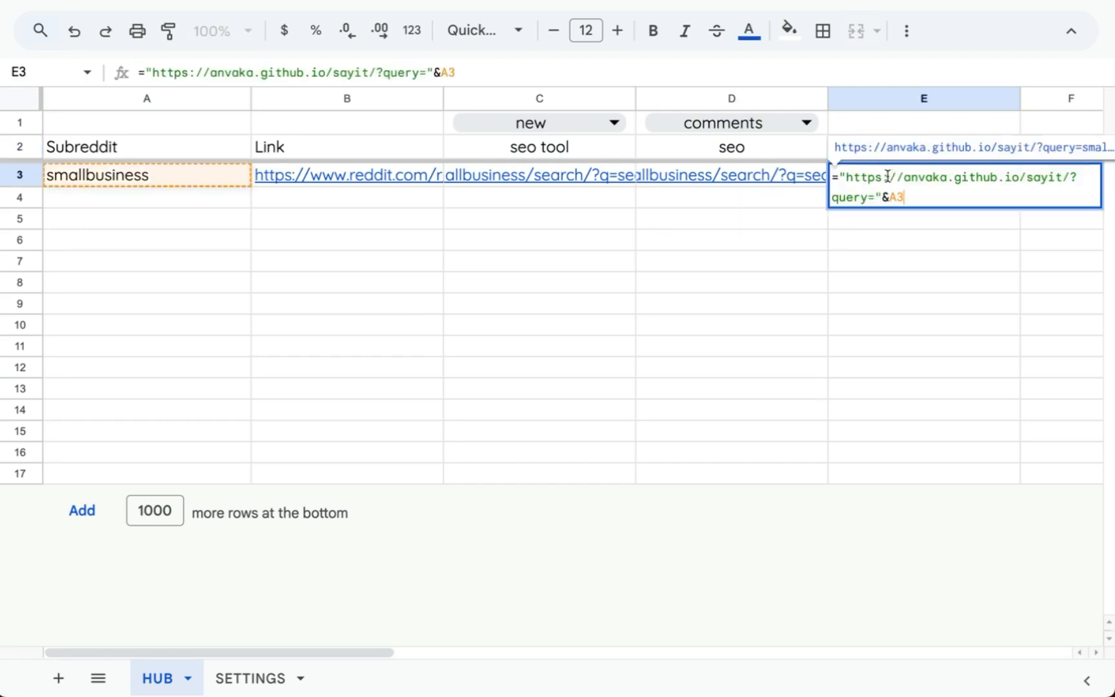
drag(847, 179, 1071, 175)
key(super+c)
key(super+t)
key(super+v)
key(Return)
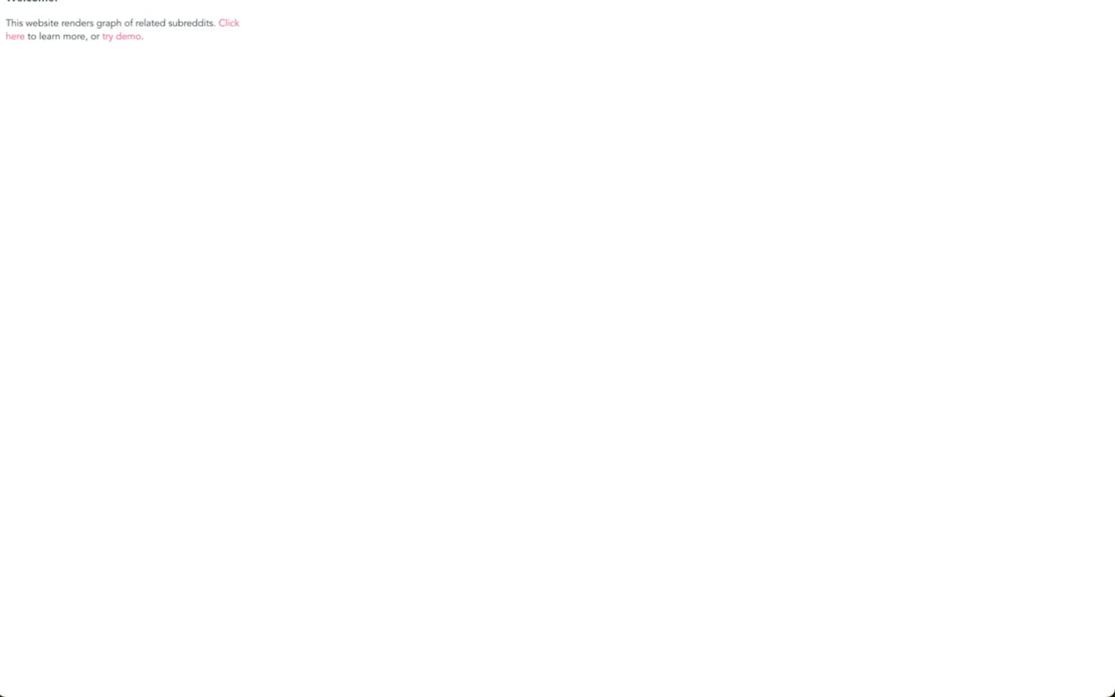
Search sayit for smallbusiness to render its graph of related subreddits
text(smallbusinesses)
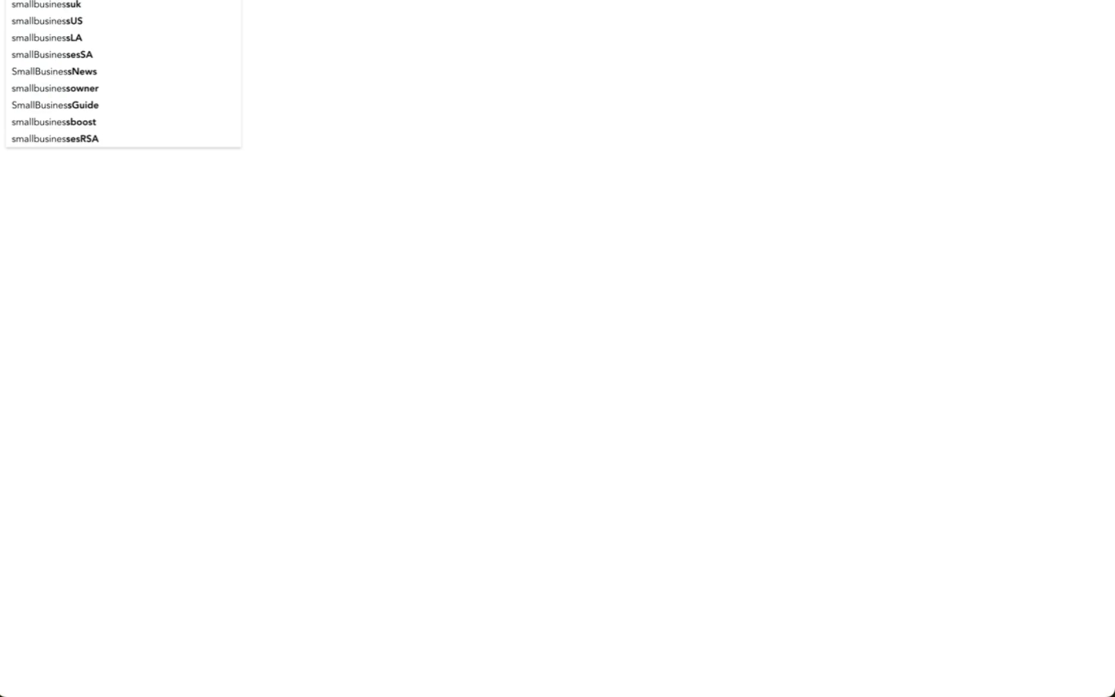
key(BackSpace)
key(Return)
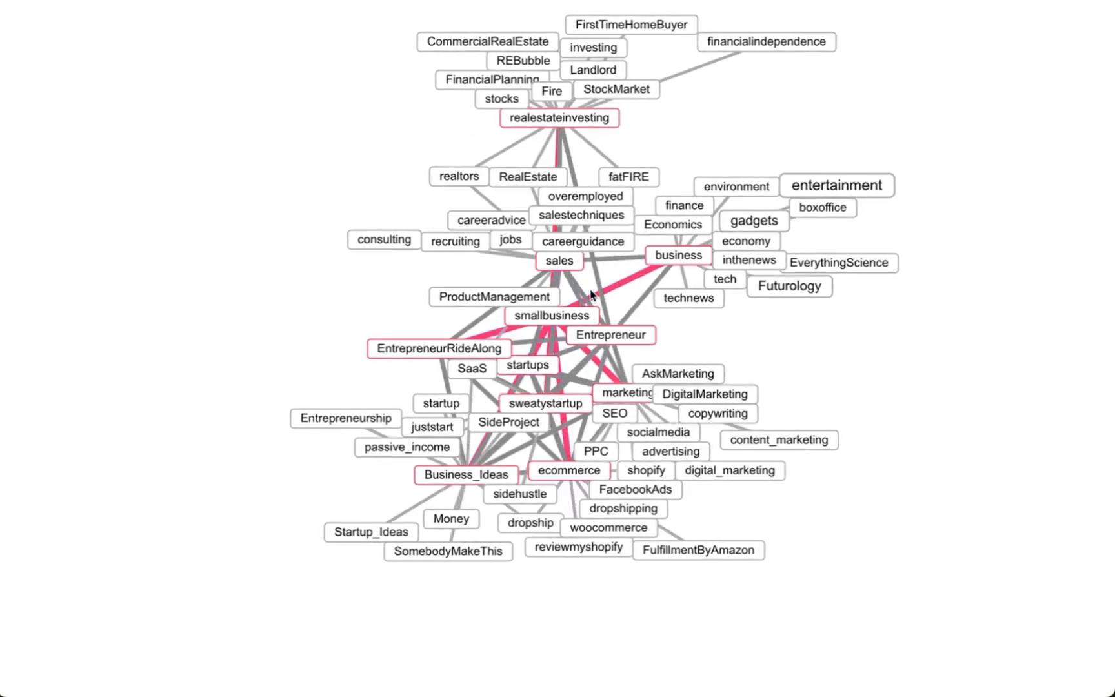
Examine the graph around smallbusiness and select the EntrepreneurRideAlong node to view its connections
scroll(589, 291, up, 5)
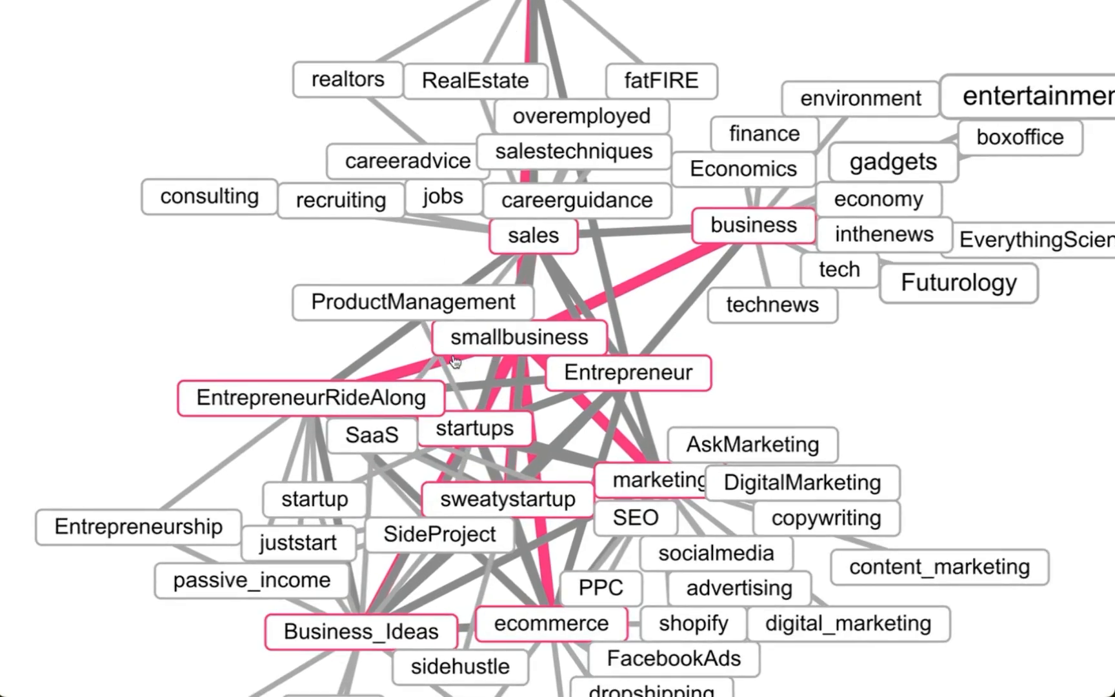
scroll(455, 361, up, 2)
click(276, 423)
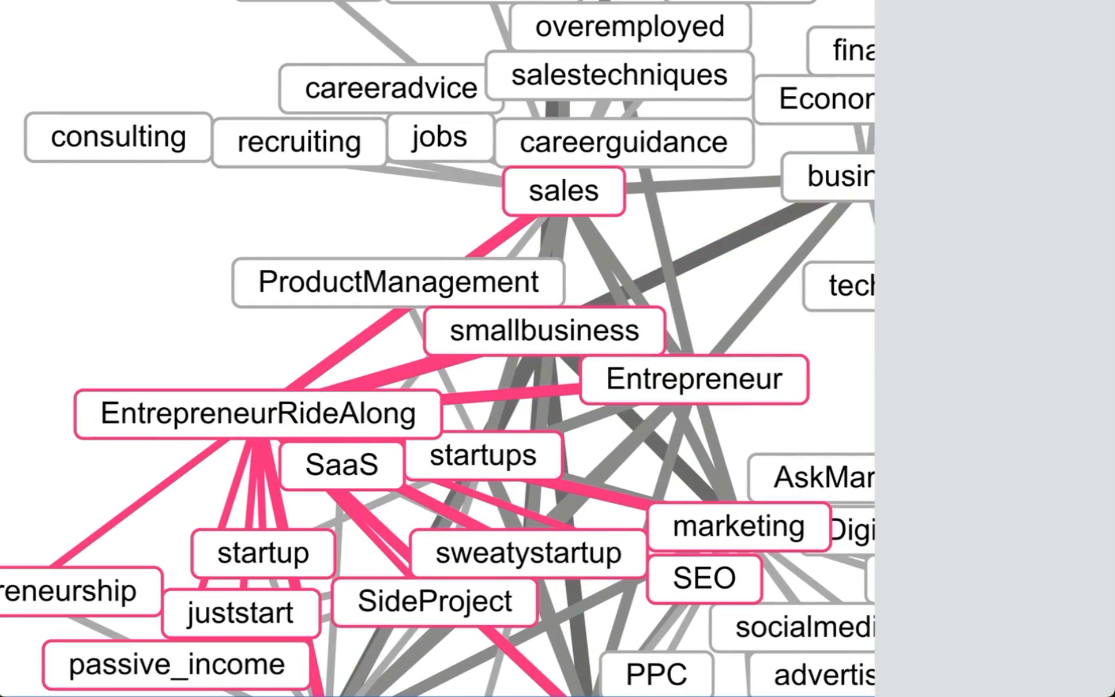
scroll(261, 406, down, 8)
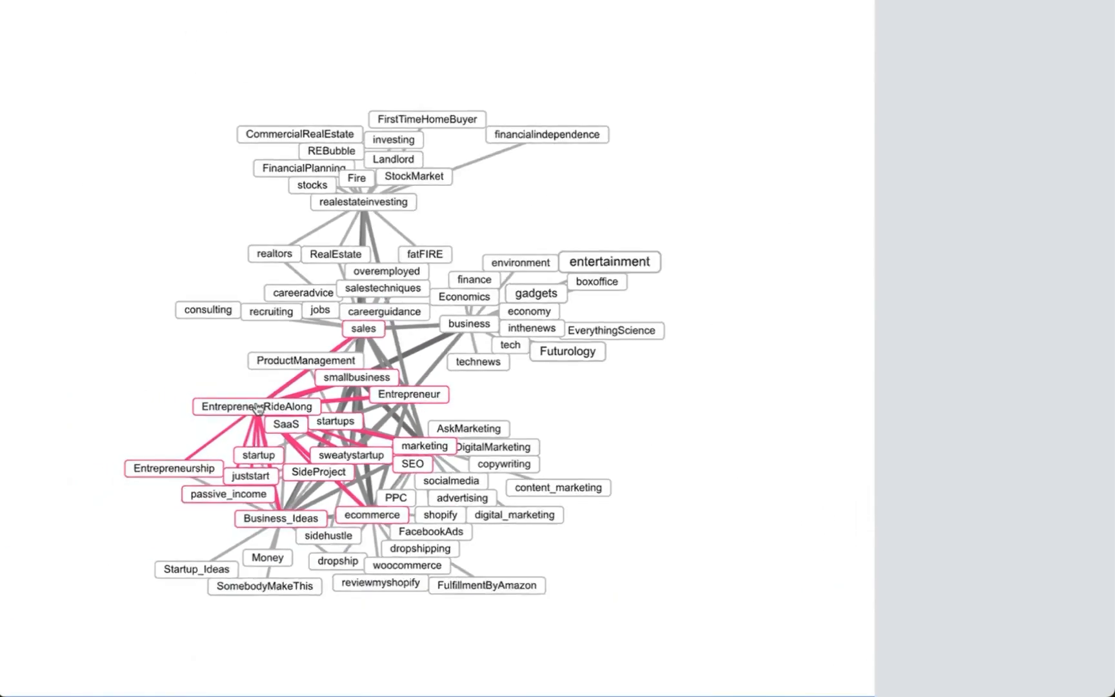
Explore the connections of the startup, sweatystartup, SideProject and startups nodes in the graph
scroll(258, 409, up, 5)
scroll(258, 409, up, 3)
click(247, 533)
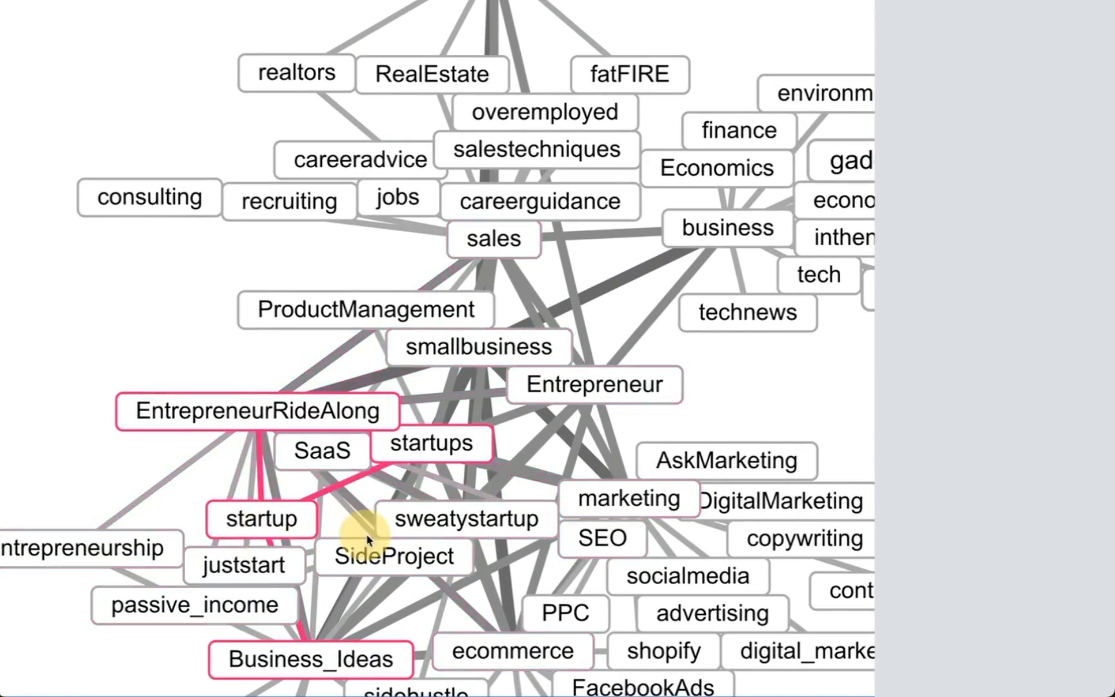
click(453, 527)
click(423, 558)
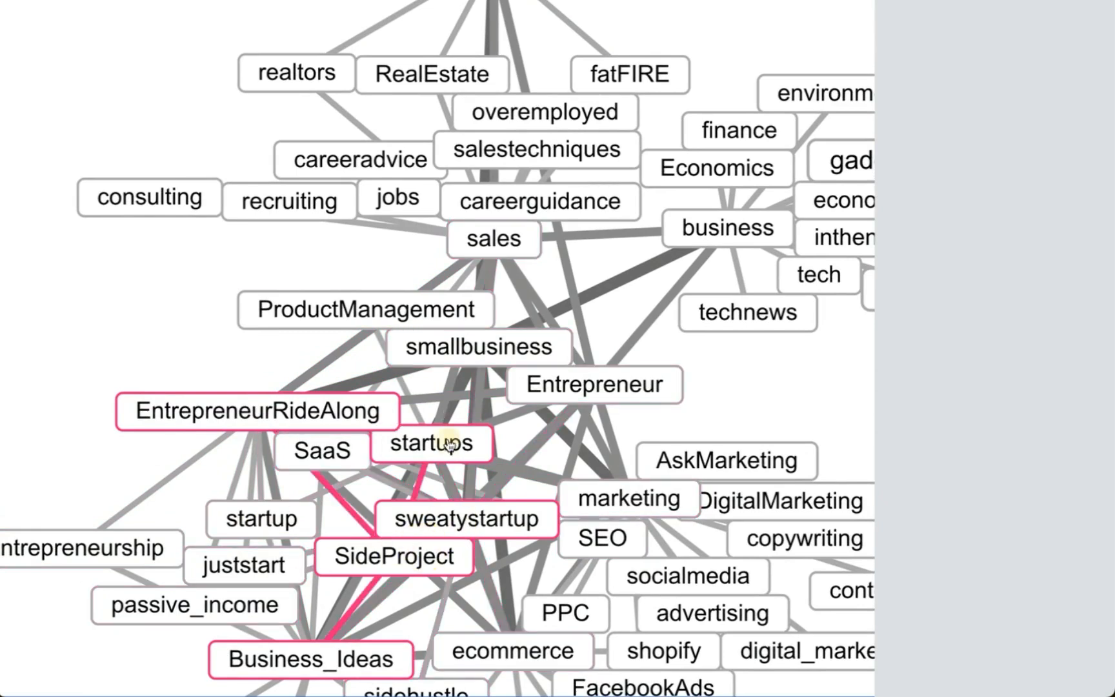
click(456, 443)
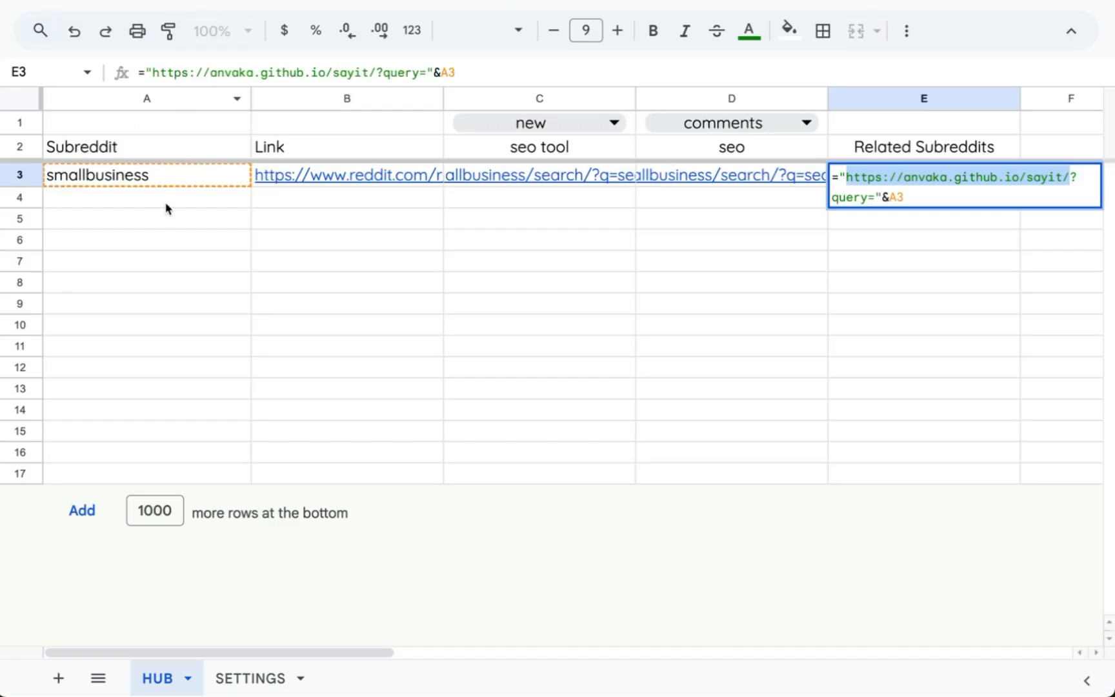
Add the related subreddits startup and juststart, picked from the sayit graph, to cells A4 and A5 of the HUB sheet
click(165, 201)
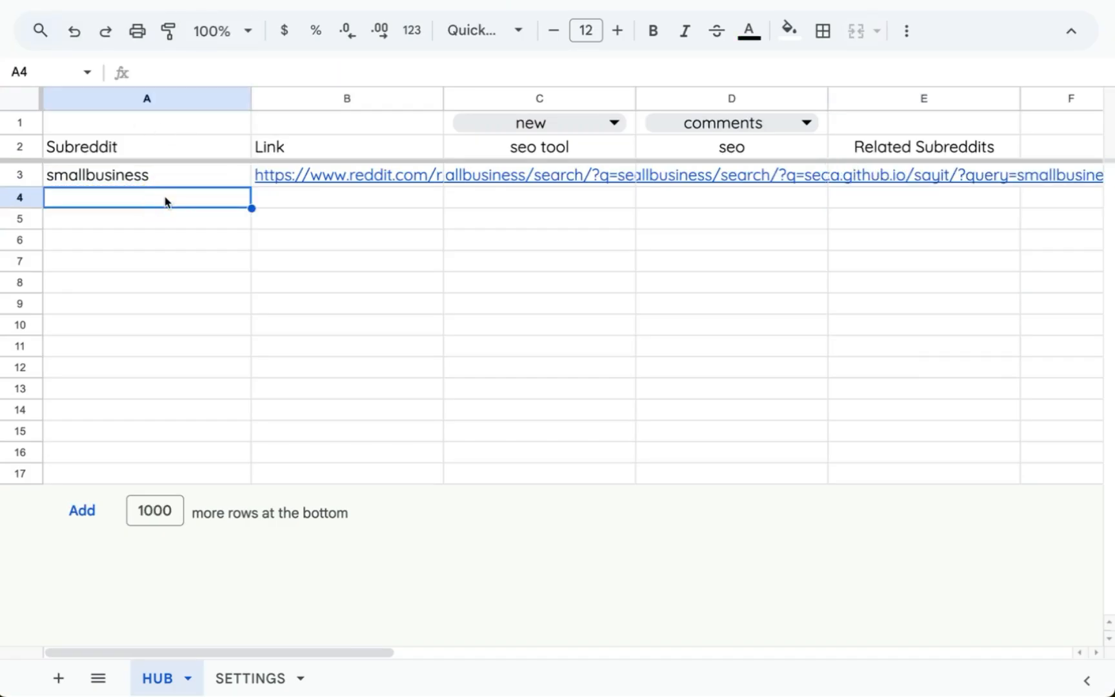
text(startup)
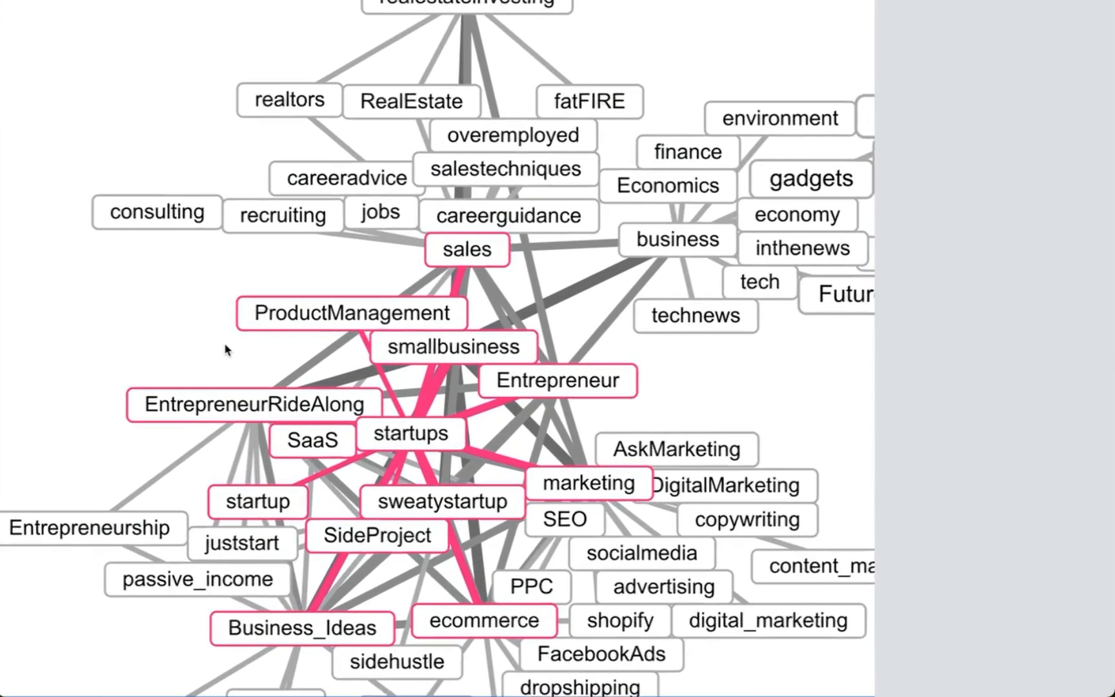
click(162, 533)
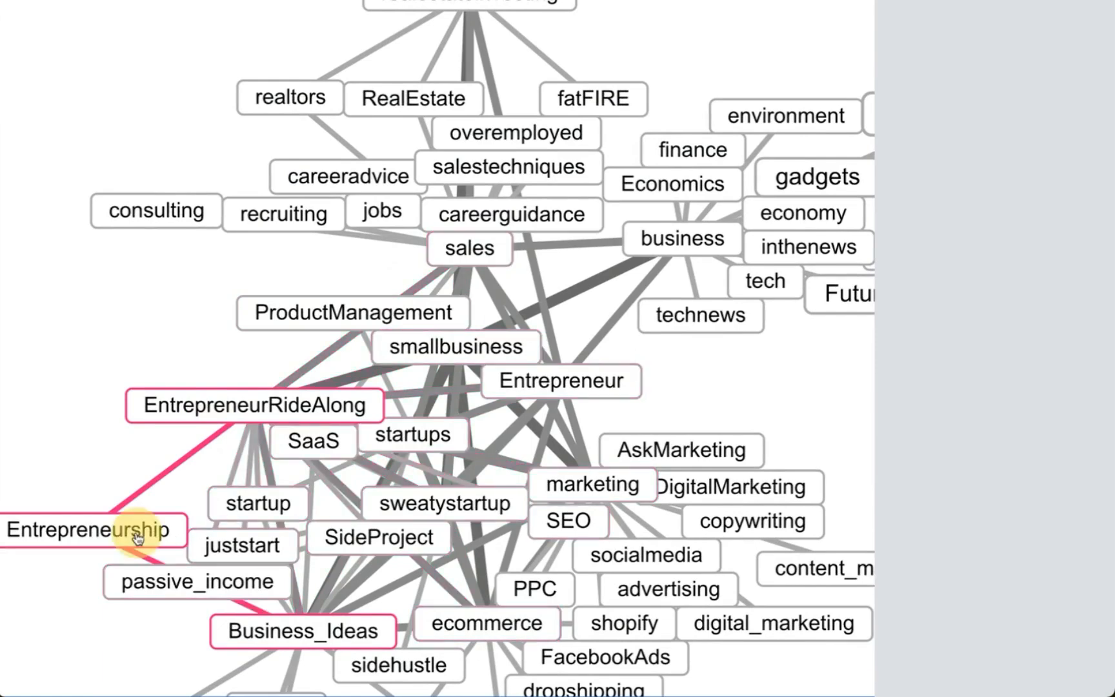
click(219, 541)
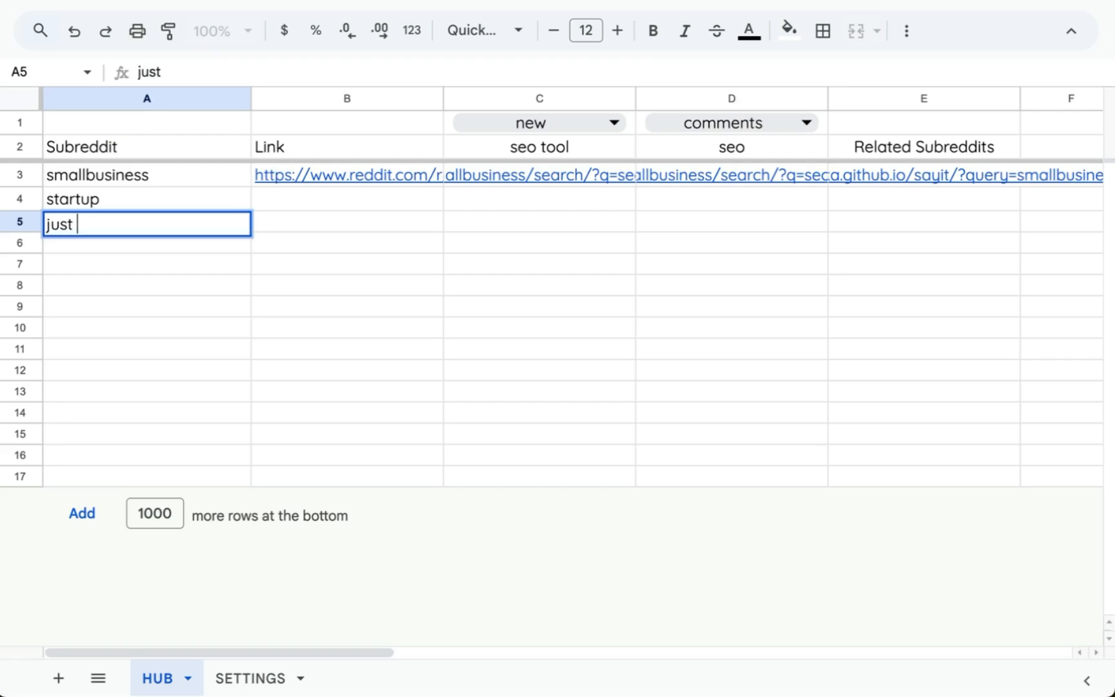
key(BackSpace)
text(start)
key(Return)
Copy the link formulas in B3:E3 into rows 4, 5 and 6
key(Right)
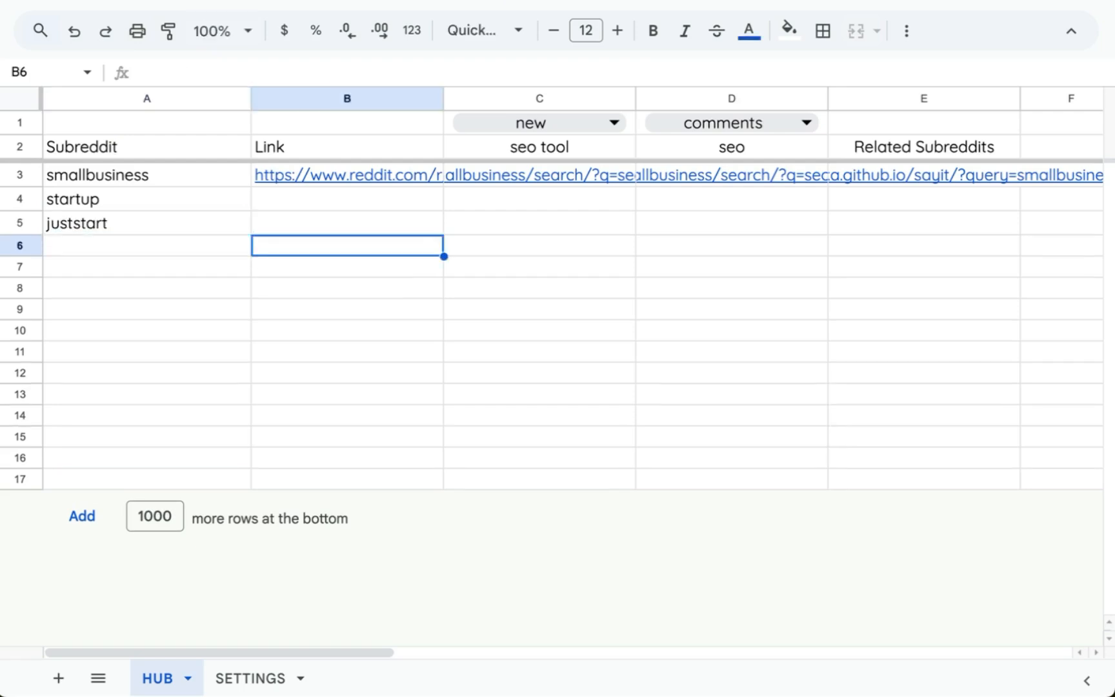
key(Up)
key(Up)
key(Up)
key(shift+Right)
key(shift+Right)
key(shift+Right)
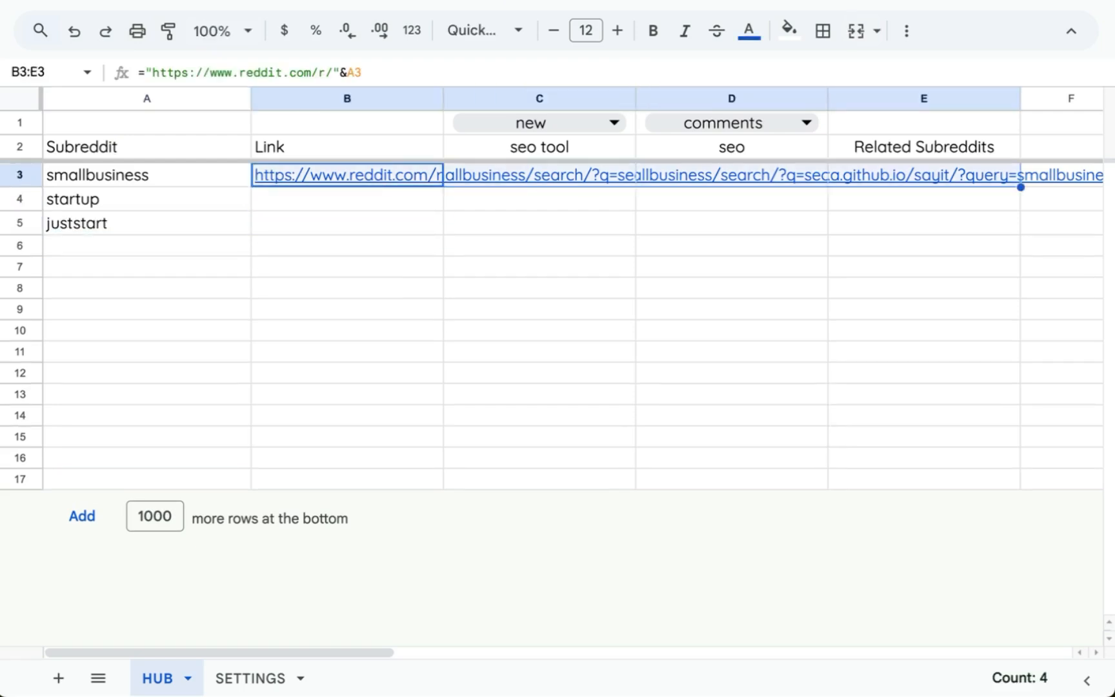
key(ctrl+c)
key(Down)
key(ctrl+v)
key(Down)
key(ctrl+v)
key(Down)
key(ctrl+v)
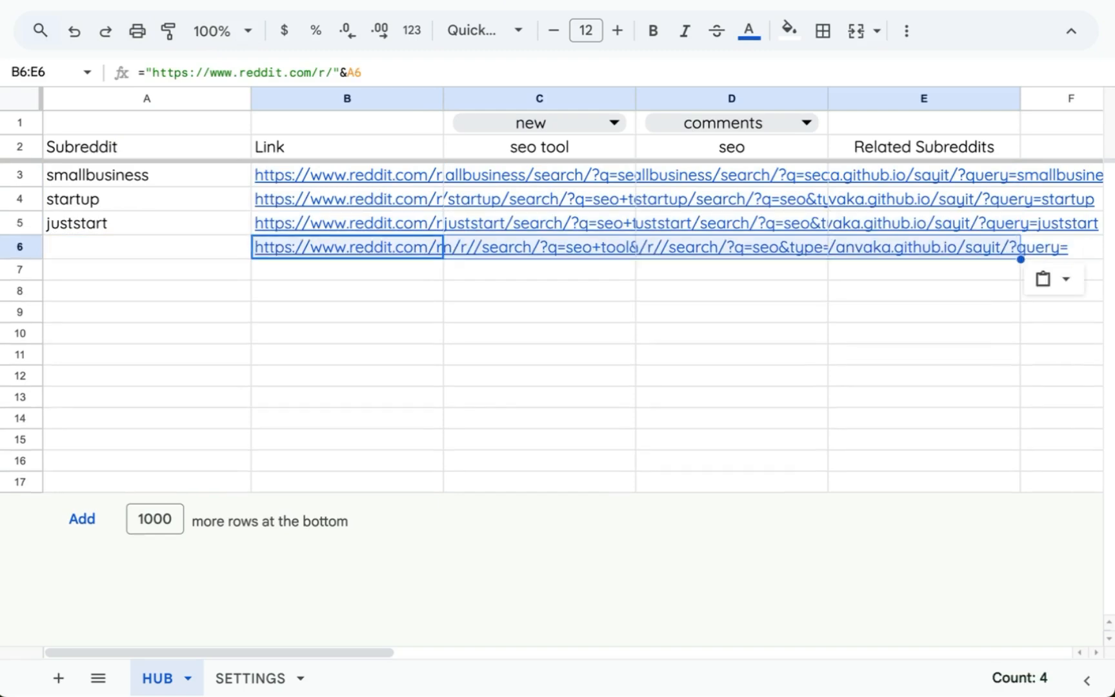
key(Down)
Open the seo tool search link for juststart from cell C5
click(296, 228)
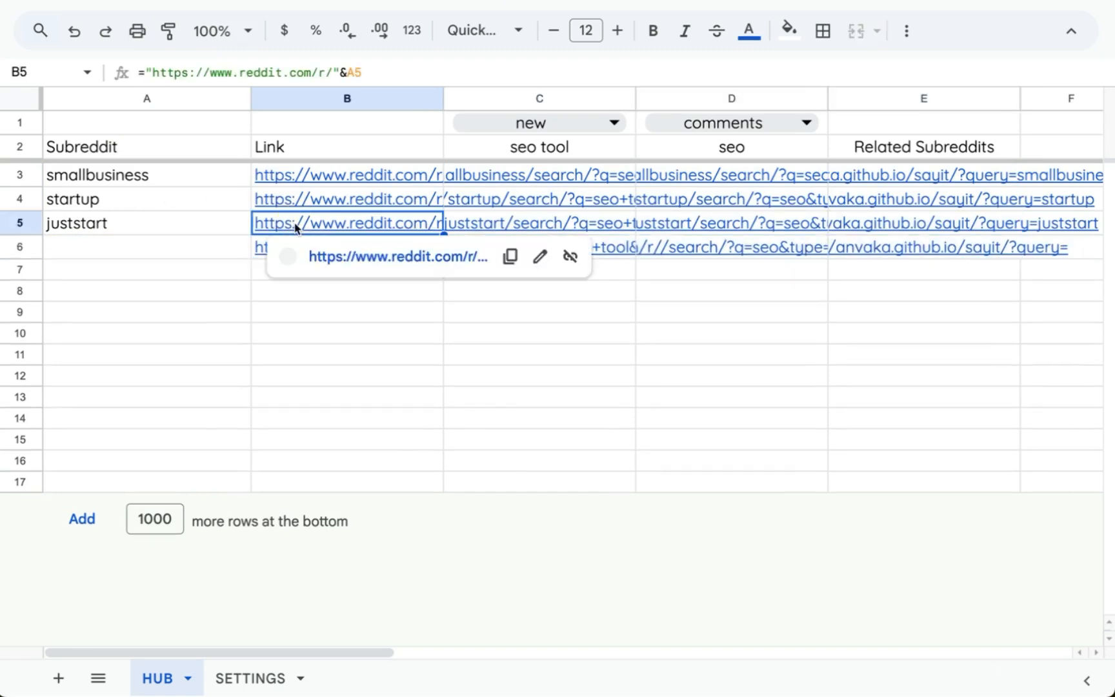
click(522, 221)
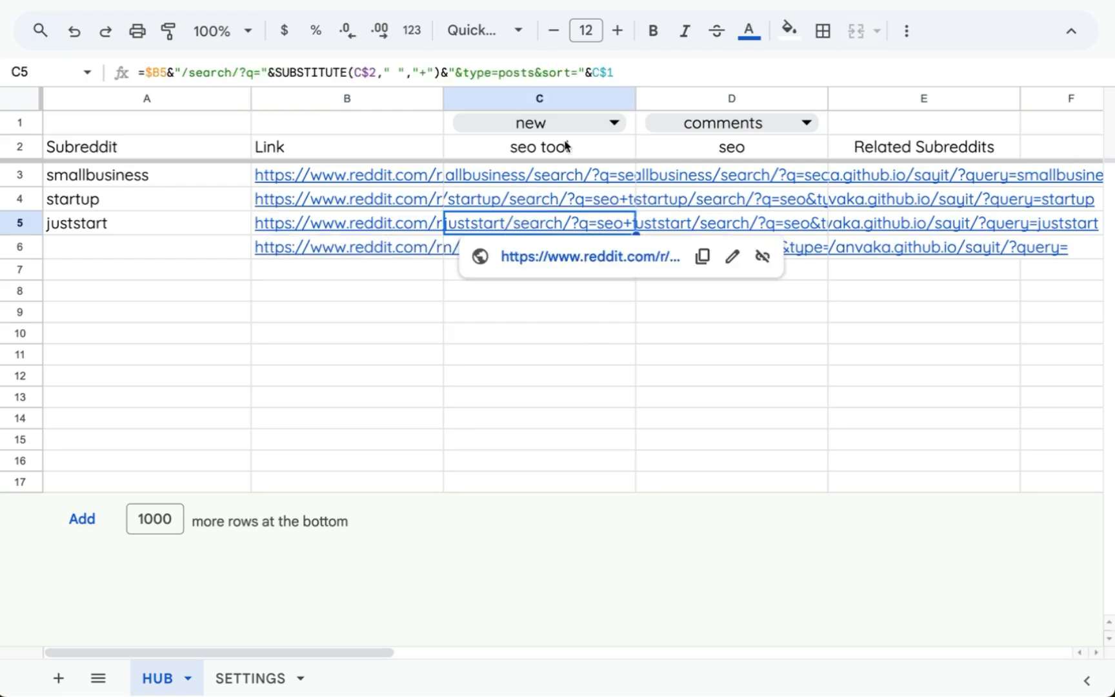
click(563, 152)
click(533, 226)
click(561, 258)
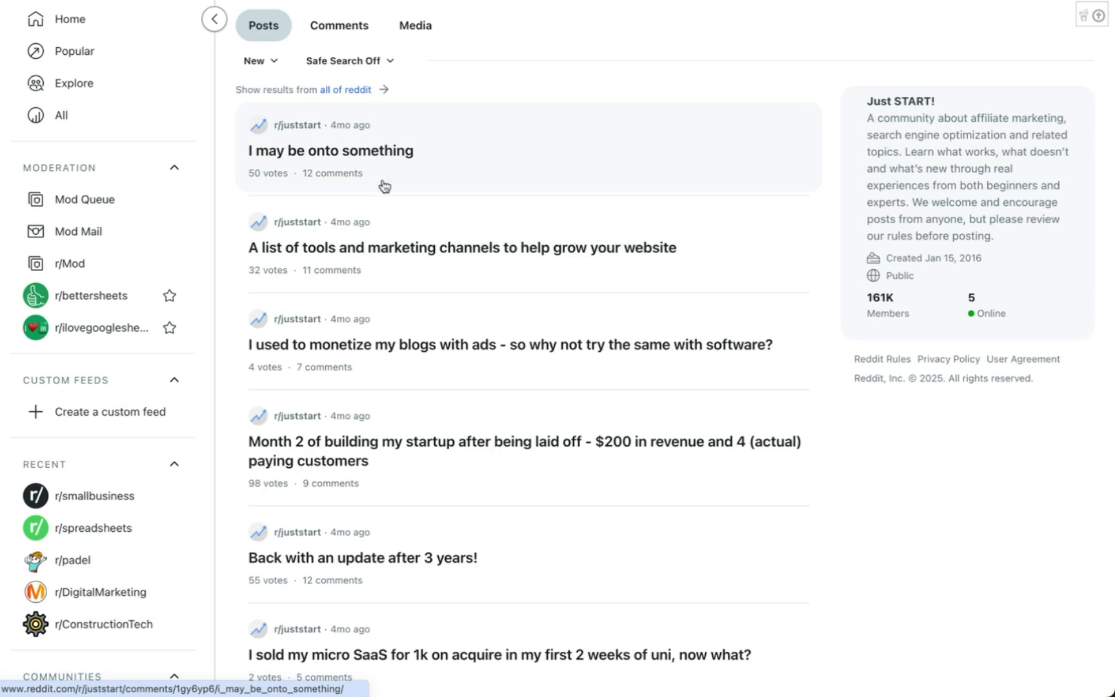
Read the juststart post "I may be onto something" and its comments, and return to the HUB sheet
click(428, 146)
scroll(429, 213, down, 1)
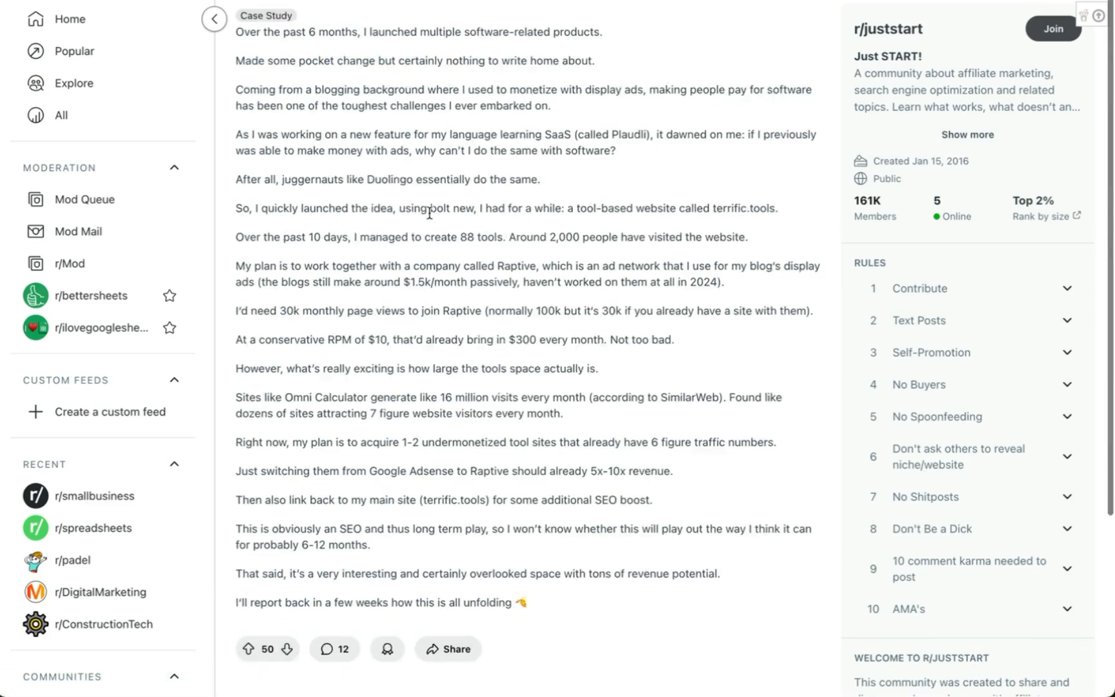
scroll(429, 213, down, 10)
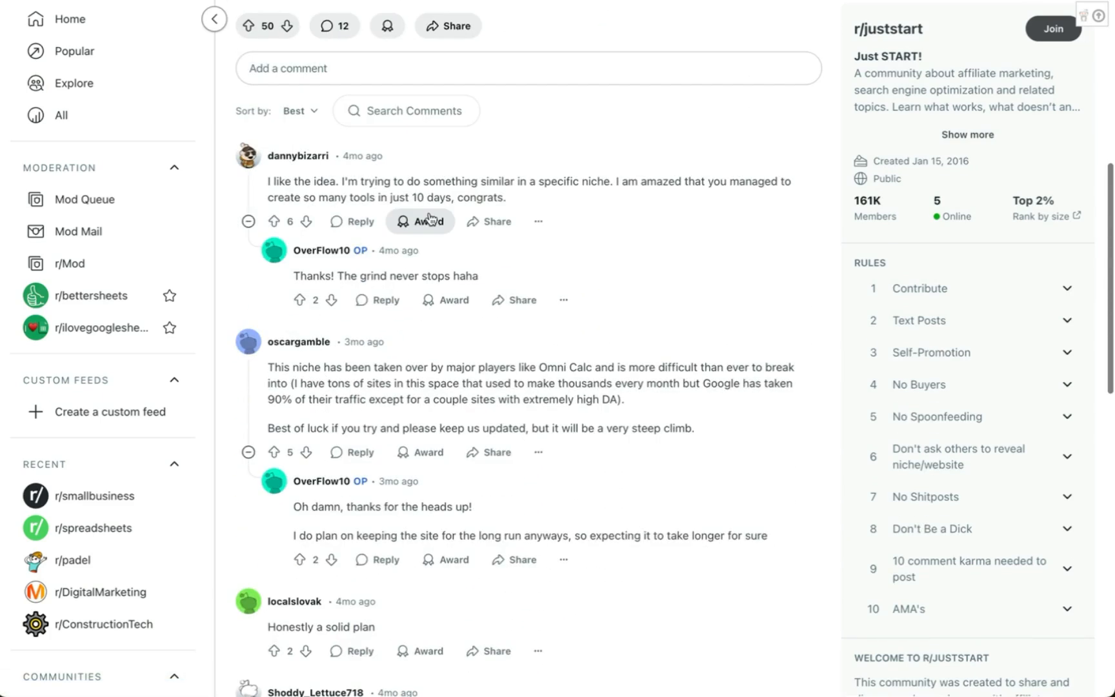
key(super+bracketleft)
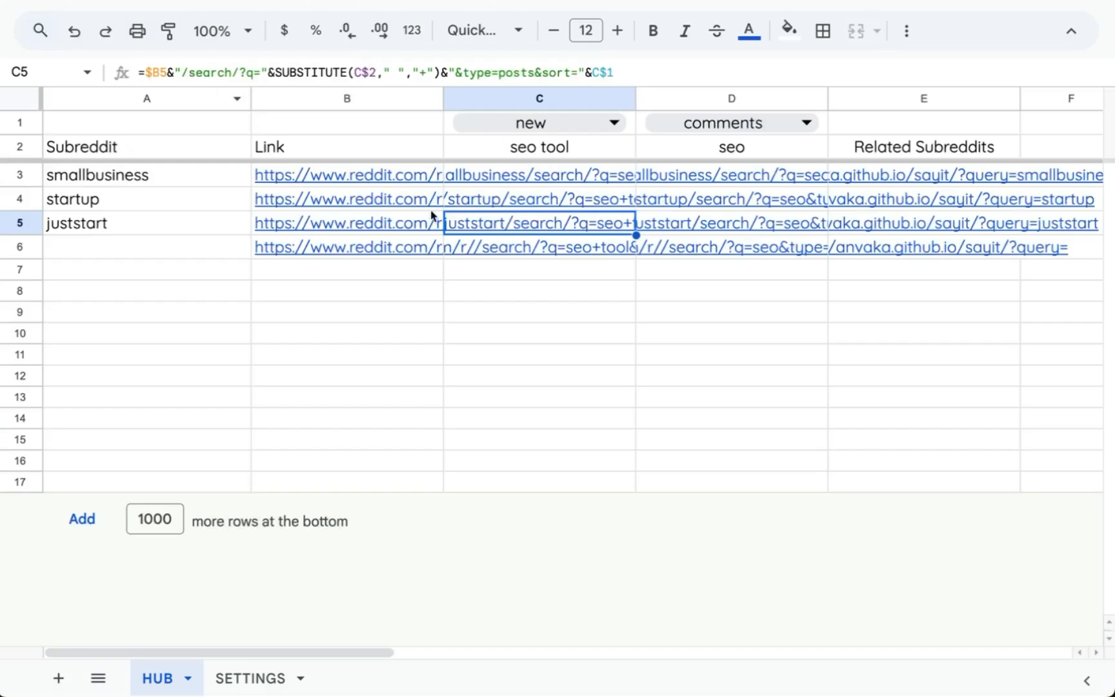
Review the subreddit names and the generated links in the Link column from B3 downward
click(405, 213)
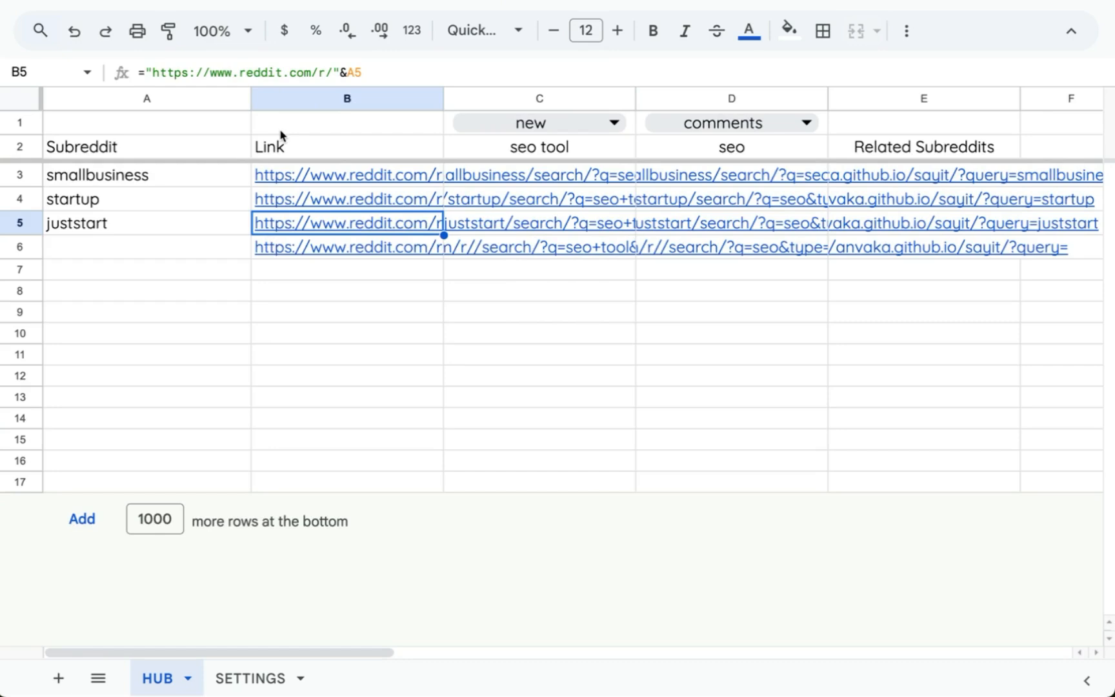
mouse_move(390, 207)
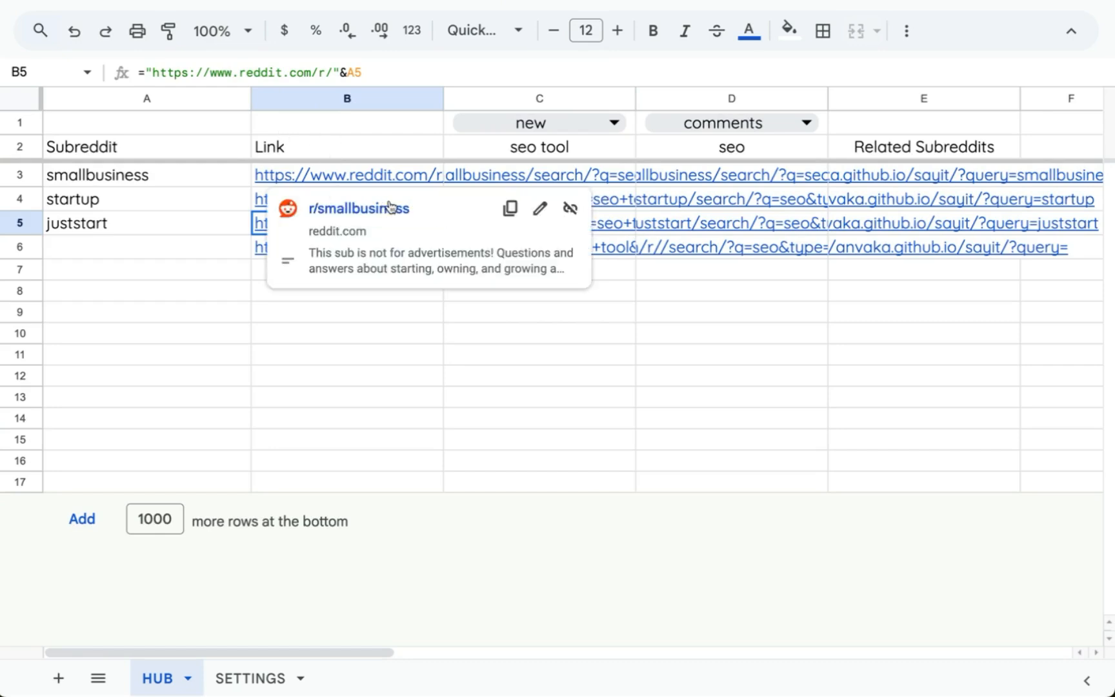
click(201, 203)
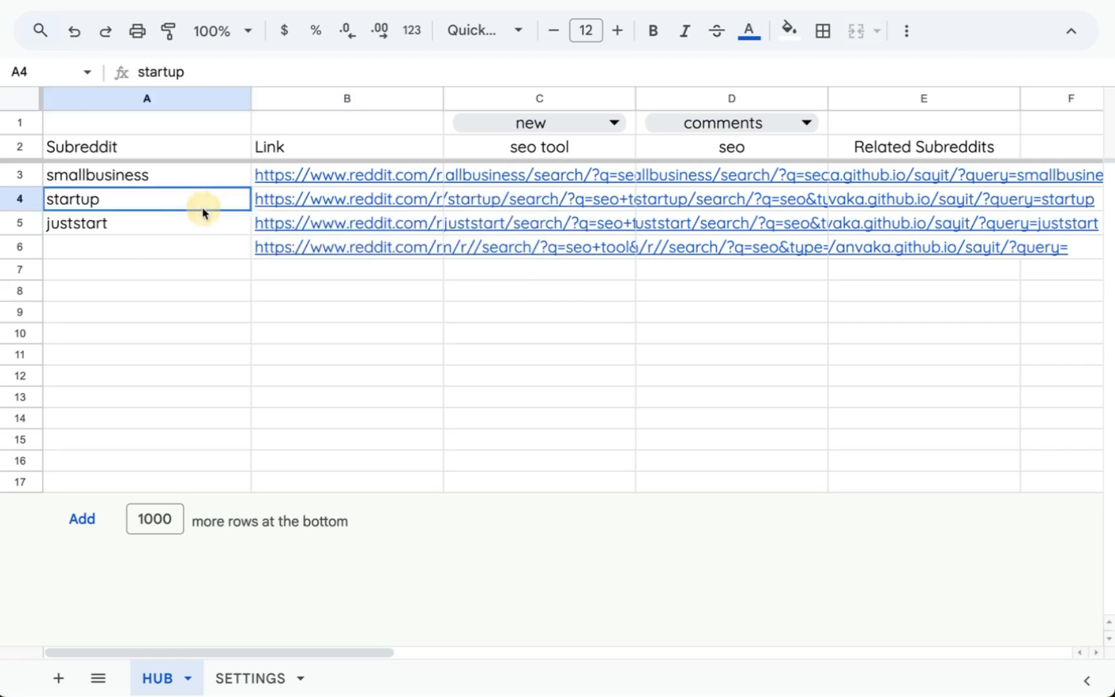
click(352, 186)
click(561, 187)
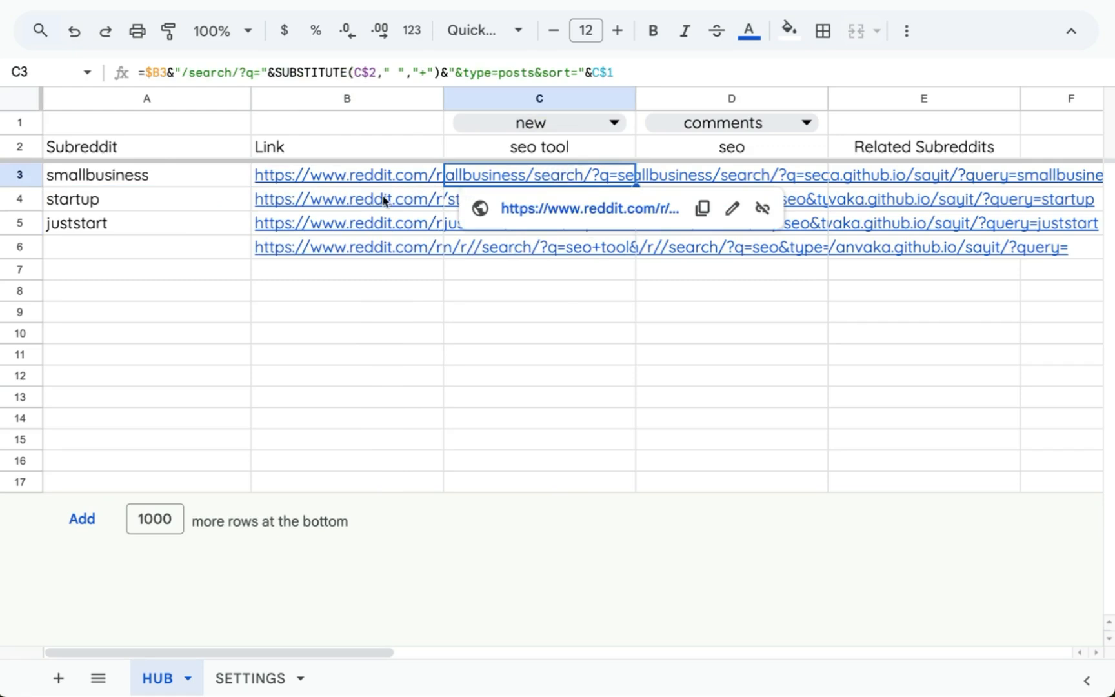
click(357, 174)
drag(386, 183, 378, 418)
Review the seo tool search links in column C and inspect the formula in C3
click(553, 150)
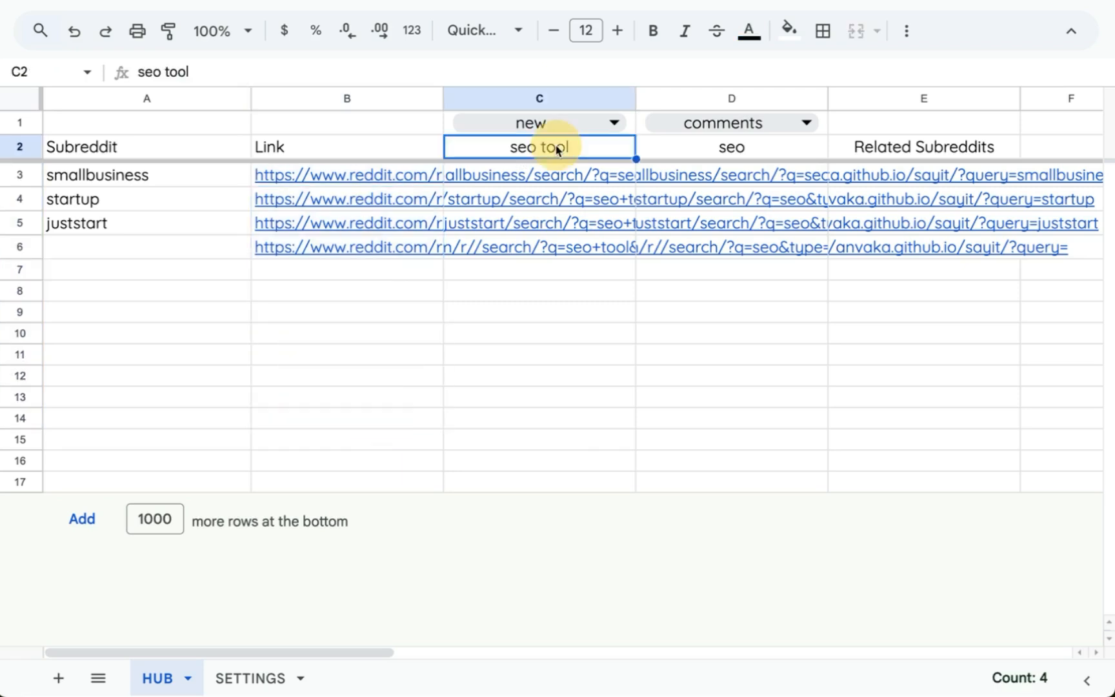
drag(584, 175, 584, 410)
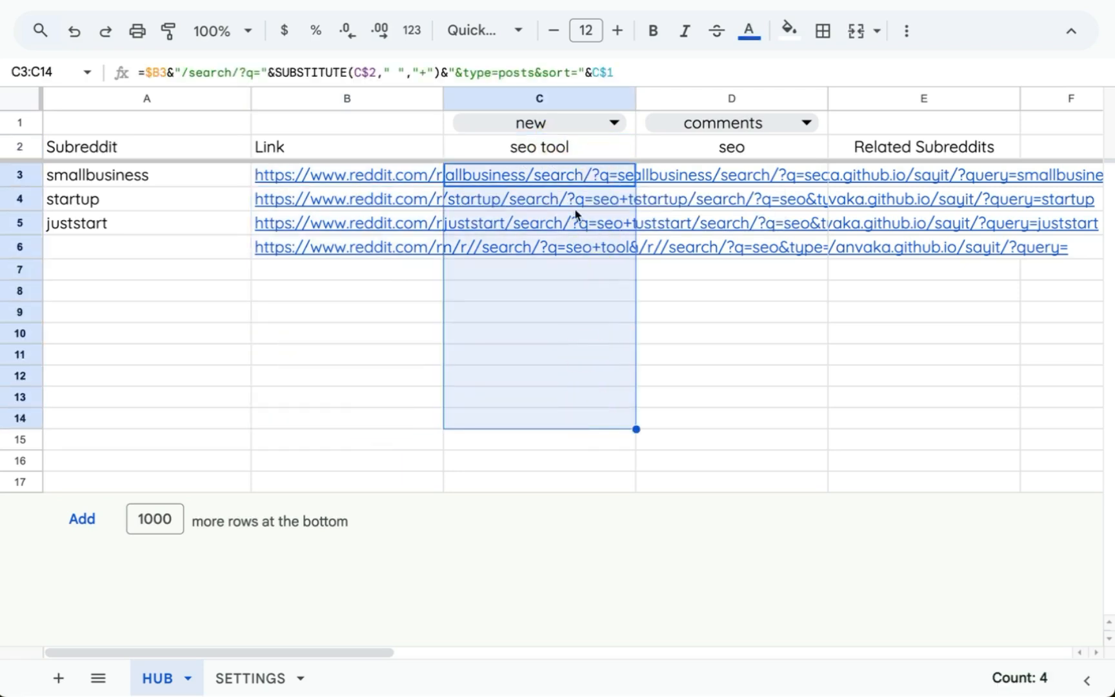
double_click(550, 181)
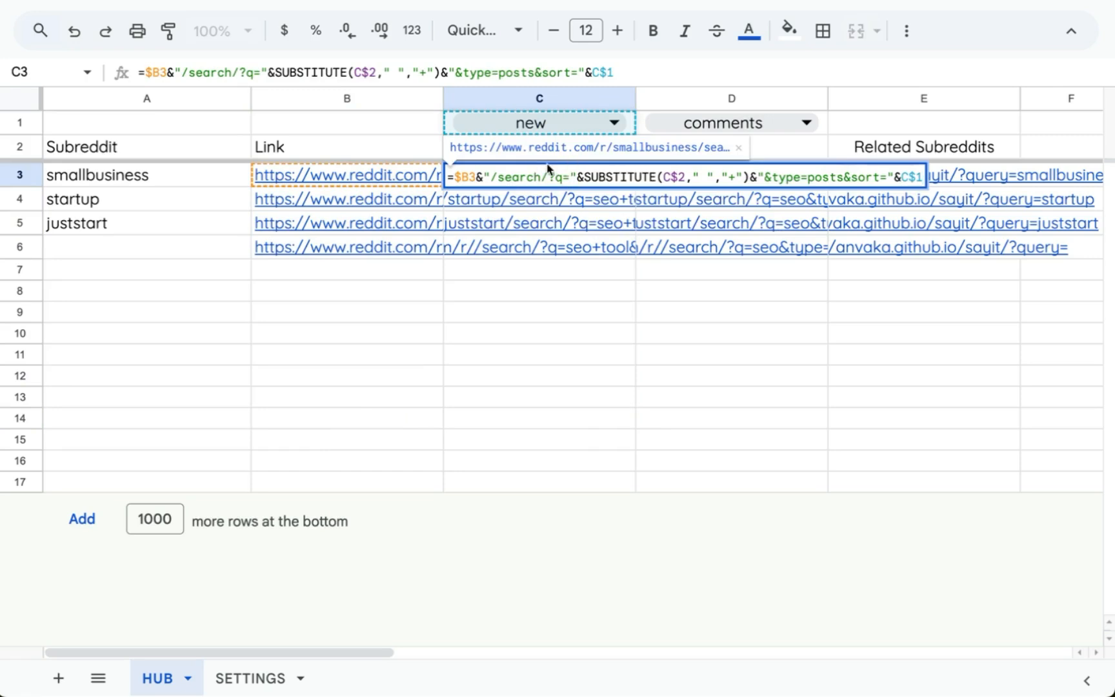
key(Escape)
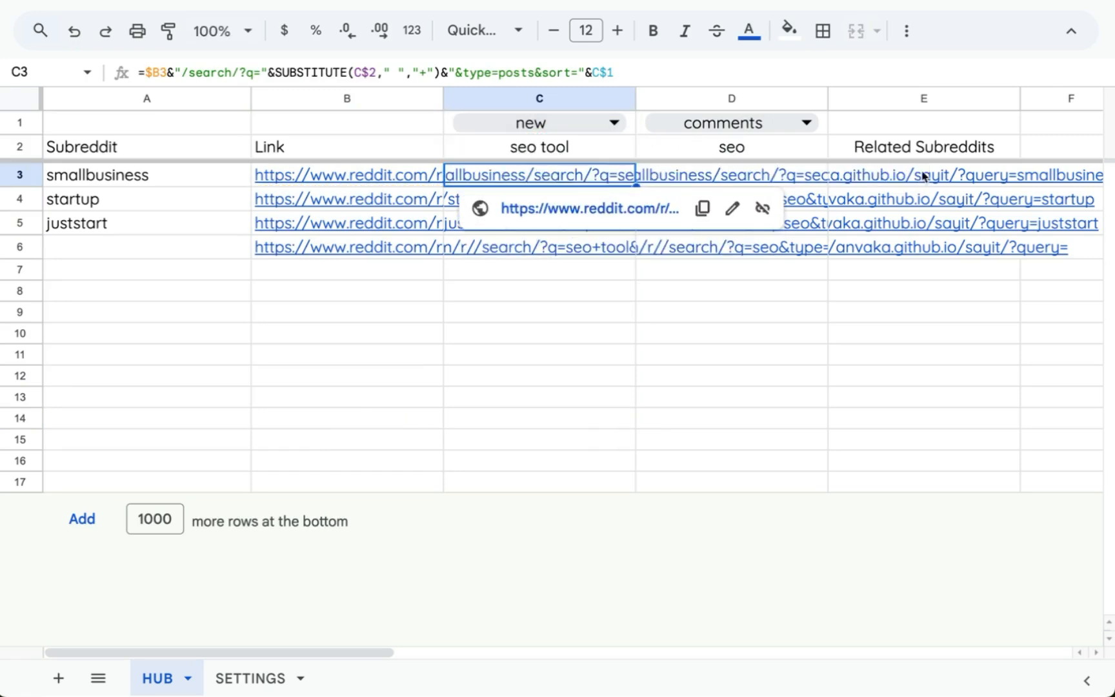
Inspect the Related Subreddits formula in E3, including its sayit base URL and the A3 reference, leaving it unedited
click(930, 156)
click(931, 179)
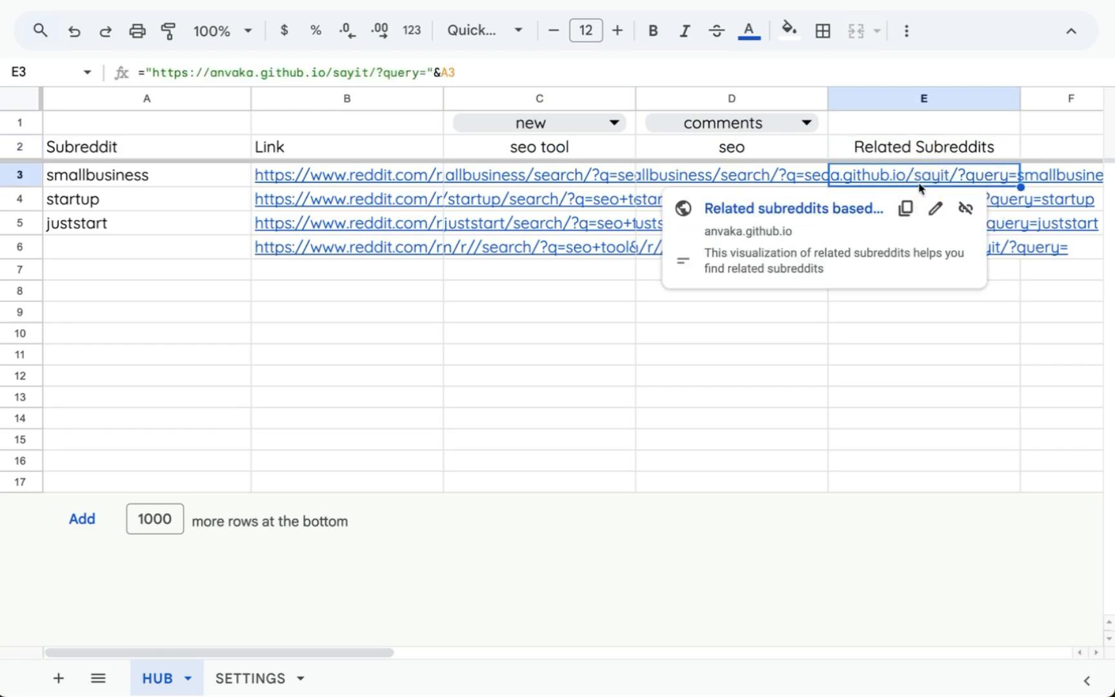
double_click(920, 186)
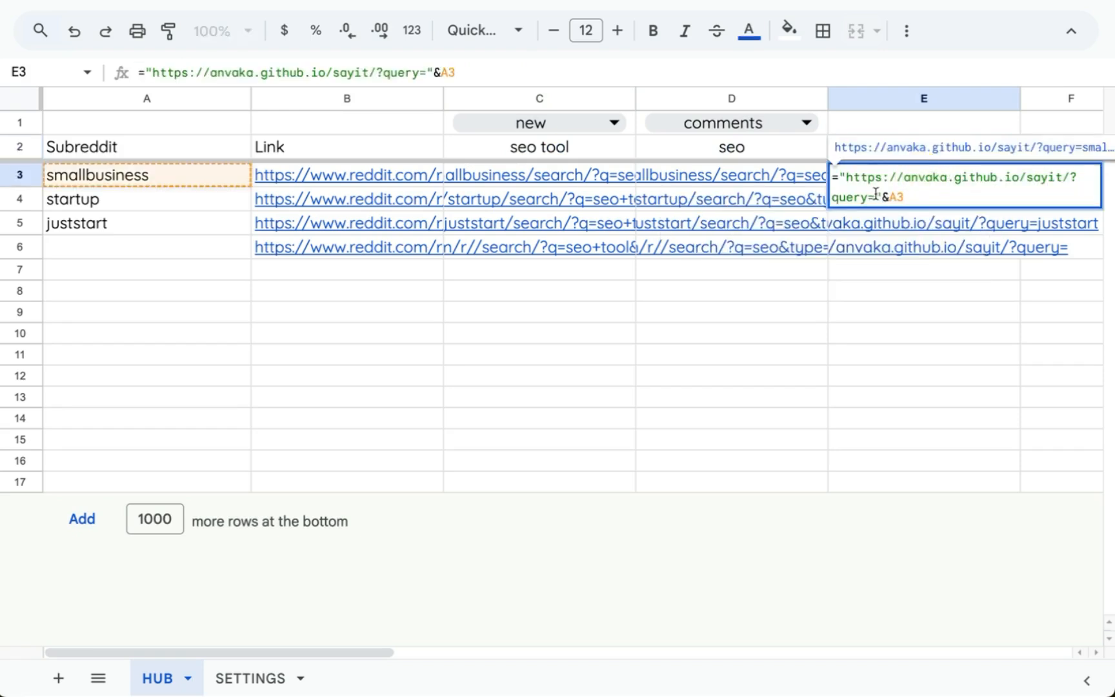
drag(969, 177, 982, 183)
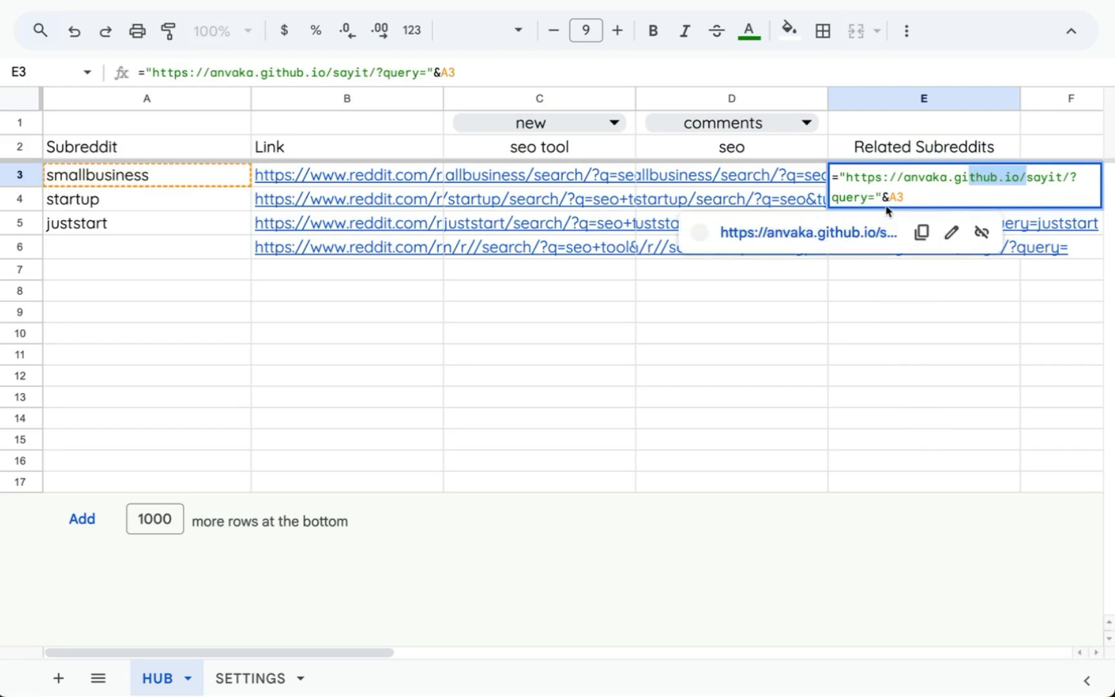
drag(875, 197, 936, 195)
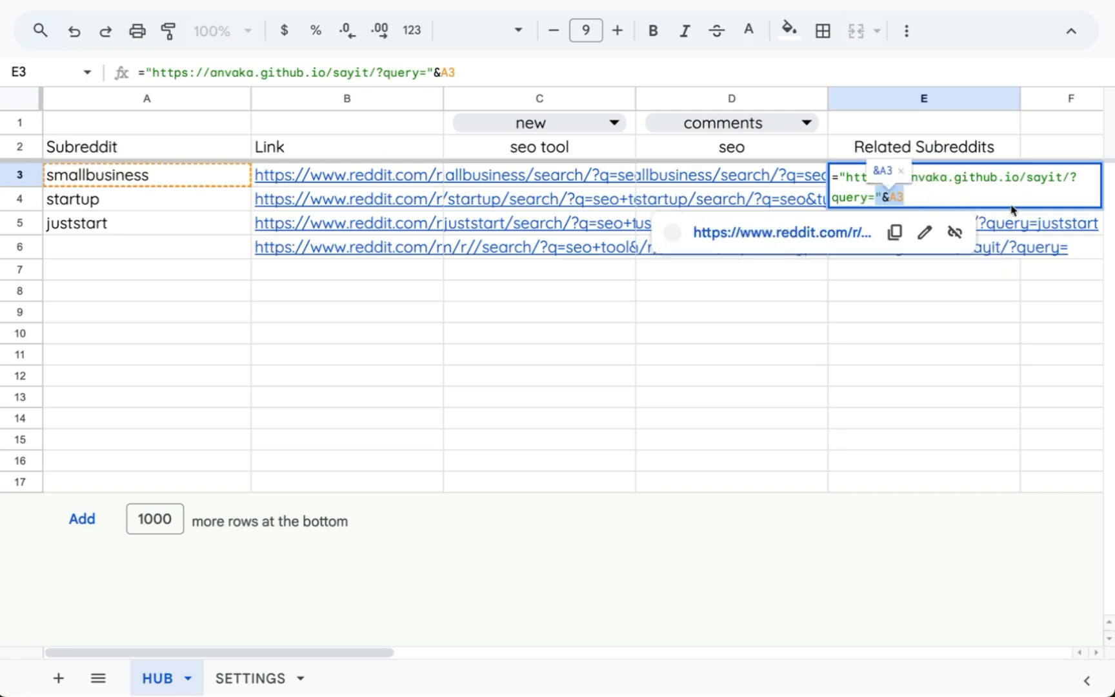
key(Escape)
Open the related subreddits link for startup from E4 and examine the nodes around startup in the graph
click(865, 197)
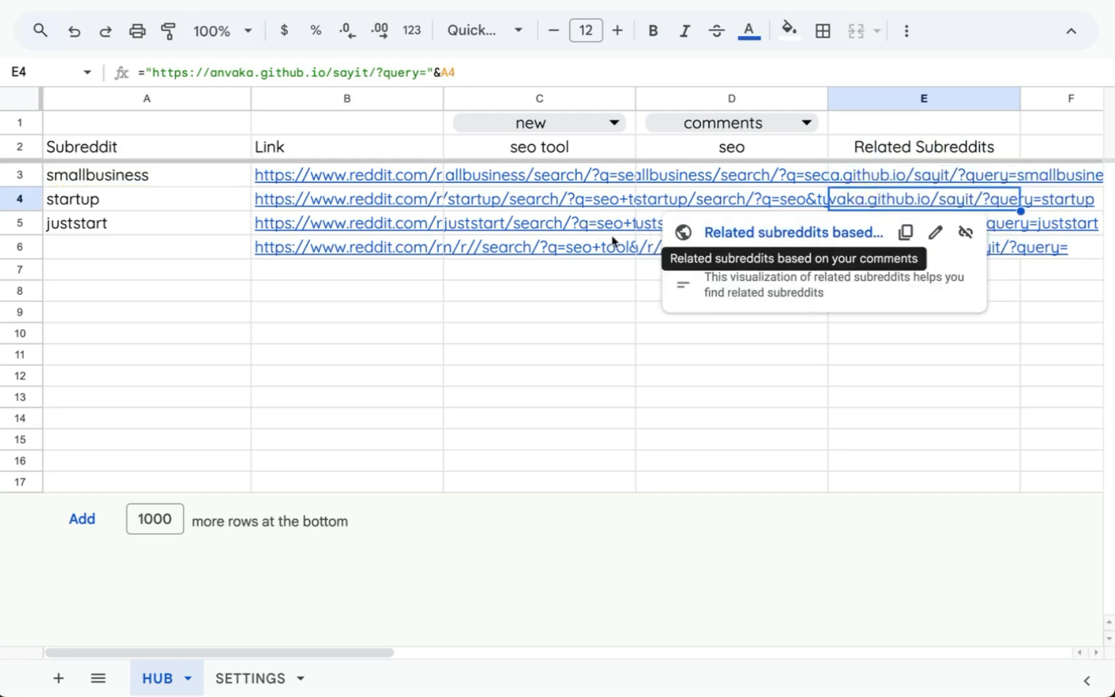
mouse_move(924, 204)
click(852, 232)
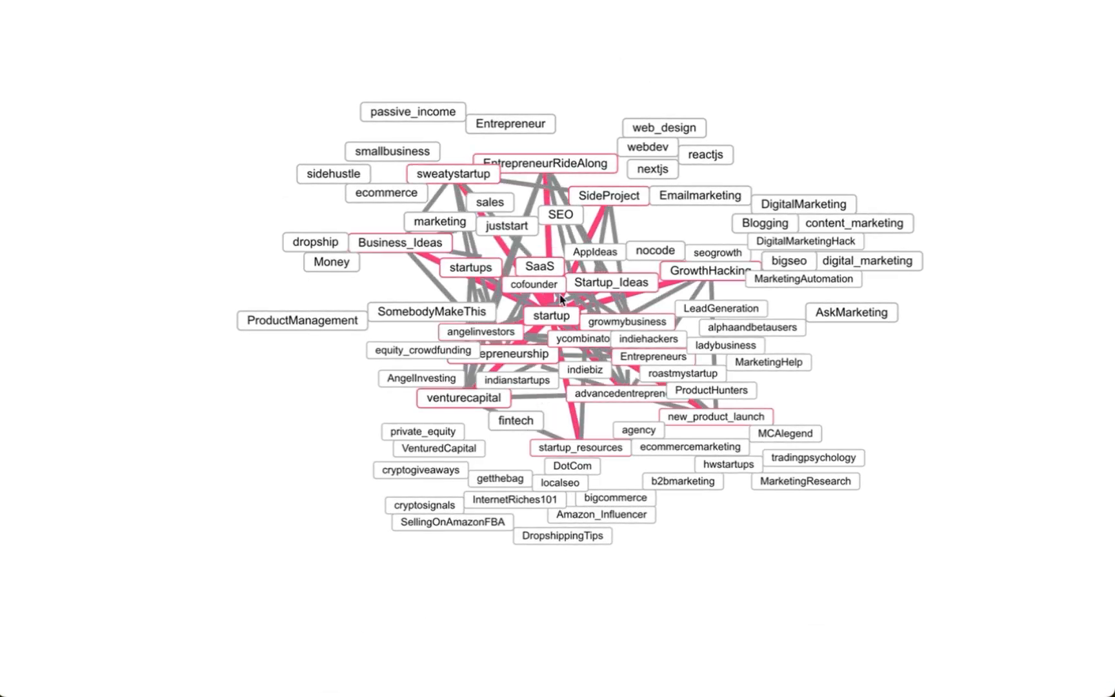
scroll(559, 294, up, 5)
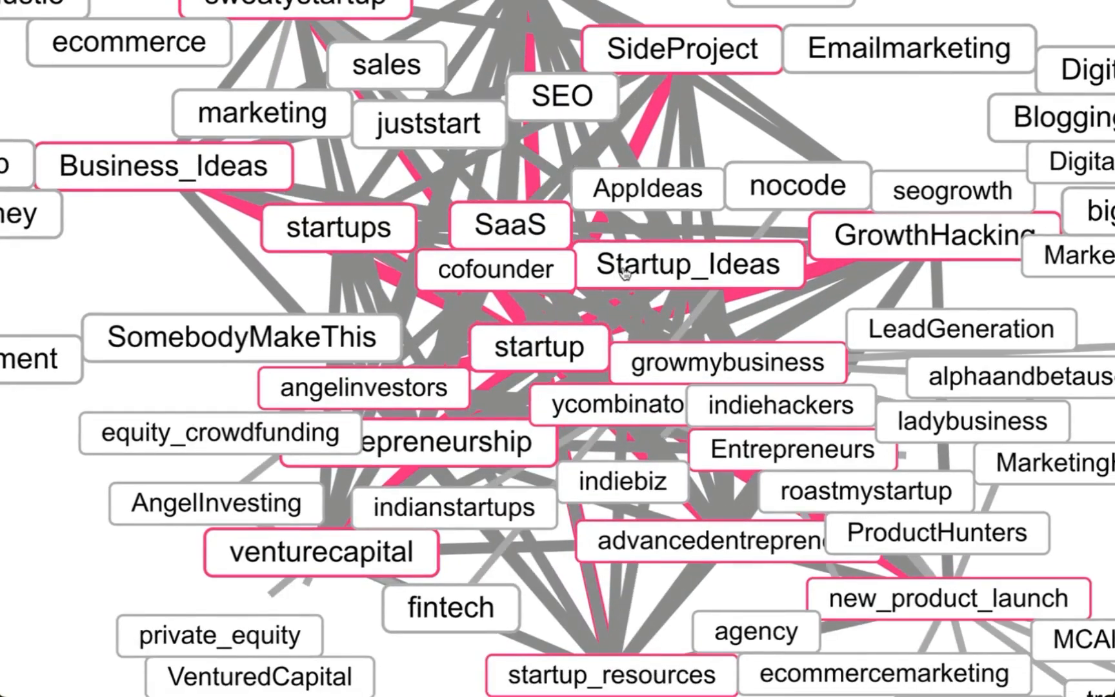
scroll(624, 273, down, 3)
scroll(624, 273, down, 2)
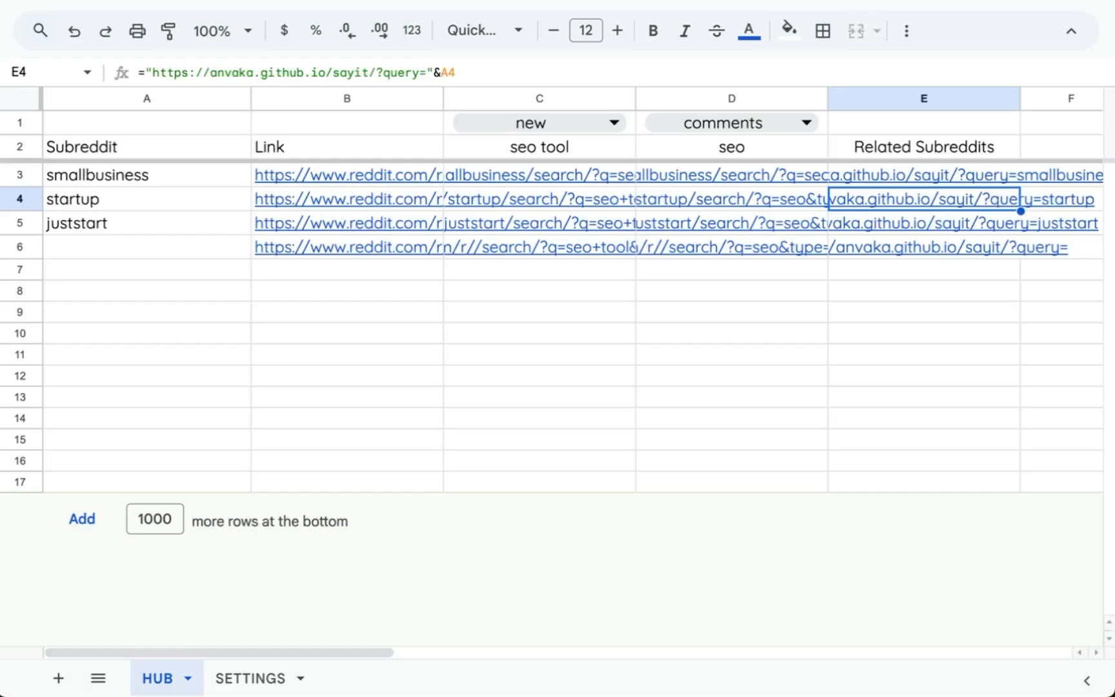
Add growmybusiness as the subreddit in cell A6 of the HUB sheet
click(150, 254)
text(growmybusiness)
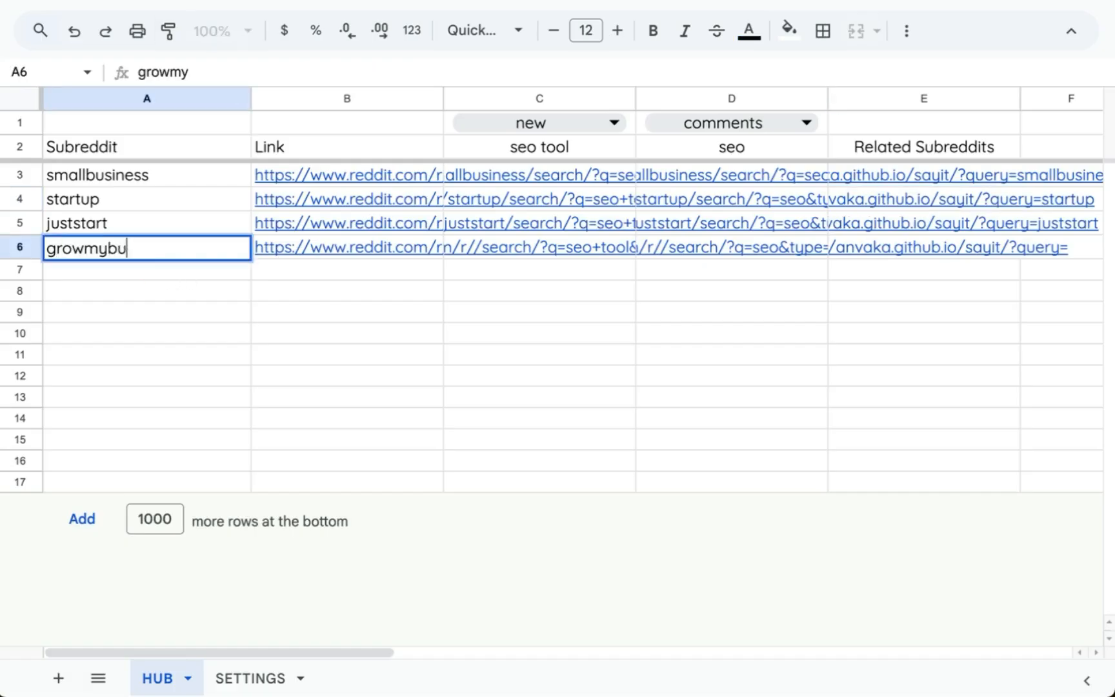
key(Return)
View the seo tool search results for growmybusiness through the C6 link and close the results page
click(528, 250)
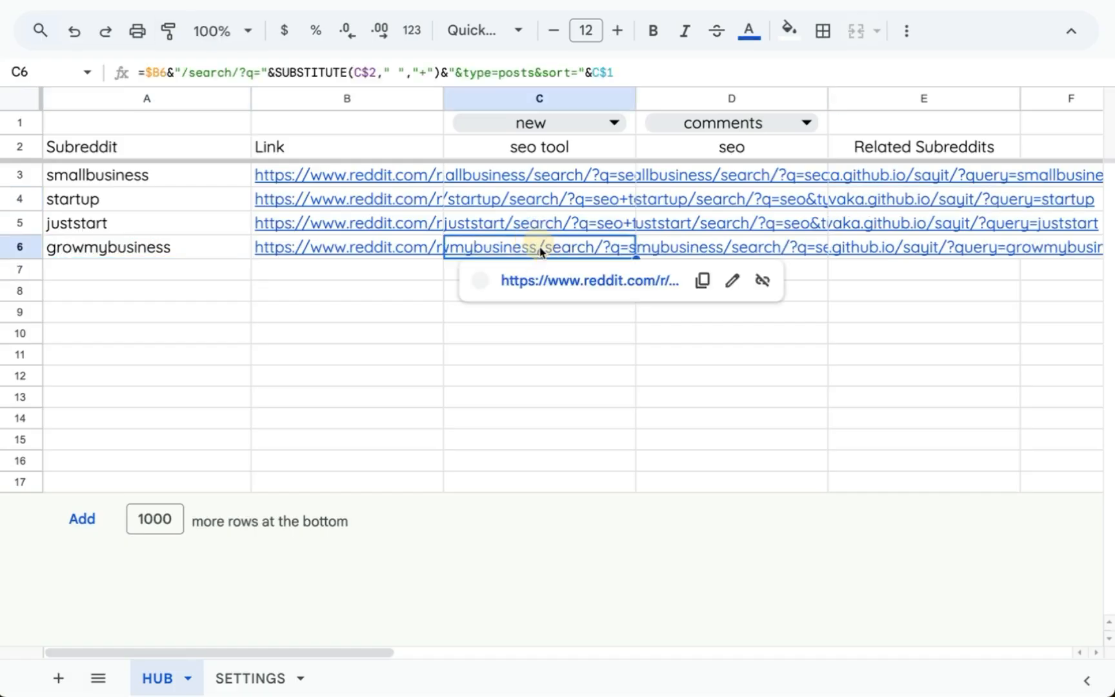
click(551, 281)
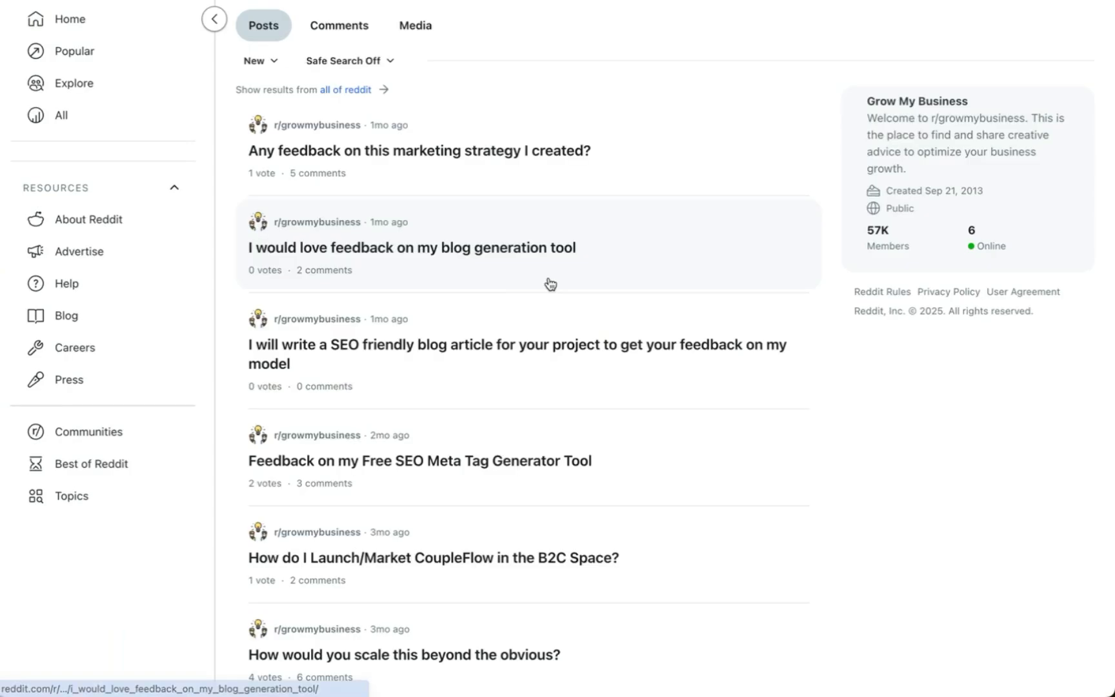
key(super+w)
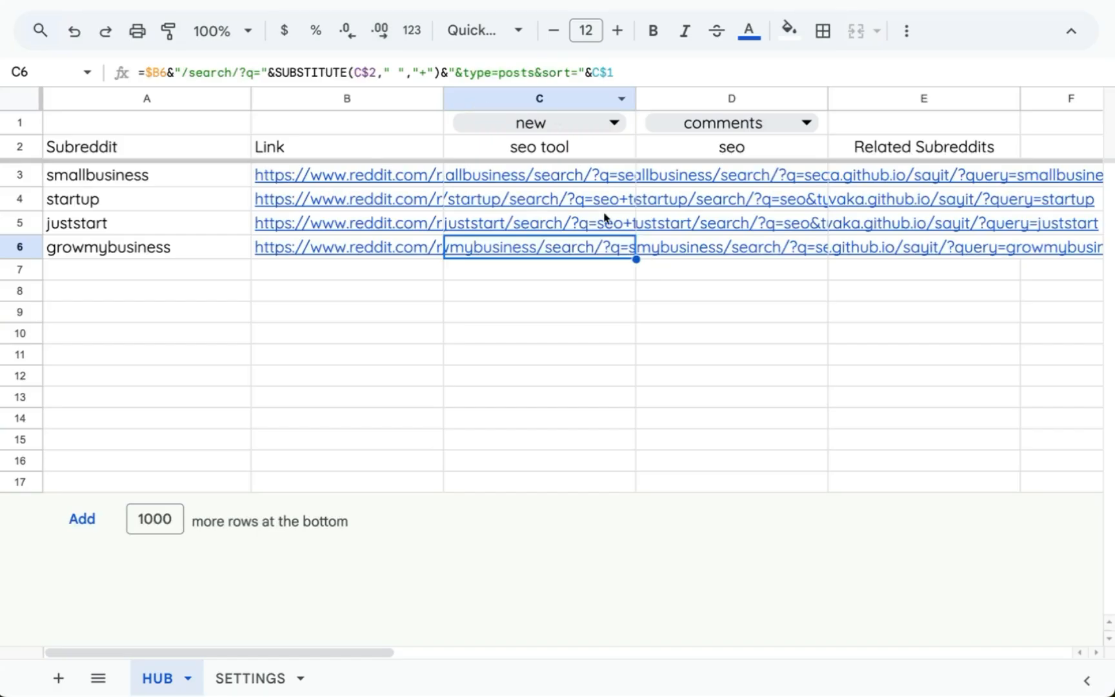
click(926, 149)
scroll(941, 149, right, 2)
click(1030, 151)
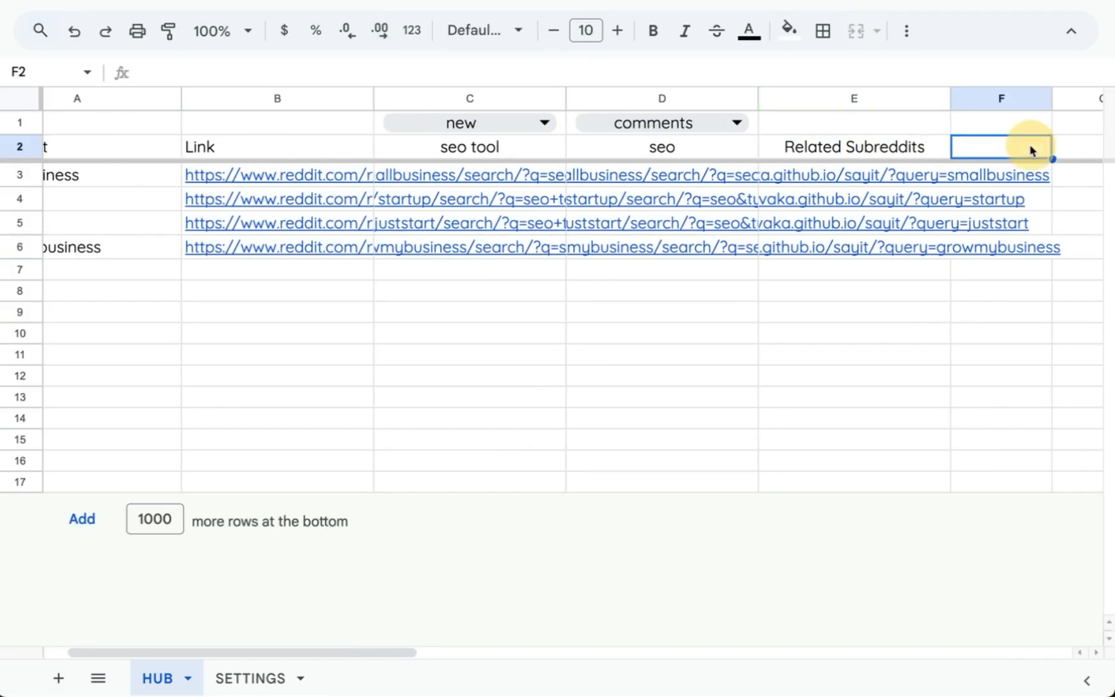
scroll(761, 190, left, 2)
click(539, 179)
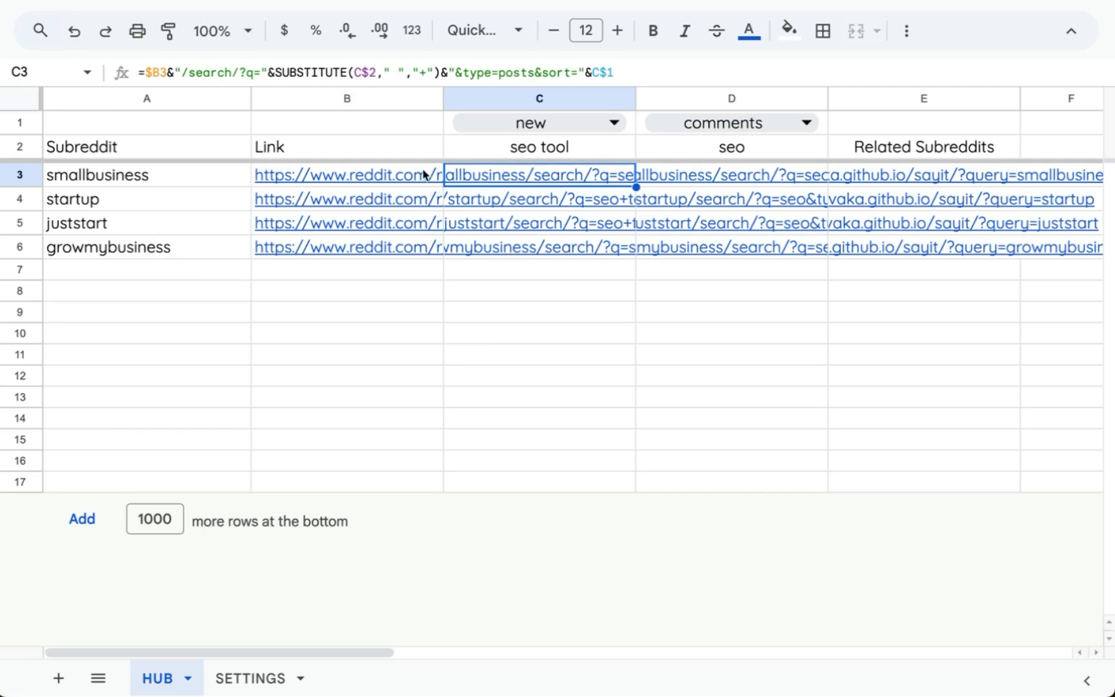
Open the Sub Spy Hub page on bettersheets.co in a new browser tab
mouse_move(424, 174)
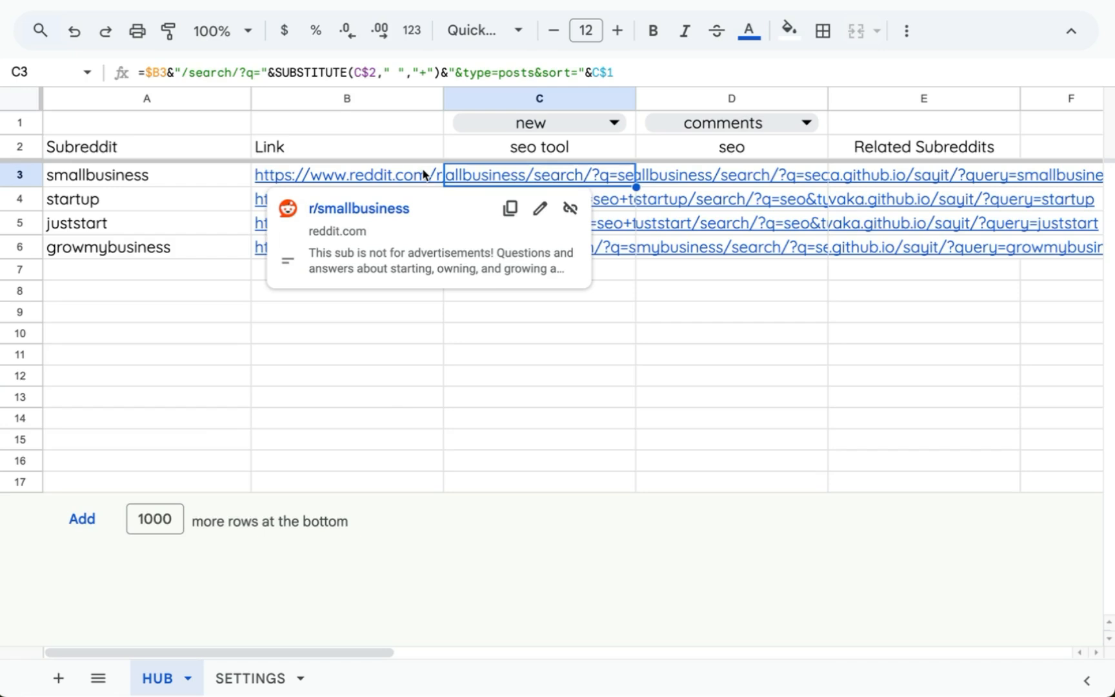
click(233, 202)
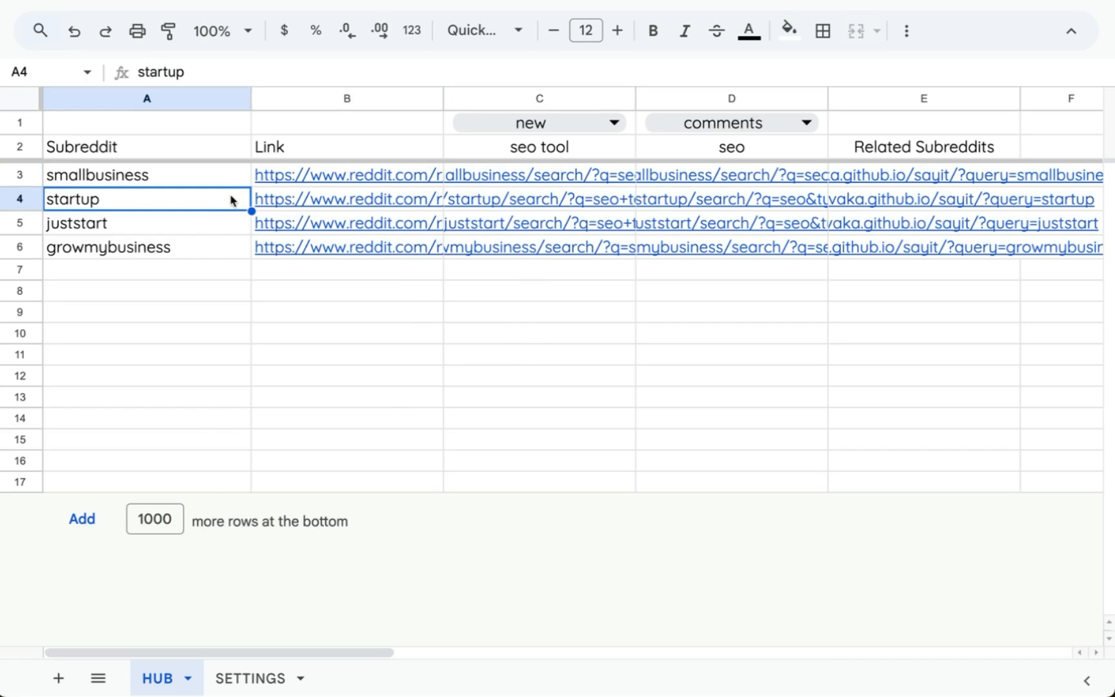
key(super+t)
text(bettersheets.co)
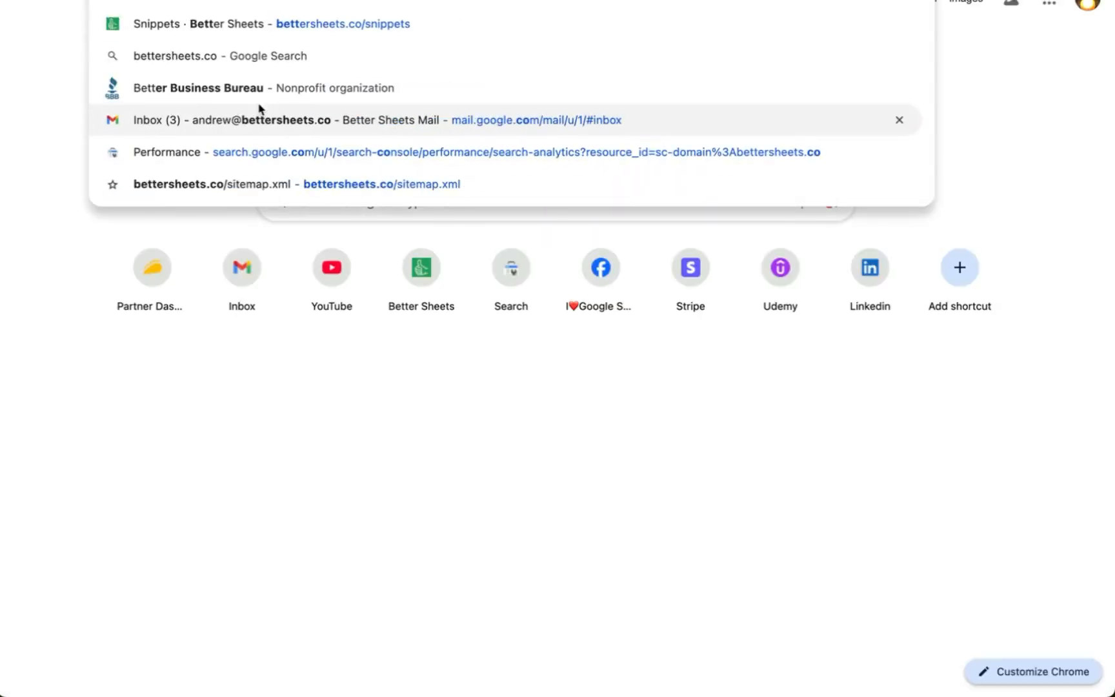
text(/subspyhu)
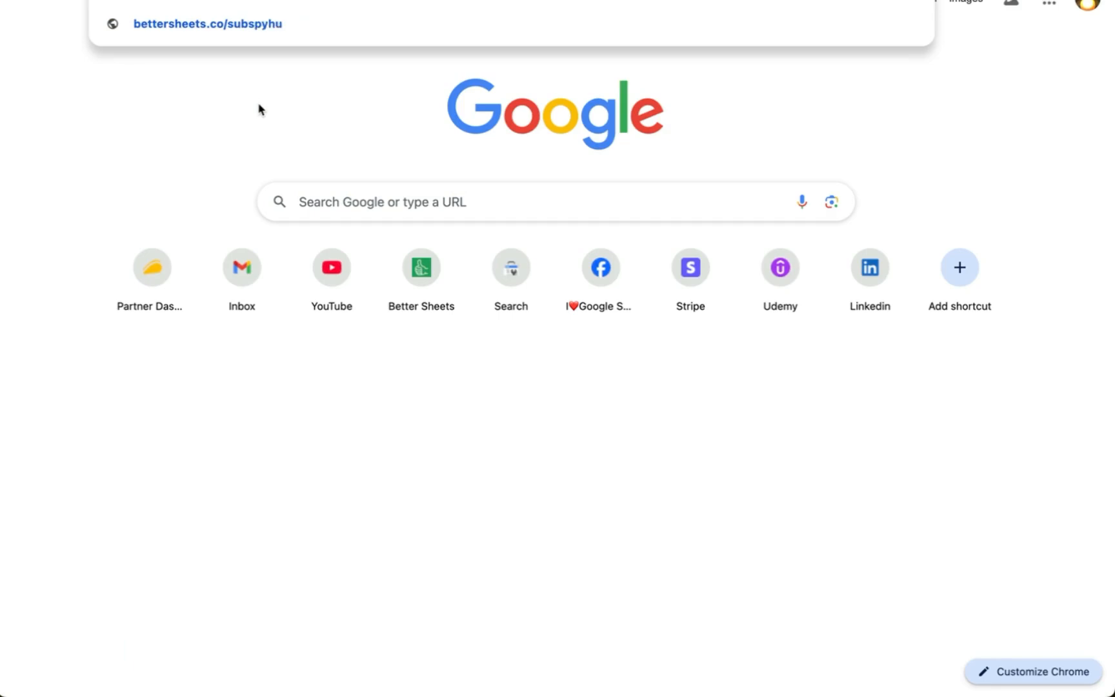
key(Return)
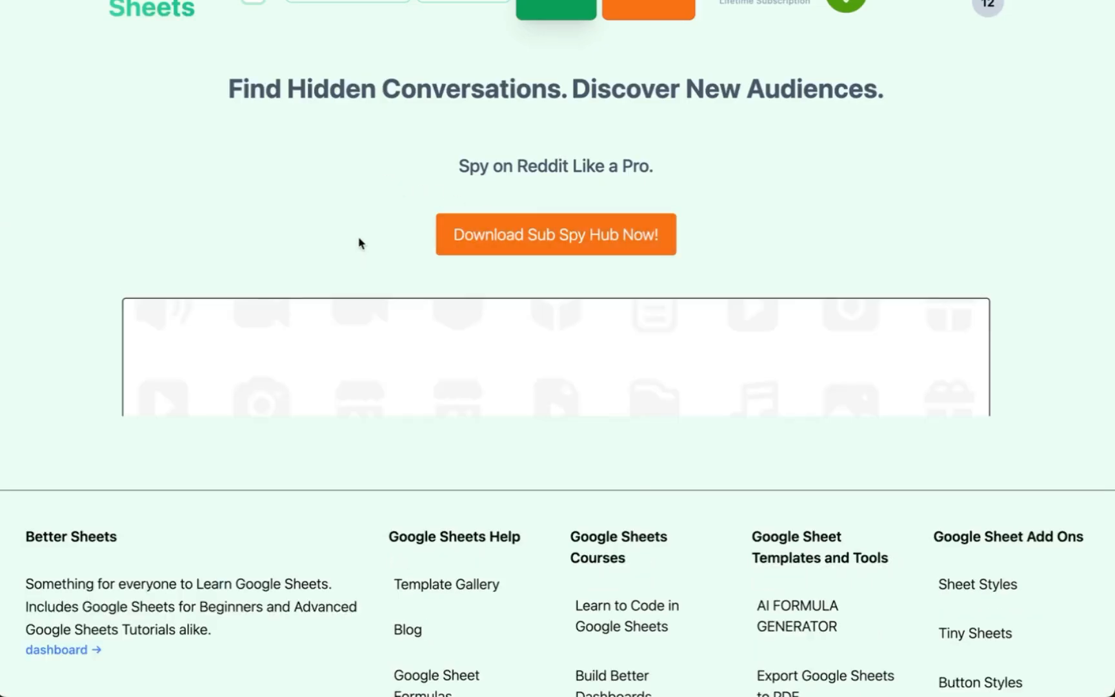
Look through the Sub Spy Hub page's banner and template description, and return to the HUB sheet
scroll(691, 281, down, 3)
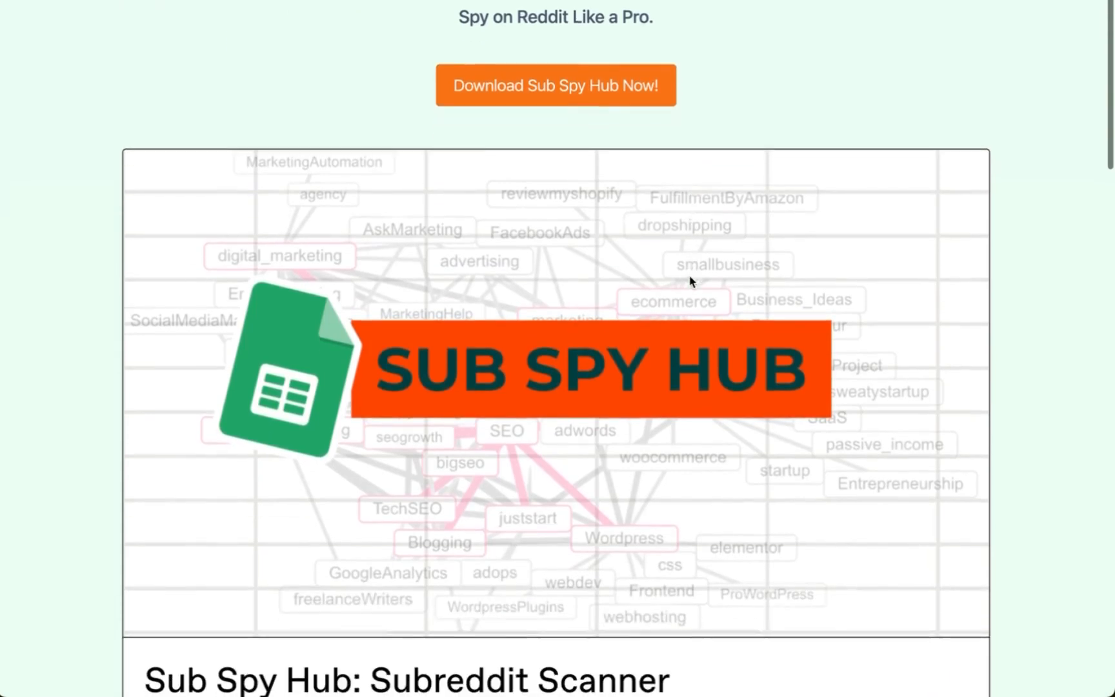
scroll(690, 282, down, 1)
scroll(691, 281, down, 5)
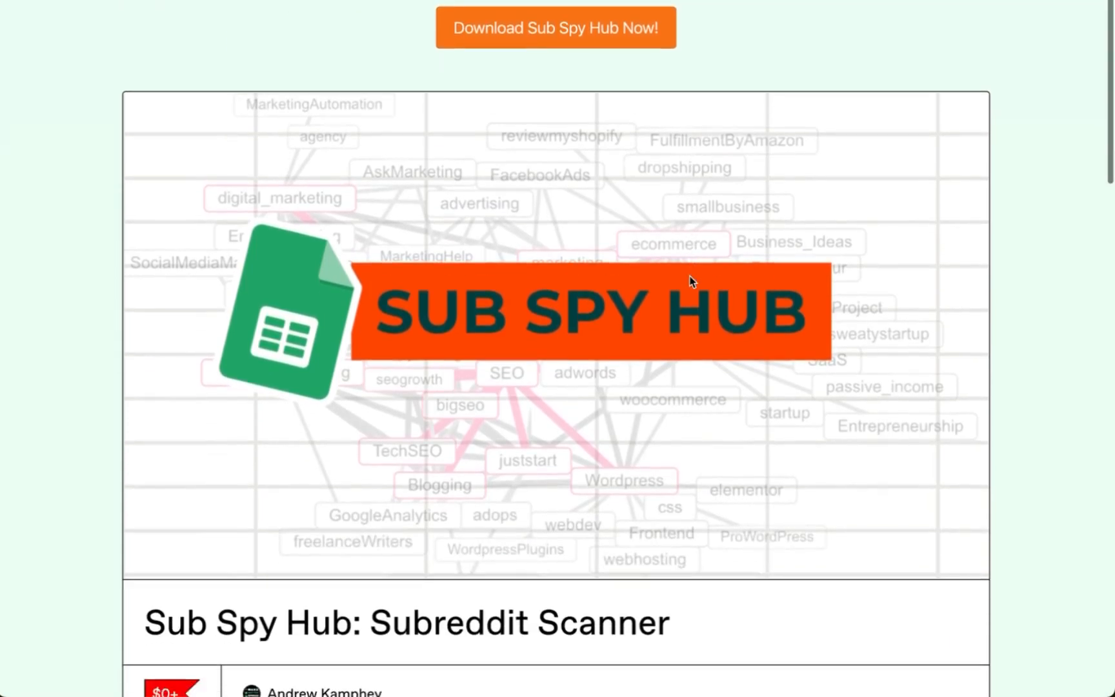
scroll(559, 262, down, 2)
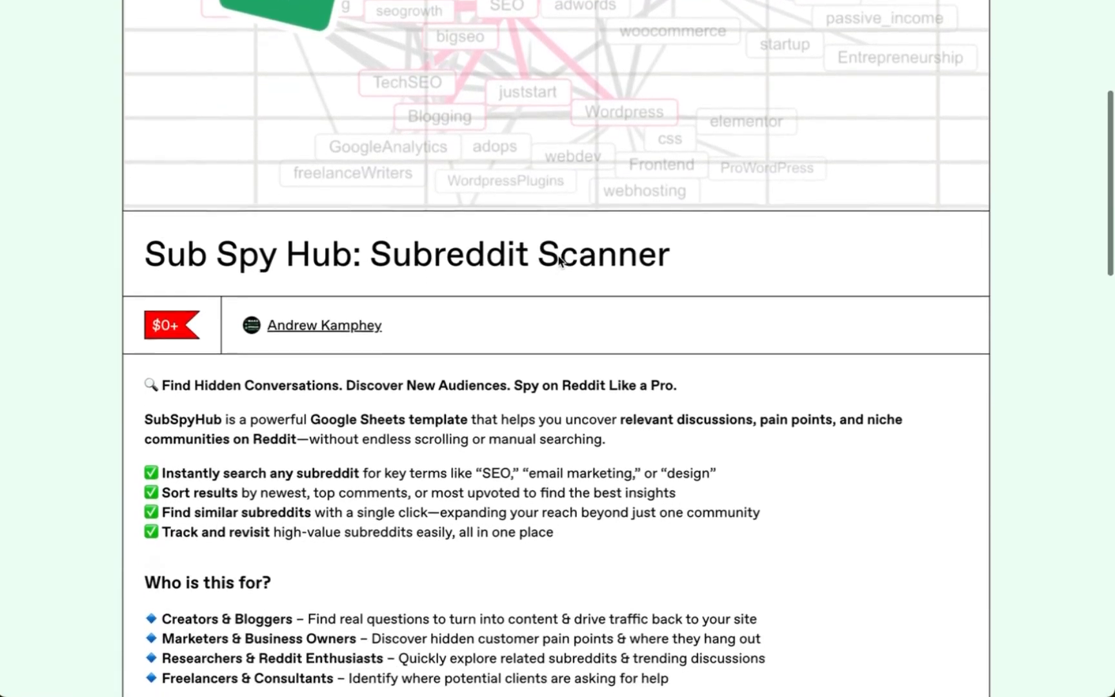
scroll(559, 261, up, 5)
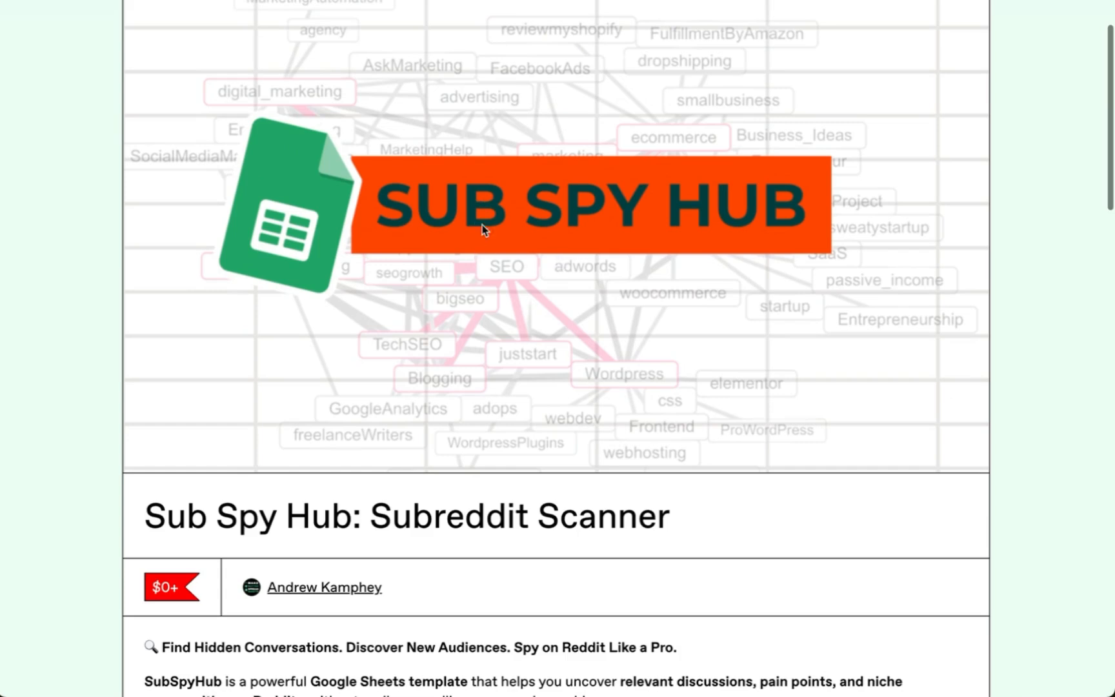
scroll(487, 218, up, 5)
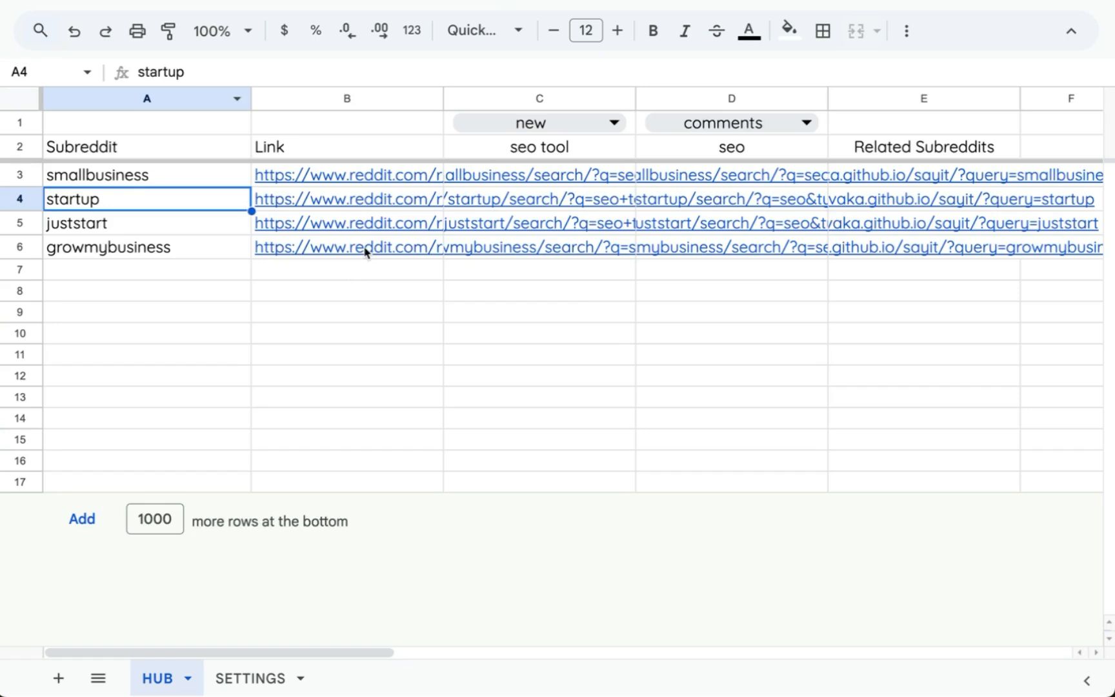
Wrap the search URL formula in C3 in a HYPERLINK function with the link label "SEARCH"
click(510, 174)
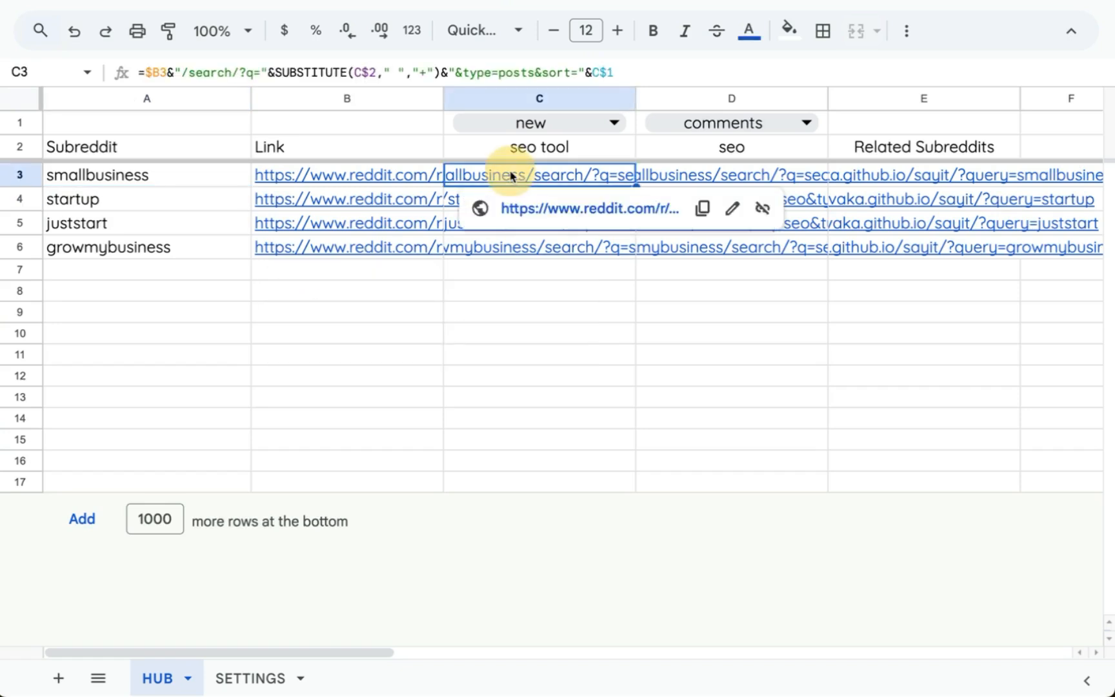
click(469, 155)
double_click(466, 173)
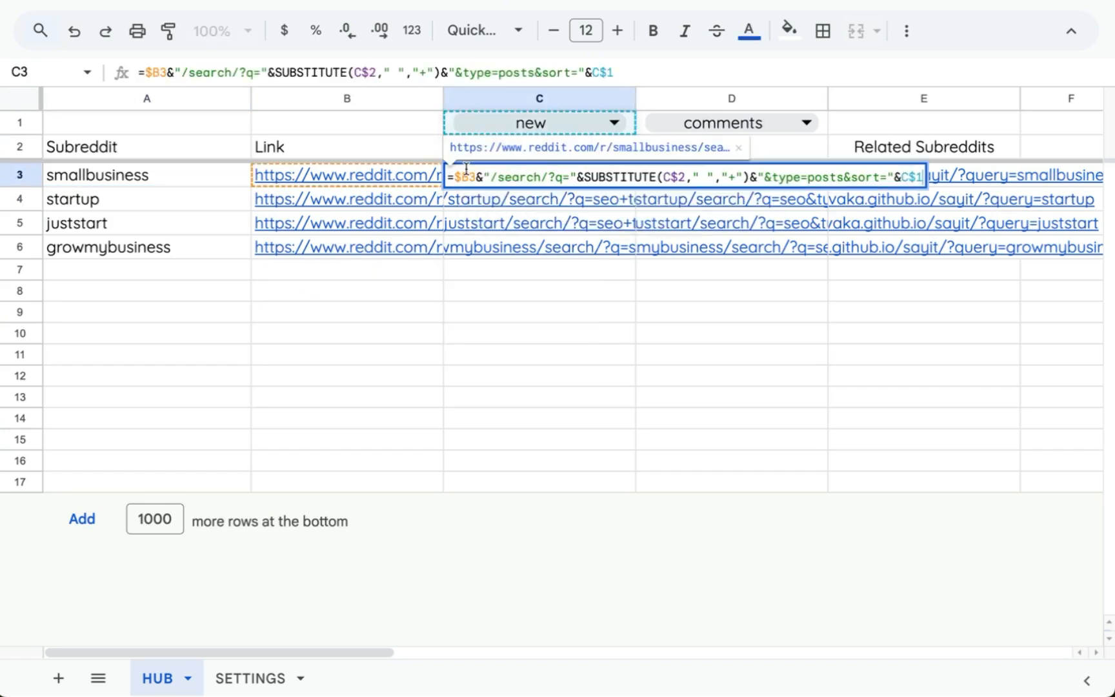
click(454, 177)
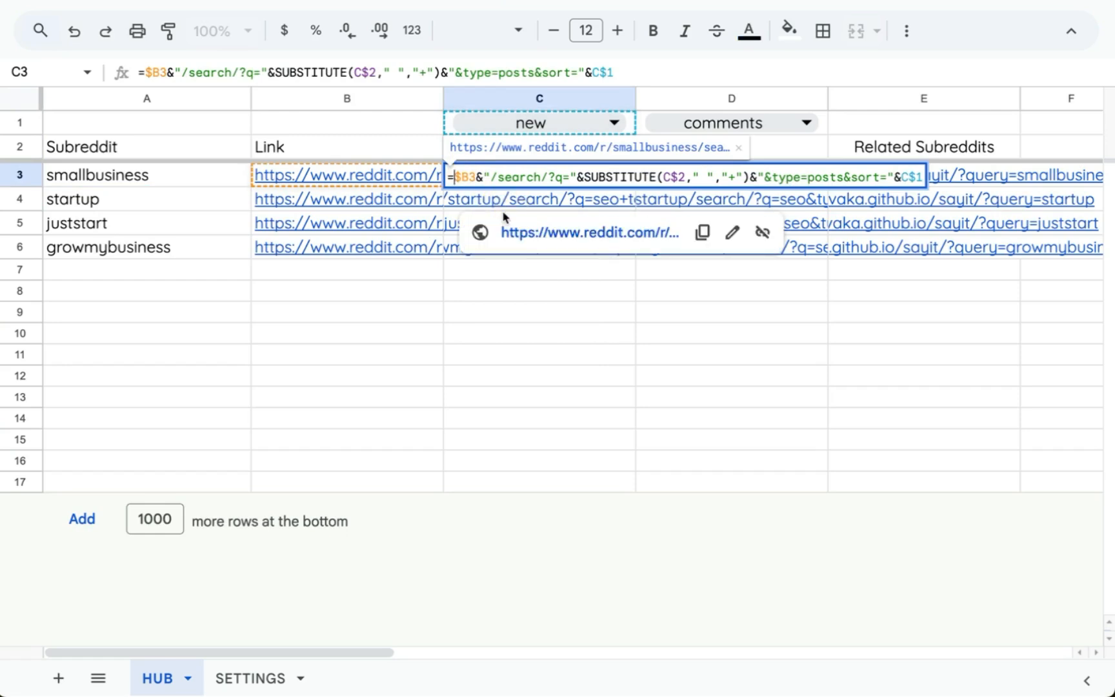
text(HYPERLINK)
text(()
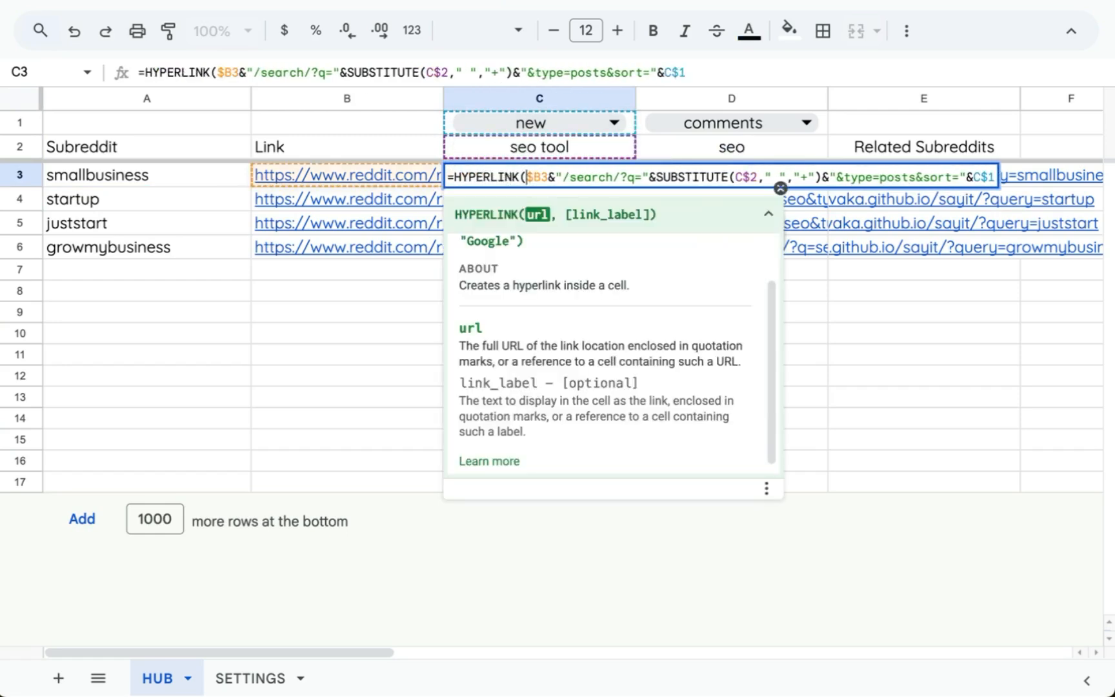
text(,)
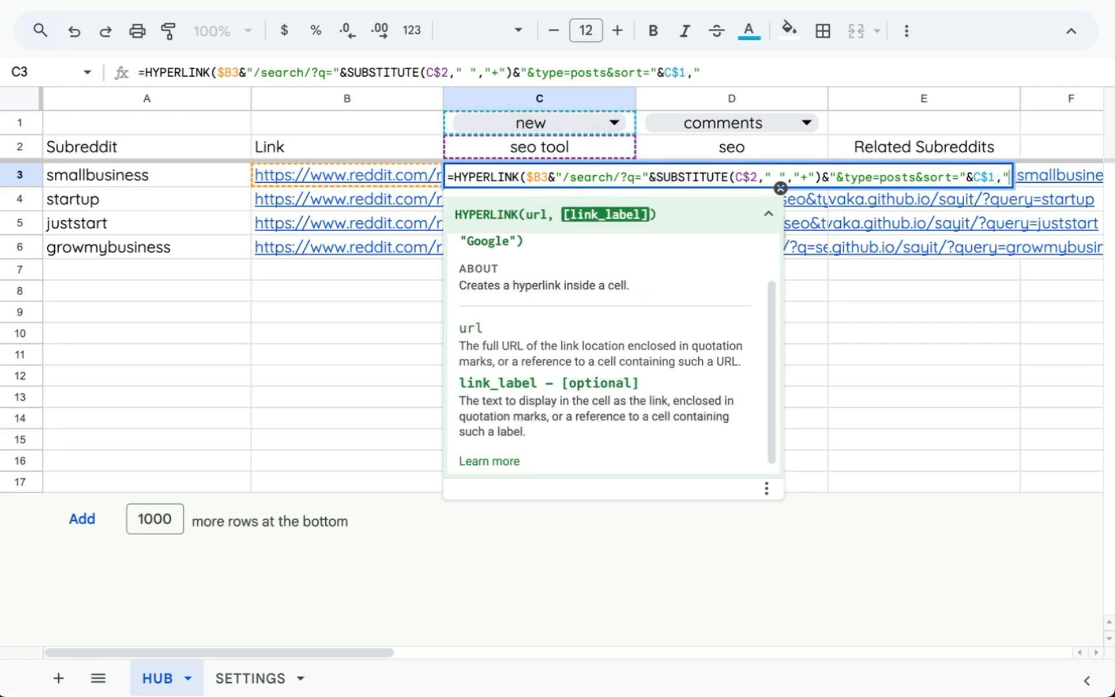
text("SEARCH"))
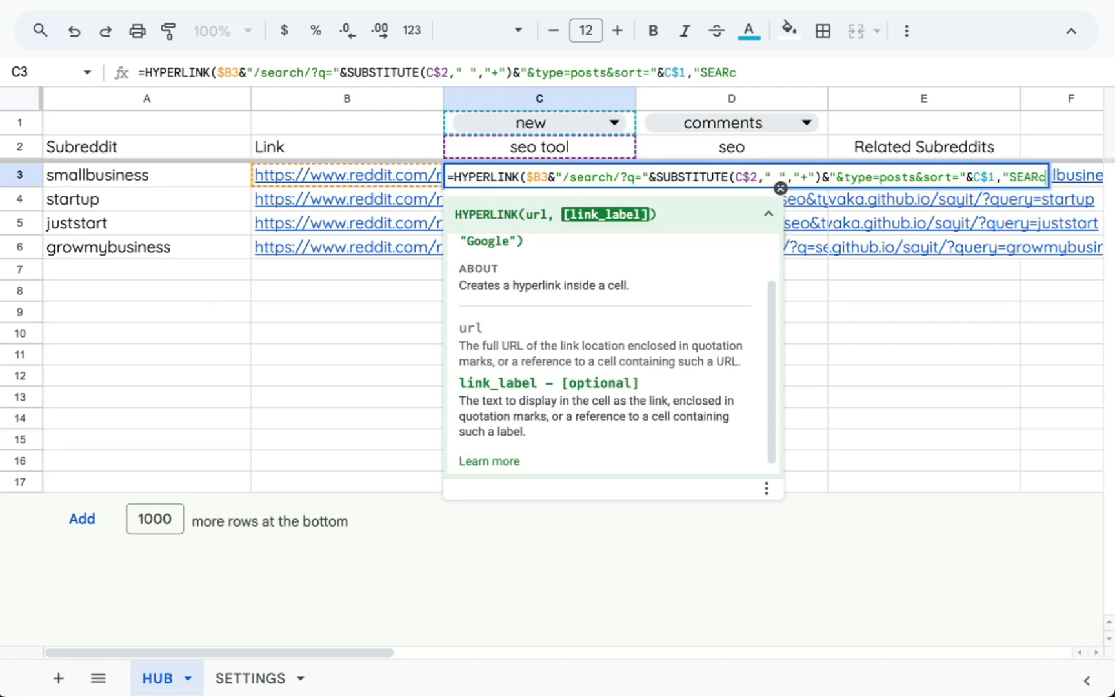
key(Return)
key(Up)
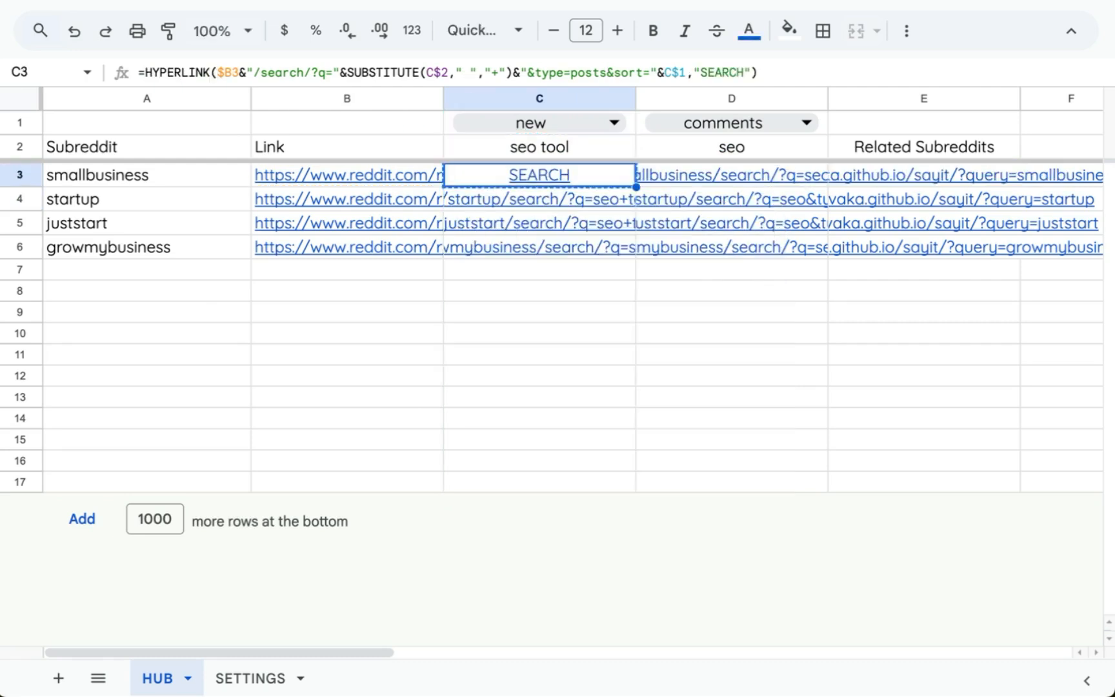
Copy the C3 hyperlink formula down to the other subreddit rows in C4:C6
key(ctrl+c)
key(shift+Down)
key(shift+Down)
key(shift+Down)
key(ctrl+v)
key(Down)
key(Up)
key(Up)
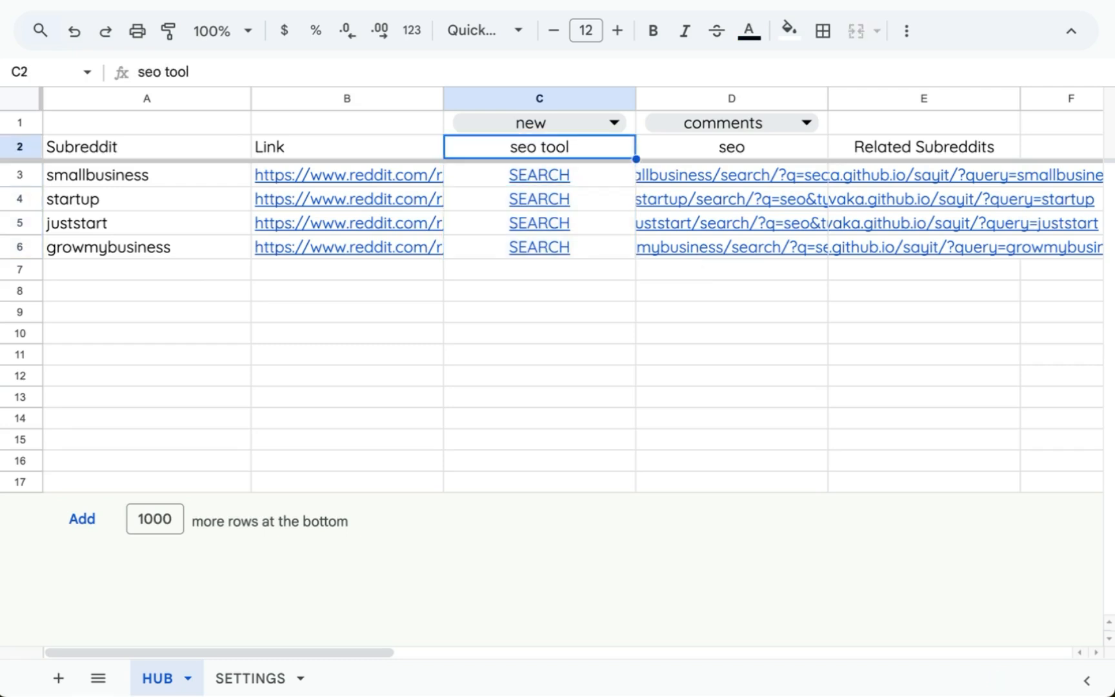
Wrap the seo search URL formula in D3 in a HYPERLINK function labelled "SEARCH"
key(Right)
key(Down)
key(Return)
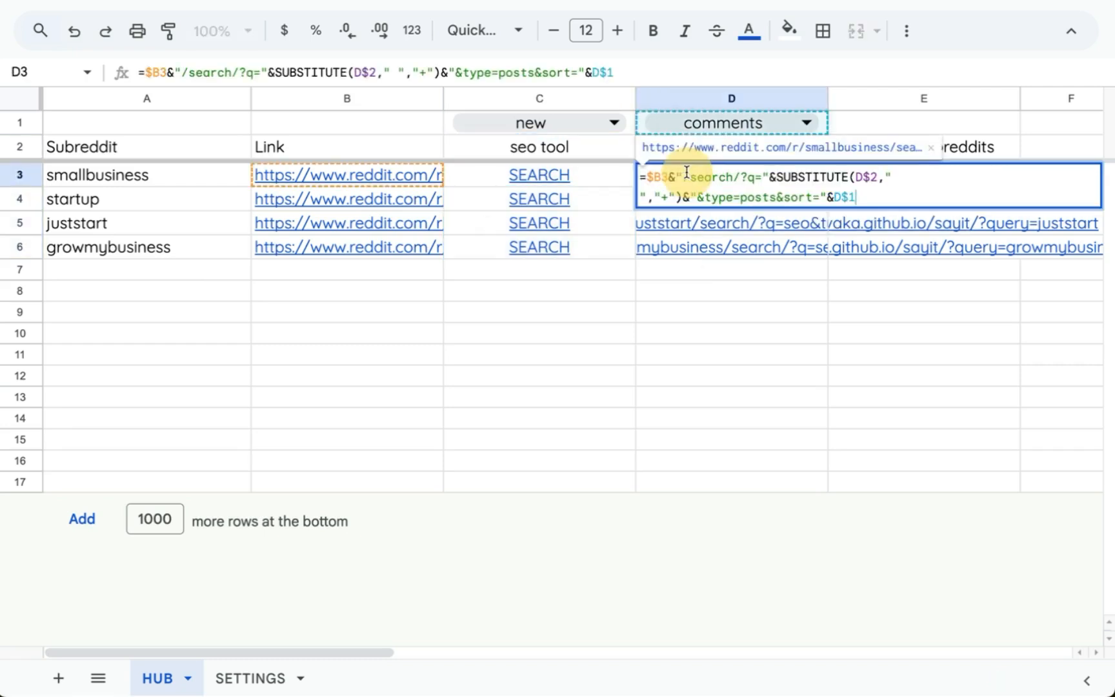
key(Up)
key(Up)
key(Right)
text(HYPERLINK()
key(Down)
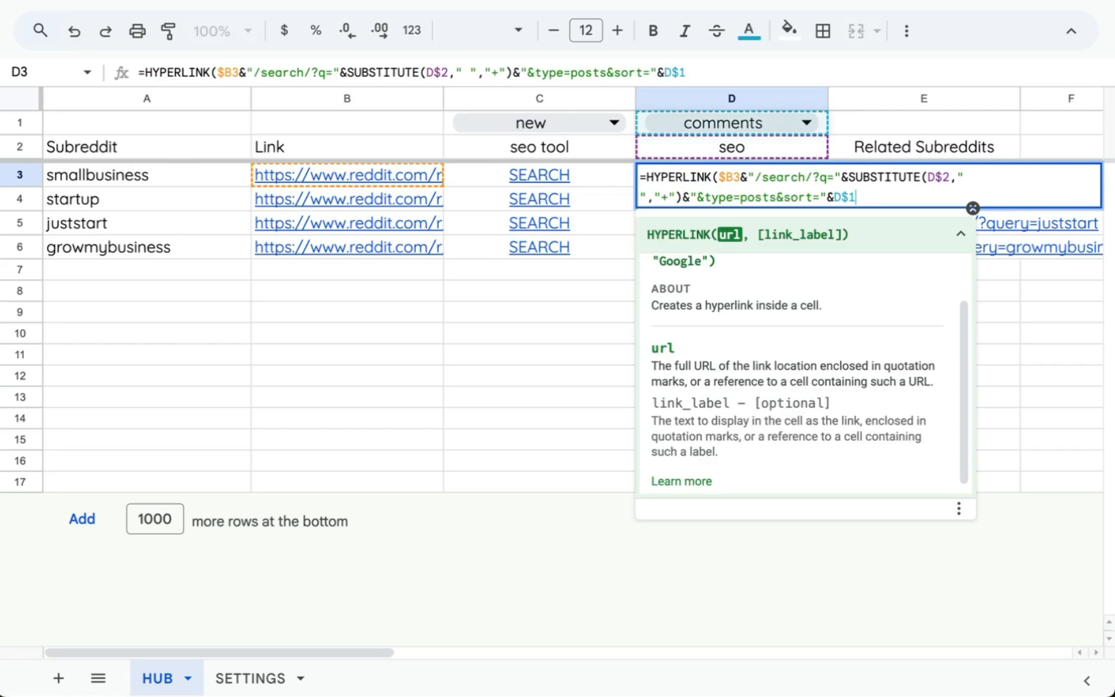
key(End)
text(,"SE)
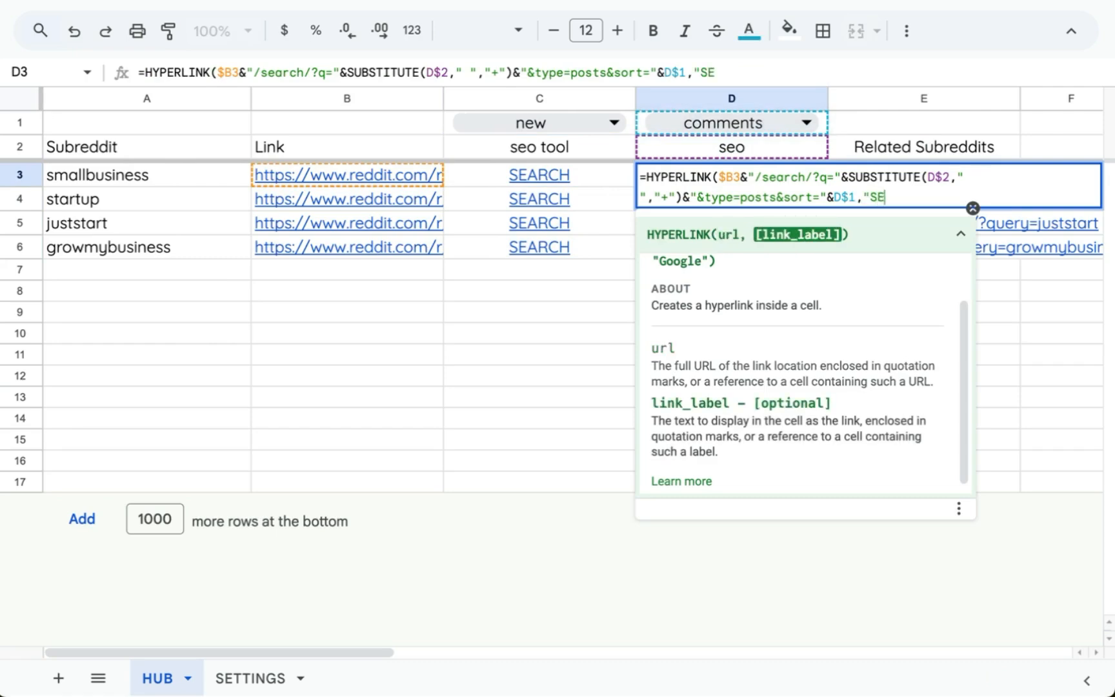
text(ARCH"))
key(Return)
Copy the D3 hyperlink formula down to the remaining subreddit rows in D4:D6
key(Up)
key(super+c)
key(super+shift+Down)
key(super+v)
Wrap the sayit URL formula in E3 in a HYPERLINK function with the link label "RELATED"
key(Right)
key(Right)
key(Right)
key(Left)
key(Left)
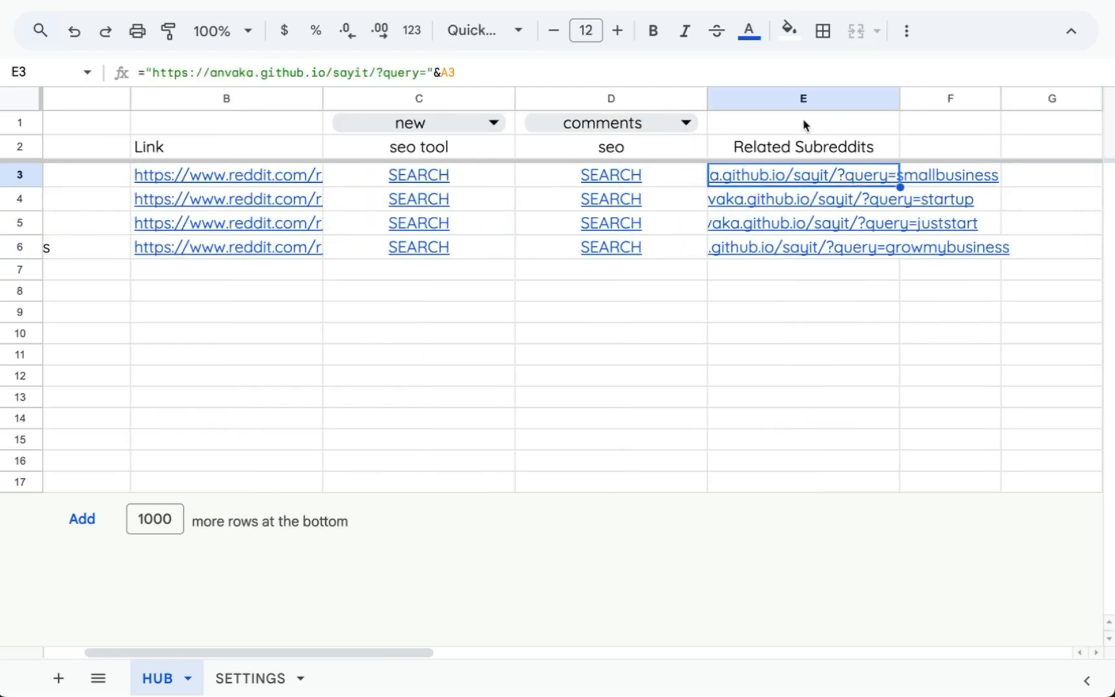
key(Return)
key(Up)
key(Right)
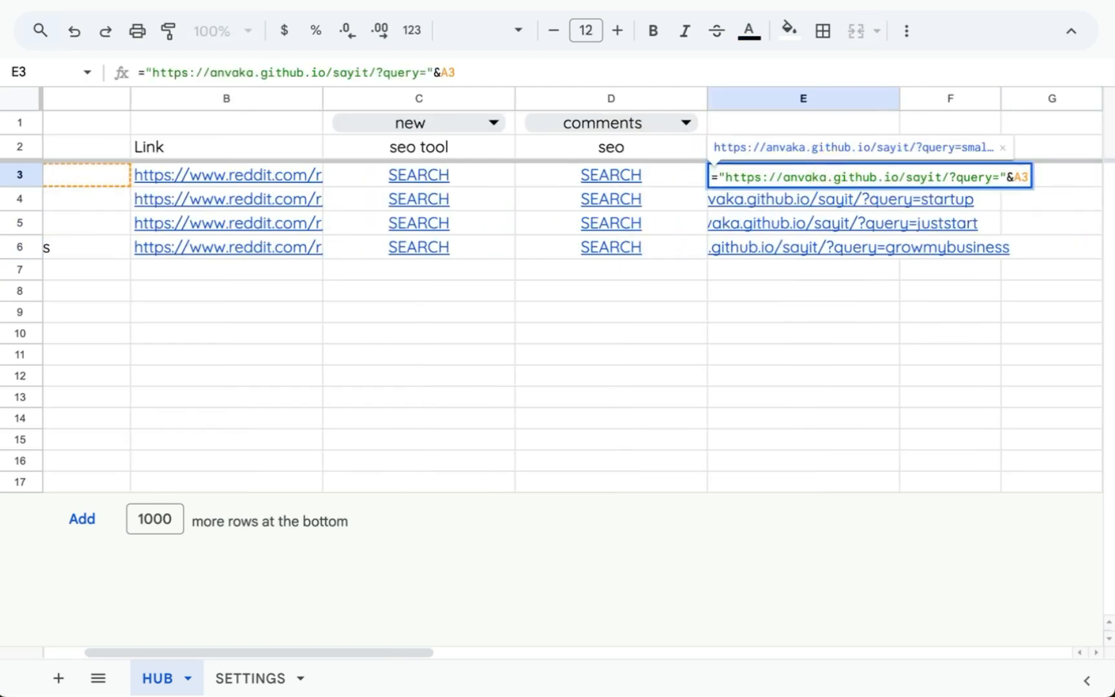
text(HYPER)
key(Tab)
key(End)
text(,"REL)
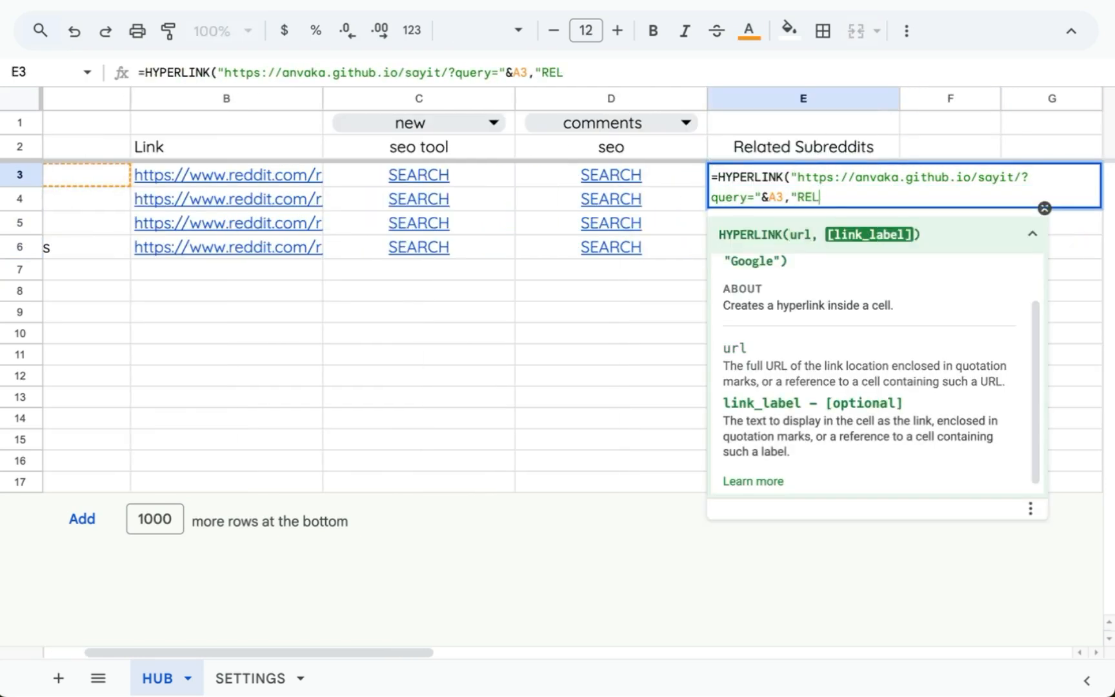
text(ATED"))
key(Return)
Copy the E3 hyperlink formula down to E4:E6 and return to the first column
key(Up)
key(super+c)
key(super+shift+Down)
key(super+v)
key(super+Left)
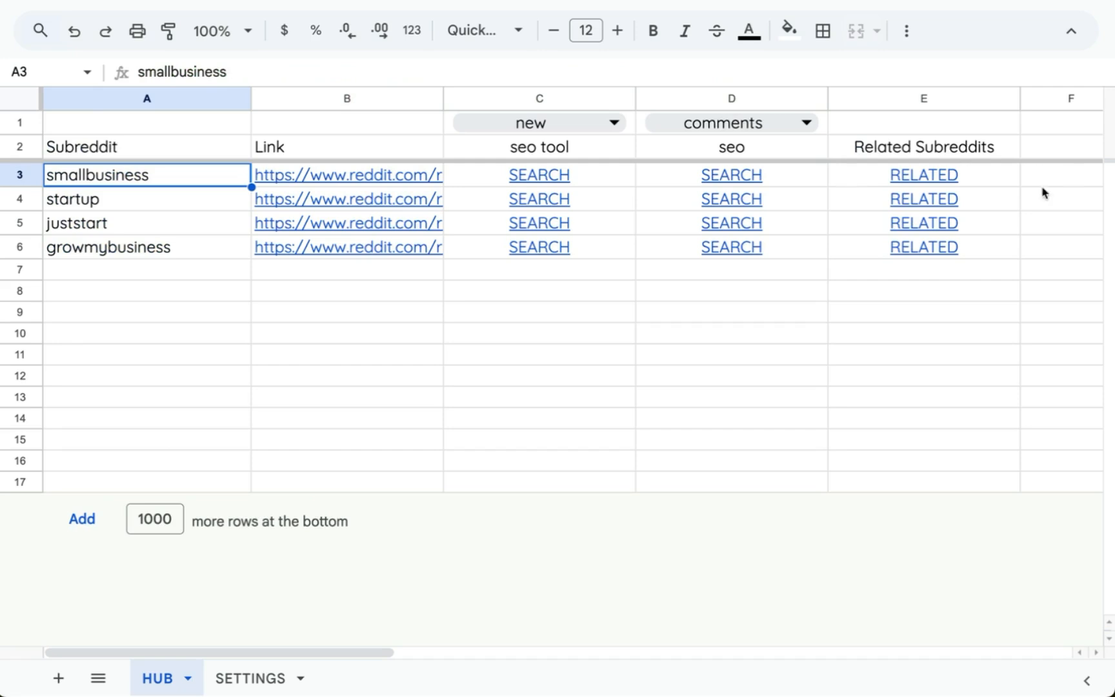
Hide the gridlines on the HUB sheet
click(560, 184)
click(360, 181)
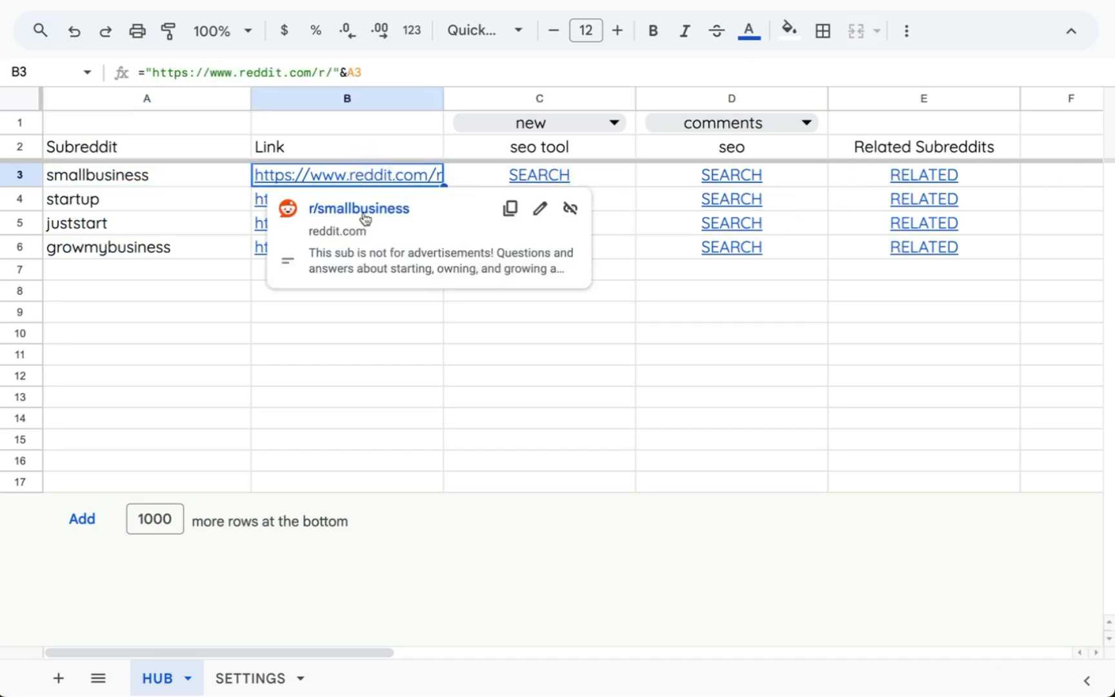
drag(368, 174, 140, 33)
click(147, 6)
mouse_move(411, 62)
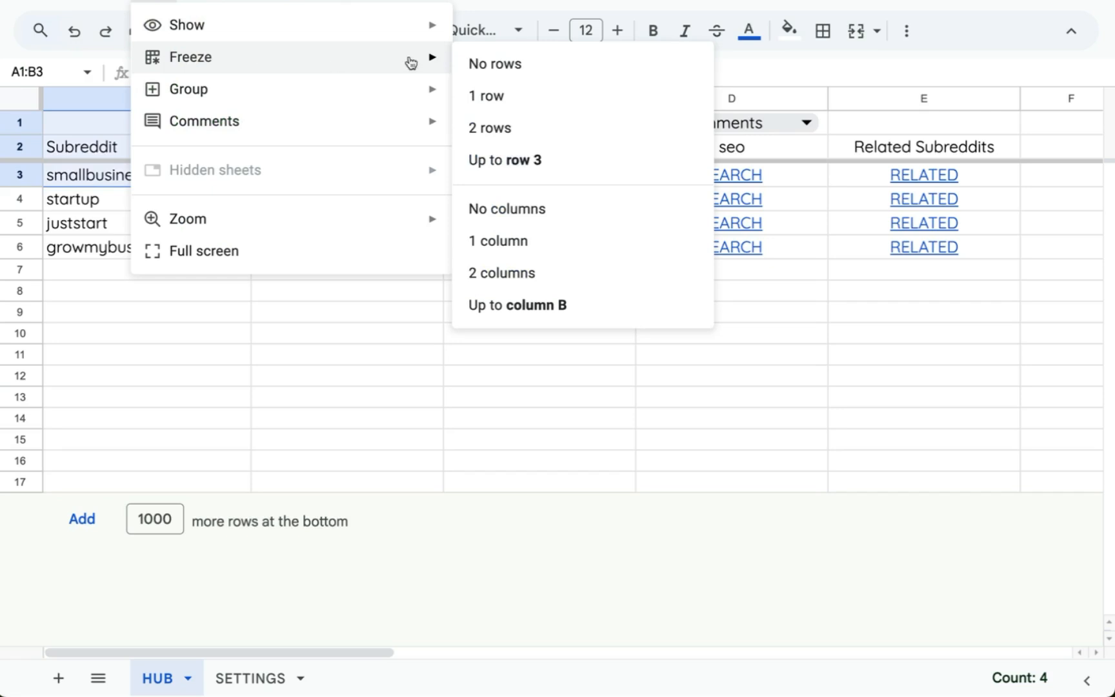
mouse_move(375, 24)
click(554, 68)
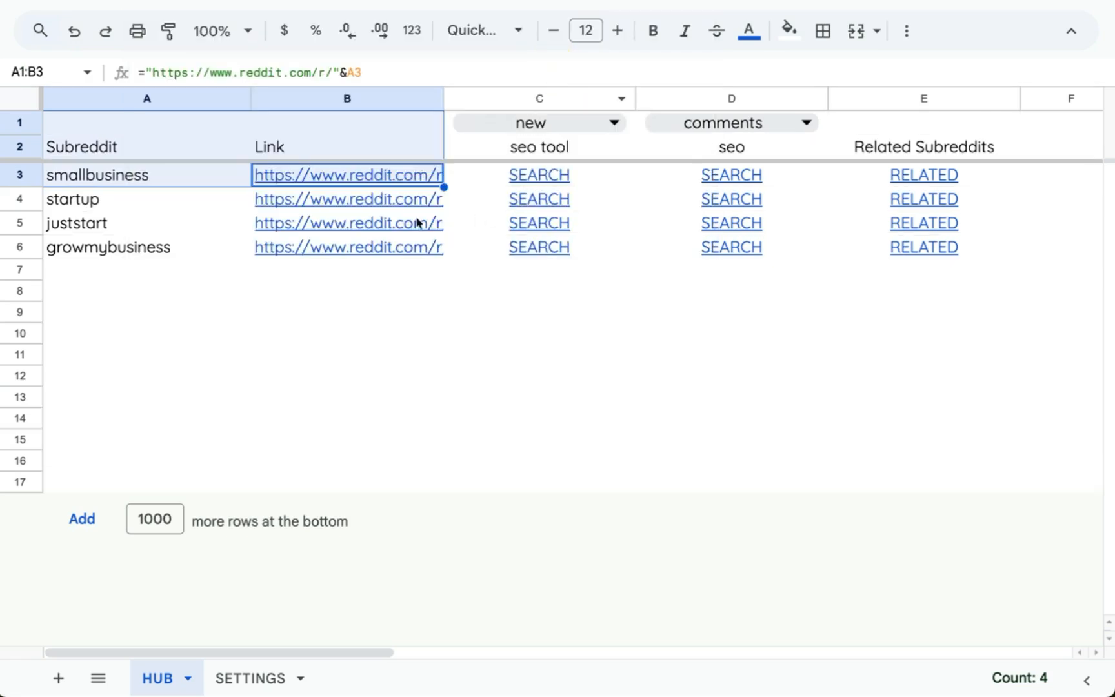
Fill the header row 2 of the HUB sheet with a light red background
click(98, 169)
drag(20, 174, 297, 237)
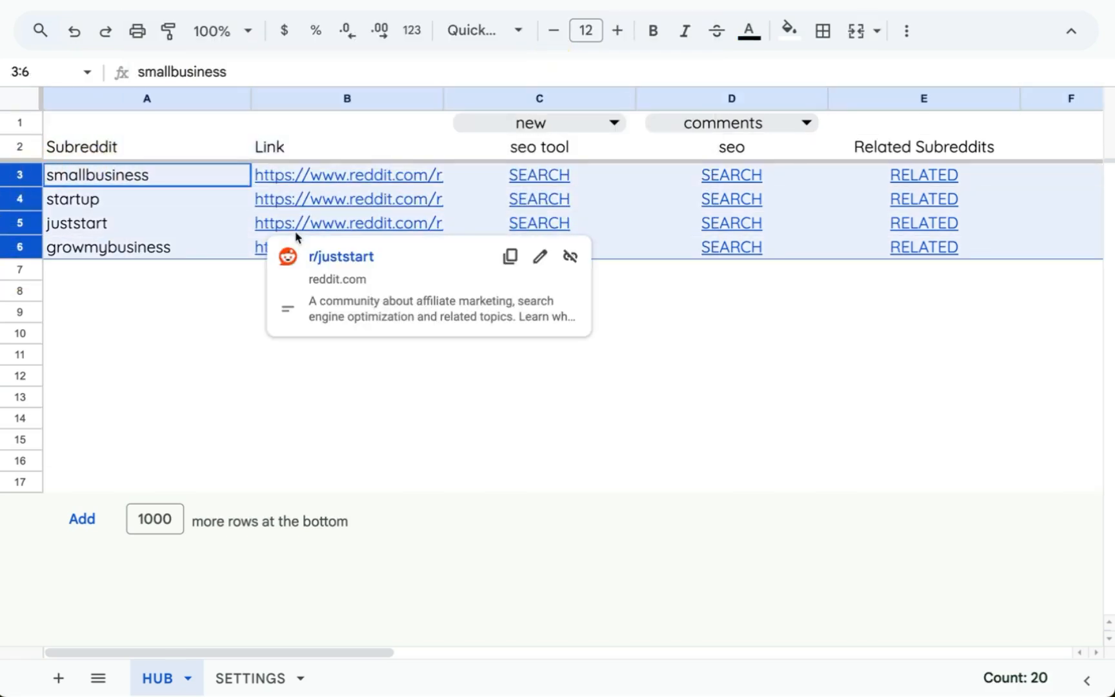
click(20, 146)
click(780, 34)
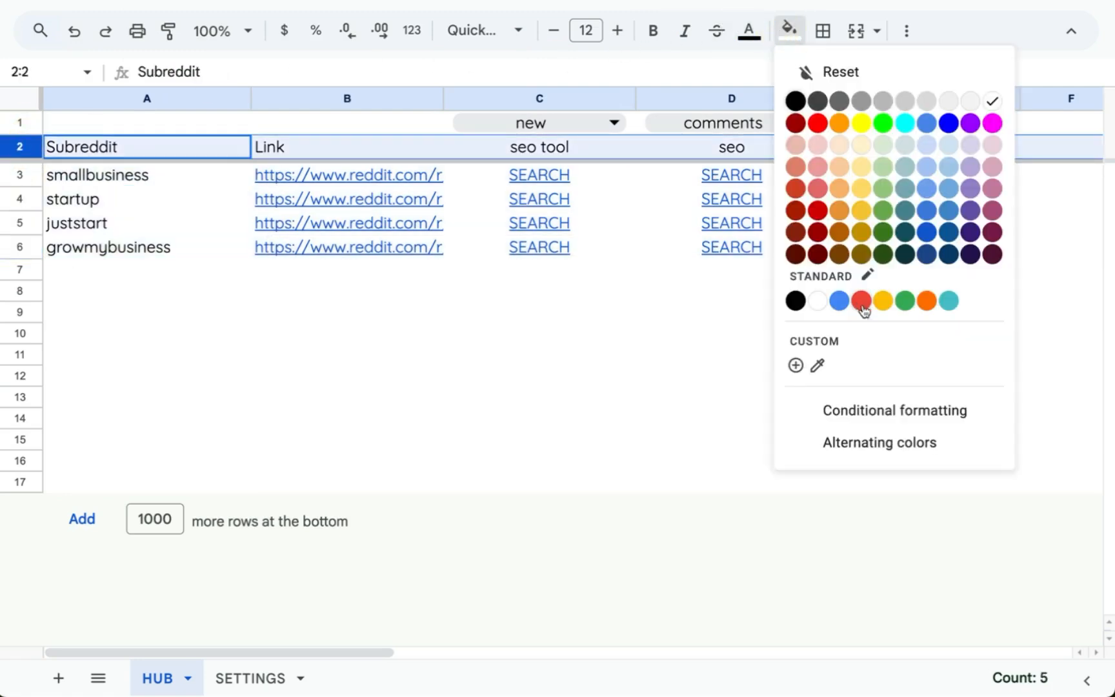
click(821, 166)
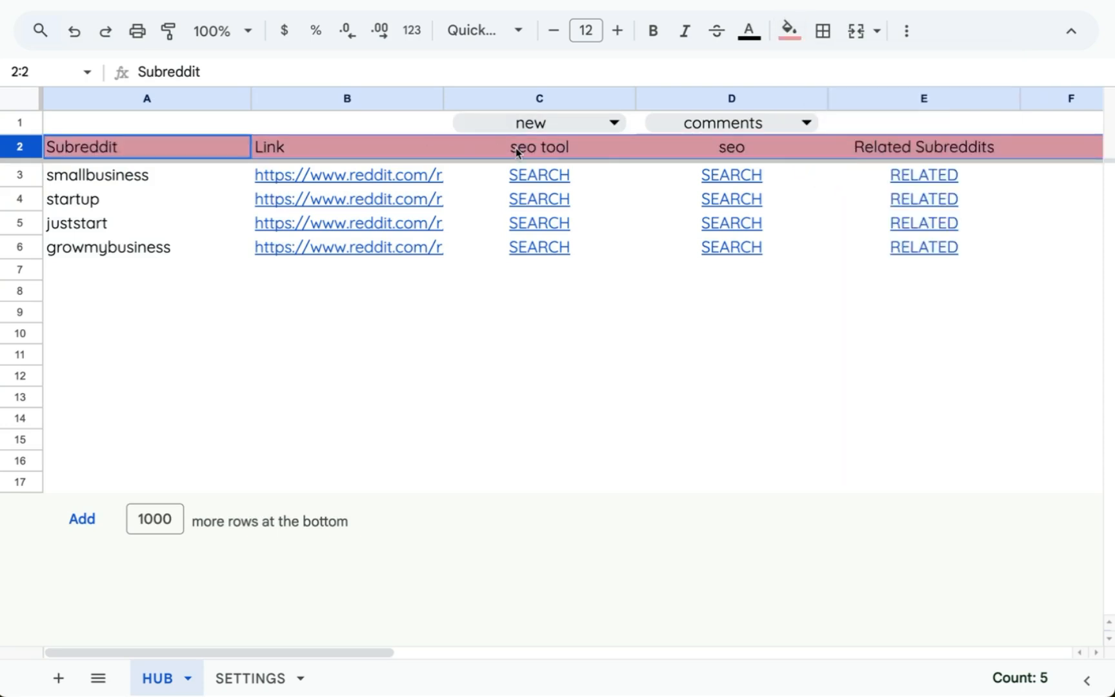
Fill the keyword header cells C2:D2 with a paler shade of red than the rest of the row
drag(529, 148, 746, 152)
click(557, 153)
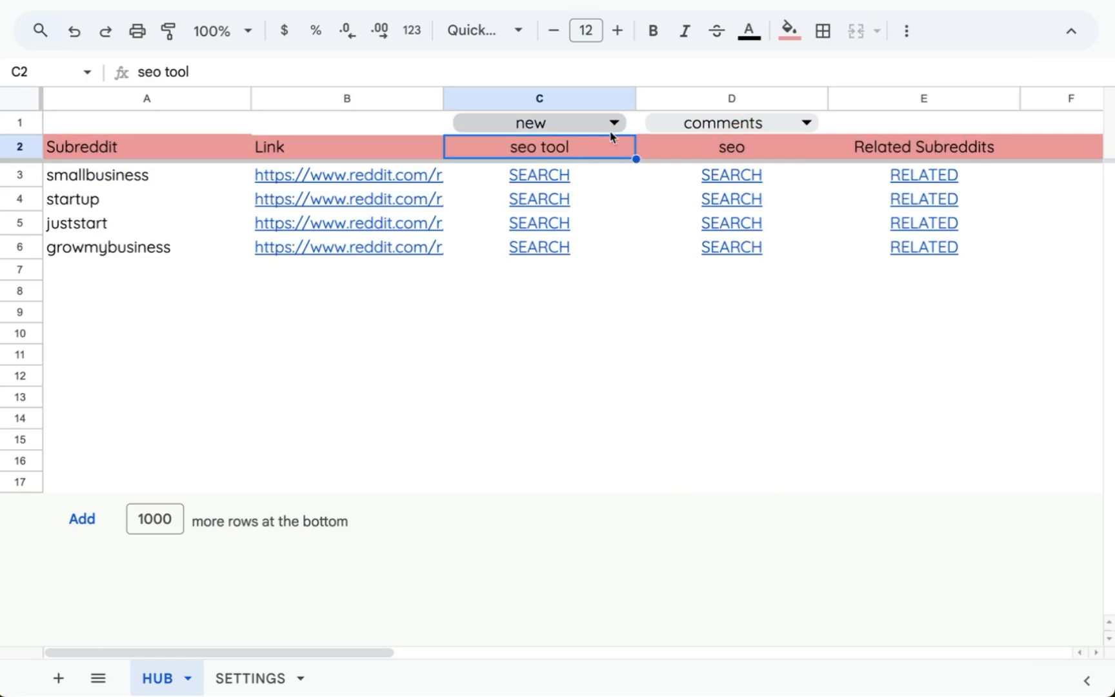
drag(614, 156, 700, 152)
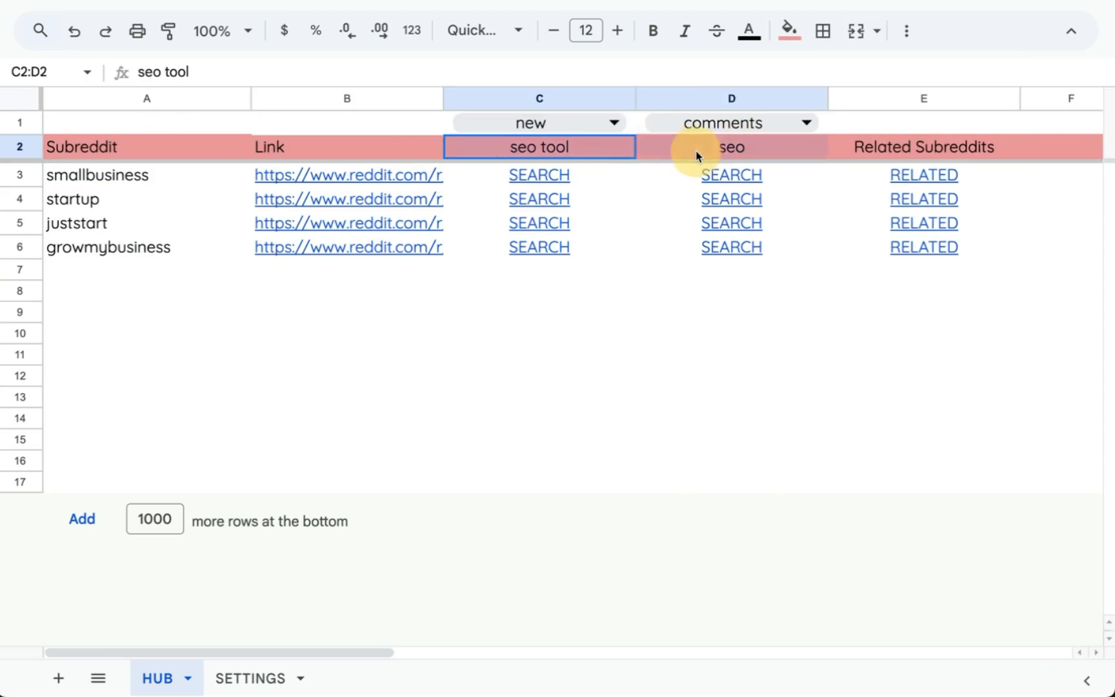
click(794, 38)
click(823, 150)
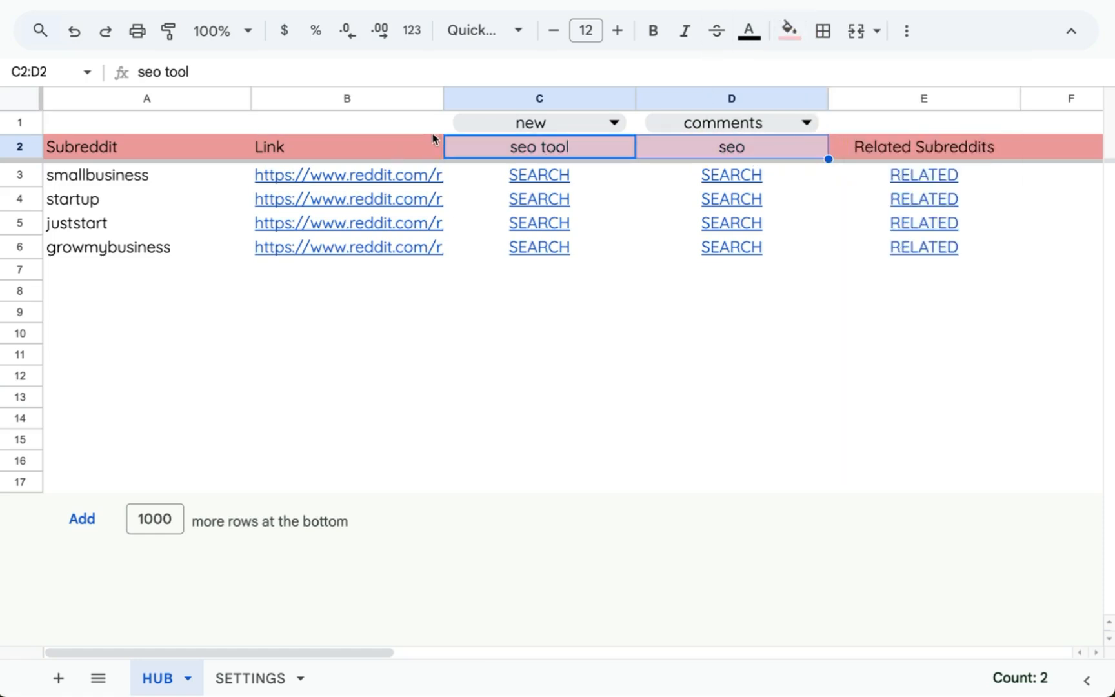
click(638, 123)
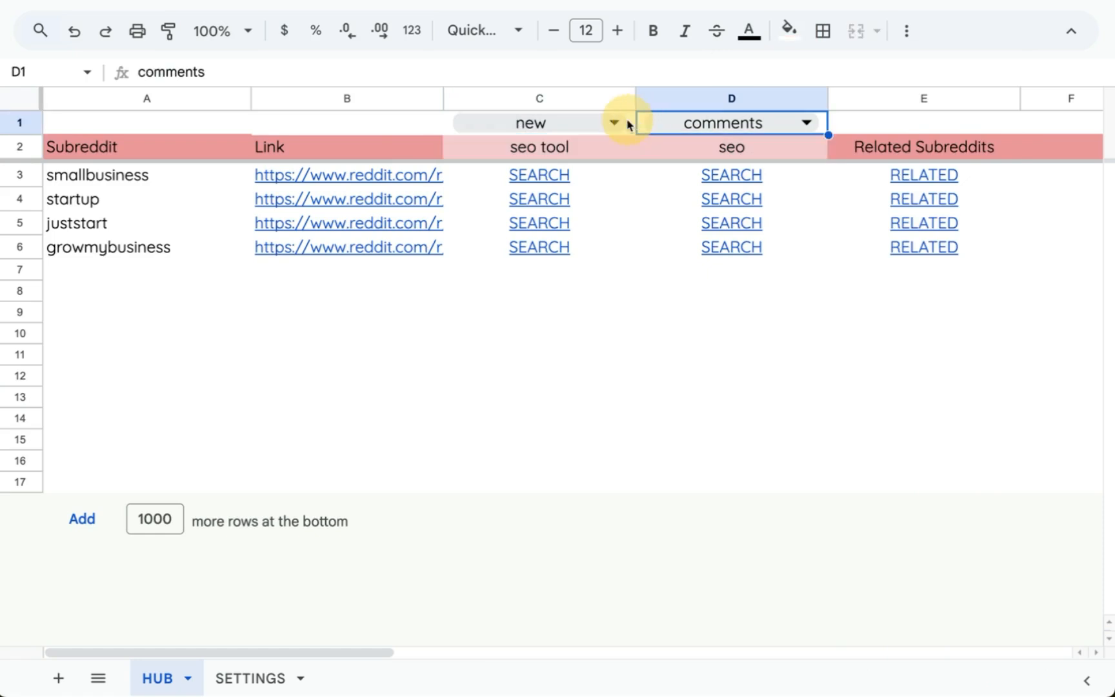
Change the sort dropdown's display style to Arrow and apply it to both dropdowns in C1:D1
click(616, 123)
click(615, 317)
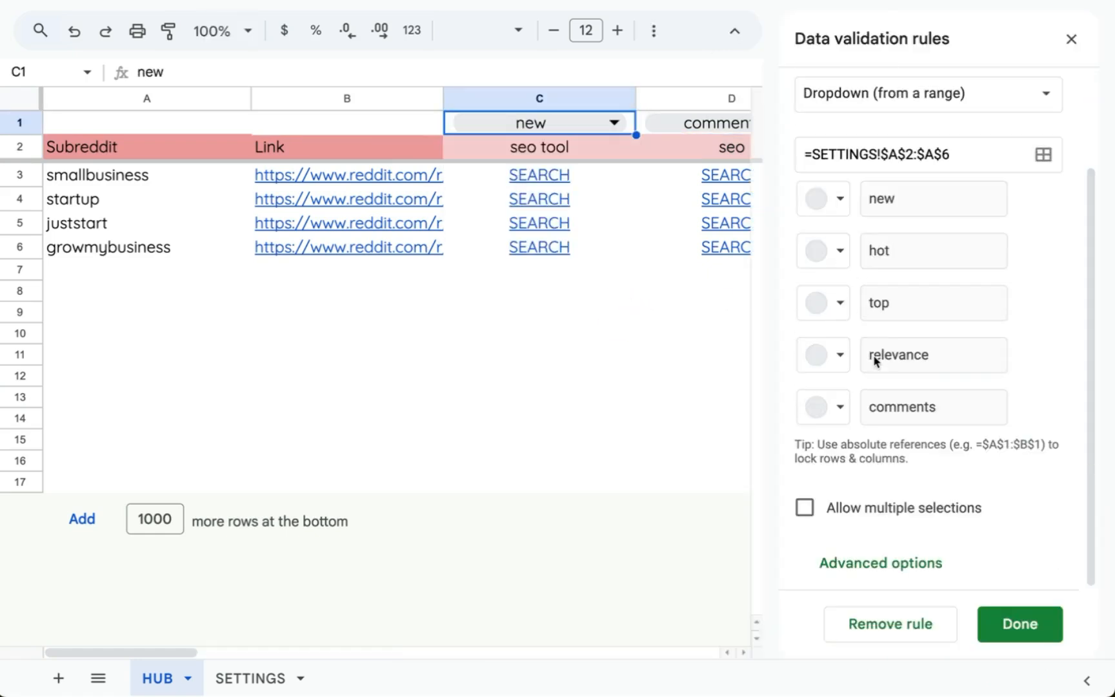
click(871, 568)
click(1020, 625)
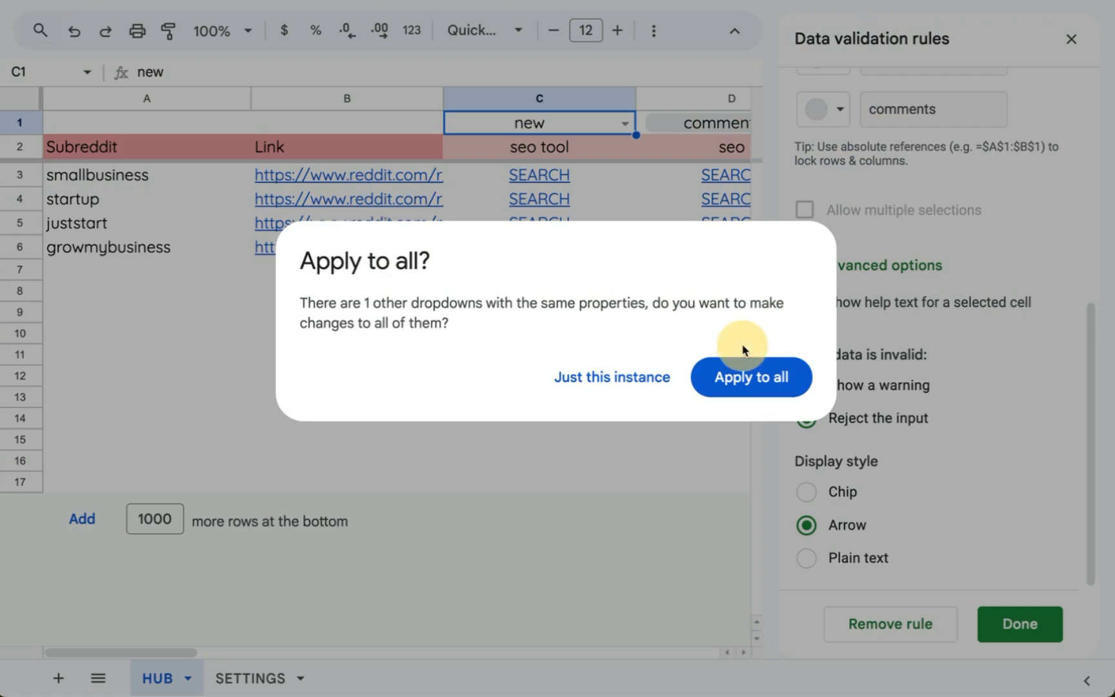
click(752, 374)
click(1071, 40)
Fill the sort dropdown cells C1:D1 with the same pale red as the keyword cells below them
click(550, 151)
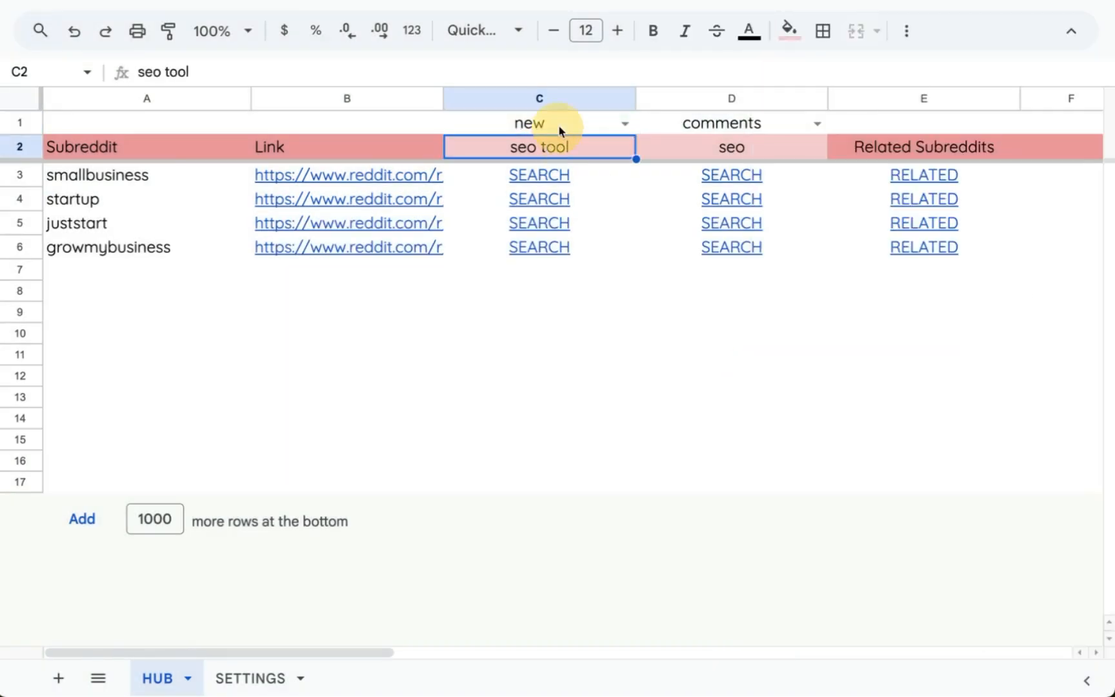
drag(558, 128, 680, 123)
click(789, 29)
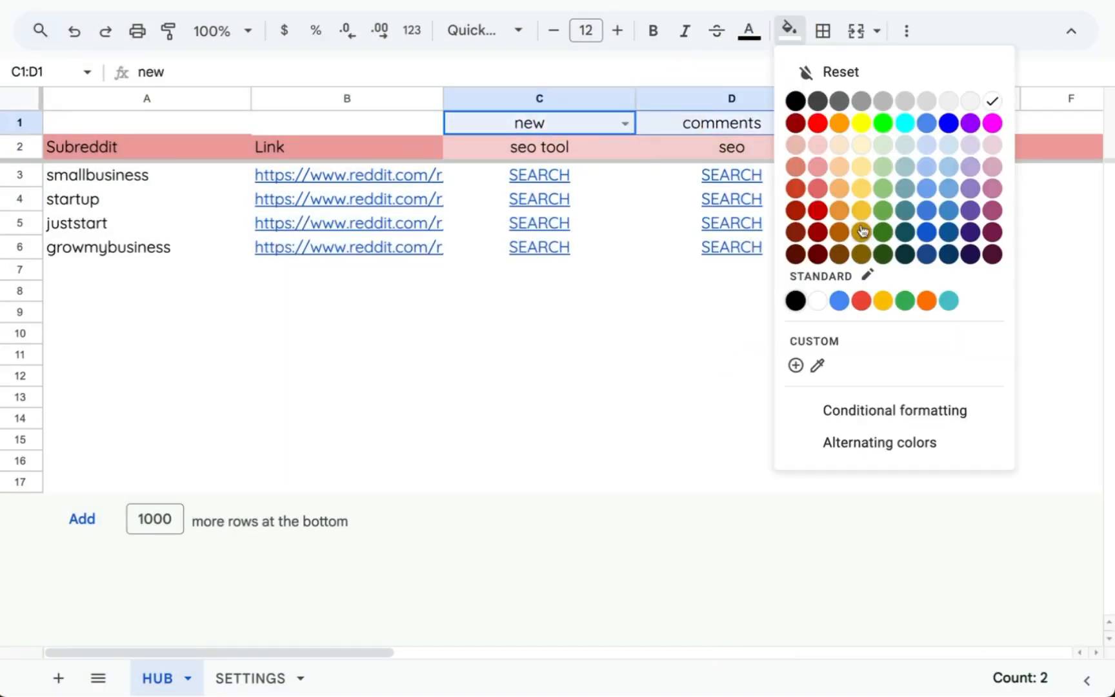
click(821, 148)
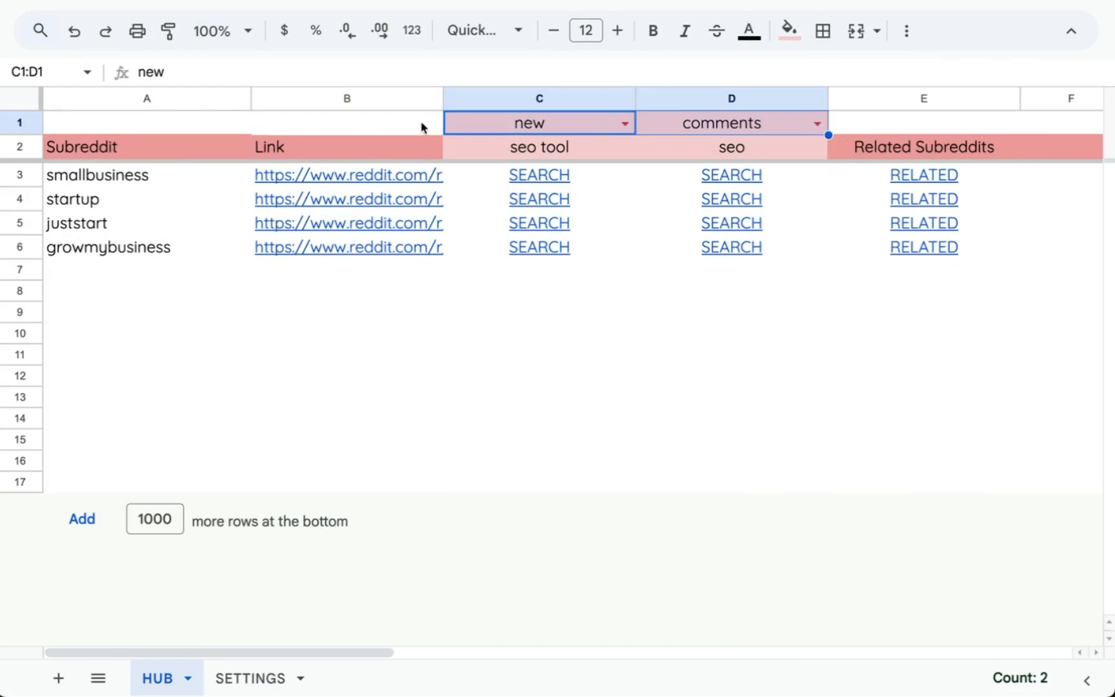
Give the other row 1 cells, A1:B1 and E1 onwards, the same light red background as header row 2
key(Right)
key(Right)
key(Right)
key(Right)
key(Right)
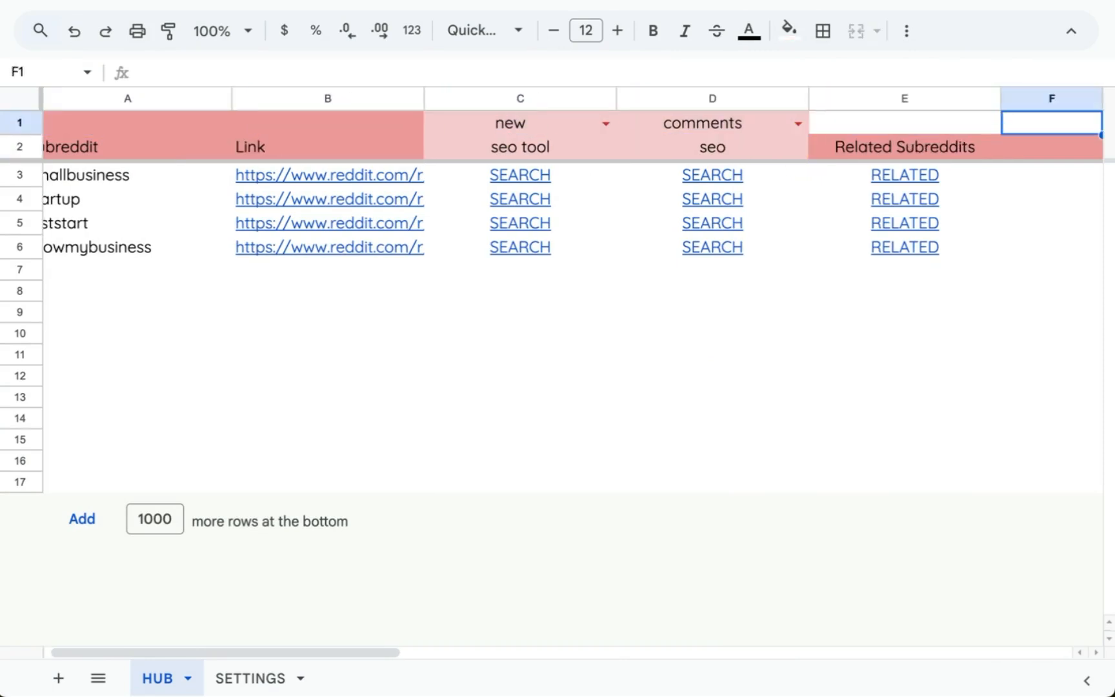
key(Left)
key(super+v)
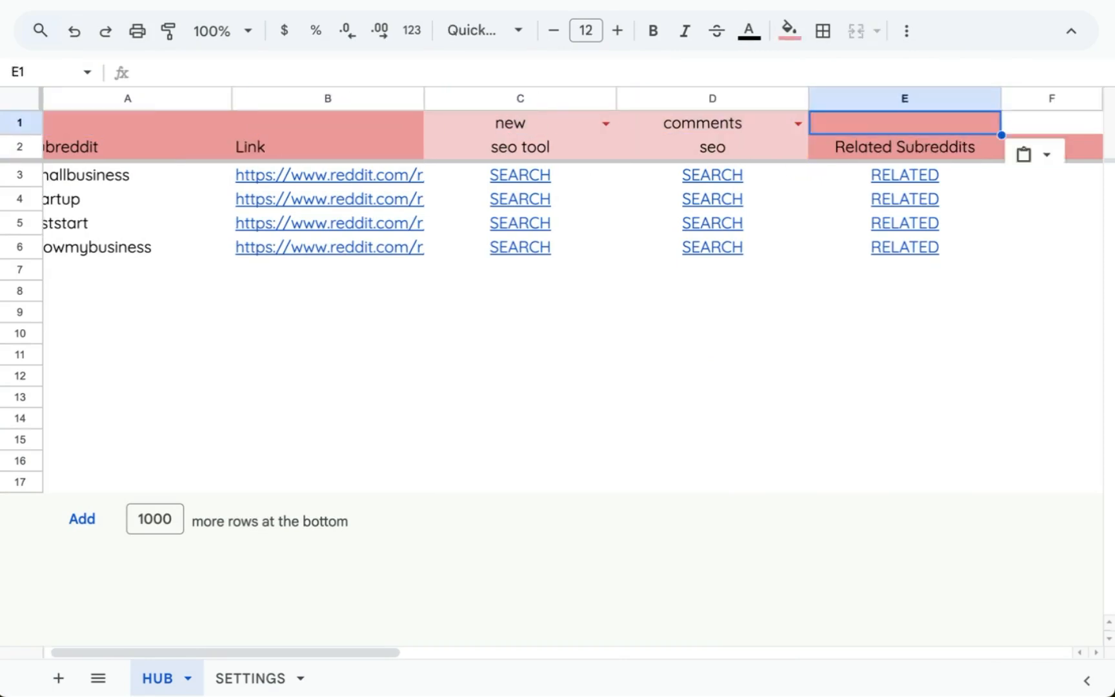
key(Right)
key(super+v)
key(Right)
key(Right)
scroll(149, 157, left, 5)
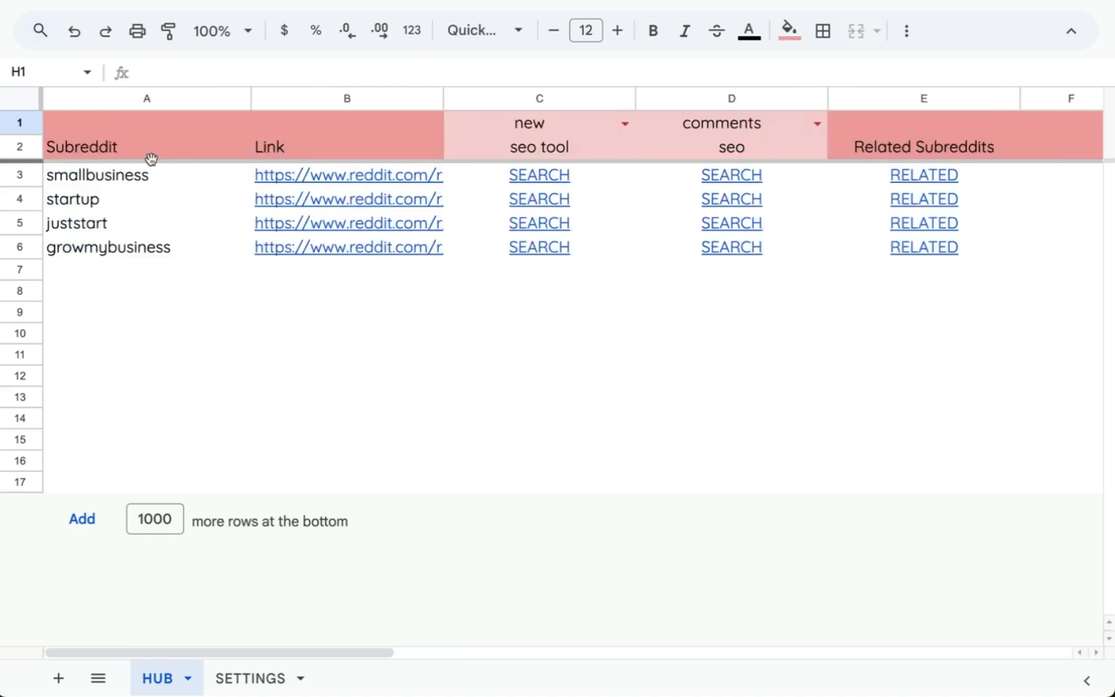
Change the link label in the C3 HYPERLINK formula to "SEARCH "&C2 so it includes the keyword
click(180, 174)
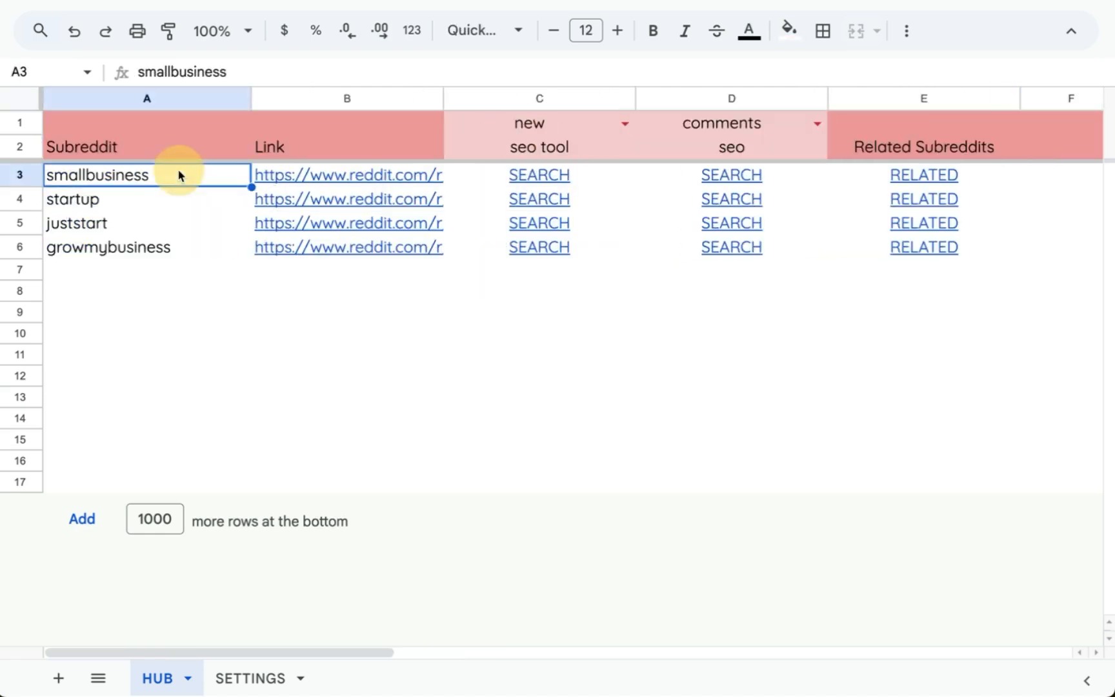
click(602, 180)
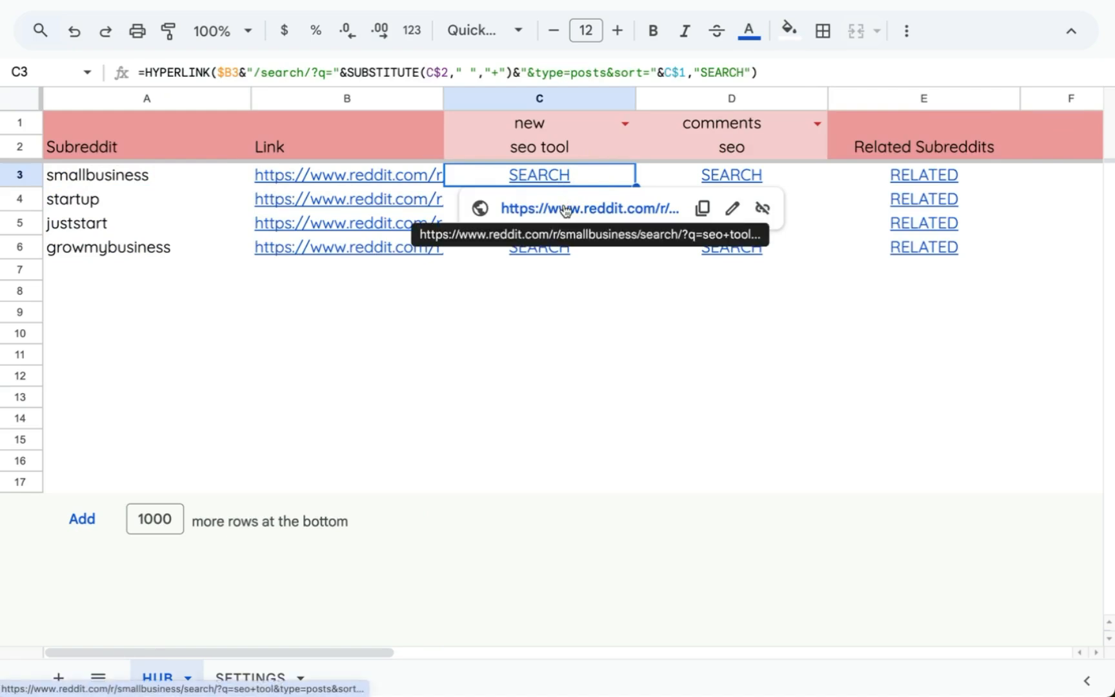
double_click(557, 184)
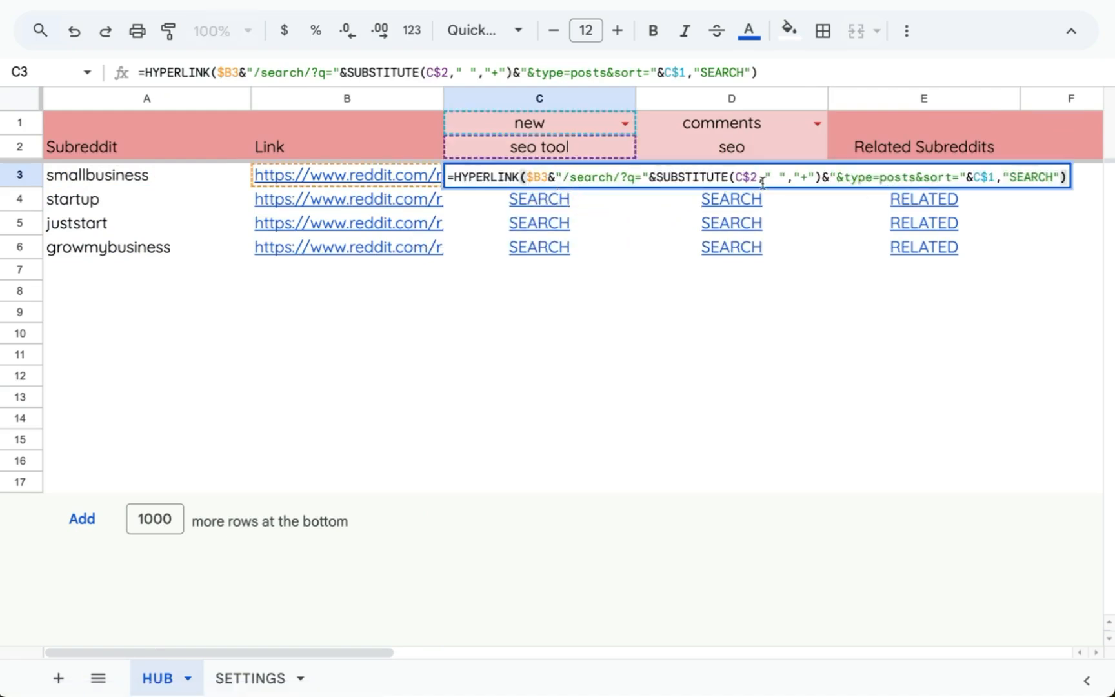
double_click(1030, 176)
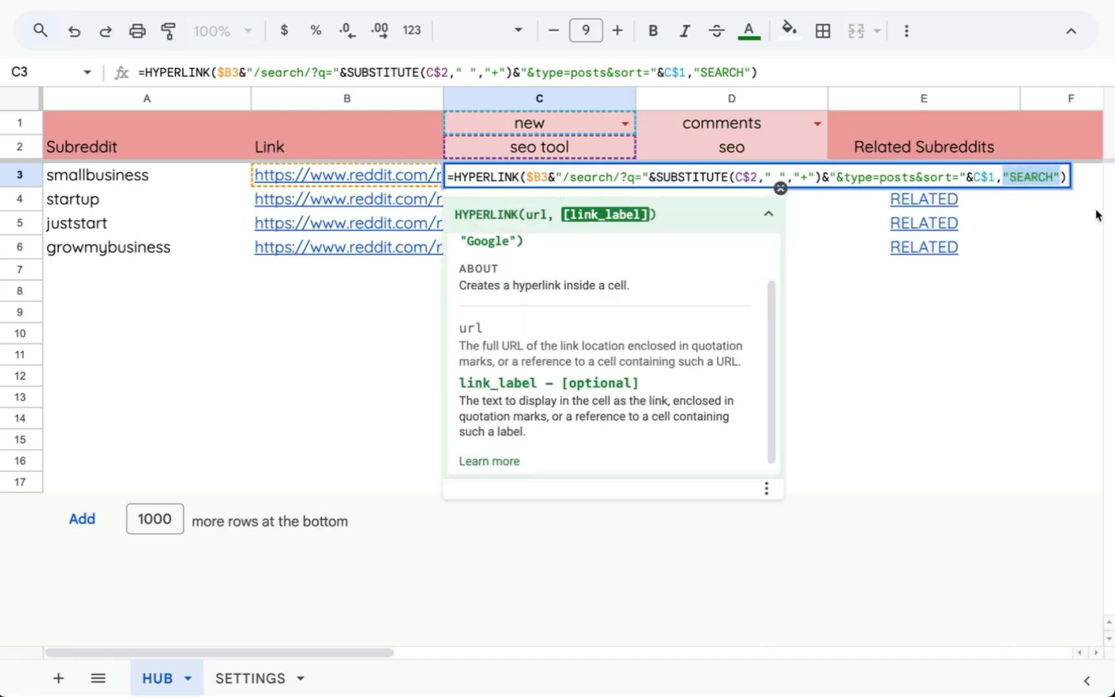
click(1053, 177)
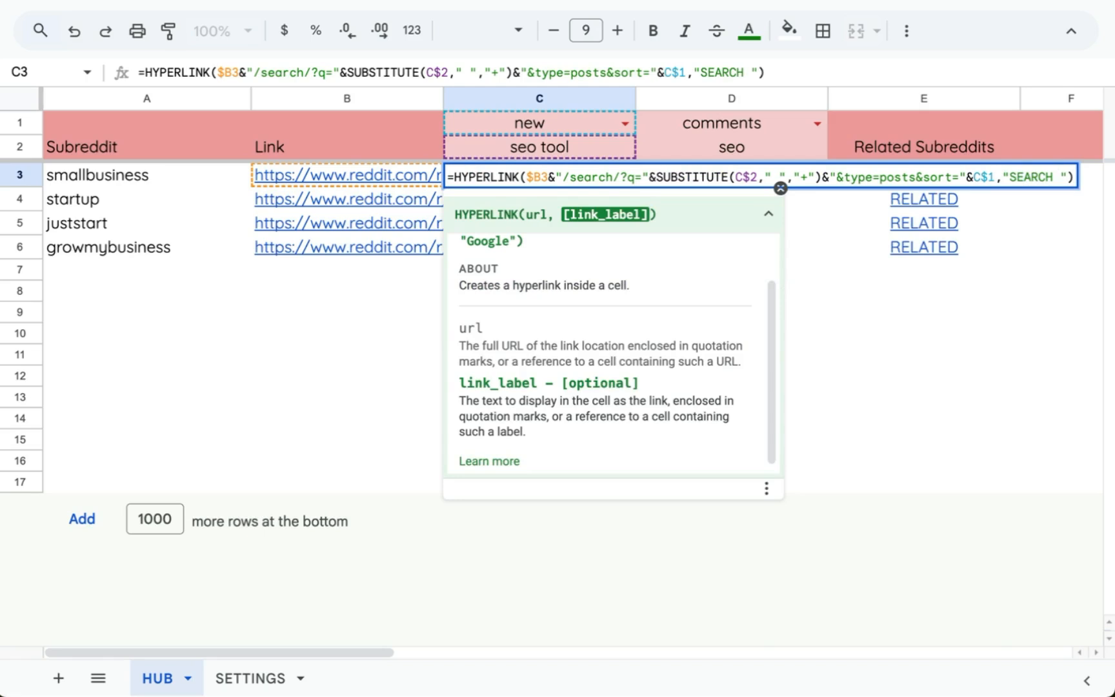
text("&C2)
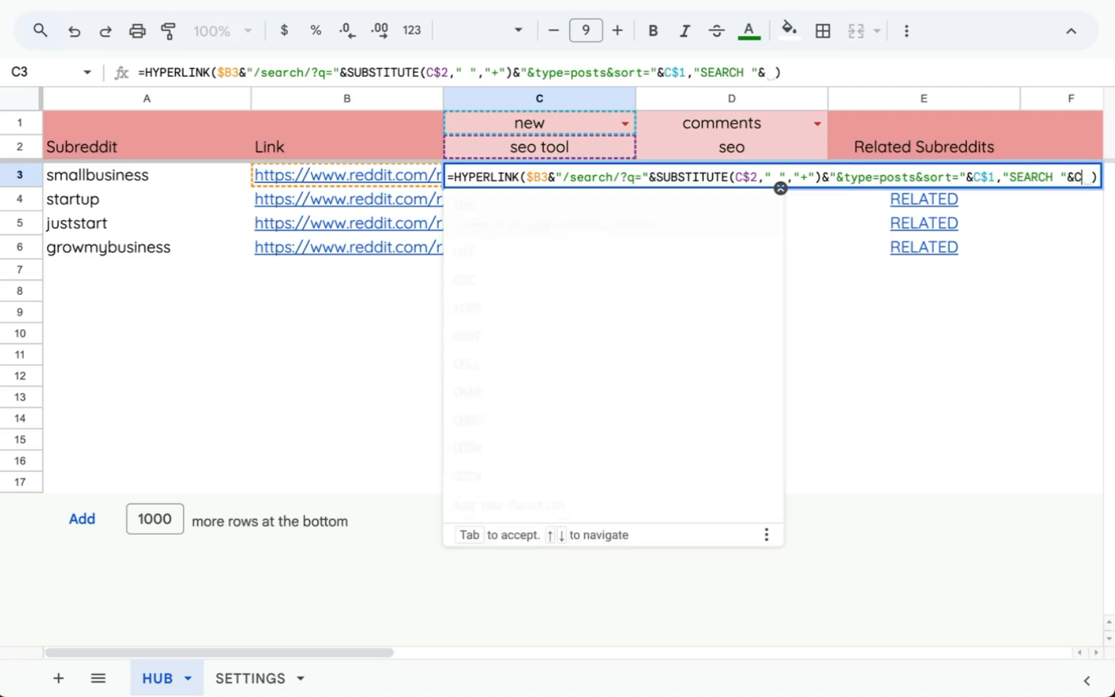
key(Return)
Copy the C3 formula down to C4:C6 and set the font size of C3:C6 to 9
key(Up)
key(ctrl+c)
key(ctrl+shift+Down)
key(ctrl+v)
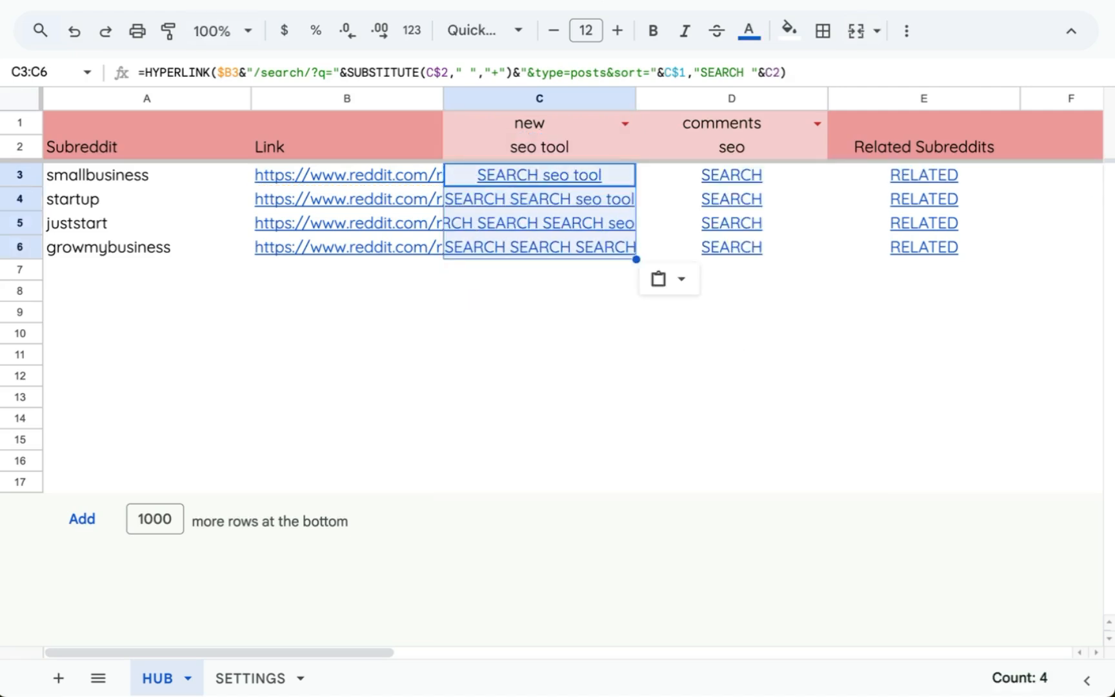
click(588, 30)
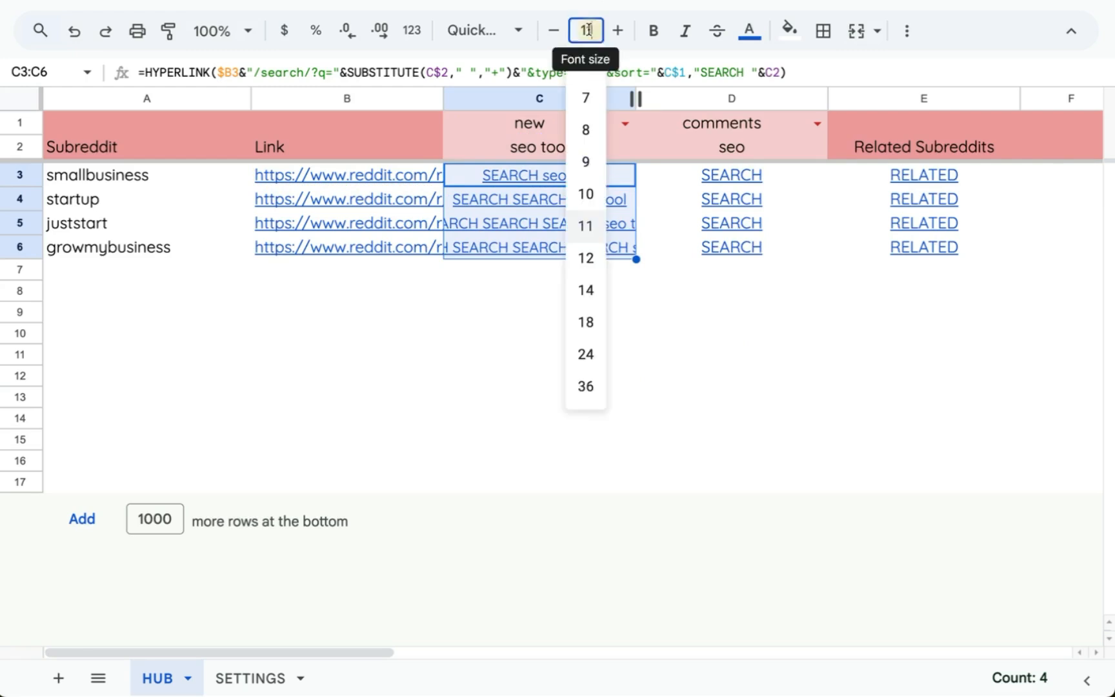
text(9)
key(Return)
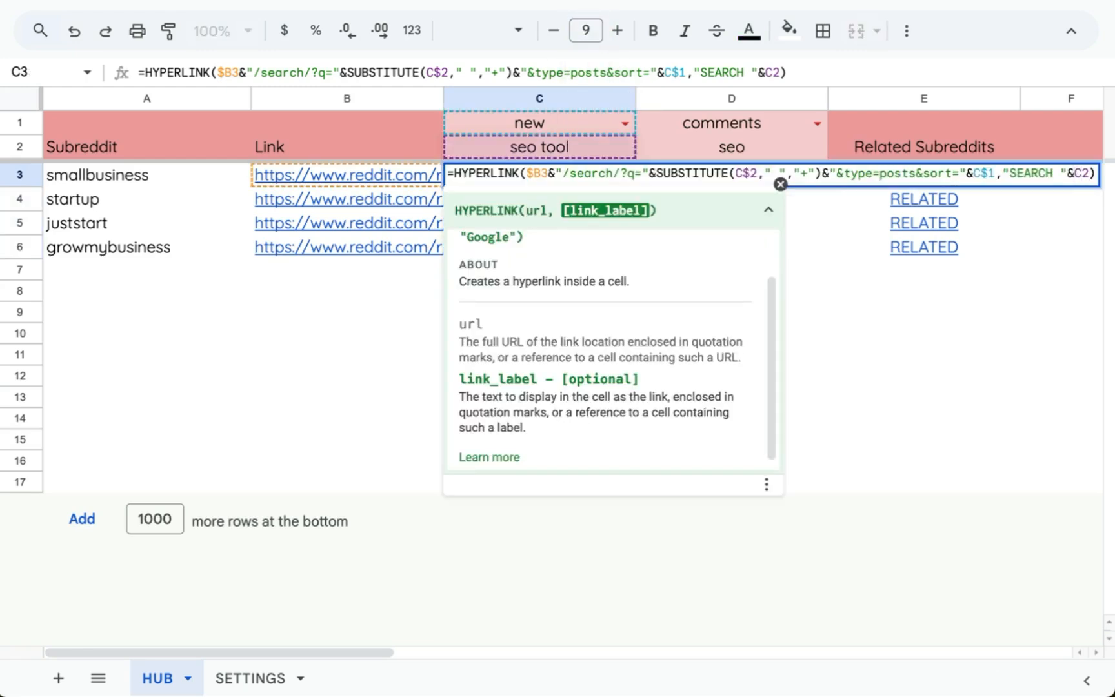
Lock the row of the label's keyword reference in the C3 formula by changing it to C$2
key(Left)
key(Left)
text($)
text($)
key(ctrl+Return)
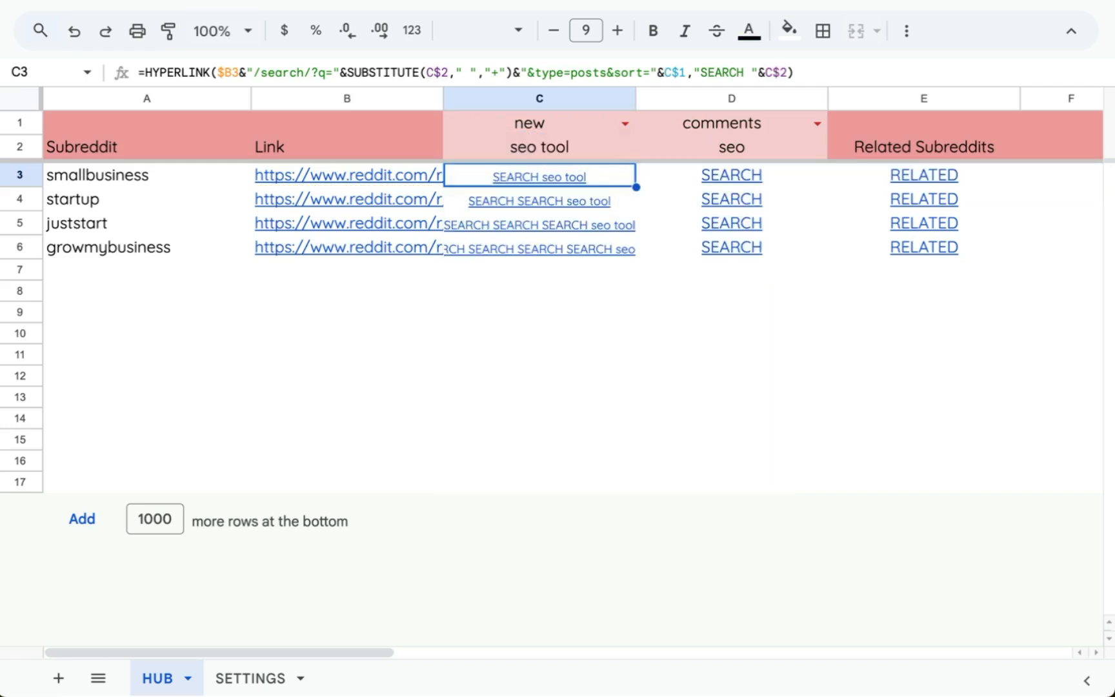
Paste the corrected C3 formula into each of the cells C4, C5 and C6
key(ctrl+c)
key(Down)
key(ctrl+v)
key(Down)
key(ctrl+v)
key(Down)
key(ctrl+v)
key(Down)
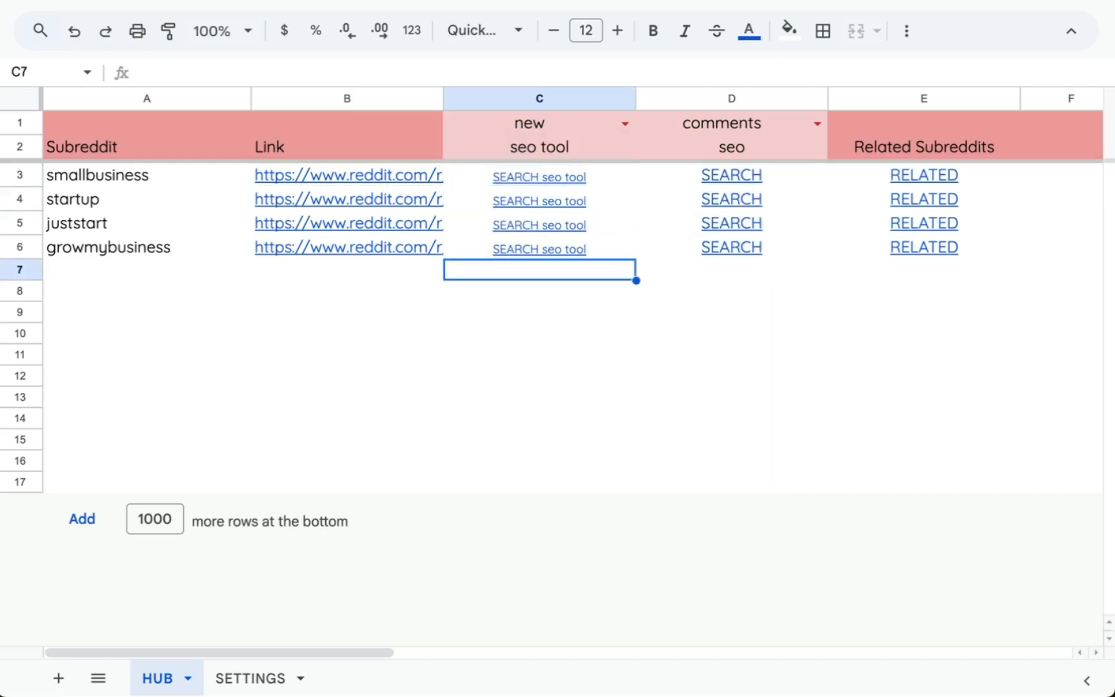
Paste the keyword-labelled search formula from column C into D3:D6
key(Up)
key(Up)
key(Up)
key(Up)
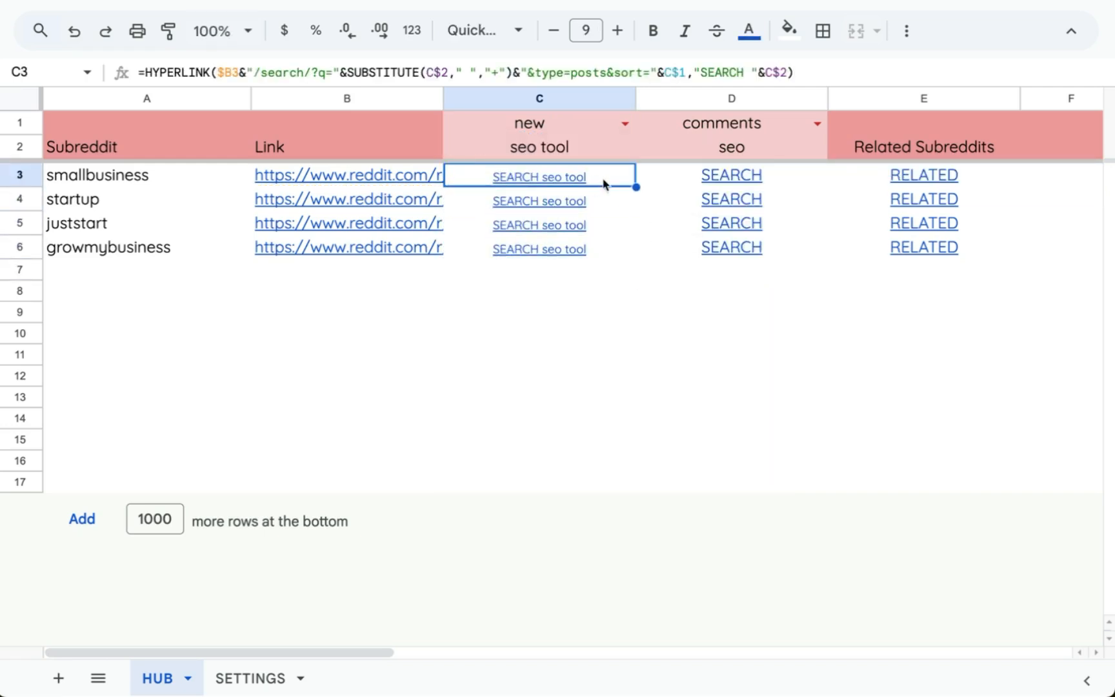
key(Right)
key(shift+Down)
key(shift+Down)
key(shift+Down)
key(ctrl+v)
drag(567, 180, 734, 242)
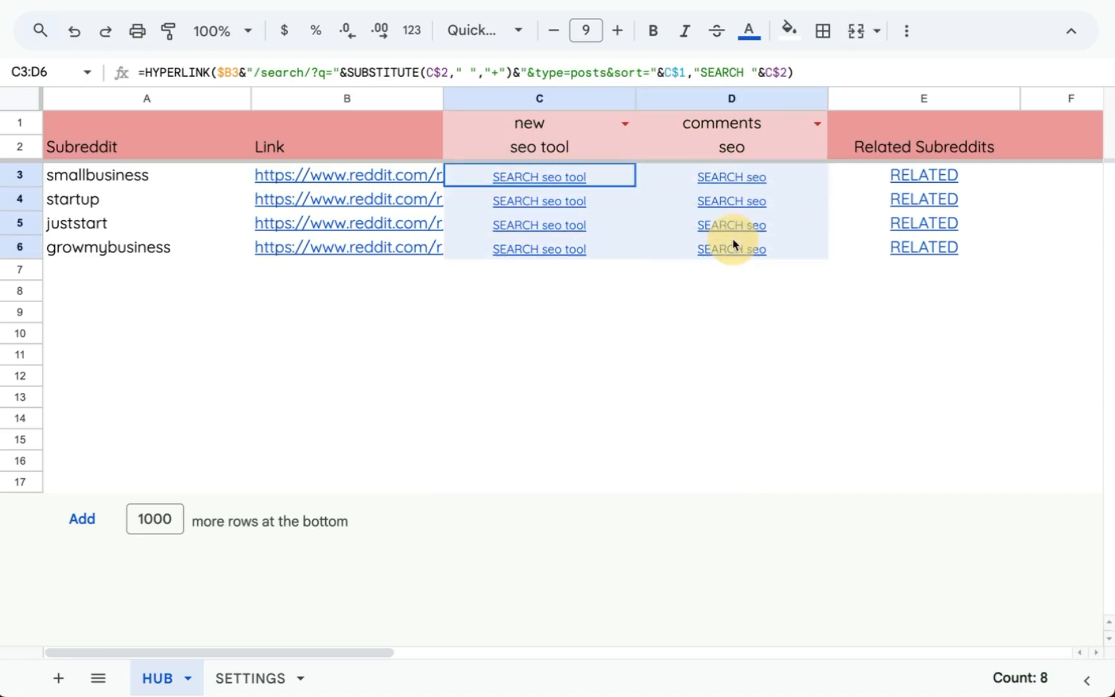
click(747, 181)
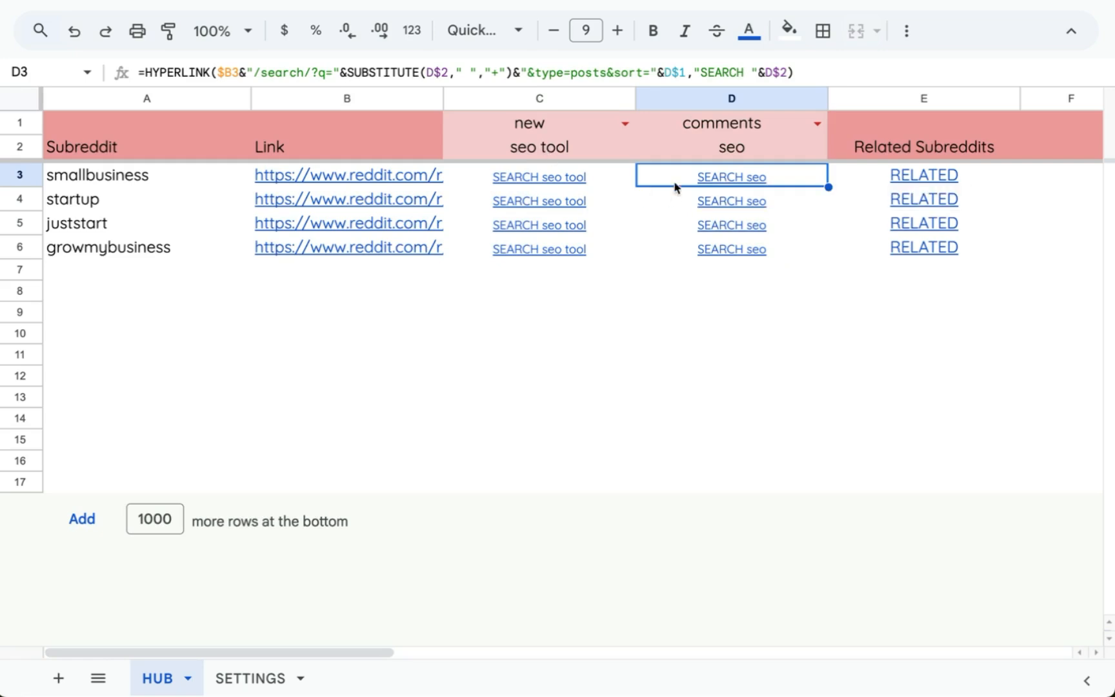
Change the keyword in D2 to "seo help"
drag(740, 128, 563, 130)
click(726, 147)
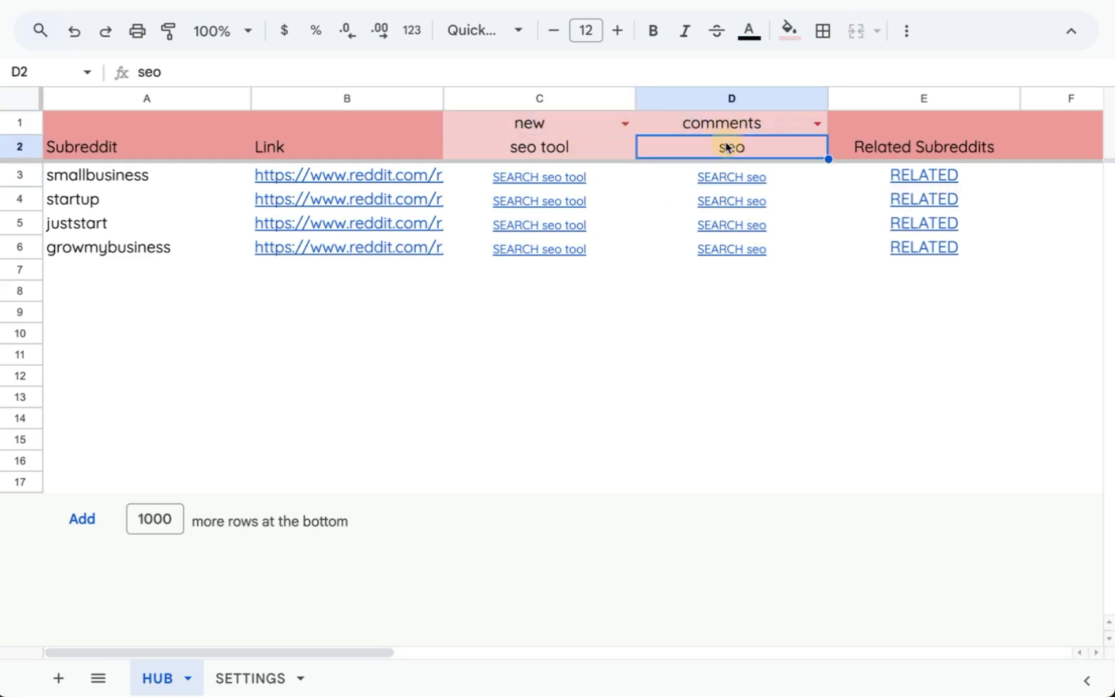
double_click(774, 158)
text(help)
key(Return)
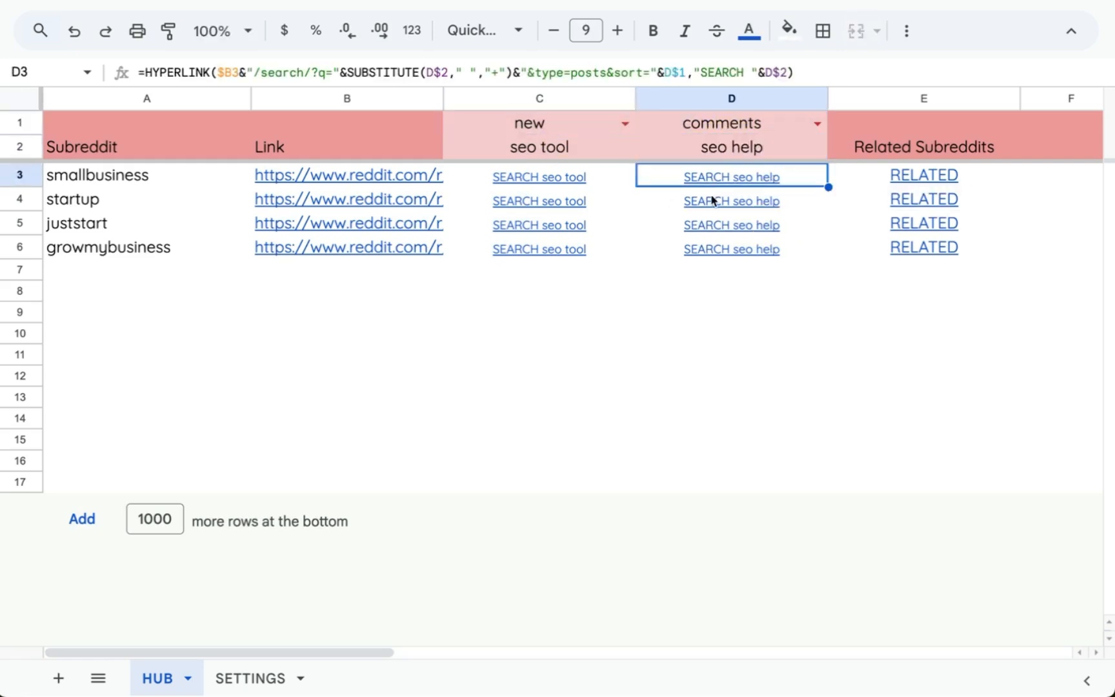
Examine the search links and label formula in column D, and review the subreddit and keyword columns of the hub
click(710, 253)
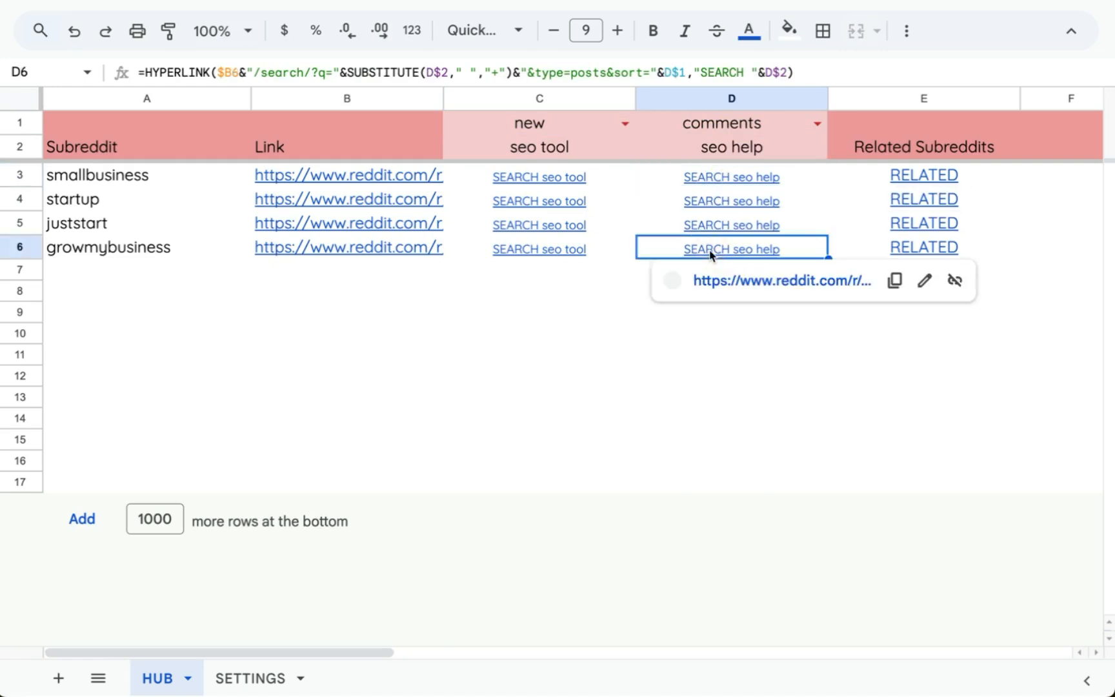
mouse_move(757, 199)
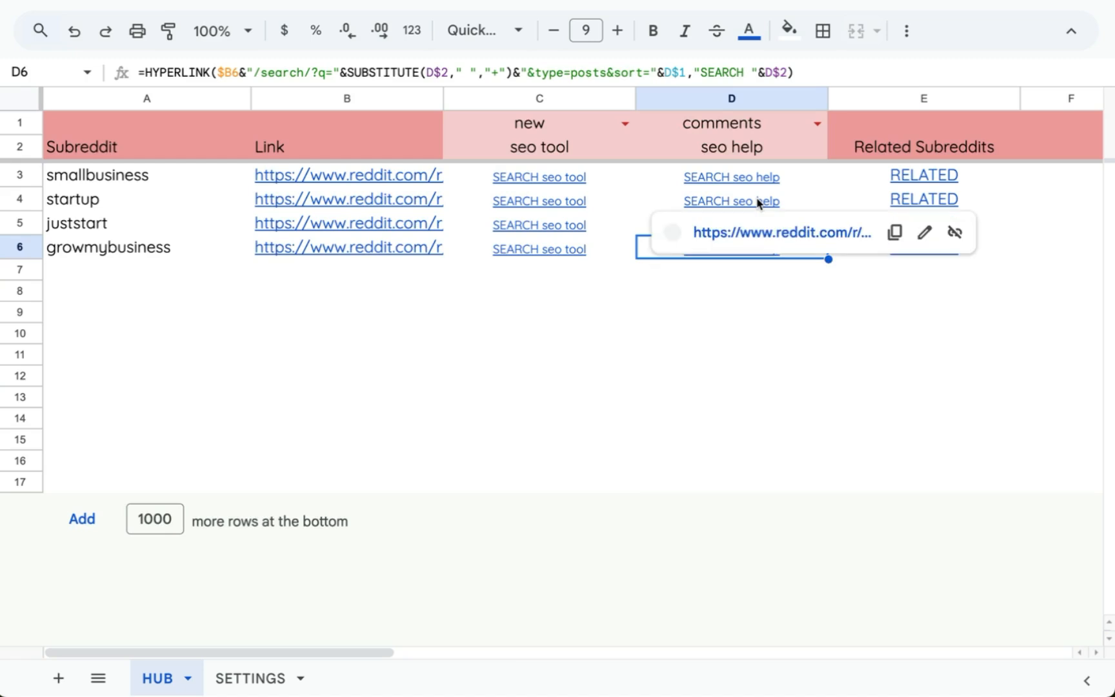
click(722, 174)
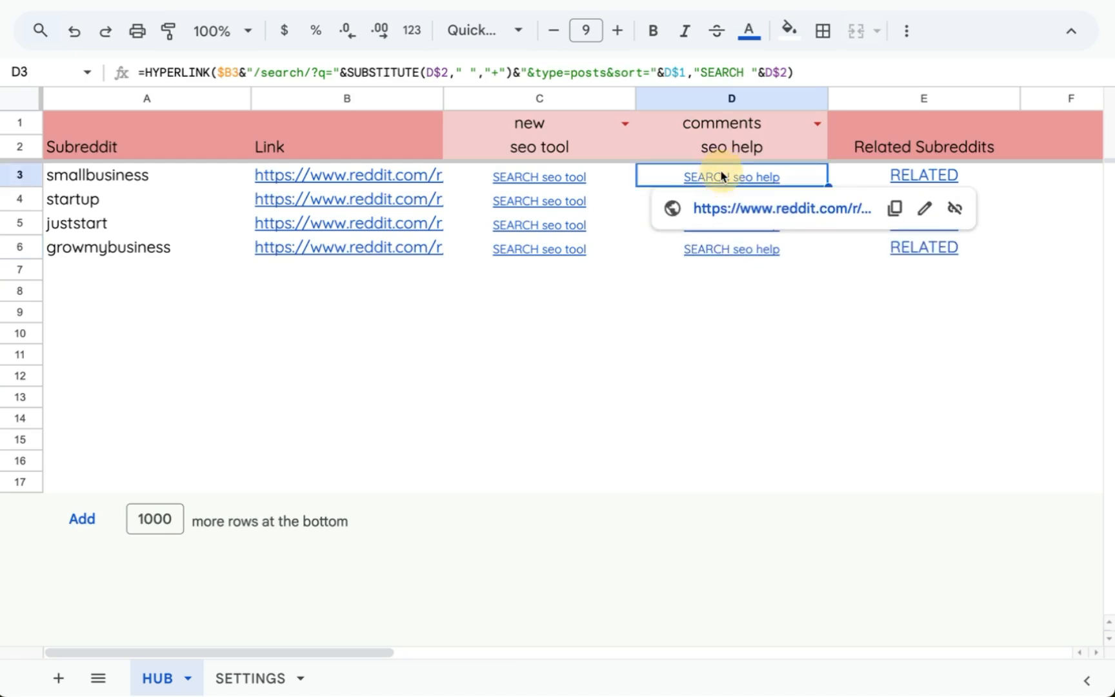
double_click(721, 175)
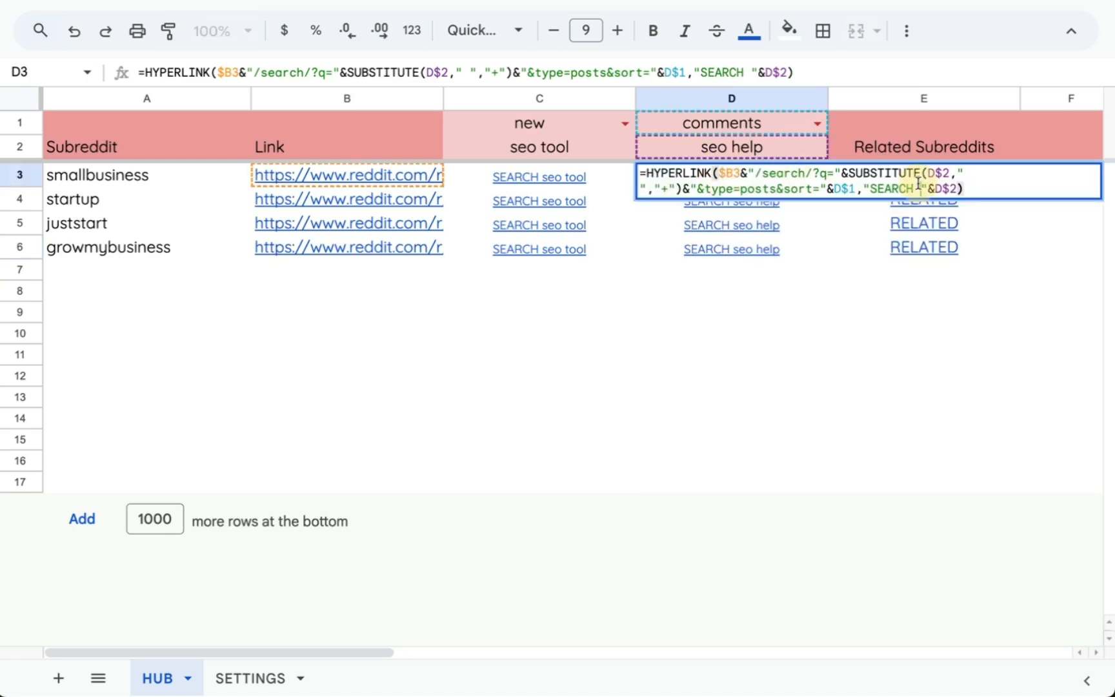
key(Escape)
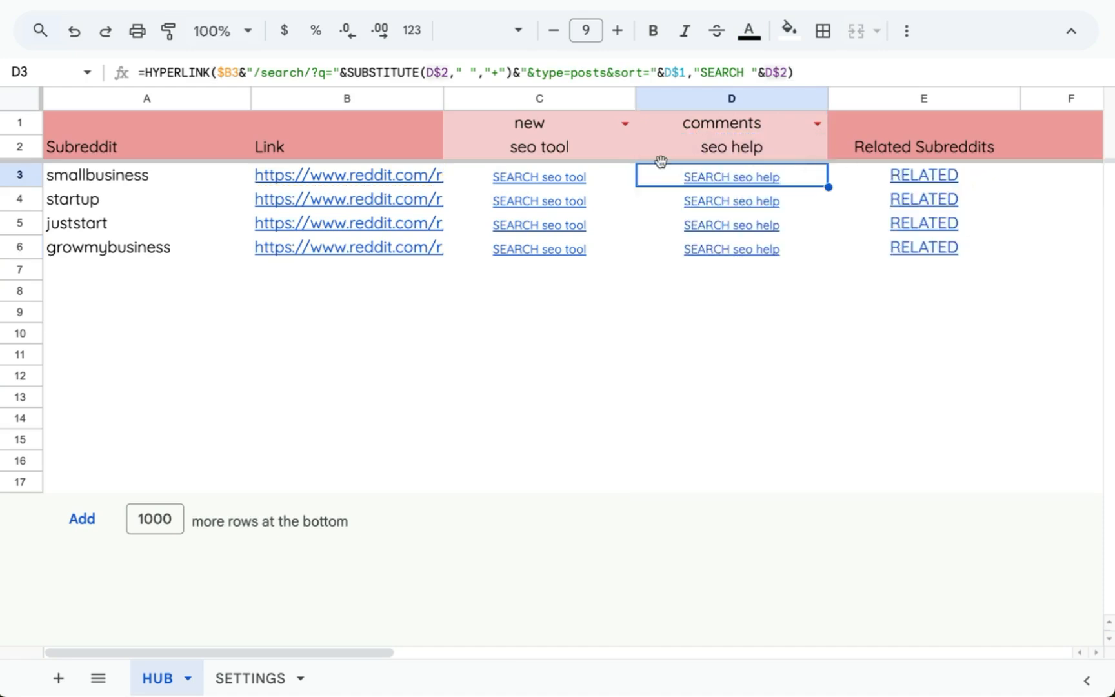
scroll(313, 191, right, 1)
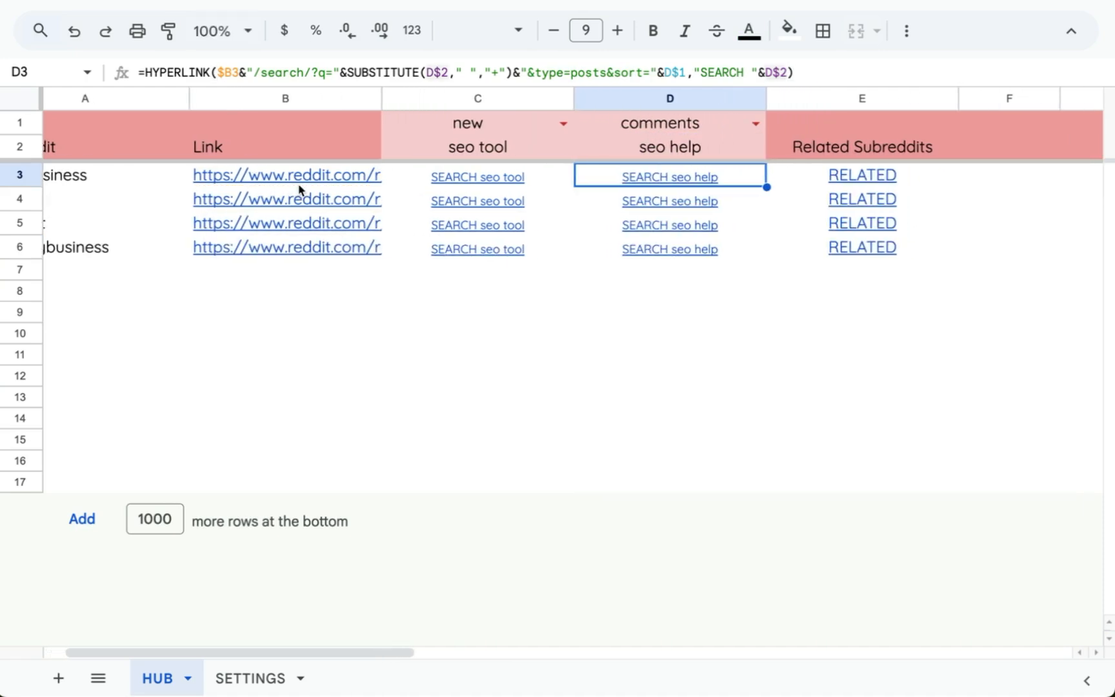
scroll(300, 190, left, 1)
click(137, 155)
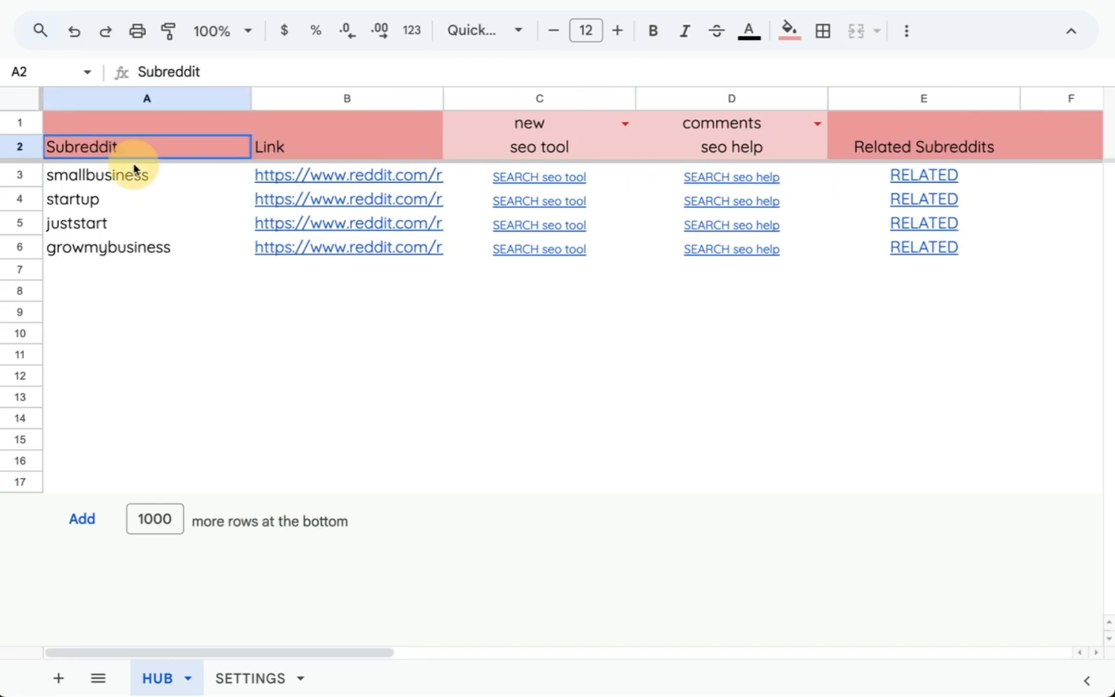
drag(124, 196, 142, 290)
drag(546, 124, 543, 341)
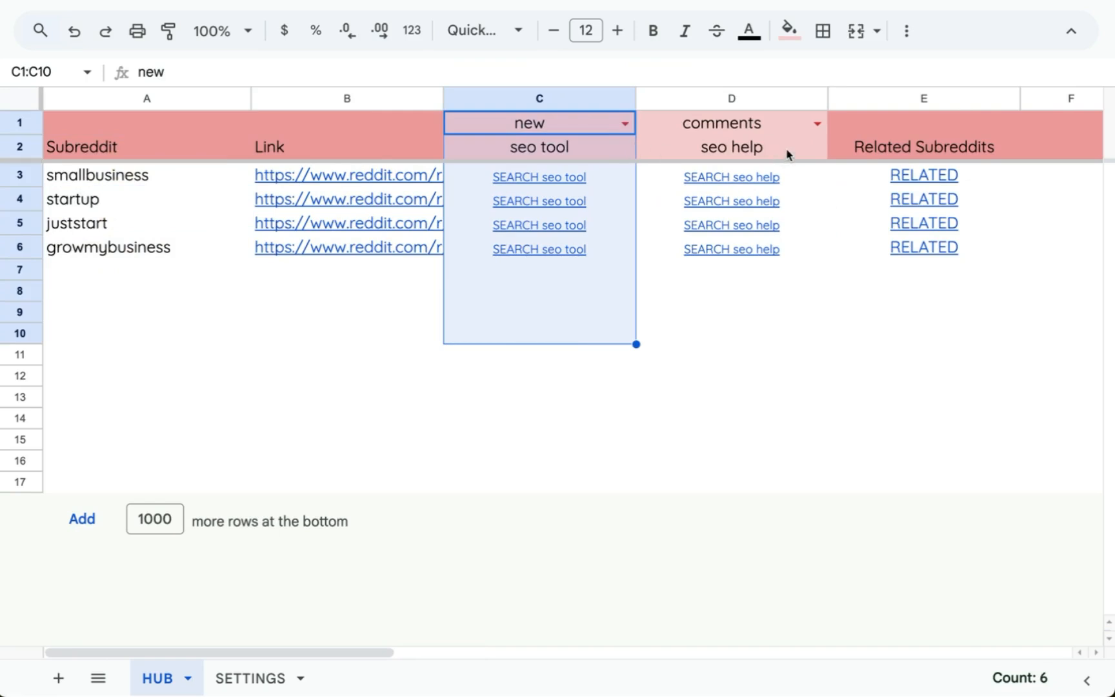
drag(787, 155, 789, 336)
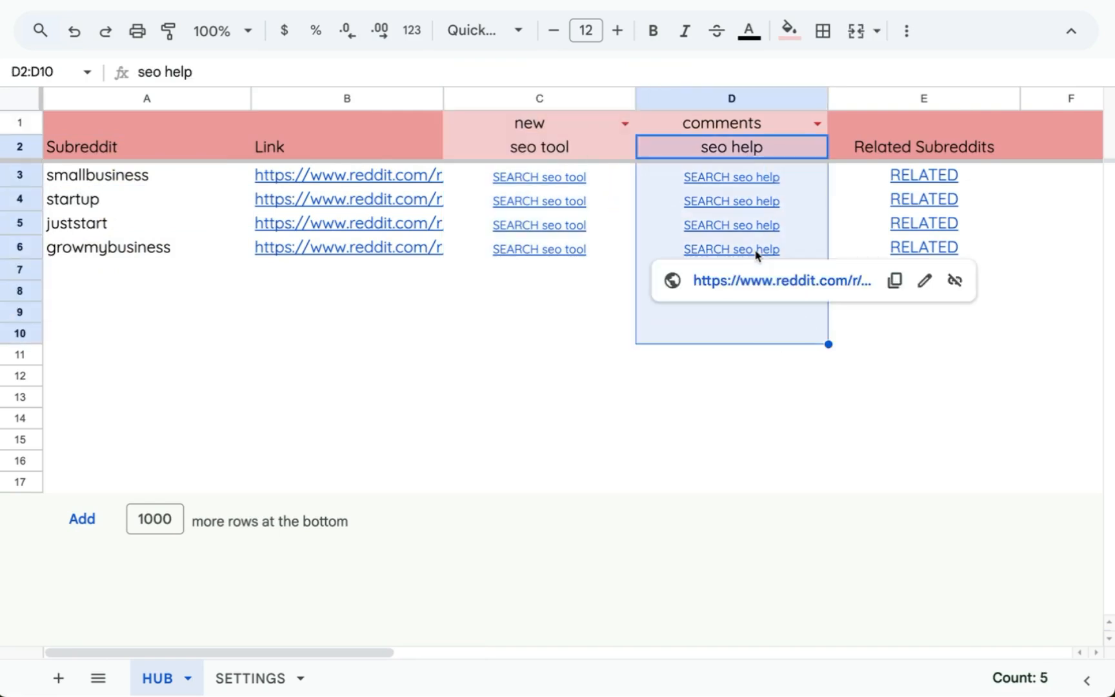
Enter the header "RATING" in F2, beside the Related Subreddits column
scroll(754, 253, right, 3)
click(937, 148)
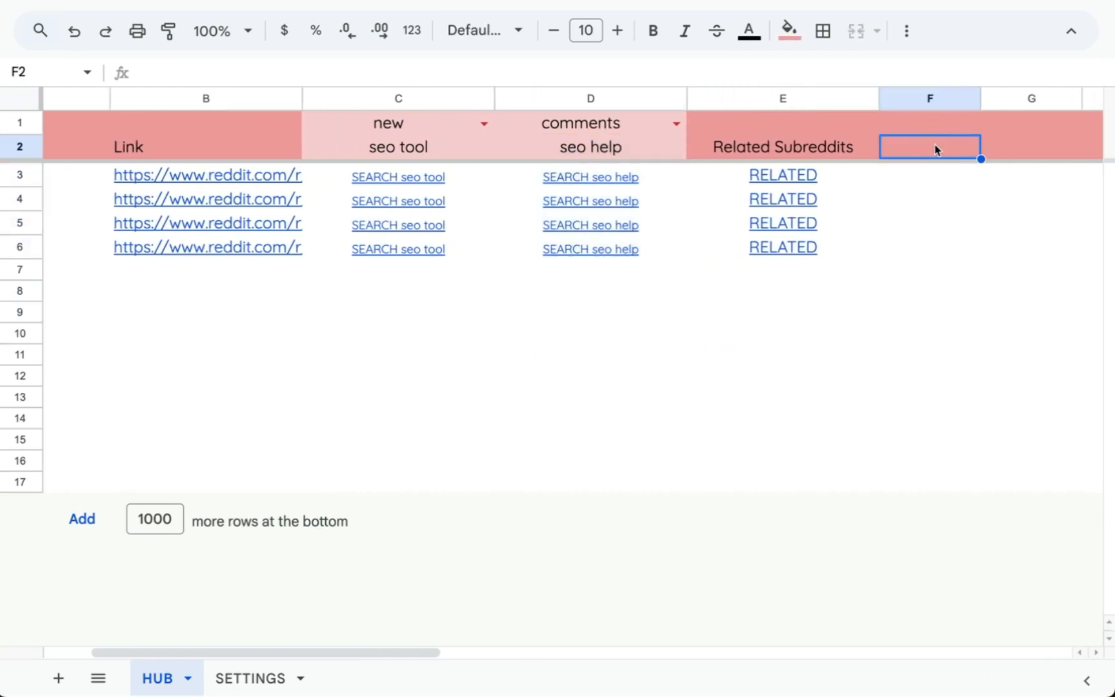
text(RATK)
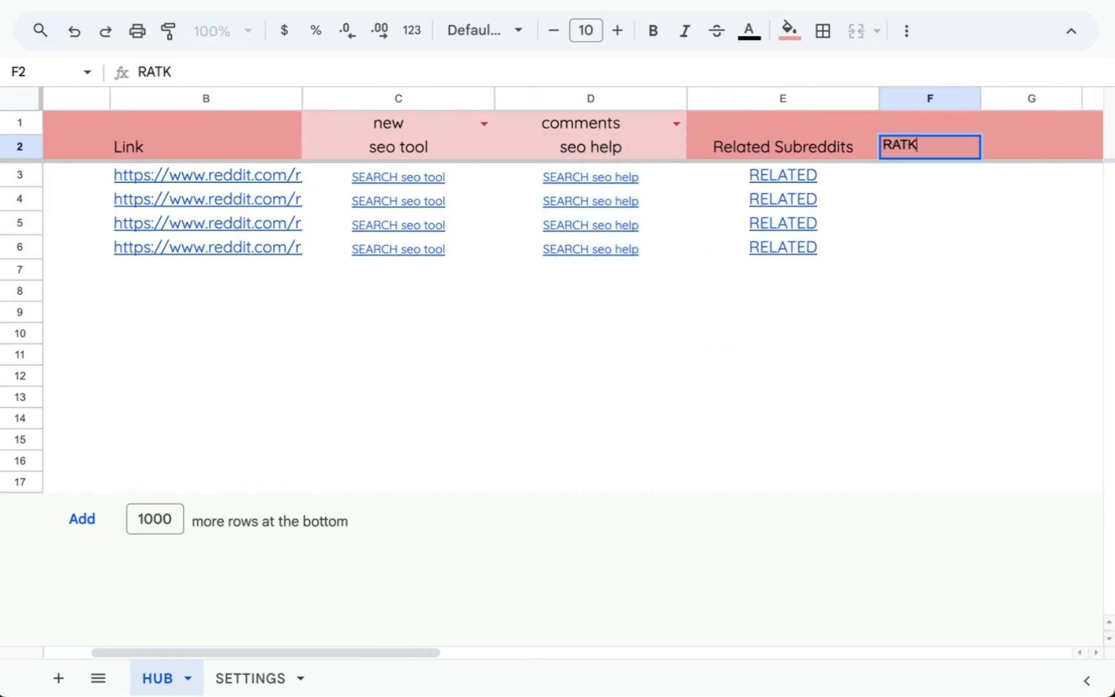
Insert a dropdown in F3 with a single star emoji as its first option
right_click(927, 178)
scroll(916, 387, down, 2)
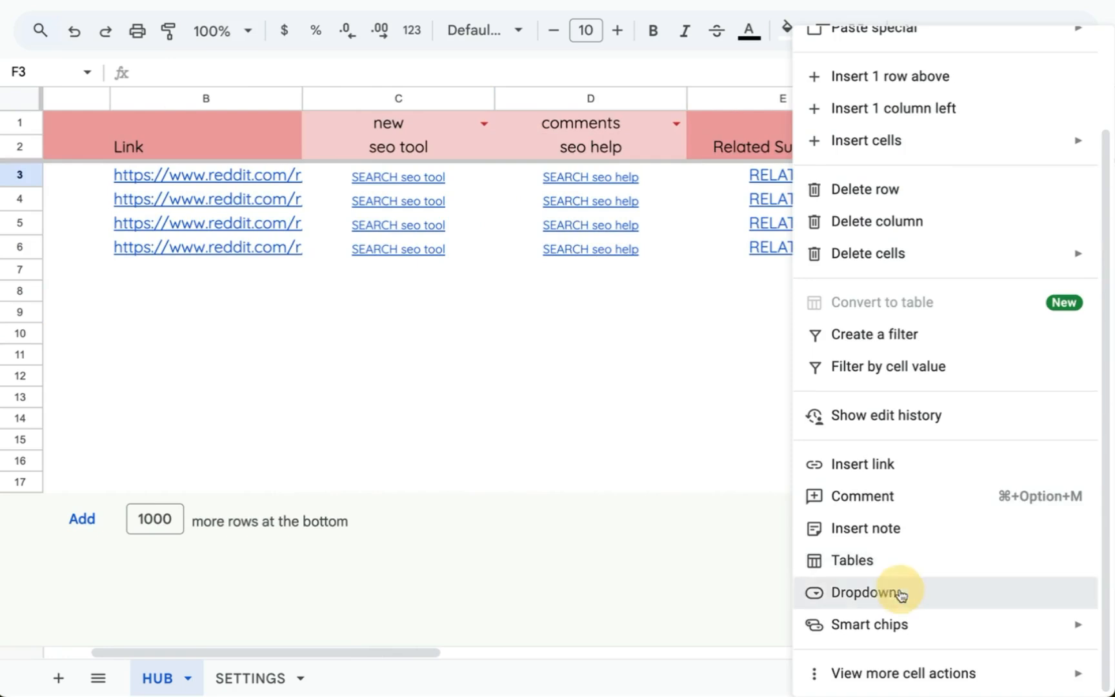
click(902, 595)
drag(953, 267, 768, 271)
key(BackSpace)
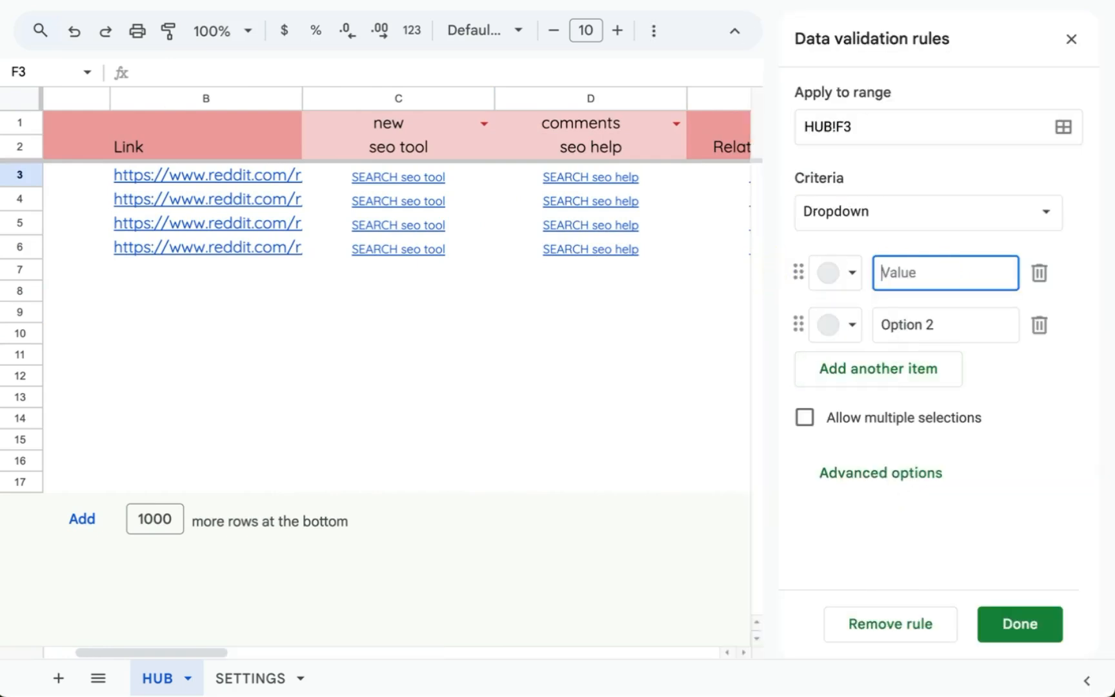
key(ctrl+super+space)
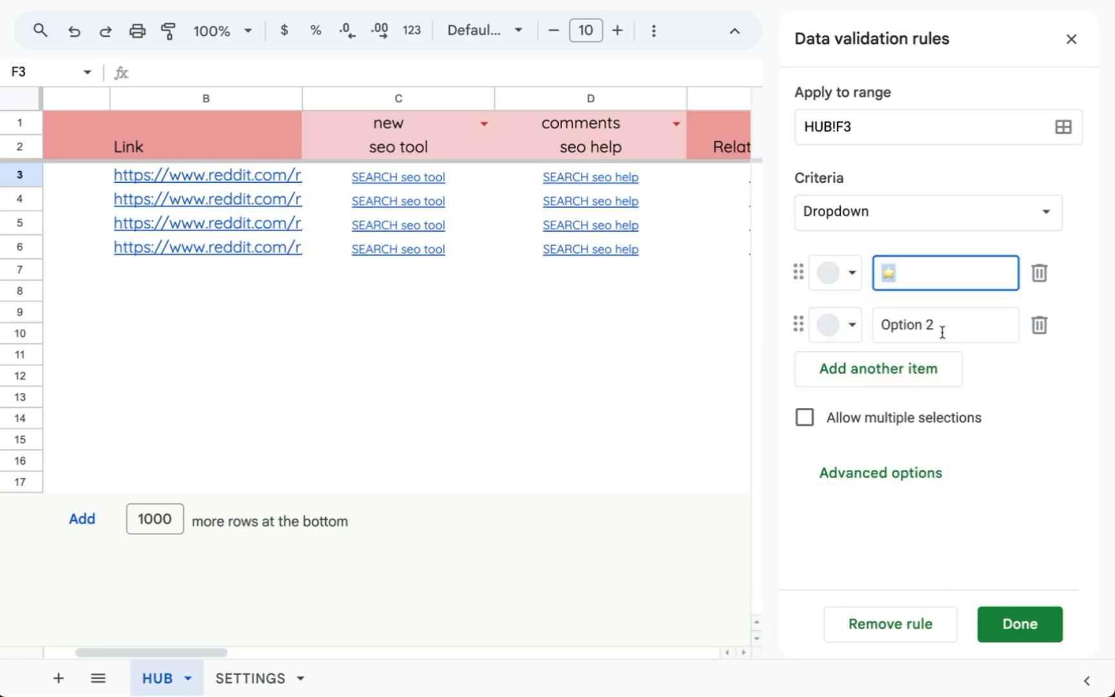
Add two-, three-, four- and five-star emoji options to the F3 dropdown and save the rule
triple_click(941, 331)
text(⭐)
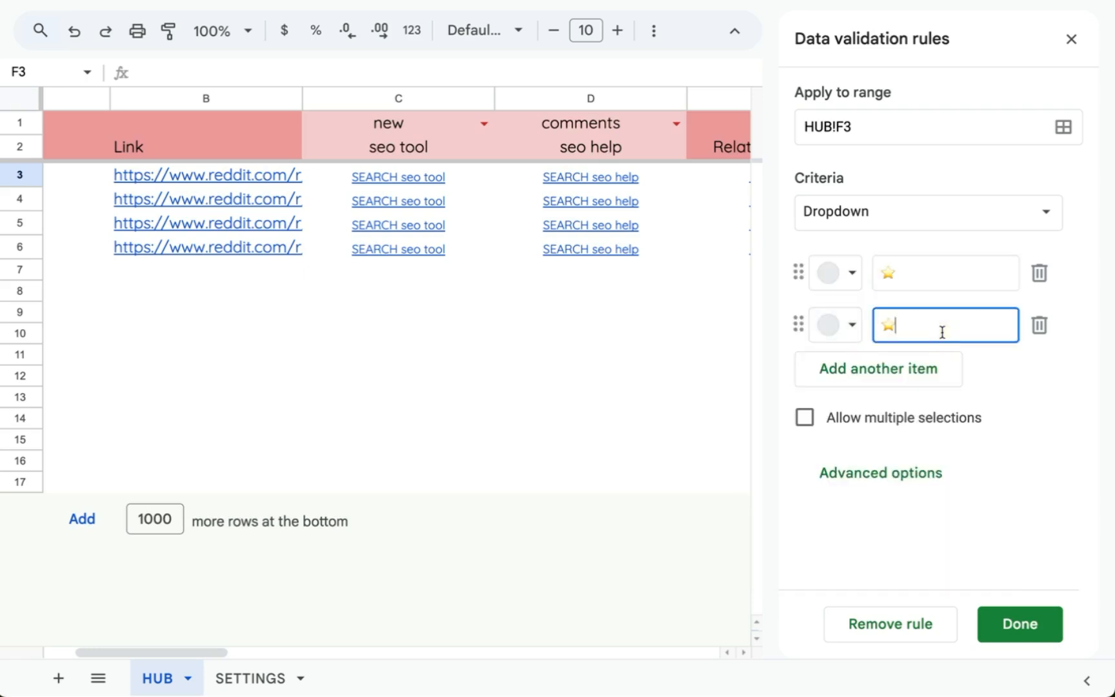
text(⭐)
click(921, 366)
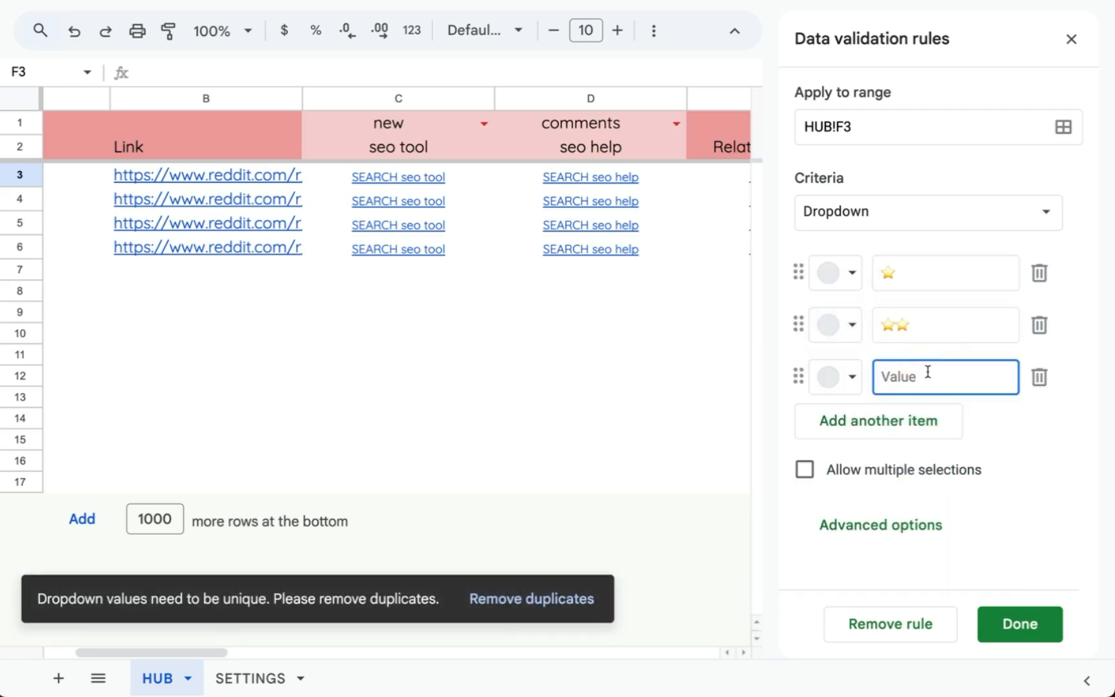
click(916, 419)
text(⭐⭐⭐⭐⭐)
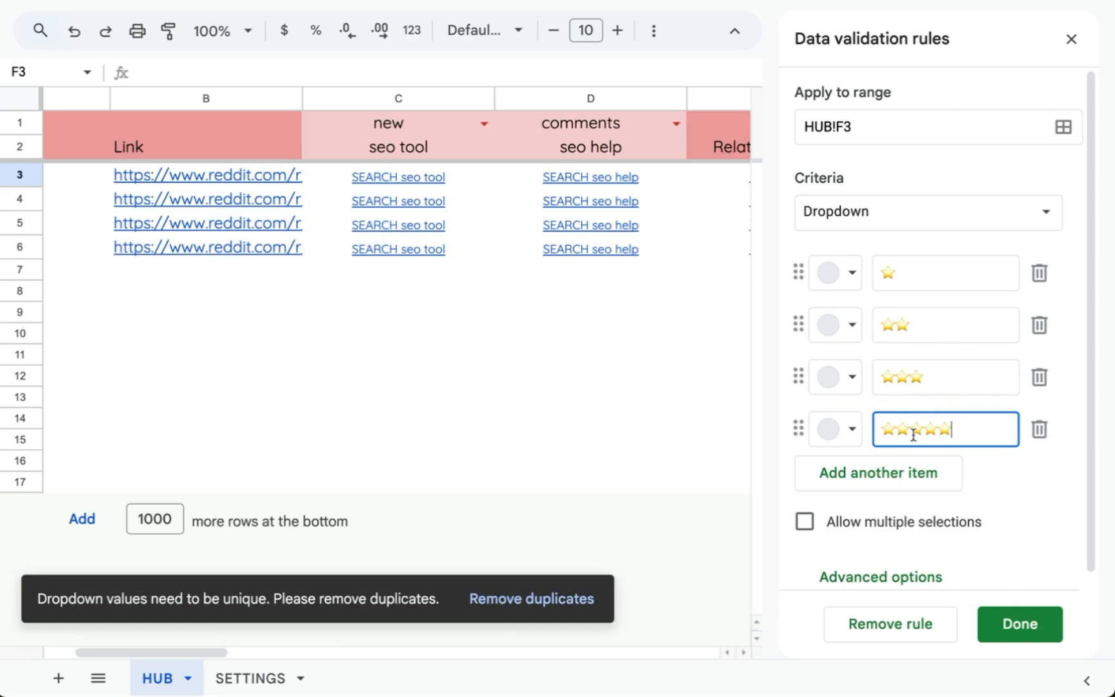
click(894, 464)
key(super+v)
key(super+v)
key(super+v)
key(super+v)
key(super+v)
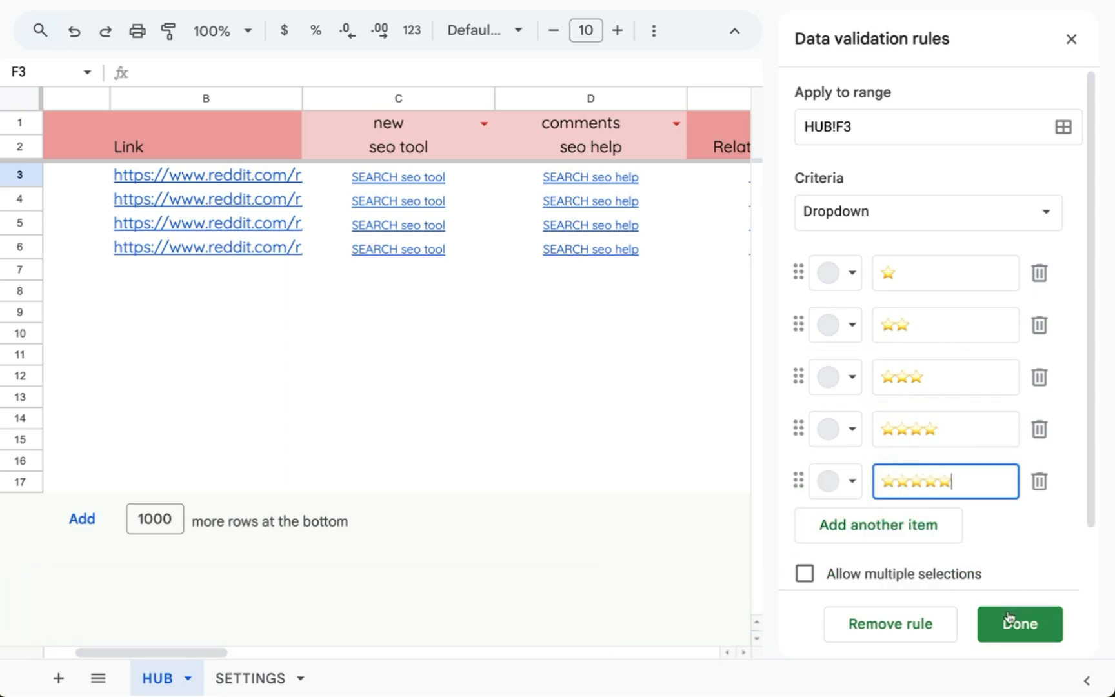
click(1026, 626)
Extend the star dropdown rule to HUB!F3:F and set its display style to Arrow
scroll(707, 244, right, 5)
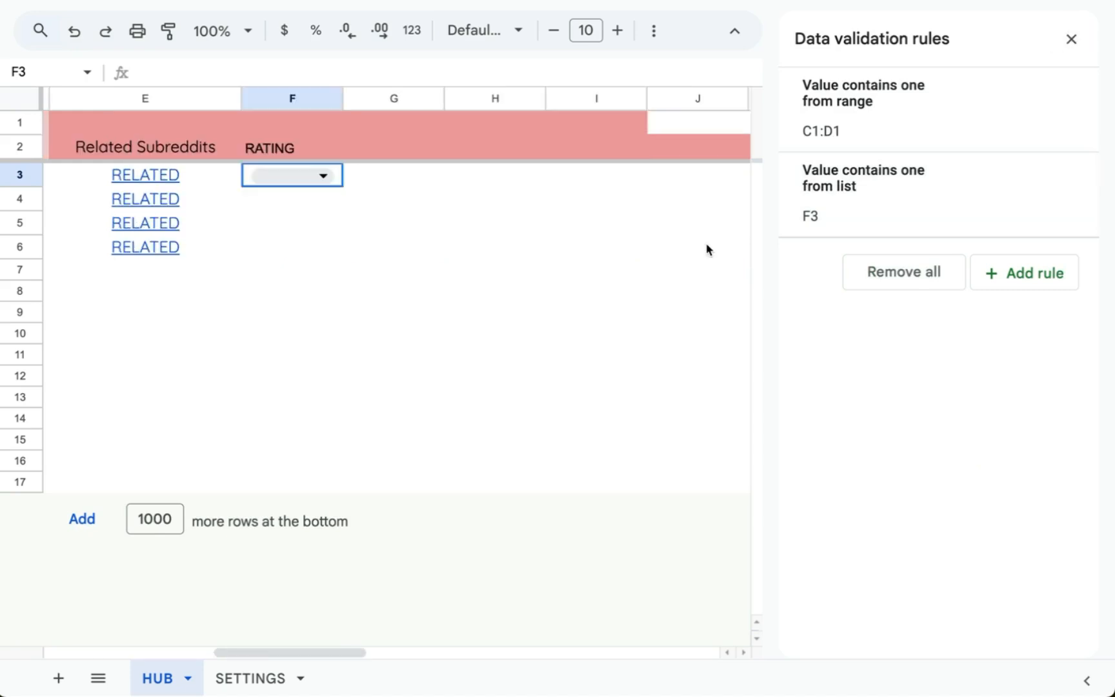
click(954, 234)
text(:F)
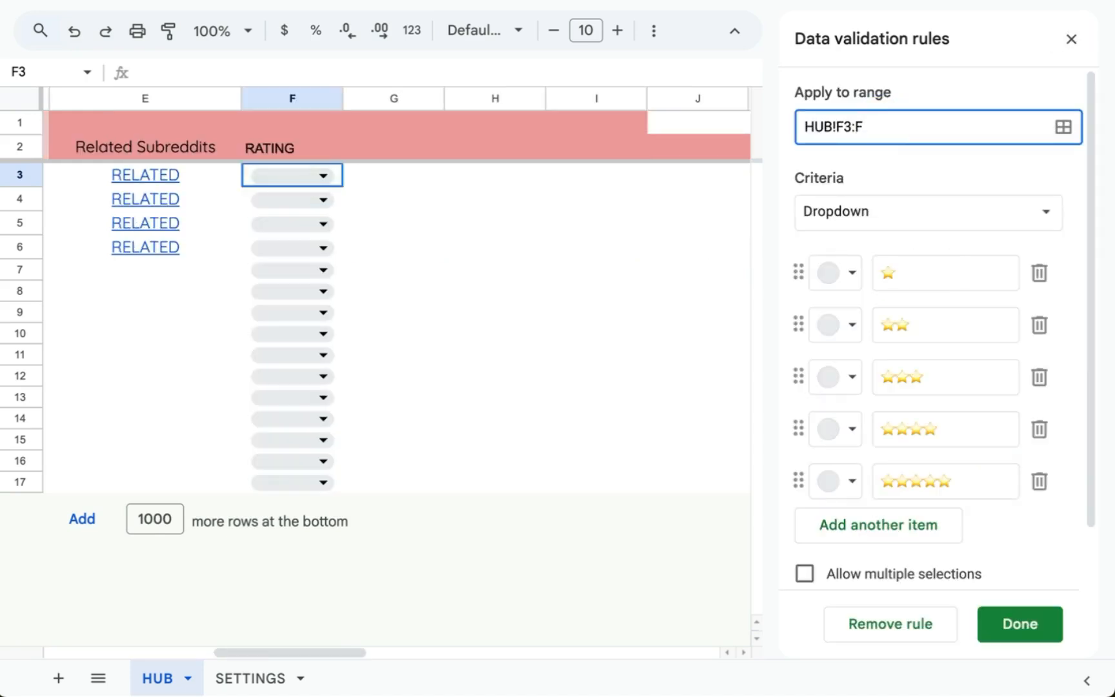
scroll(932, 520, down, 1)
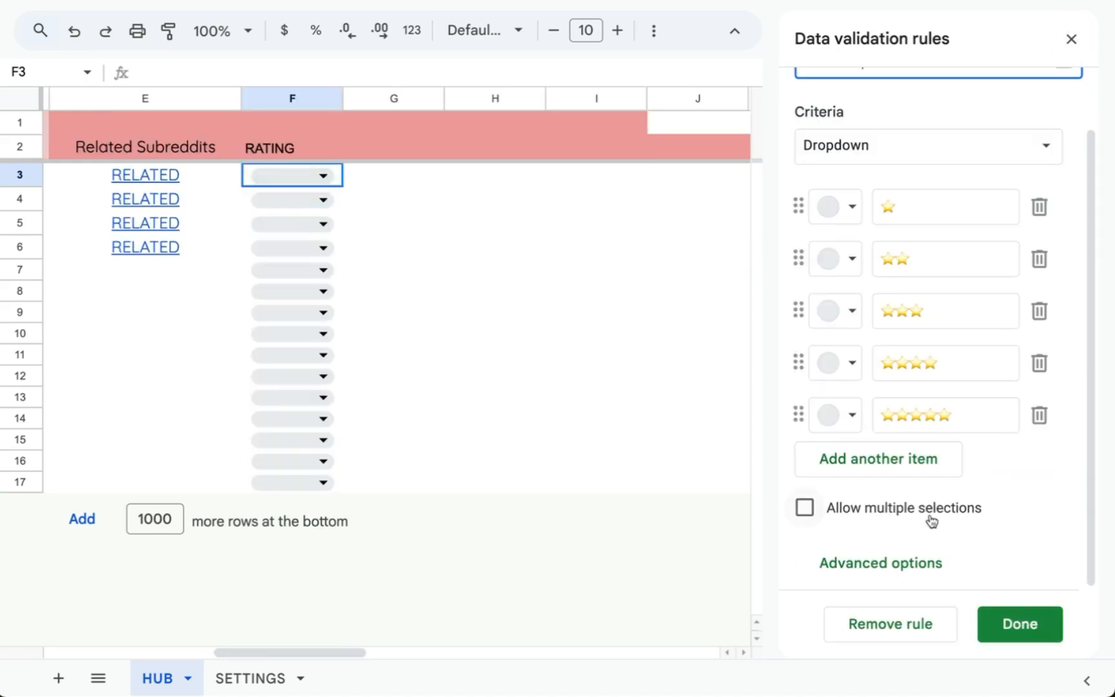
click(897, 564)
scroll(921, 415, down, 5)
click(857, 530)
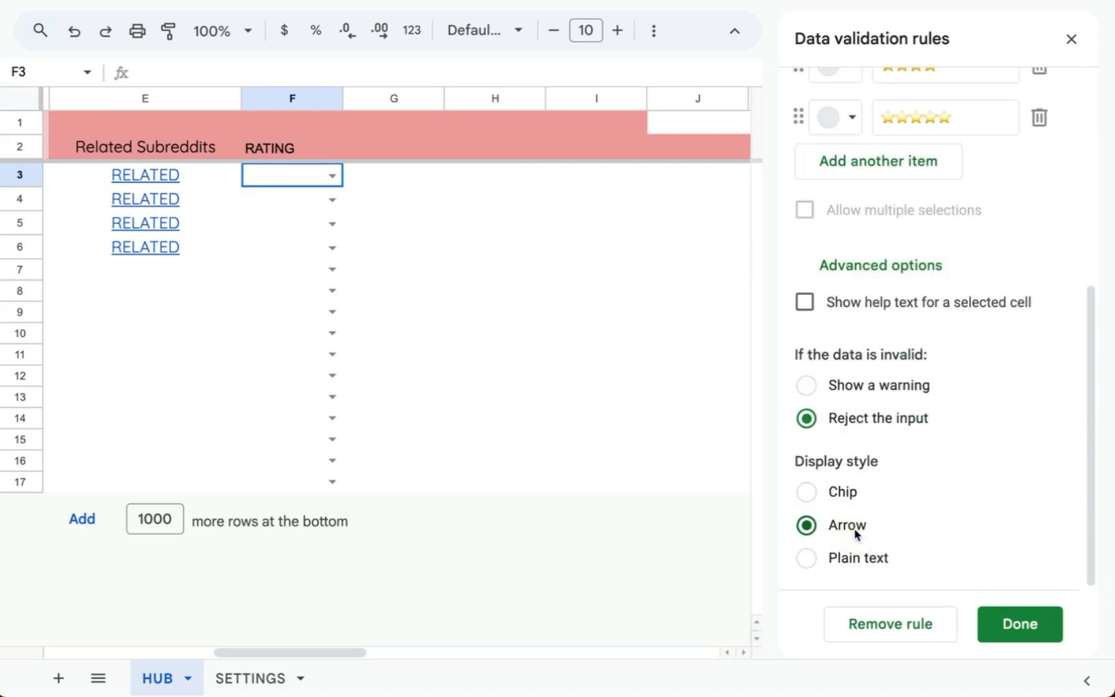
click(1020, 624)
Rate F3 with two stars, F4 with three stars and F6 with five stars
click(330, 178)
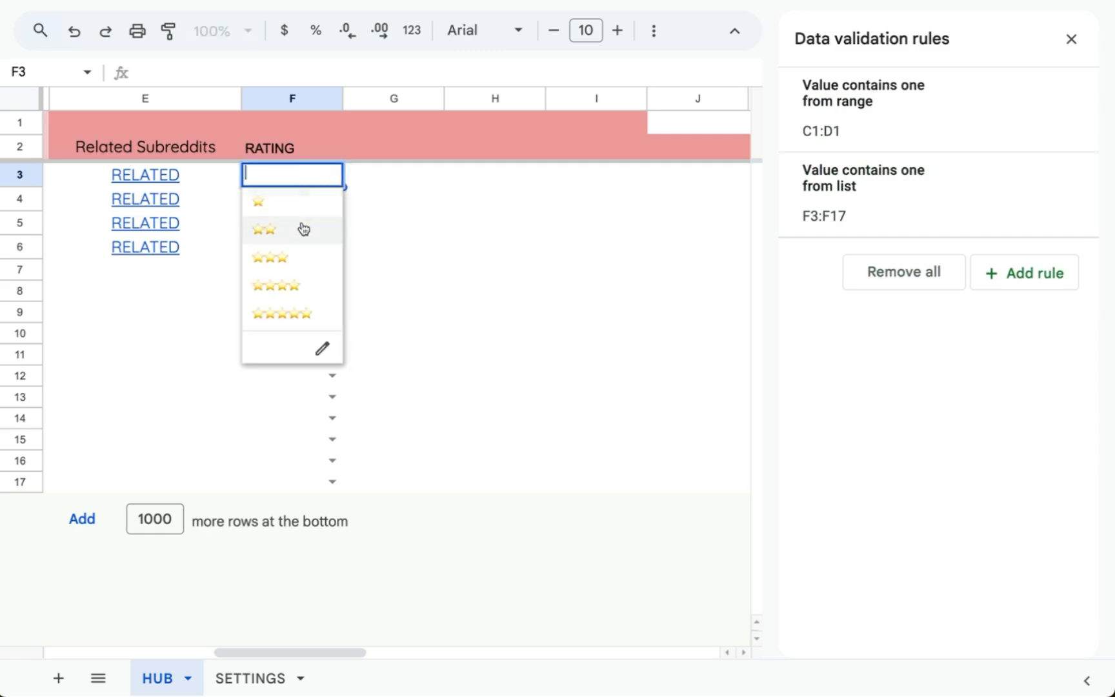
click(301, 227)
click(332, 199)
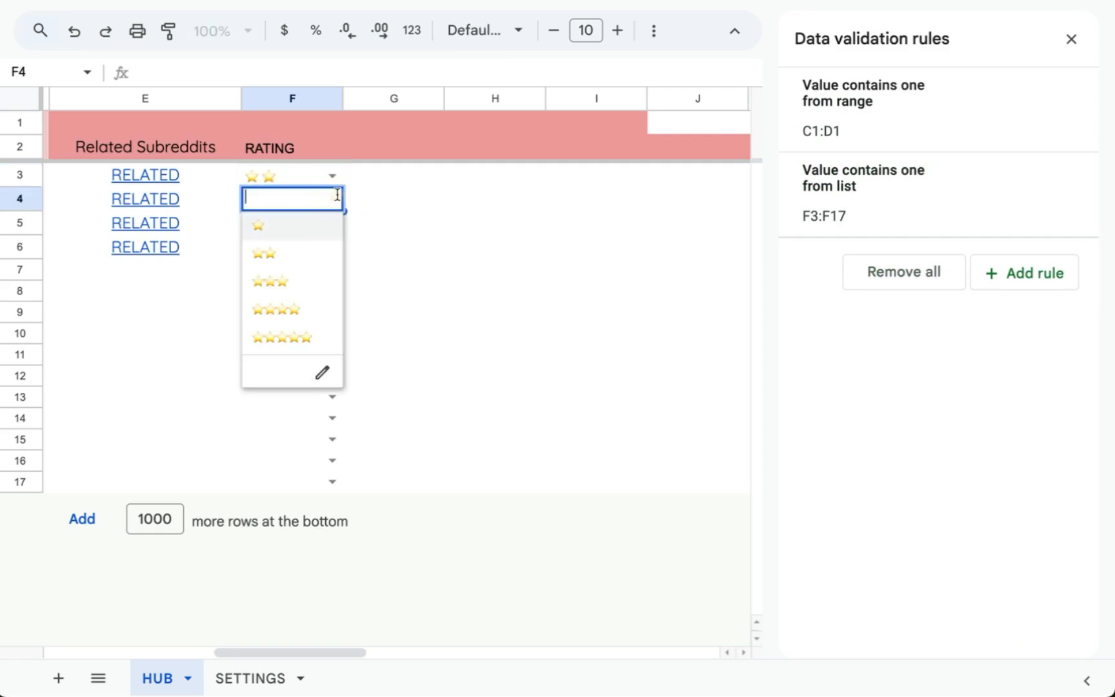
click(331, 282)
click(331, 247)
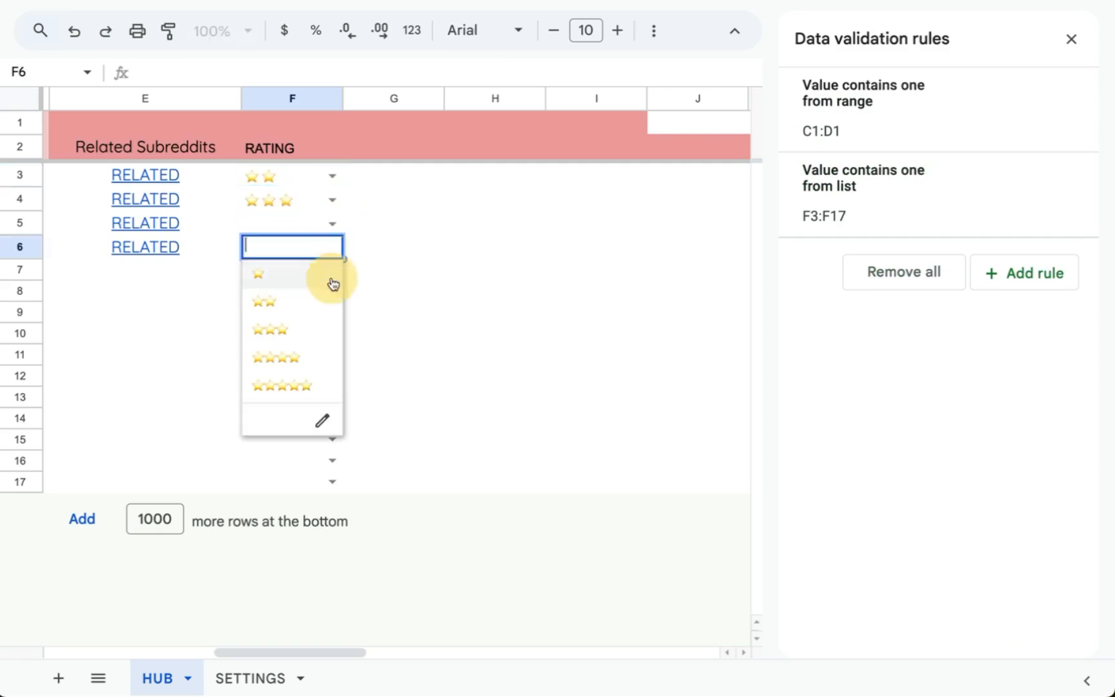
click(312, 383)
Close the data validation rules, label G2 "RATING" and insert a Rating smart chip in G3
scroll(309, 258, left, 10)
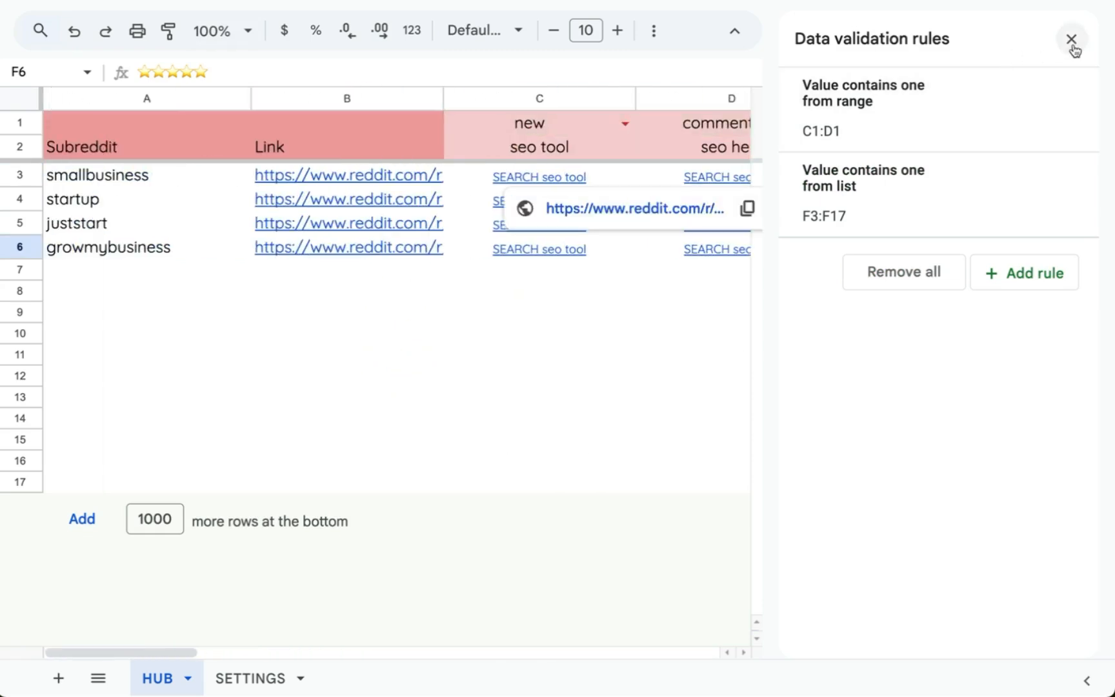
click(1071, 38)
scroll(776, 269, right, 5)
click(883, 180)
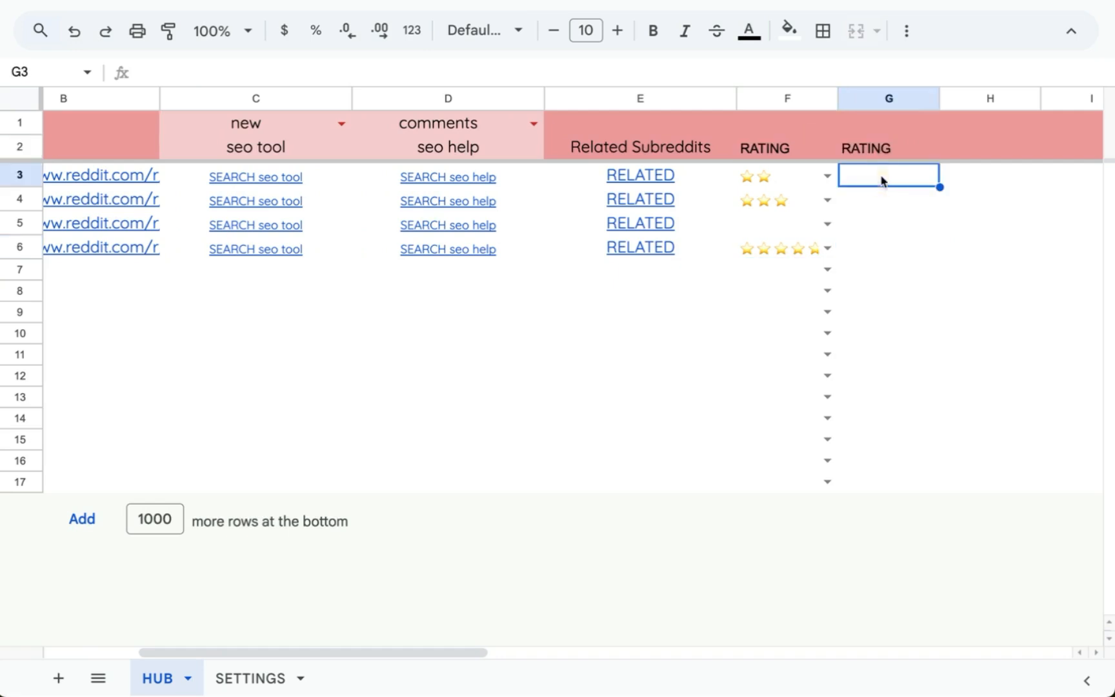
right_click(883, 180)
scroll(912, 478, down, 3)
mouse_move(871, 625)
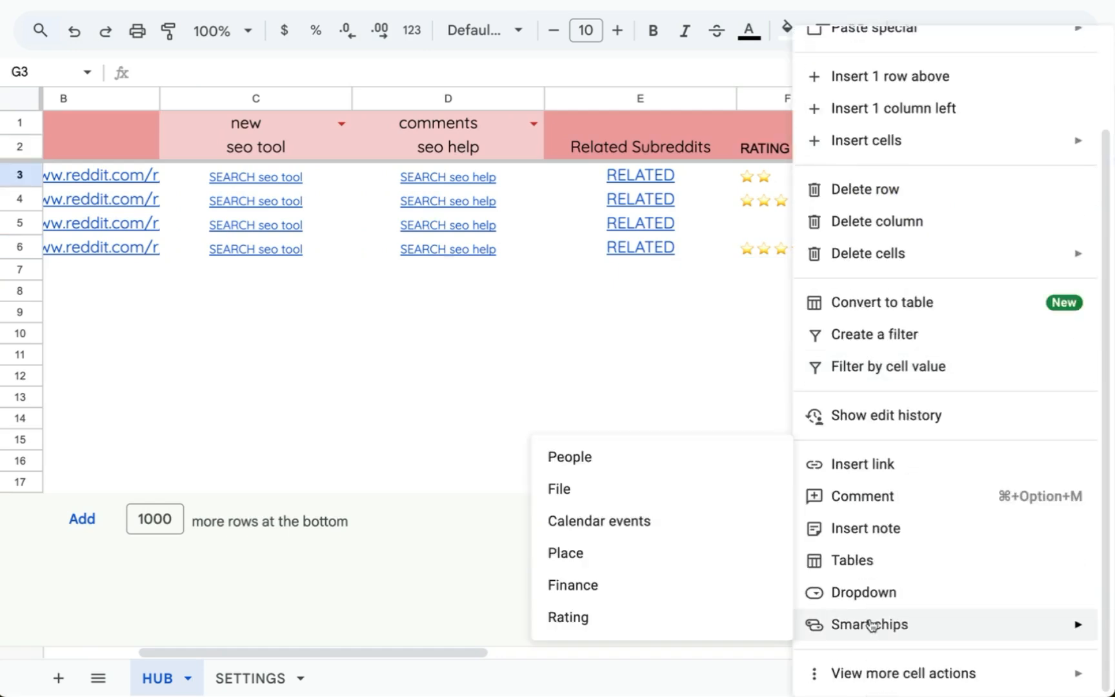
click(701, 618)
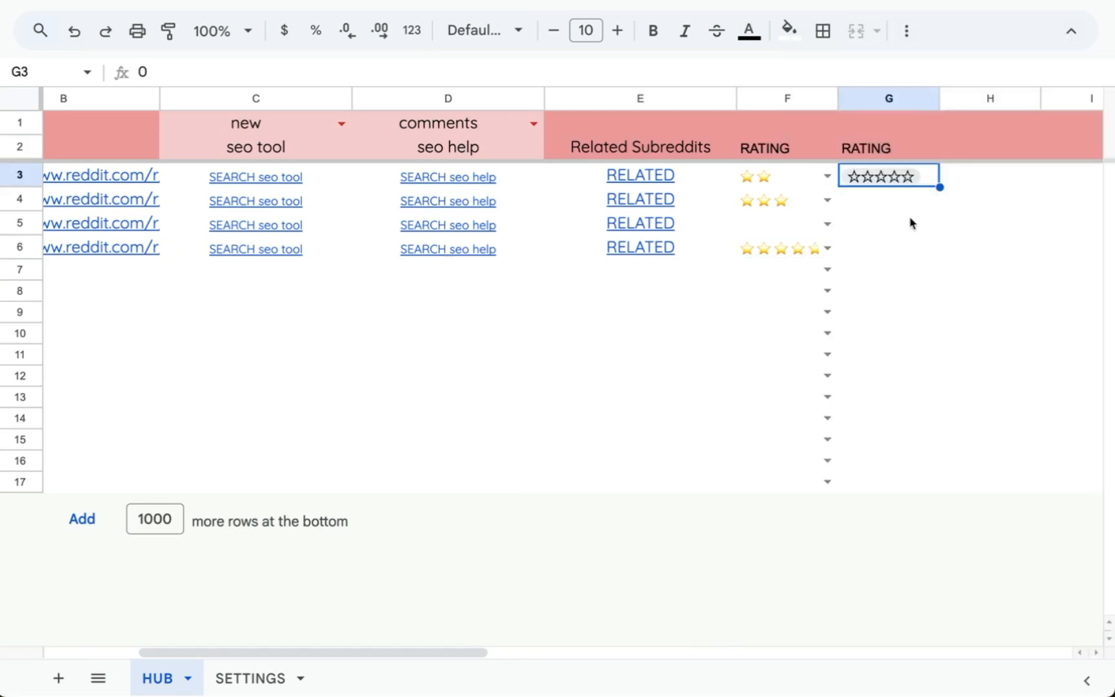
Set the G3 rating chip to one star and fill it down column G to row 17
click(881, 178)
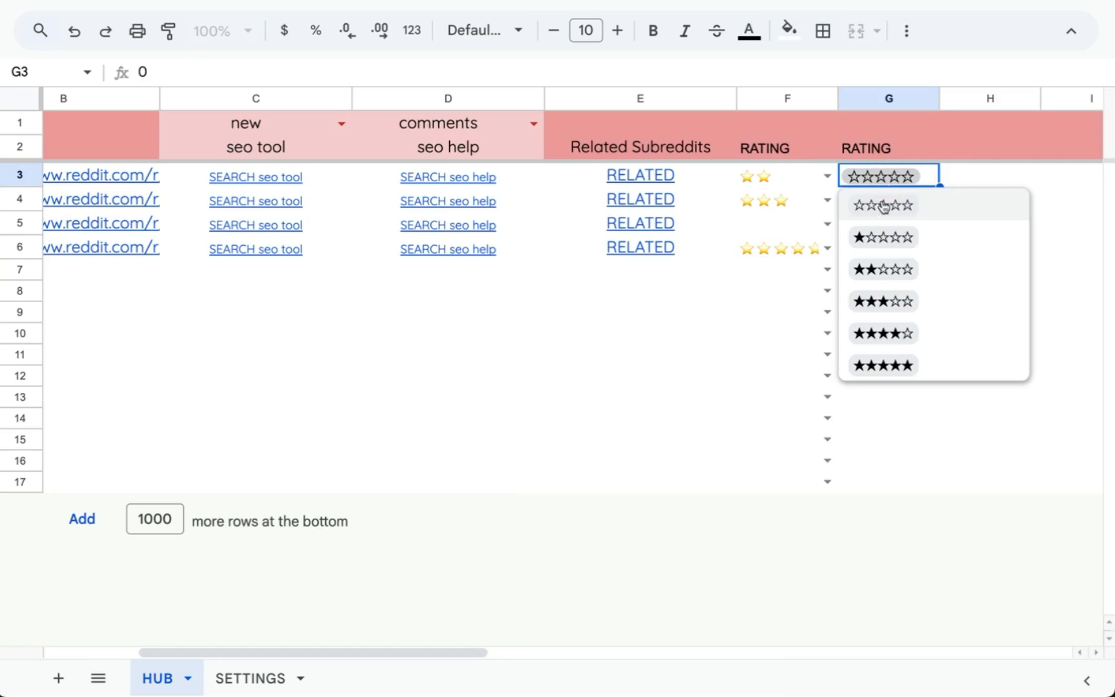
click(911, 249)
click(890, 179)
click(889, 183)
double_click(940, 187)
key(Up)
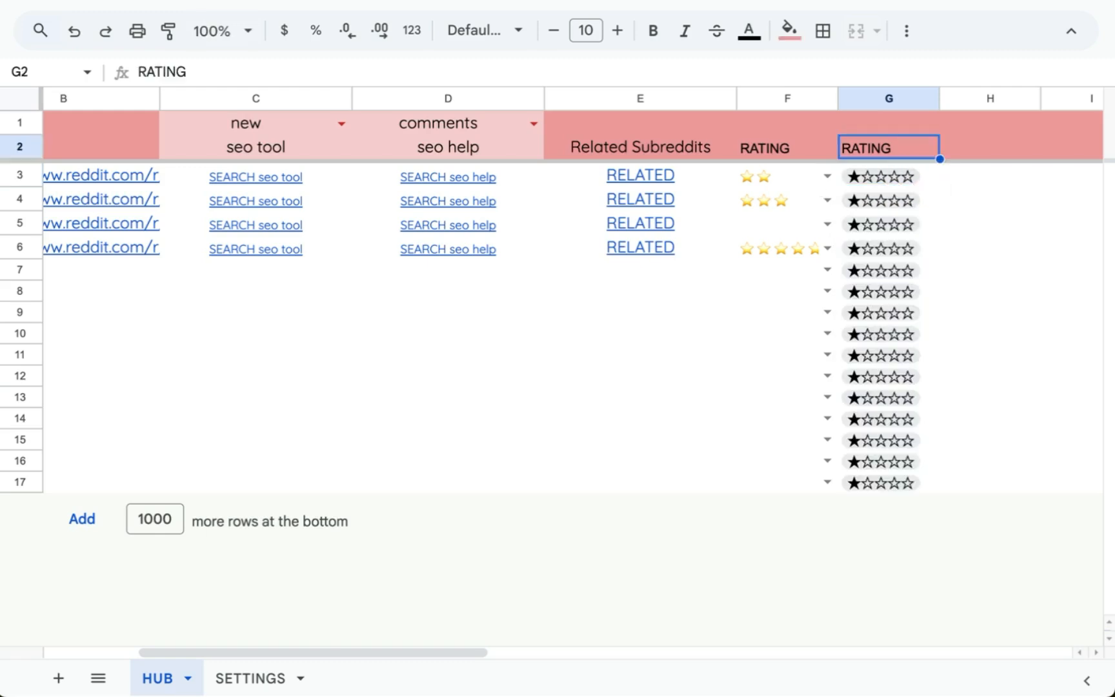
Set the rating chip in G4 to two stars
key(Down)
key(Down)
key(Return)
click(894, 290)
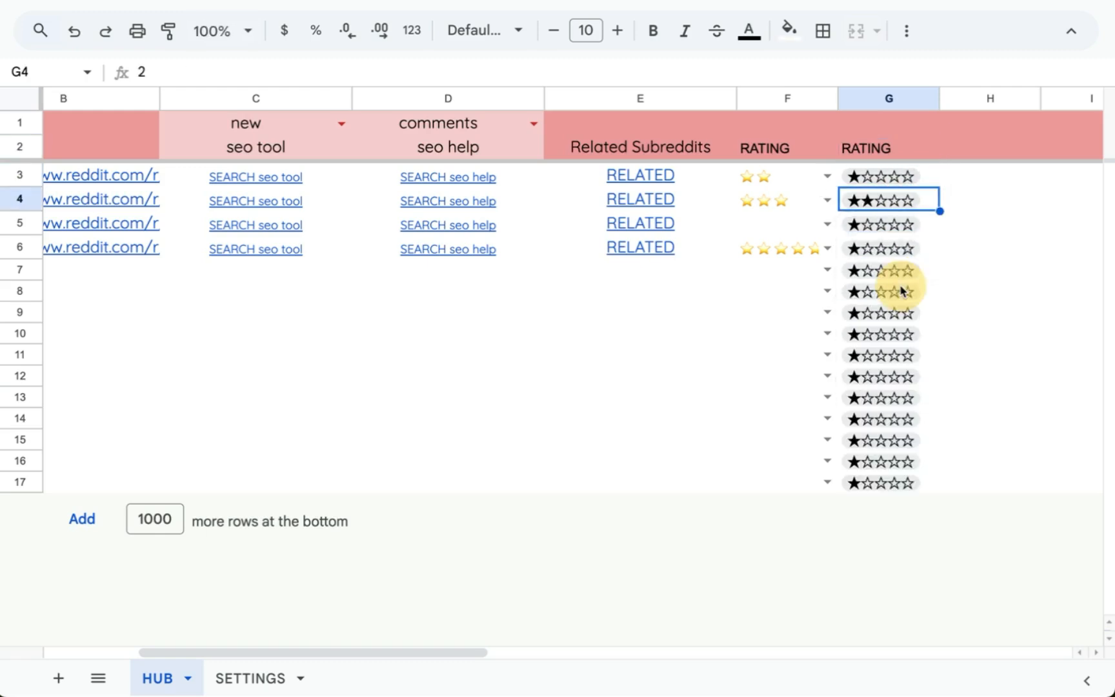
Examine the underlying value of the rating chip in G4 and compare it with the emoji ratings in column F
drag(184, 71, 112, 70)
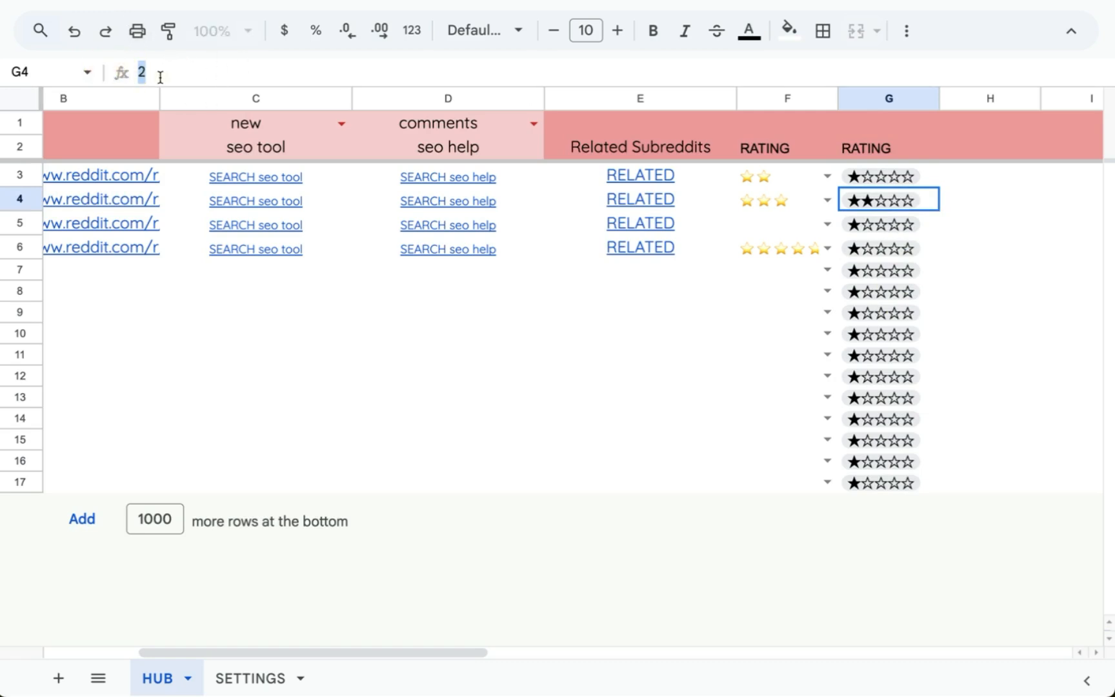
click(184, 71)
key(shift+Return)
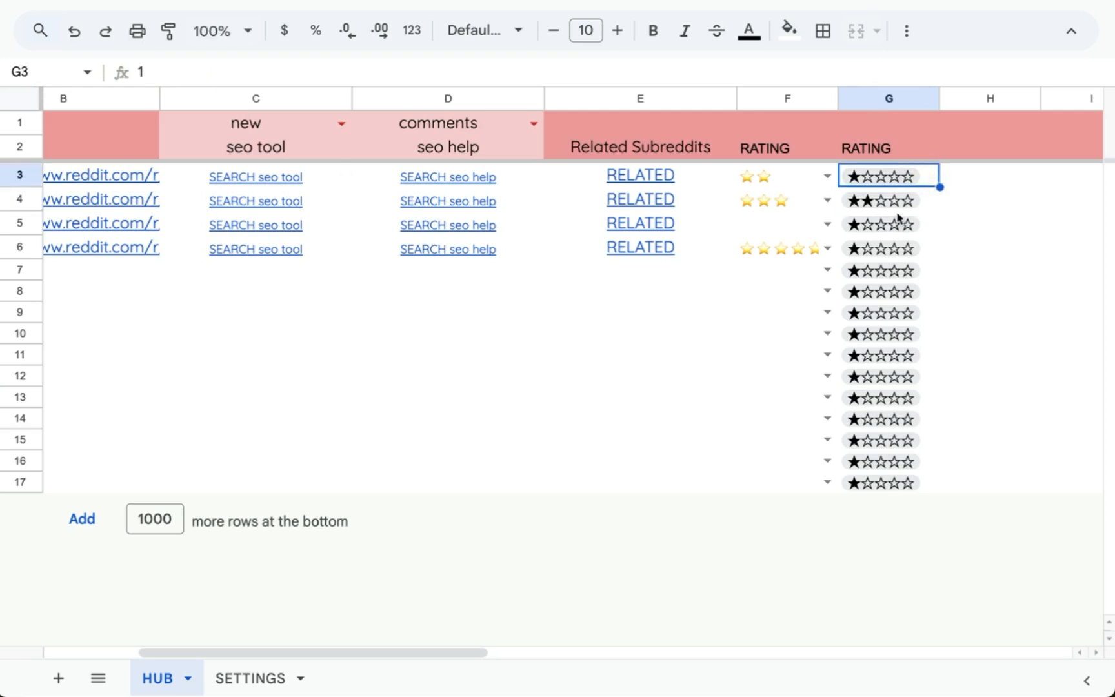
drag(772, 187, 787, 256)
Sort the sheet Z to A by the rating in column G and check the reordered subreddits
click(928, 177)
click(926, 100)
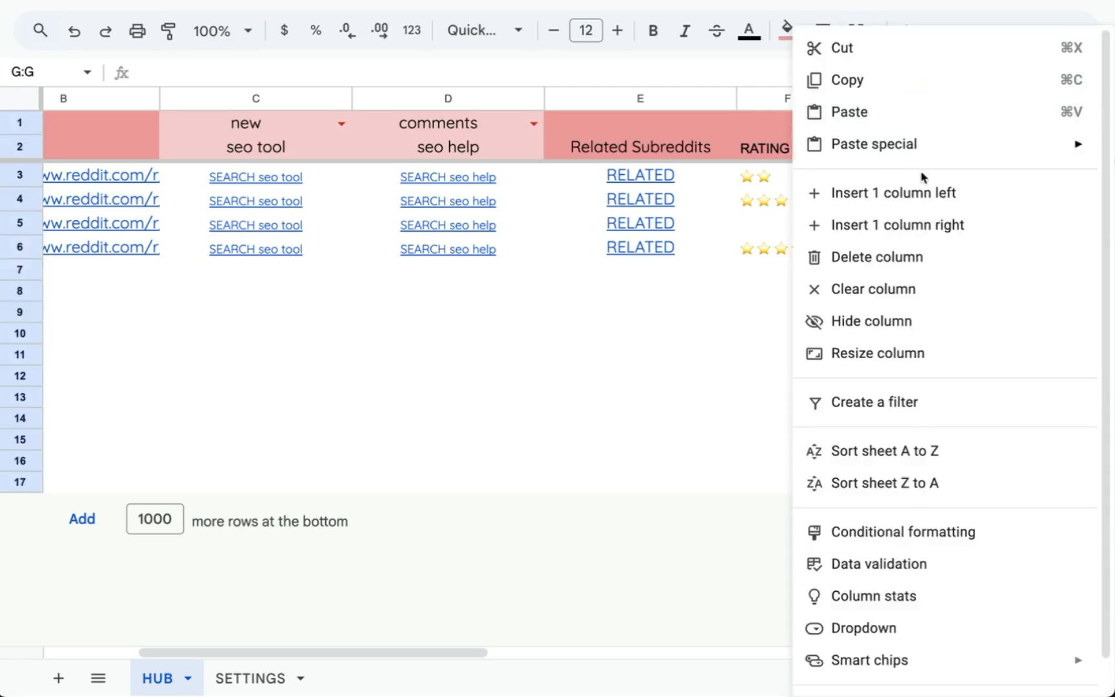
click(875, 480)
scroll(279, 225, left, 5)
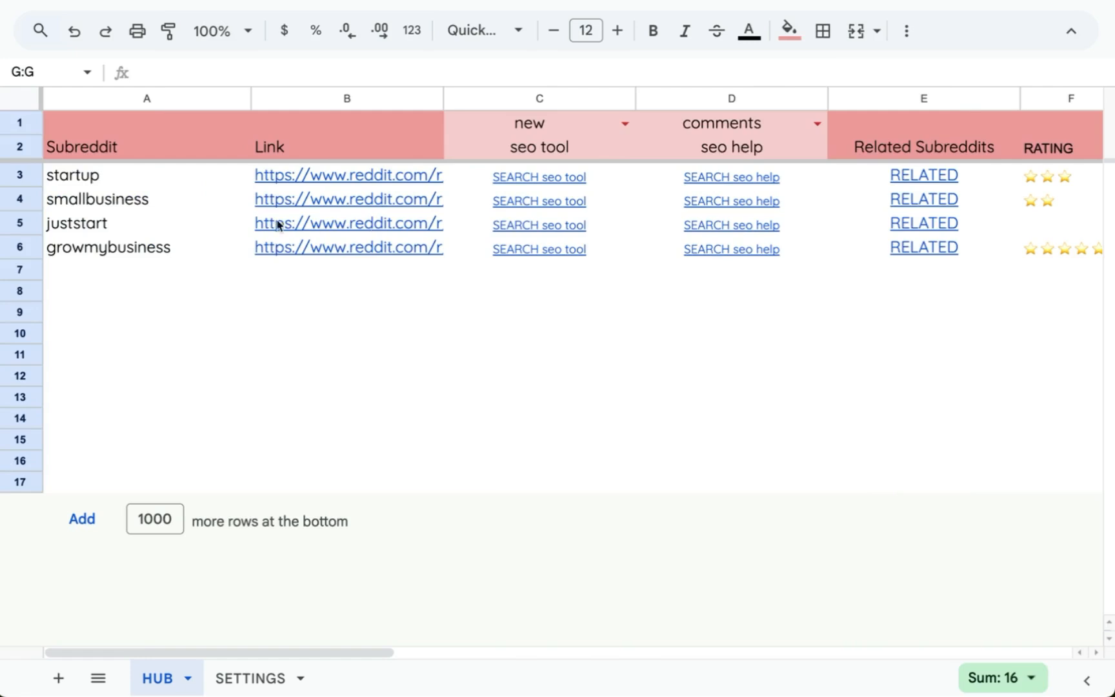
click(153, 186)
scroll(155, 184, right, 3)
scroll(148, 206, left, 3)
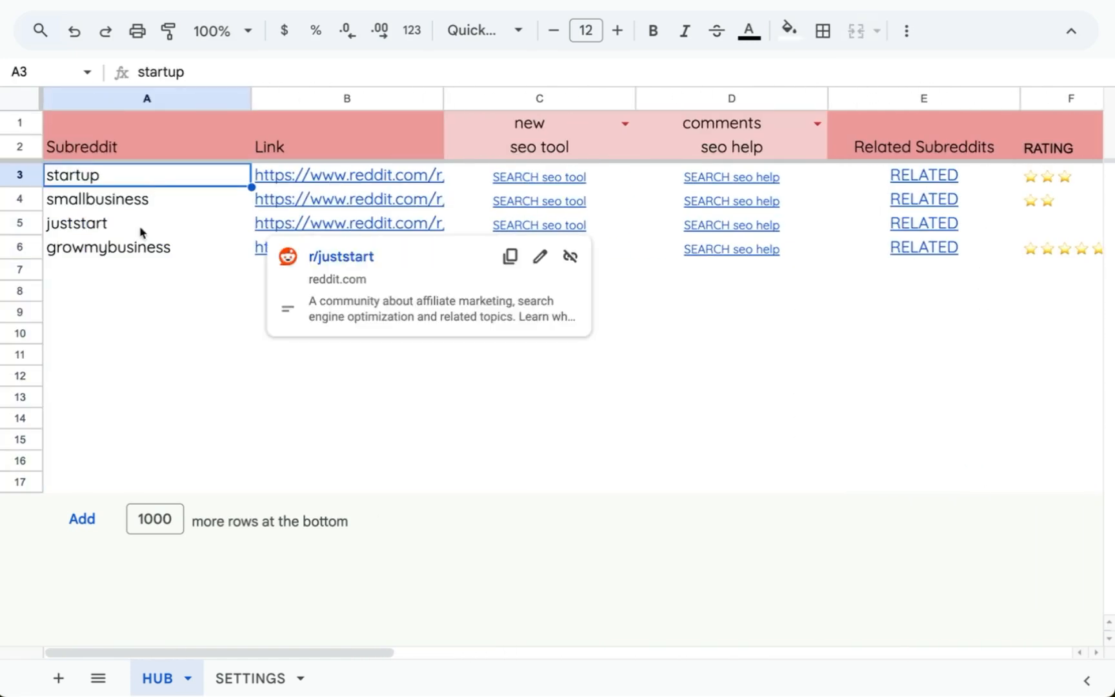
click(142, 229)
click(161, 249)
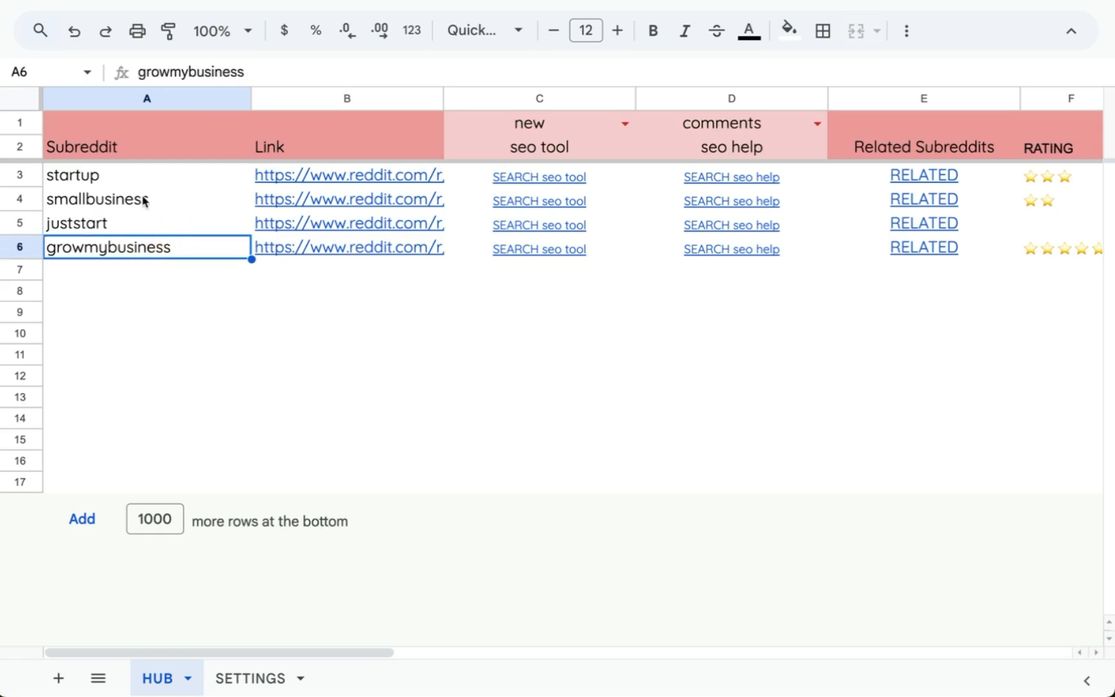
Try copying the subreddit link formula from B6 into B7
click(386, 248)
key(ctrl+c)
key(Down)
key(ctrl+v)
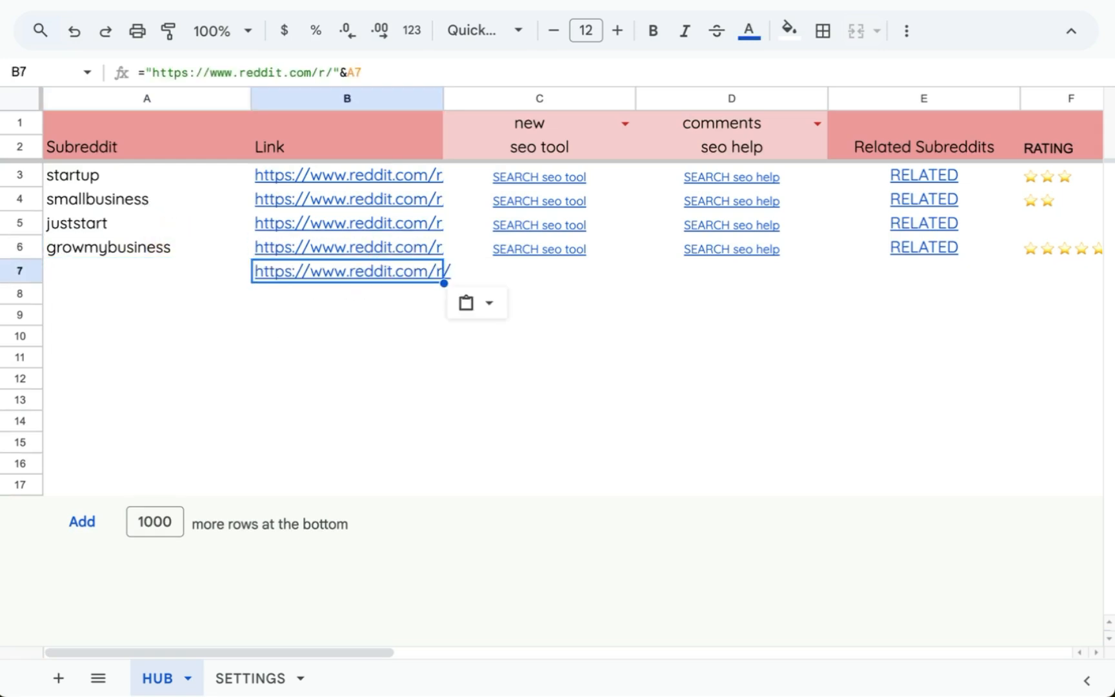
key(Down)
key(ctrl+z)
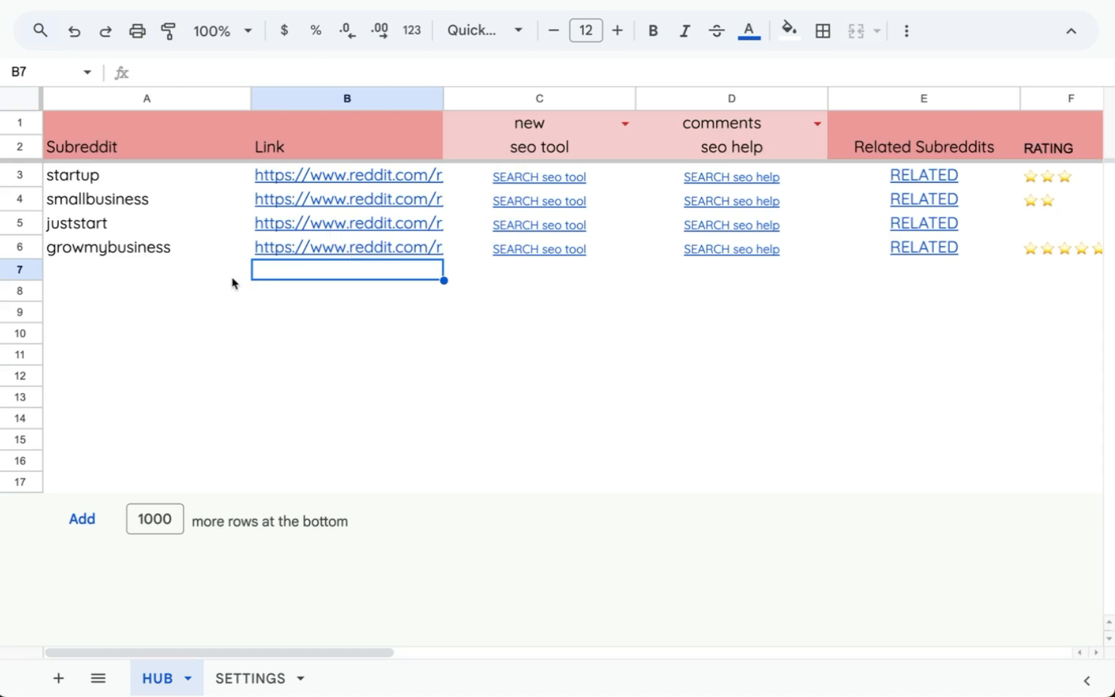
Review the subreddit list in column A, the keywords in C2:D2 and the columns out to the ratings
click(145, 274)
drag(146, 175, 132, 476)
drag(568, 144, 684, 148)
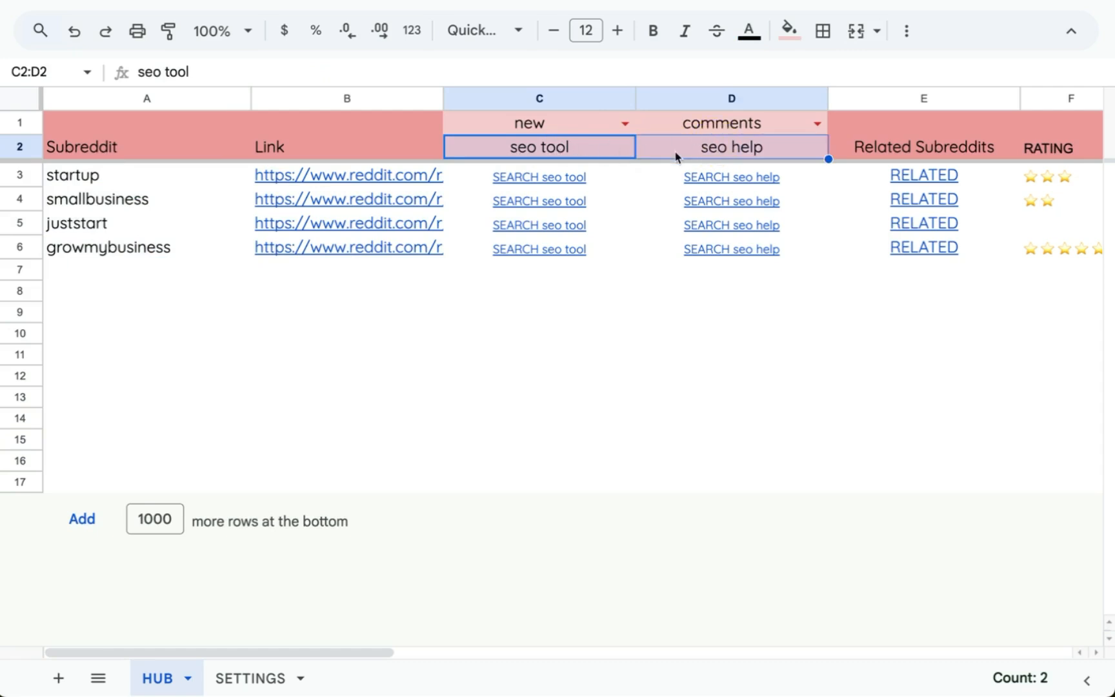
click(703, 102)
scroll(775, 103, right, 2)
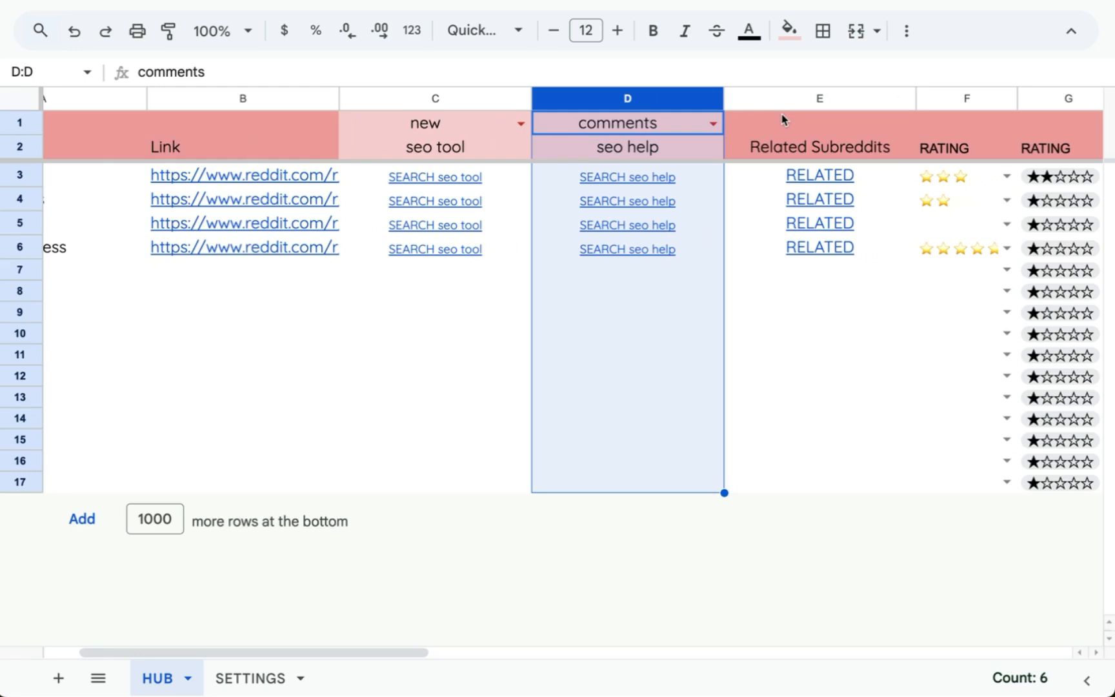
drag(468, 137, 578, 144)
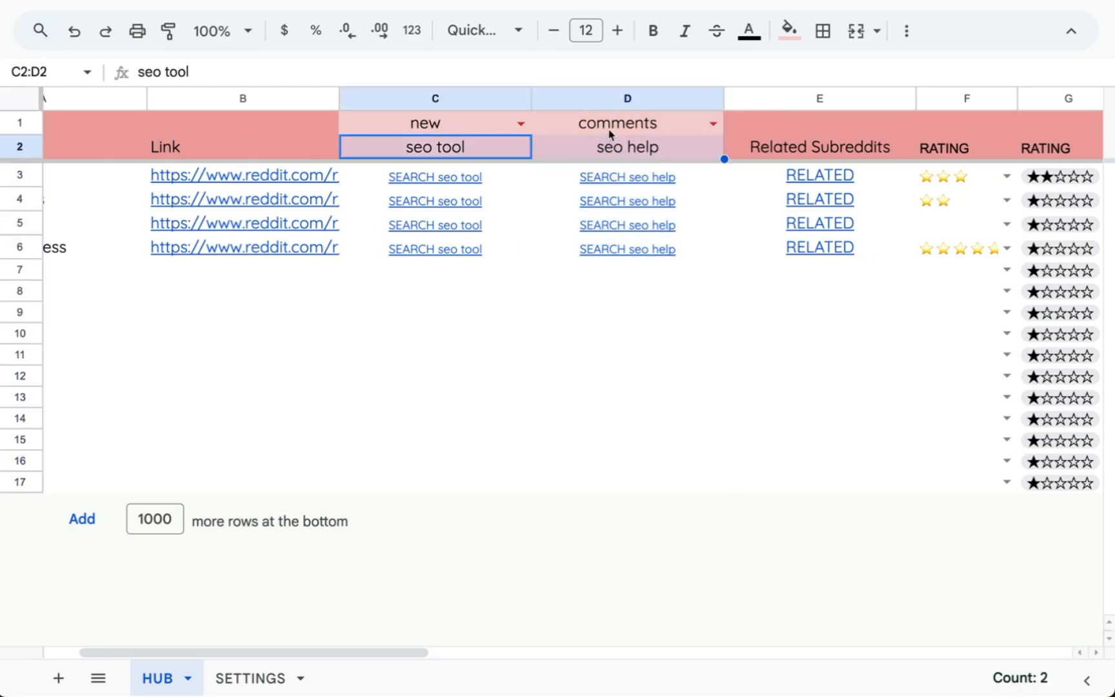
scroll(430, 227, left, 2)
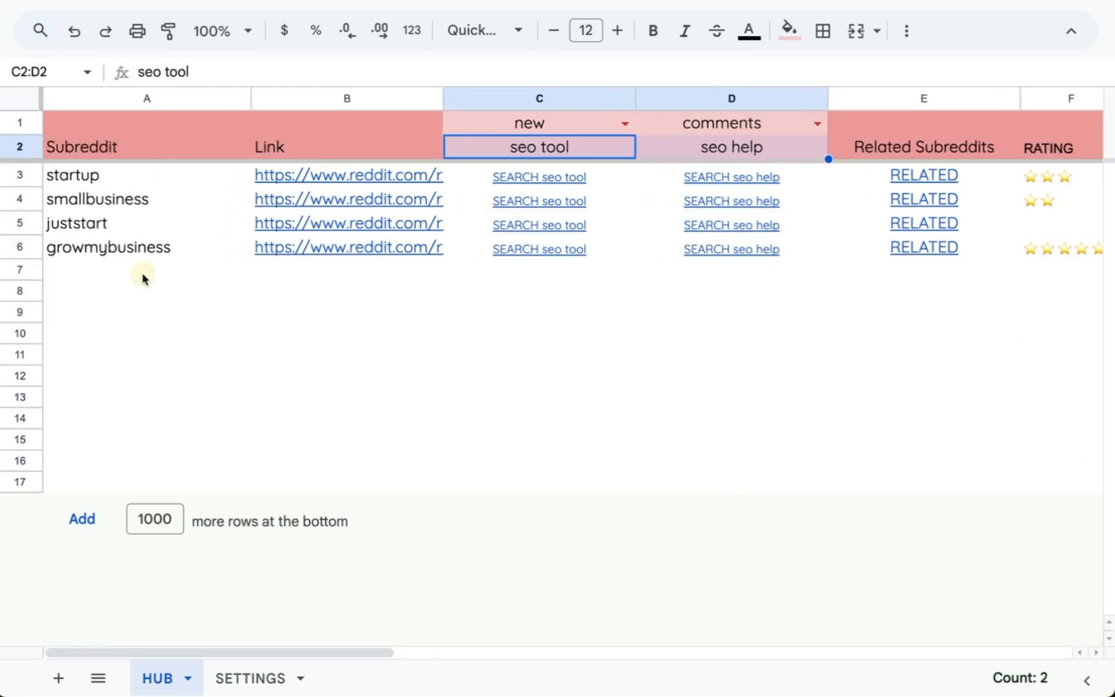
Add 100 more rows at the bottom of the HUB sheet
click(291, 280)
click(341, 234)
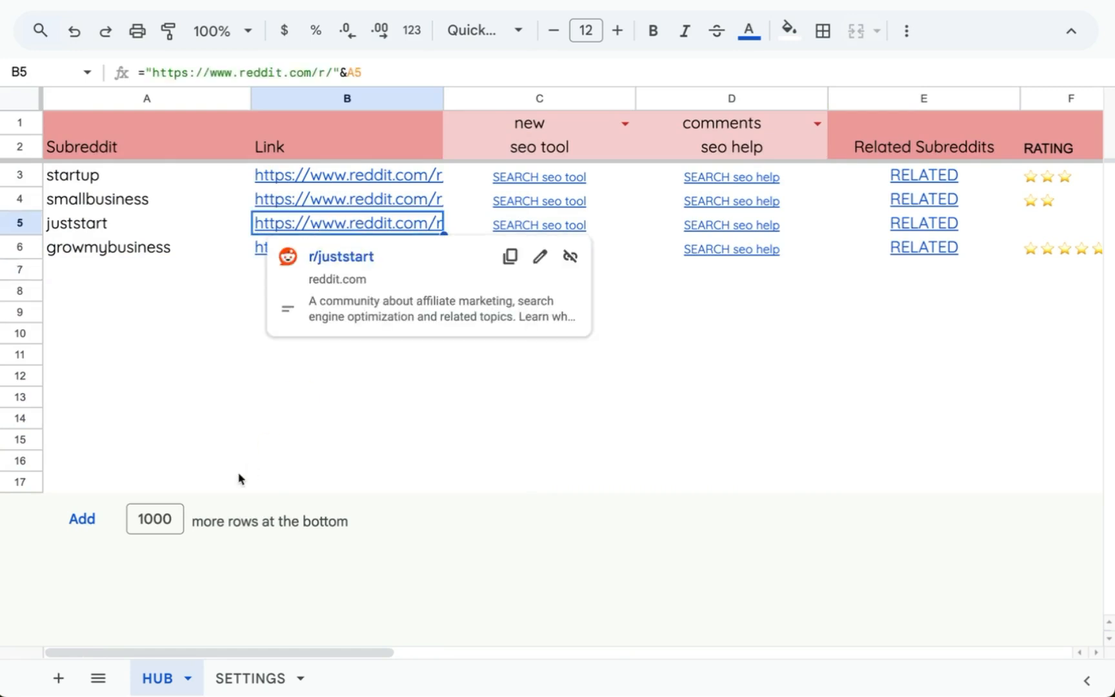
click(180, 519)
key(BackSpace)
key(Return)
scroll(336, 400, up, 20)
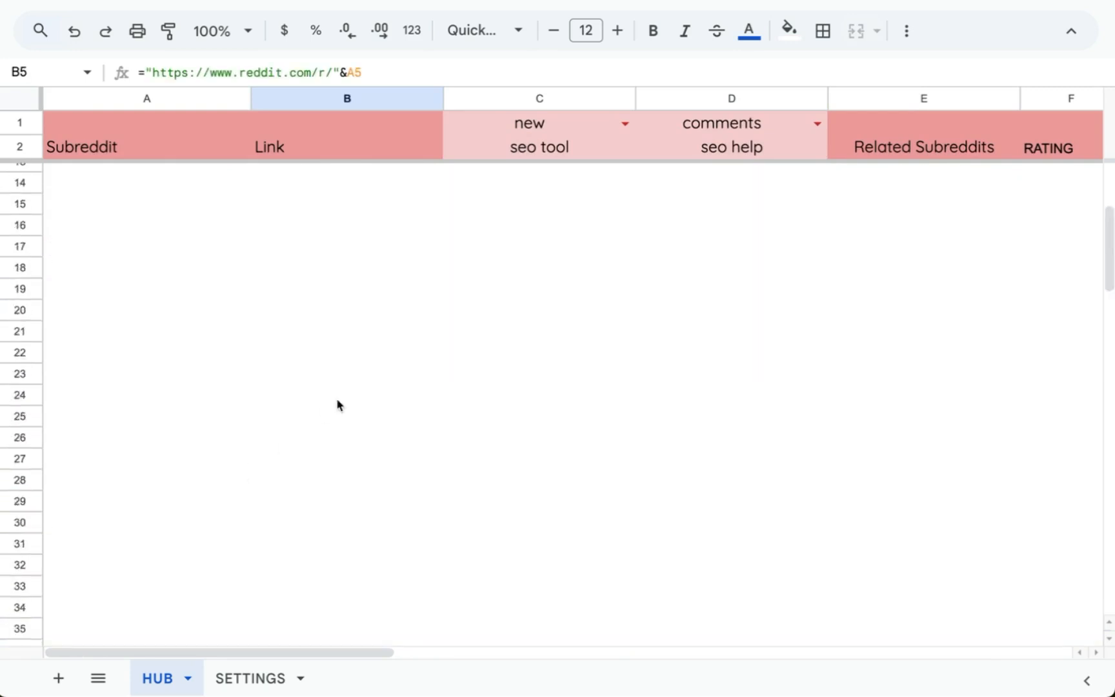
click(347, 296)
key(Up)
key(Up)
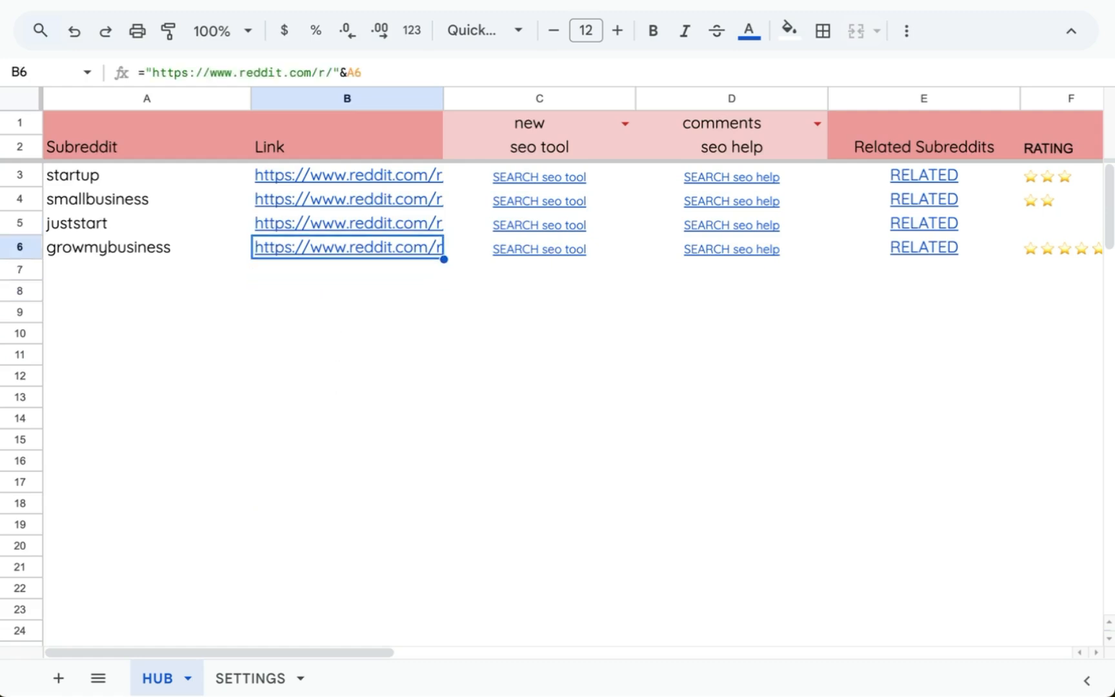
click(148, 67)
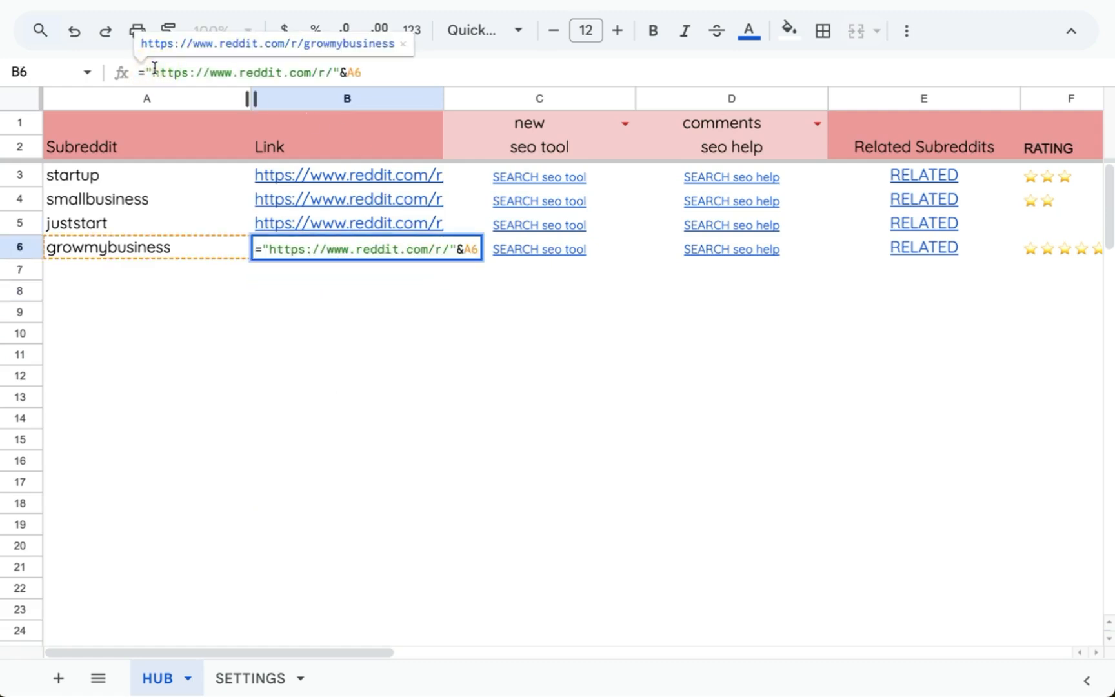
text(IF)
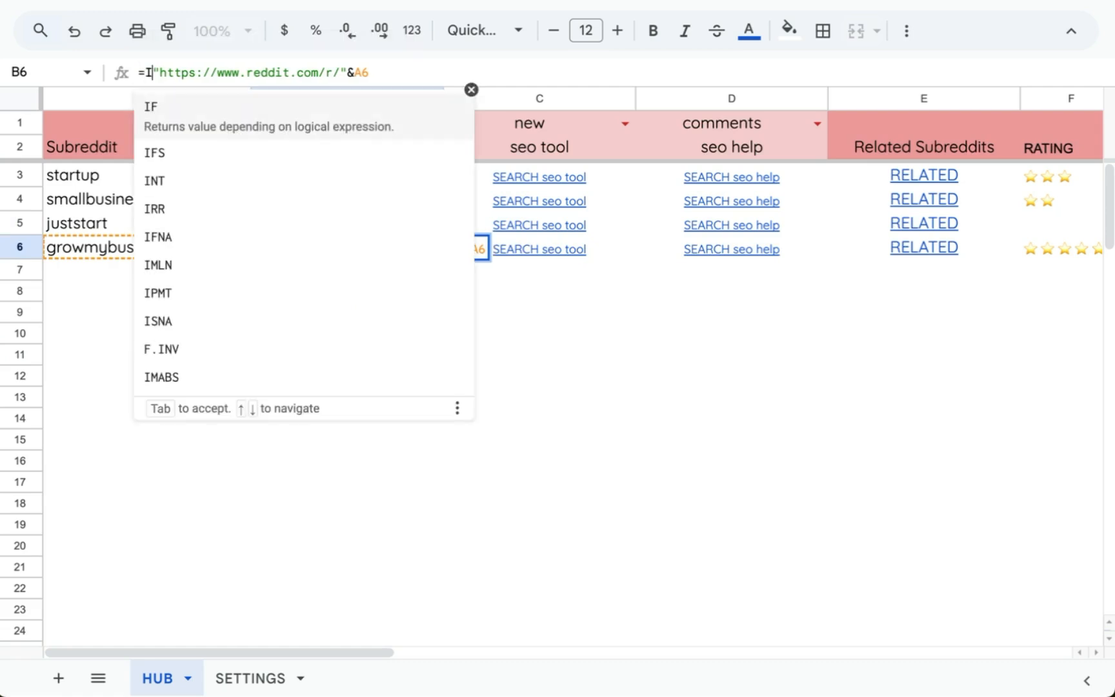
text(()
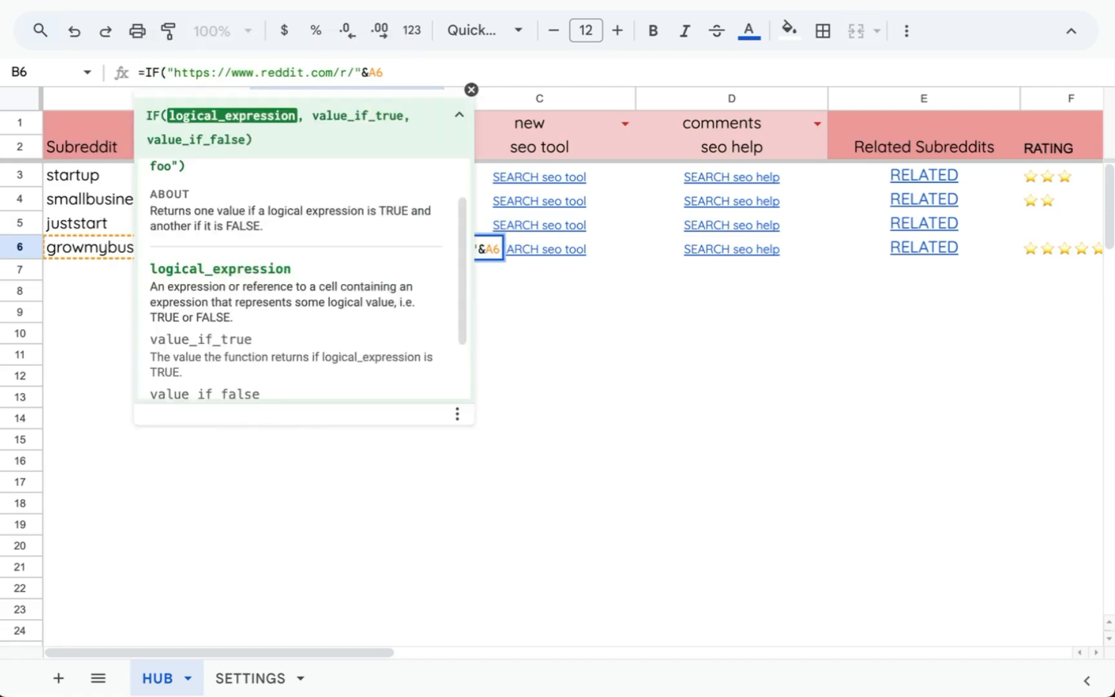
text(ISBLANK(A)
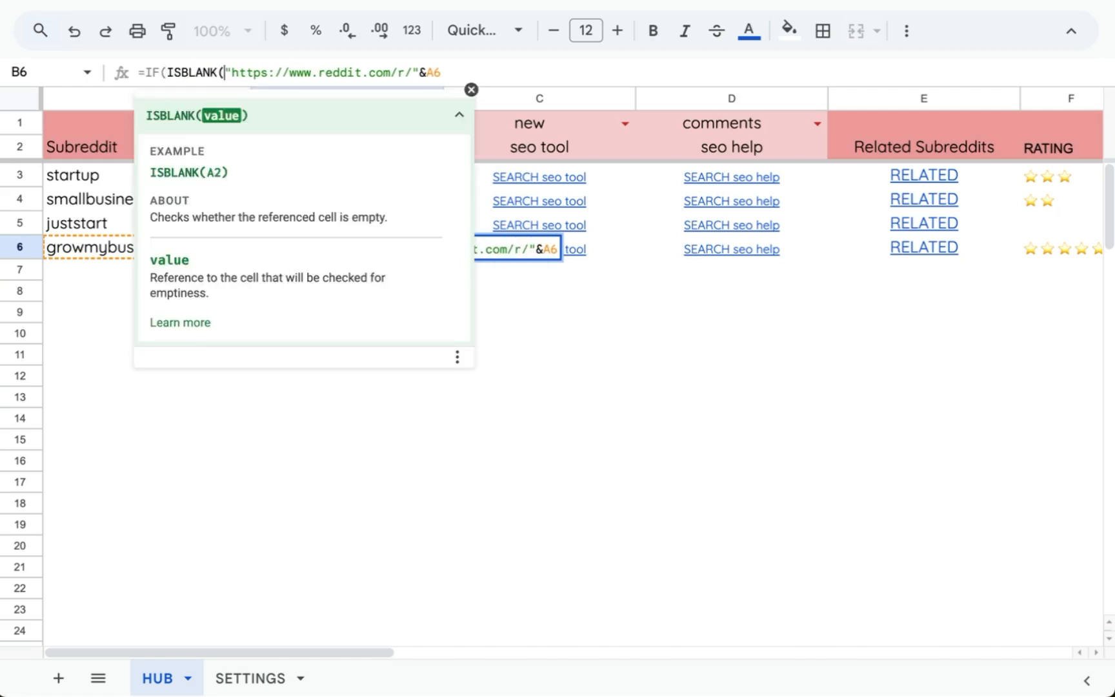
text(6),,)
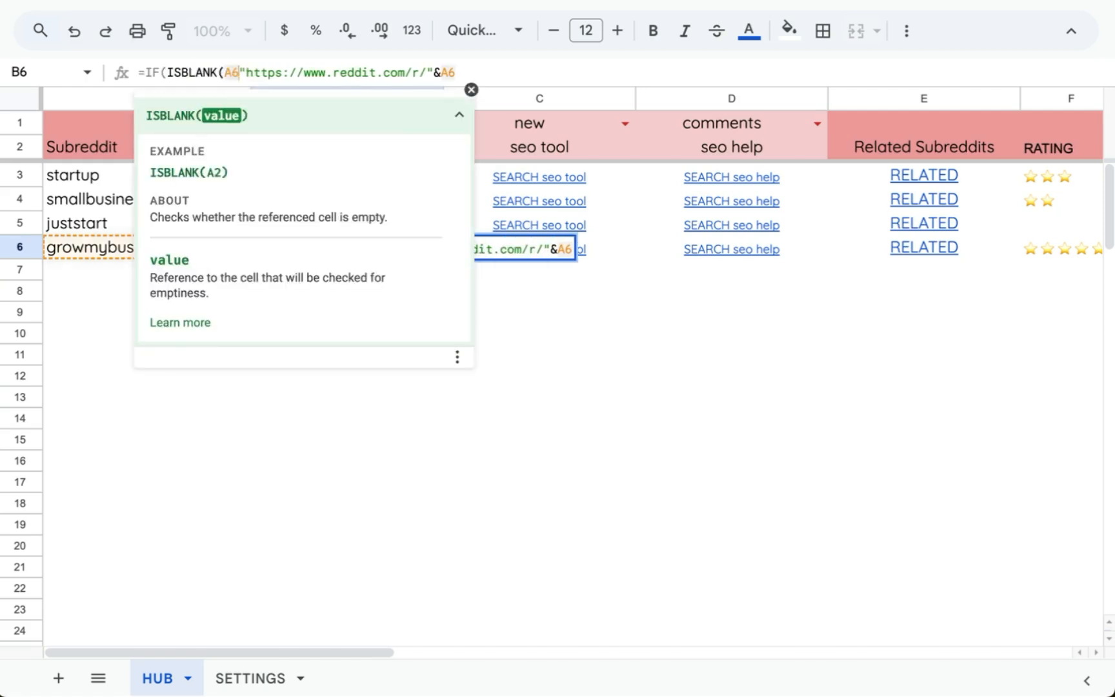
key(End)
text())
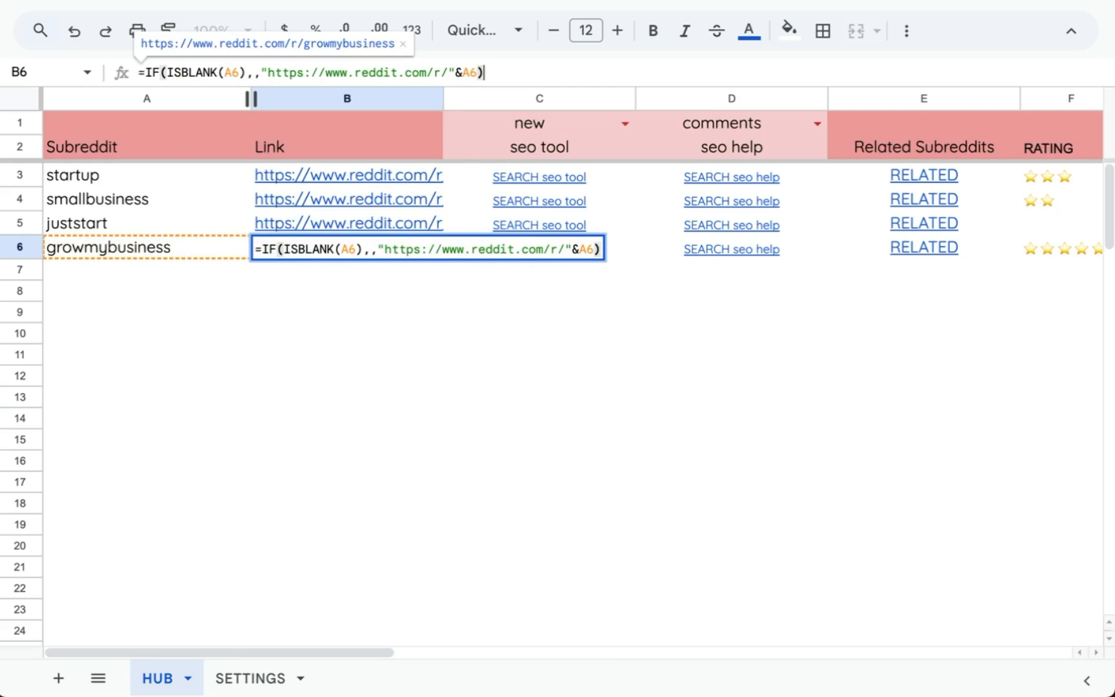
key(Return)
Copy the blank-safe link formula from B6 to B3:B5 and down the empty rows of column B
key(Up)
key(super+c)
key(Up)
key(super+v)
key(Up)
key(super+v)
key(Up)
key(super+v)
key(Down)
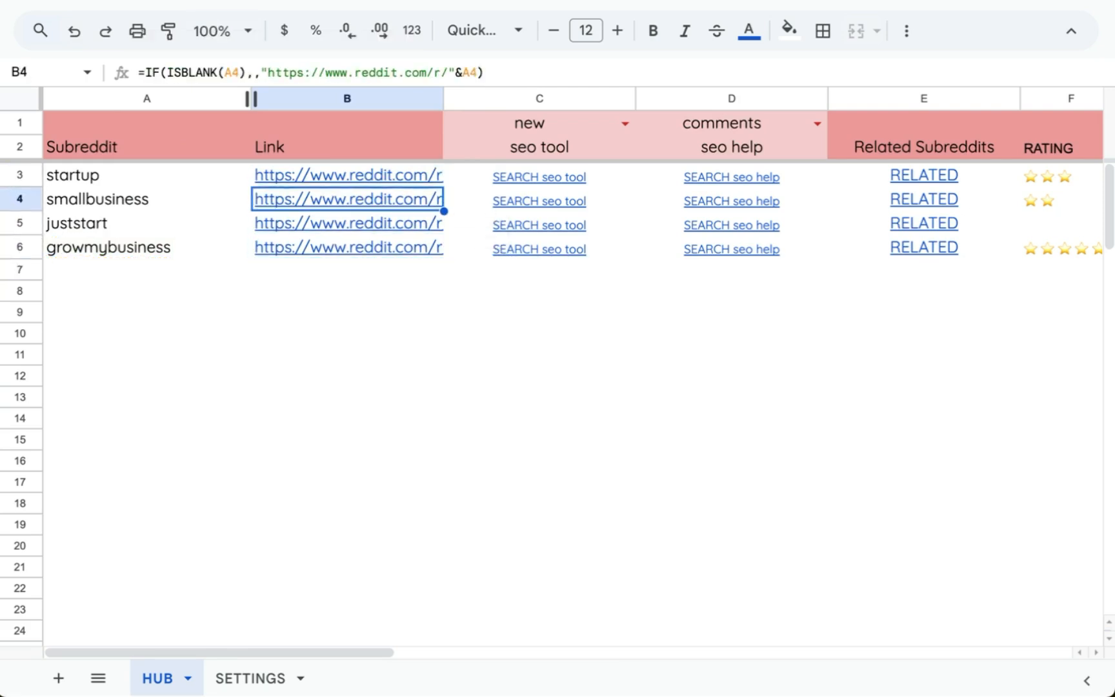
key(Down)
key(Down)
key(super+shift+Down)
key(Up)
key(Down)
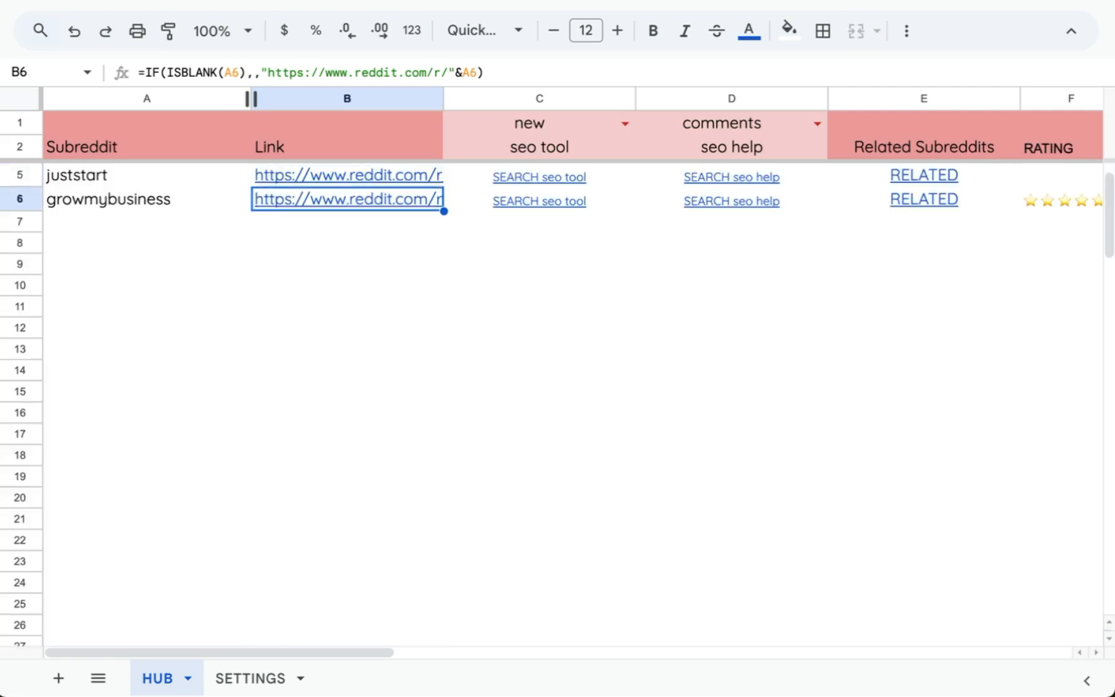
Enter digital_marketing as a new subreddit in A7 and check the link formula in B7
key(Up)
key(Up)
key(Up)
key(Up)
key(Up)
key(Left)
key(Down)
key(Down)
key(Down)
key(Down)
key(Down)
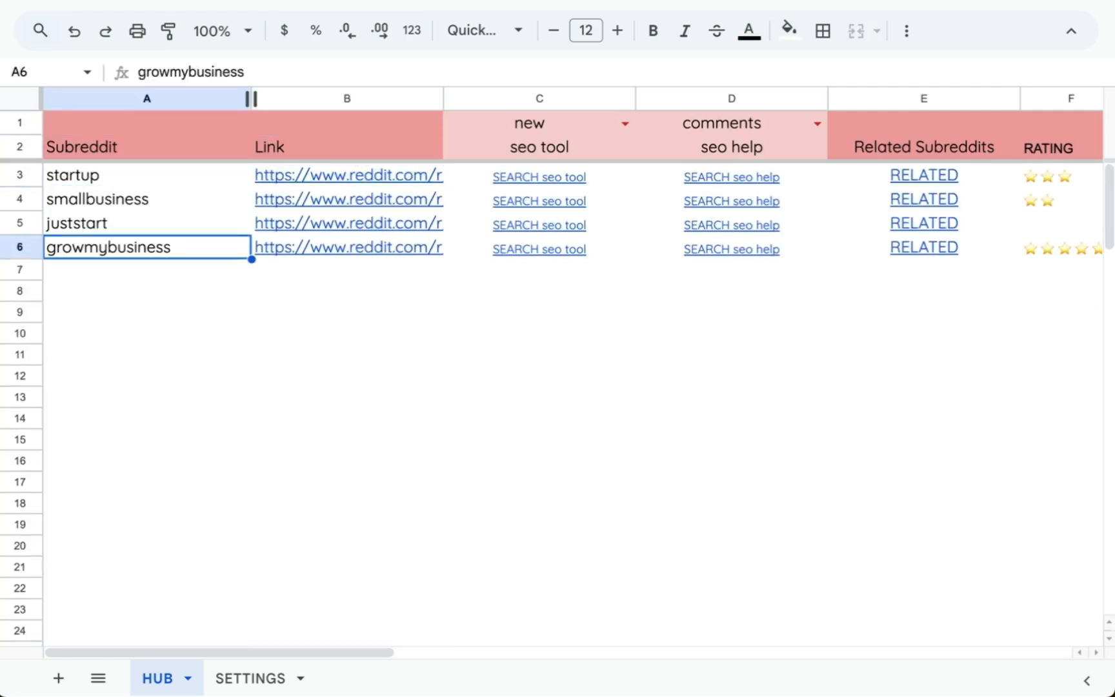
key(Down)
text(digital)
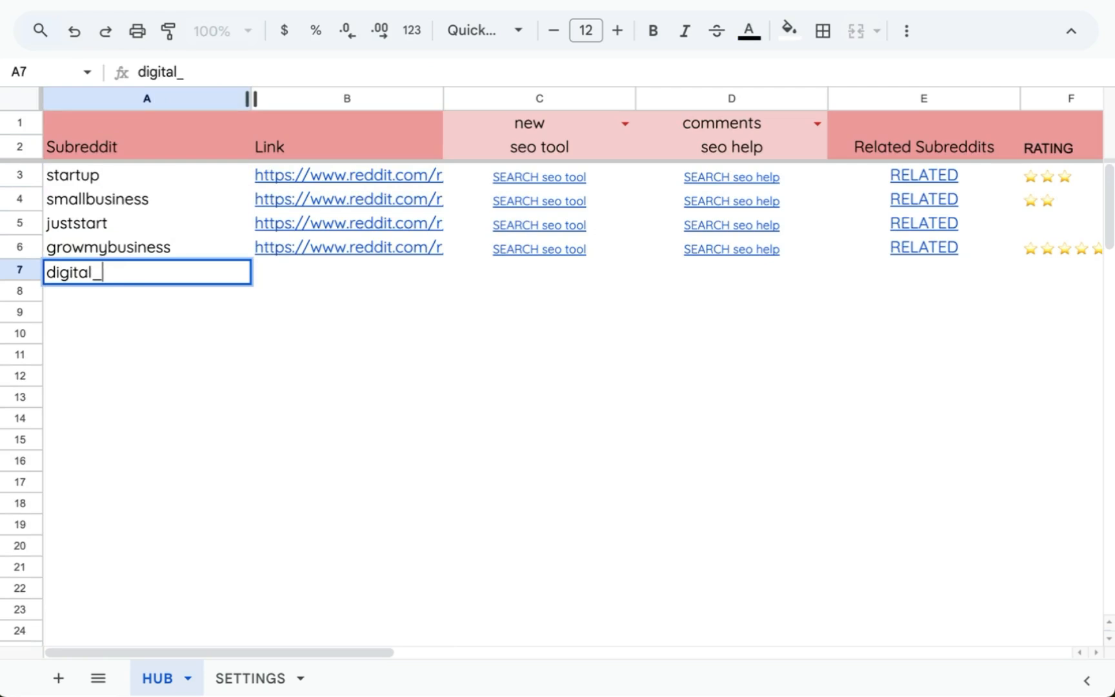
text(_marketing)
key(Return)
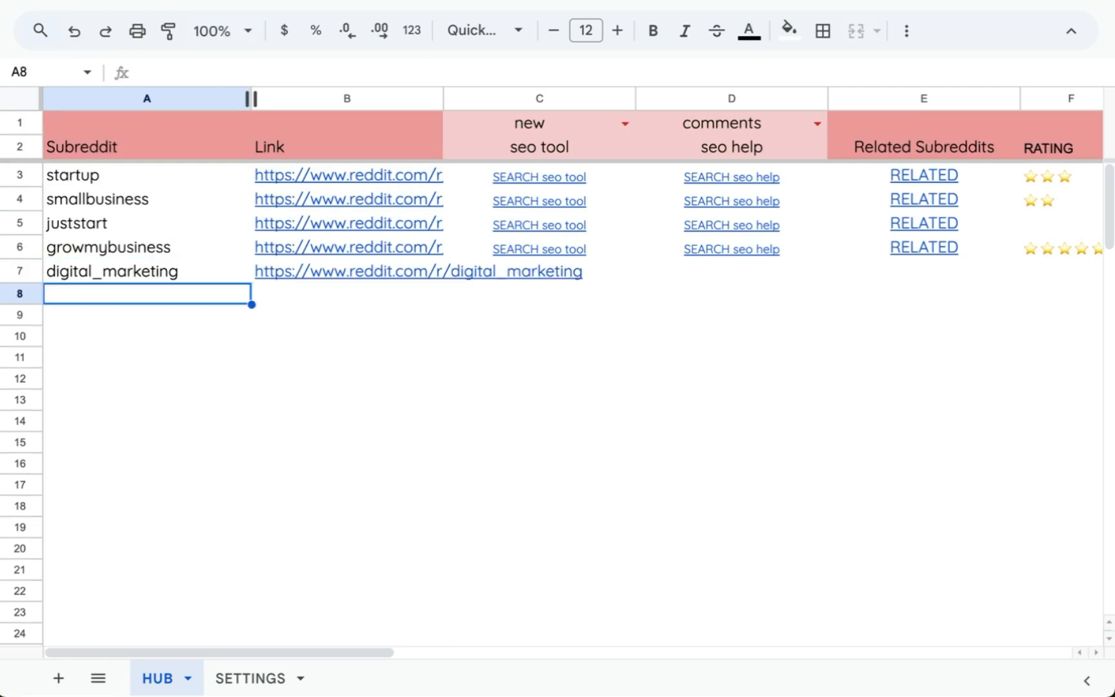
key(Up)
key(Right)
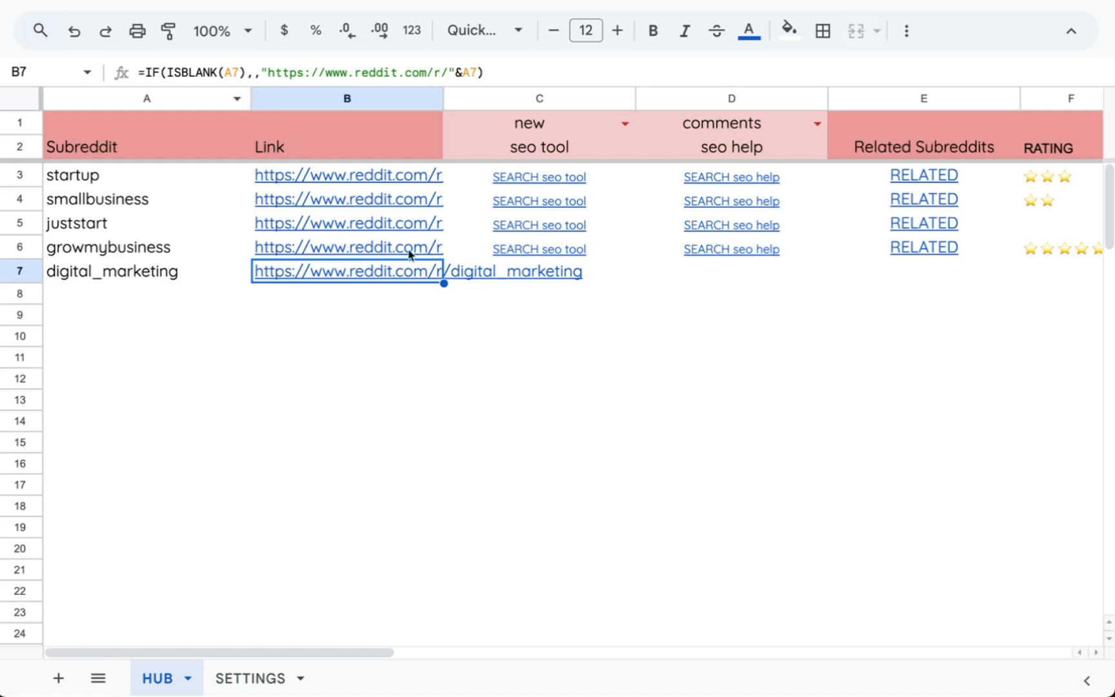
Wrap the keyword search HYPERLINK formula in C6 in IF(ISBLANK(A6),,...) so it stays empty without a subreddit
double_click(496, 252)
key(Up)
key(Right)
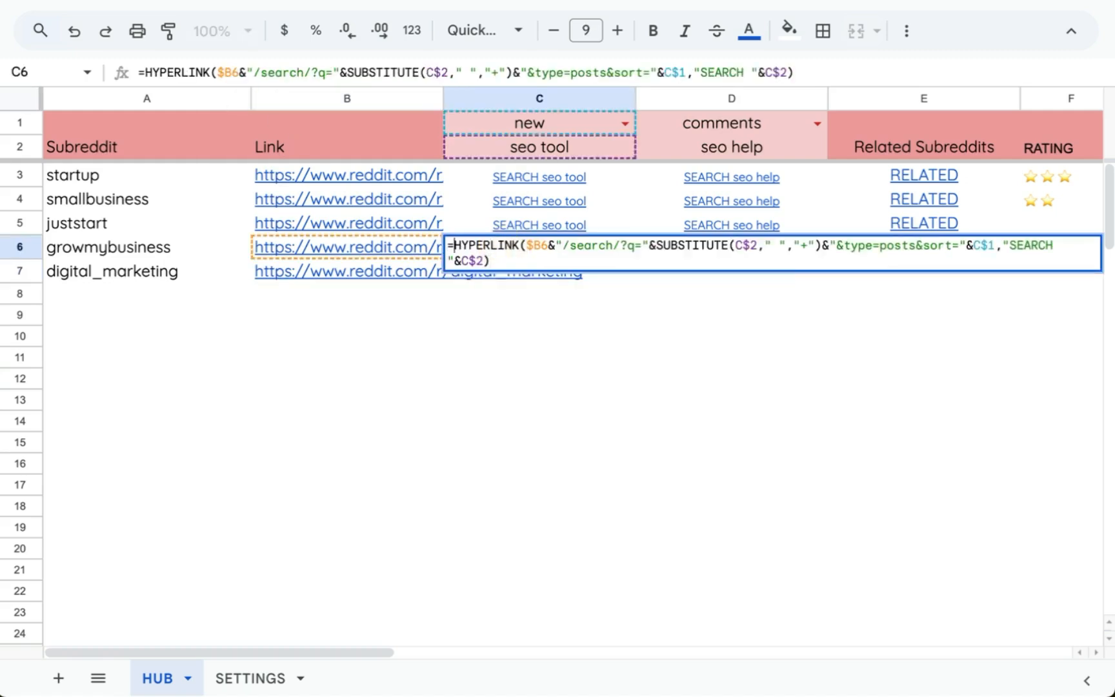
text(IF(ISBLANK(A6))
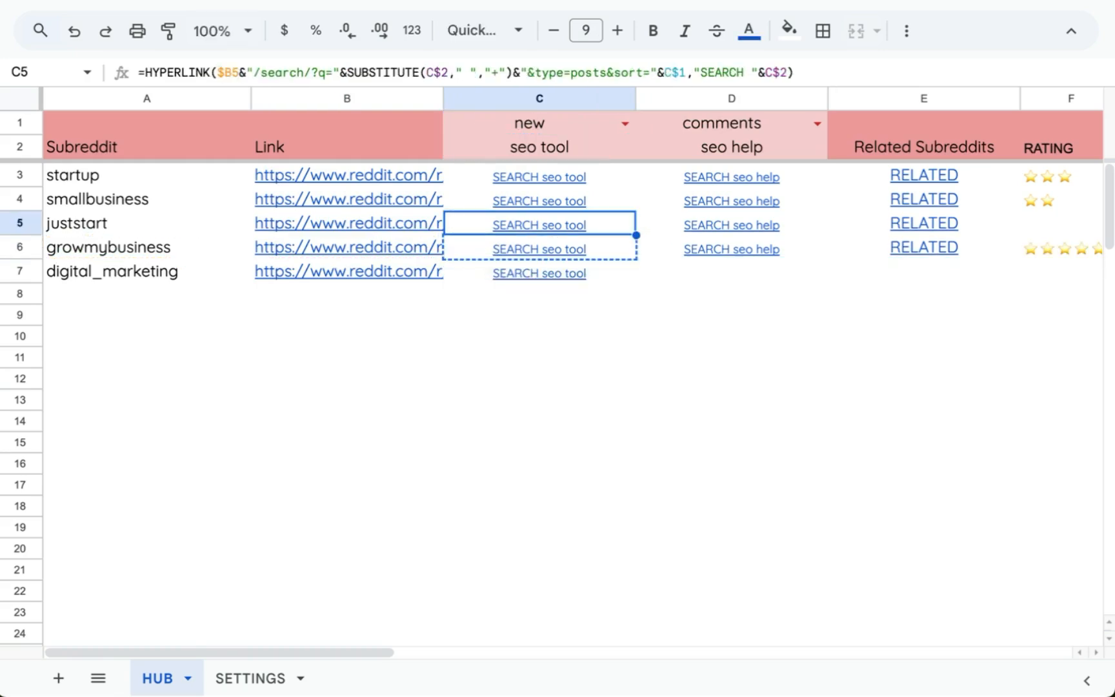
Copy the blank-safe search formula to C3:C5 and to C7:C117
key(shift+Up)
key(shift+Up)
key(ctrl+v)
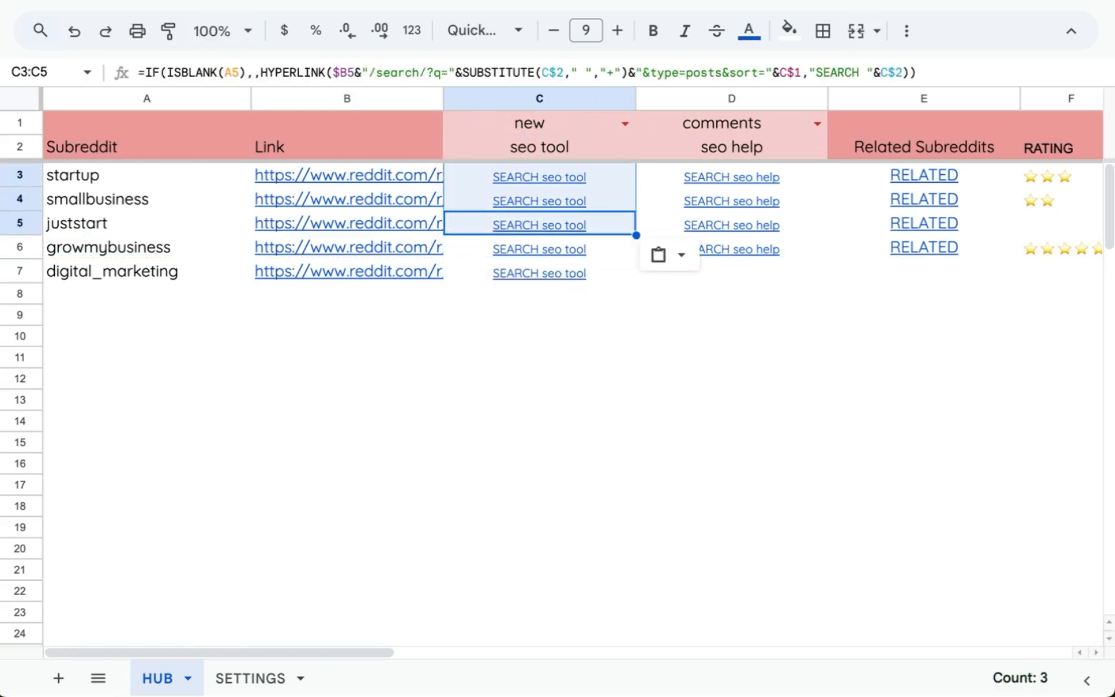
key(Down)
key(Down)
key(ctrl+shift+Down)
key(ctrl+v)
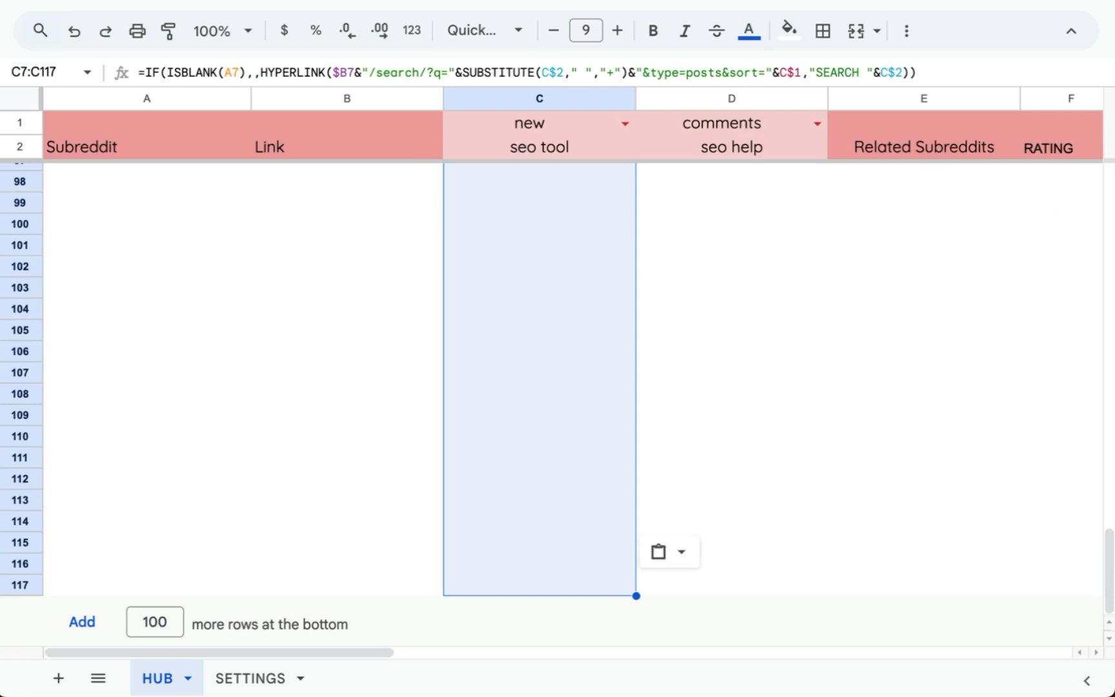
Check the search link in C7 and copy the blank-safe search formula down column D from row 7
key(ctrl+Up)
scroll(582, 262, up, 1)
click(582, 262)
click(608, 263)
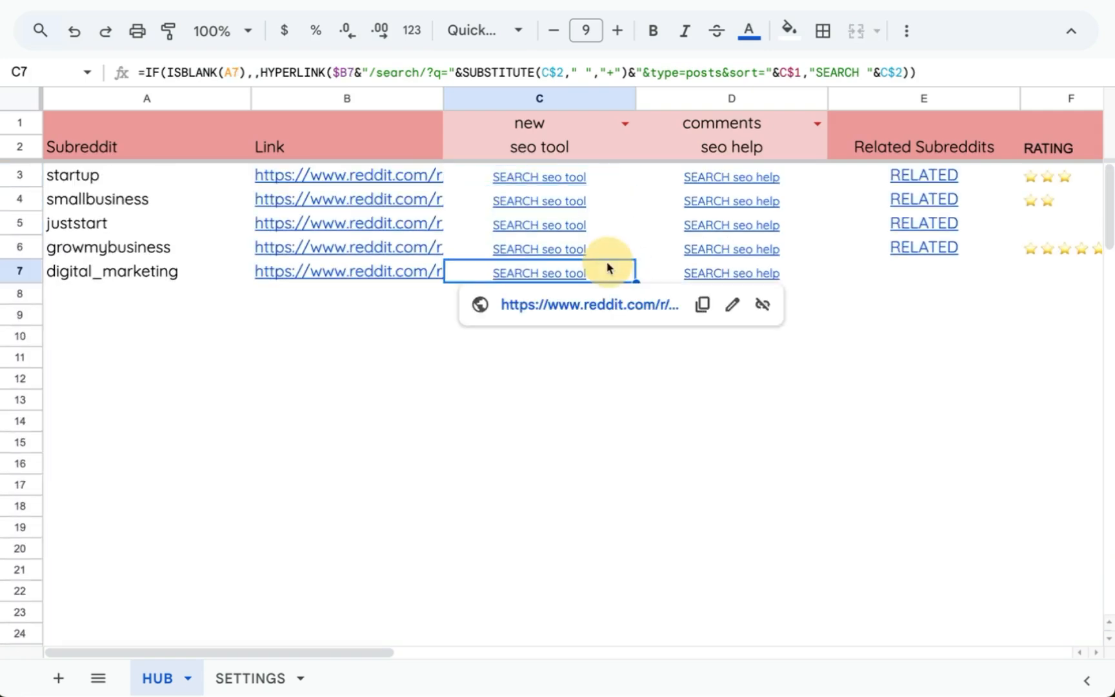
key(Right)
key(ctrl+shift+Down)
key(ctrl+v)
Wrap the related-subreddits HYPERLINK formula in E6 in IF(ISBLANK($A6),,...) so it stays empty without a subreddit
key(Up)
key(Up)
key(Up)
key(Right)
key(Right)
key(Down)
key(Down)
key(Down)
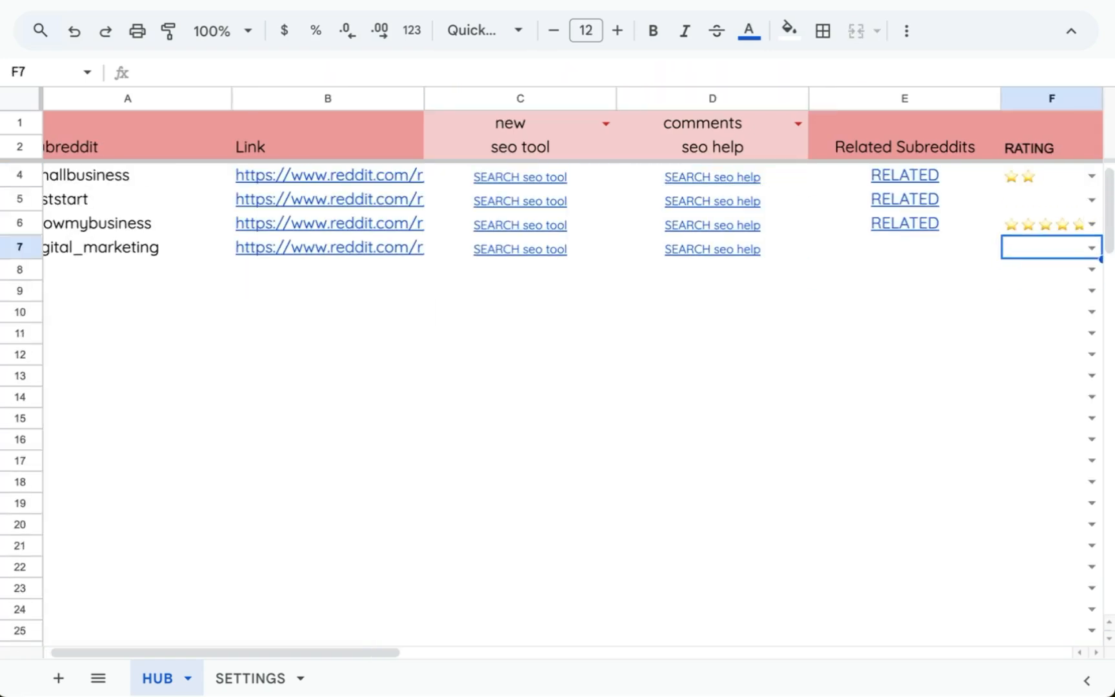
key(Left)
key(Up)
key(Up)
text(IF()
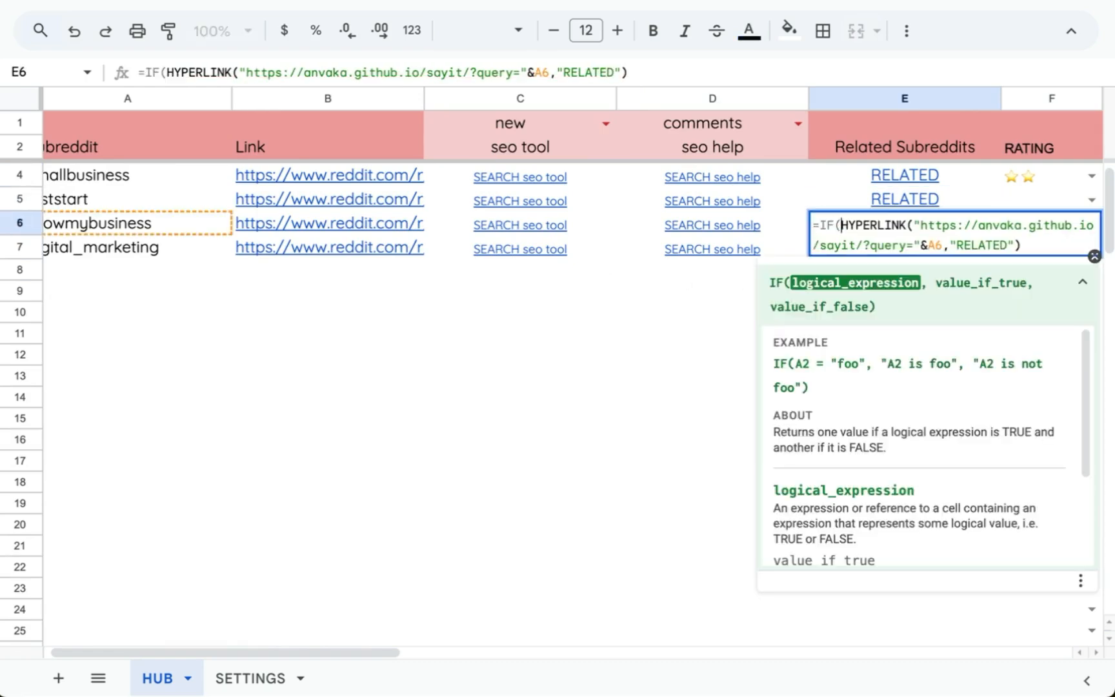
text(ISBLANK($A)
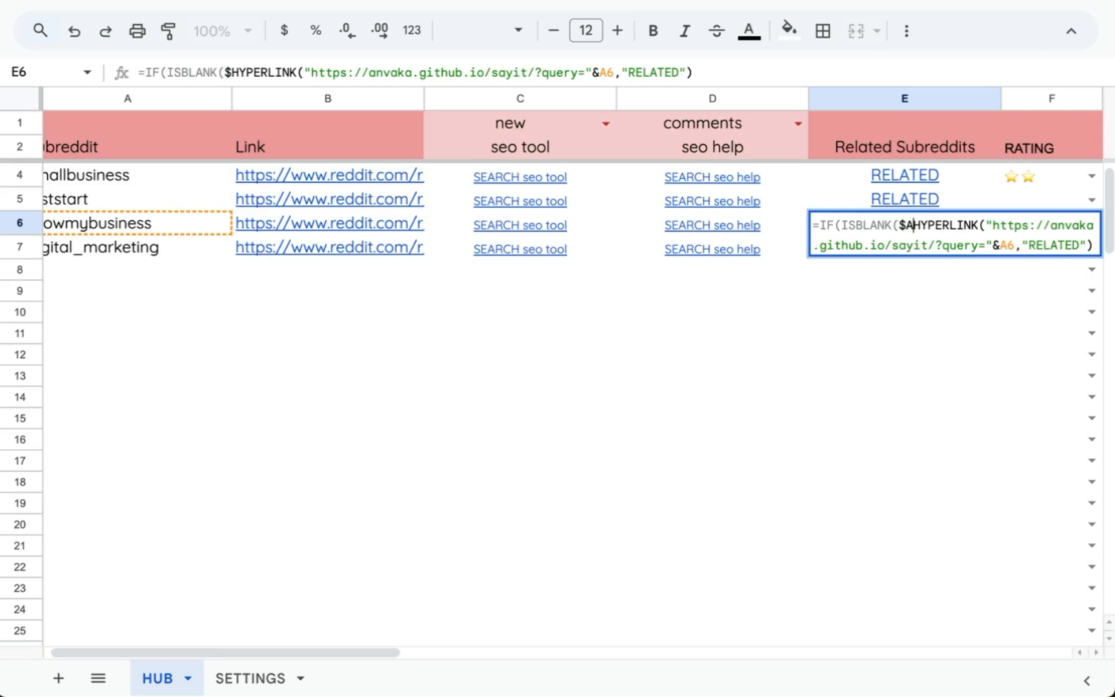
text(6),"",)
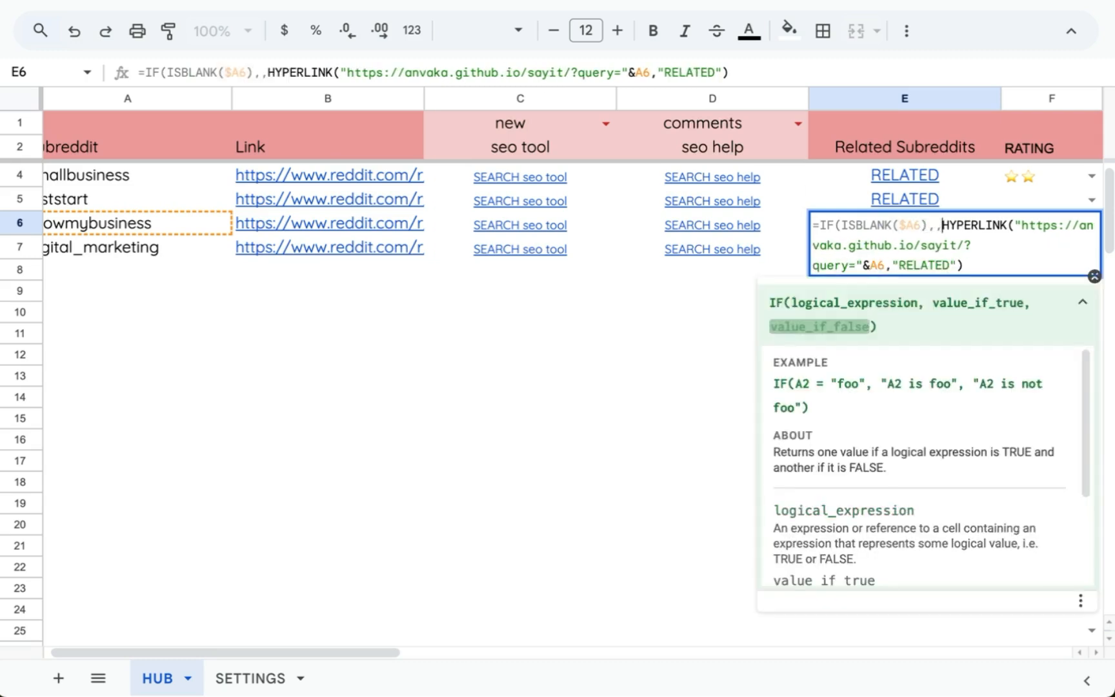
key(Return)
Copy the blank-safe related-subreddits formula to the other subreddit rows and down the rest of column E
key(Up)
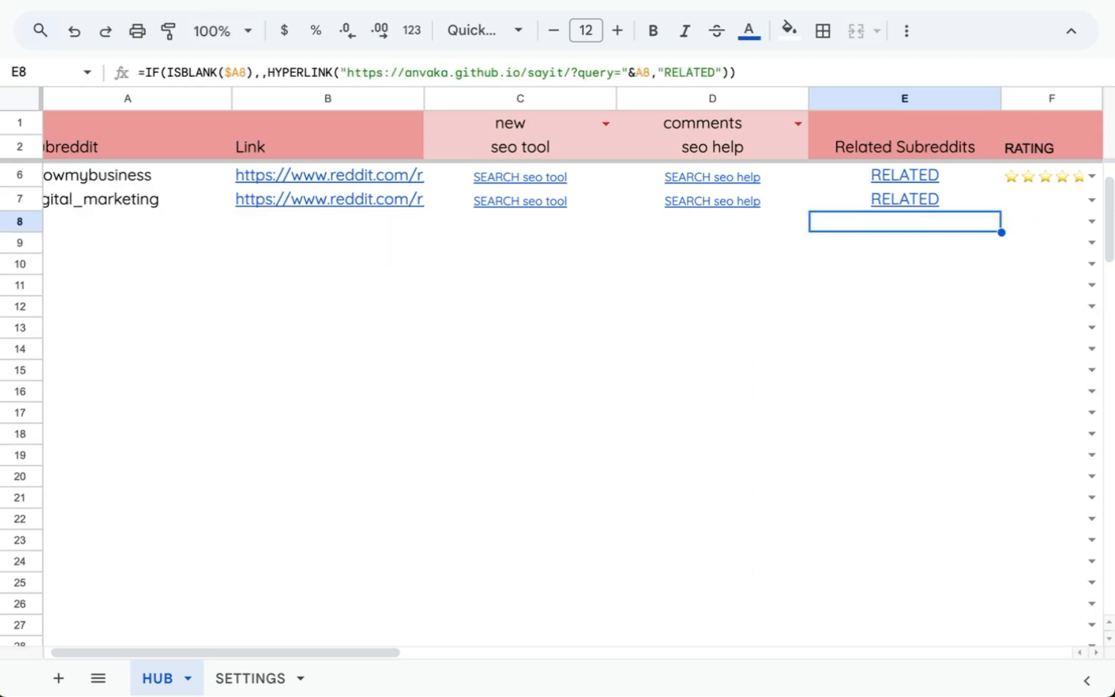
key(super+c)
key(Up)
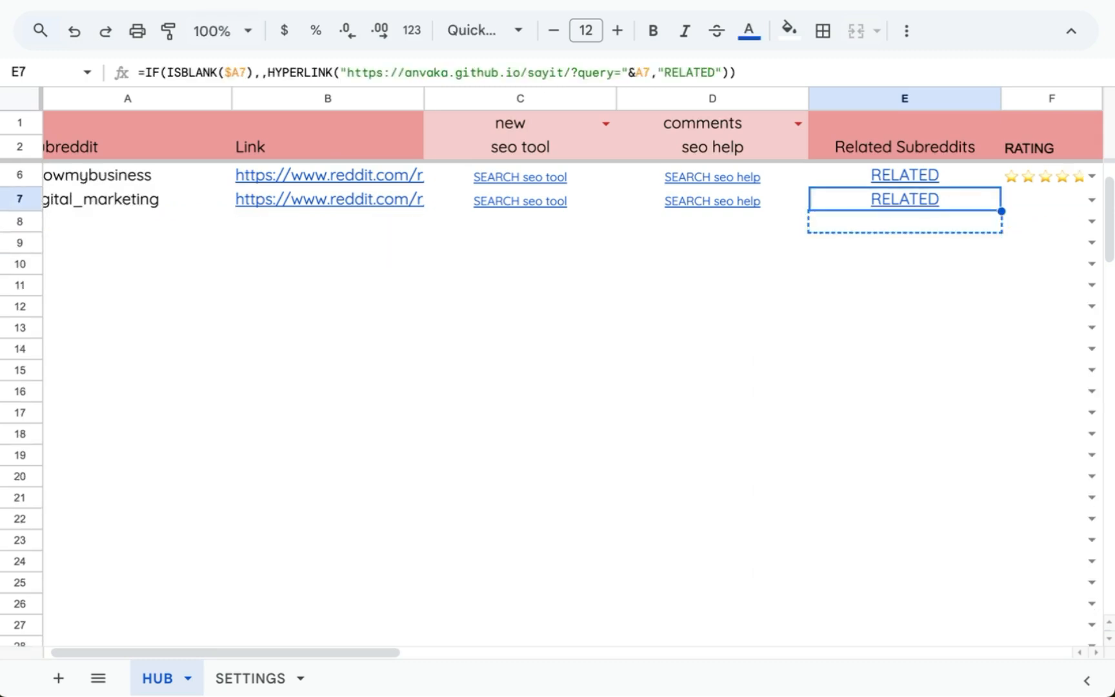
key(super+c)
key(super+shift+Up)
key(super+shift+Down)
key(super+Up)
key(Down)
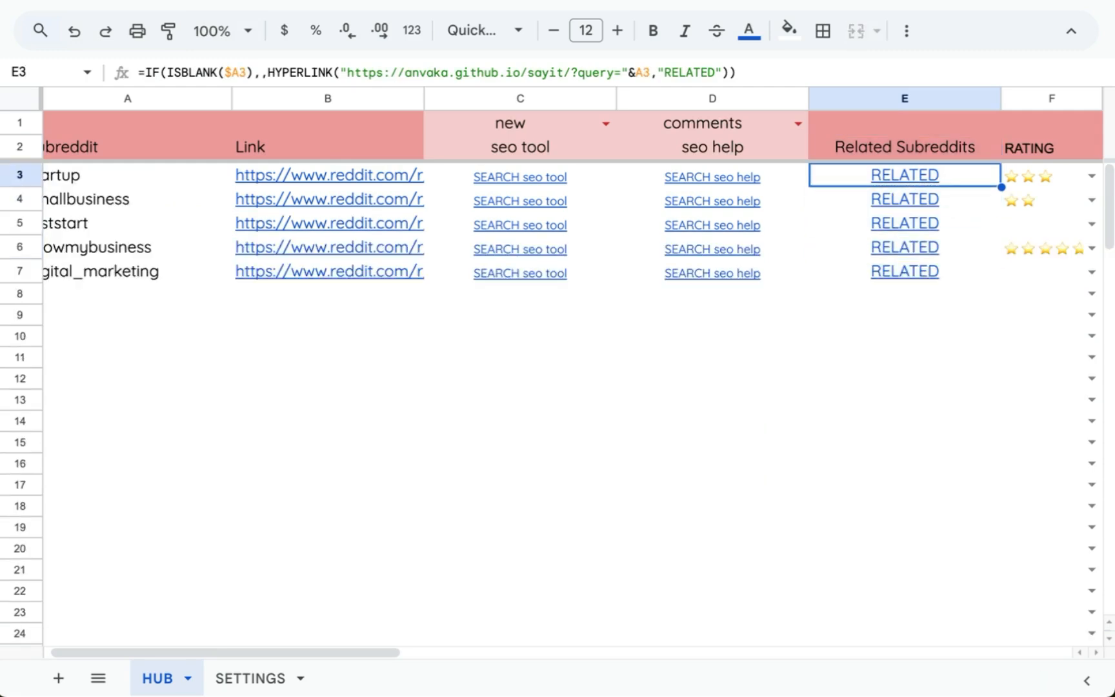
Enter business_tools as a new subreddit in A8 and check the link formula in B8
key(Down)
key(Down)
key(Down)
key(Down)
key(Left)
key(Left)
key(Left)
key(Left)
key(Down)
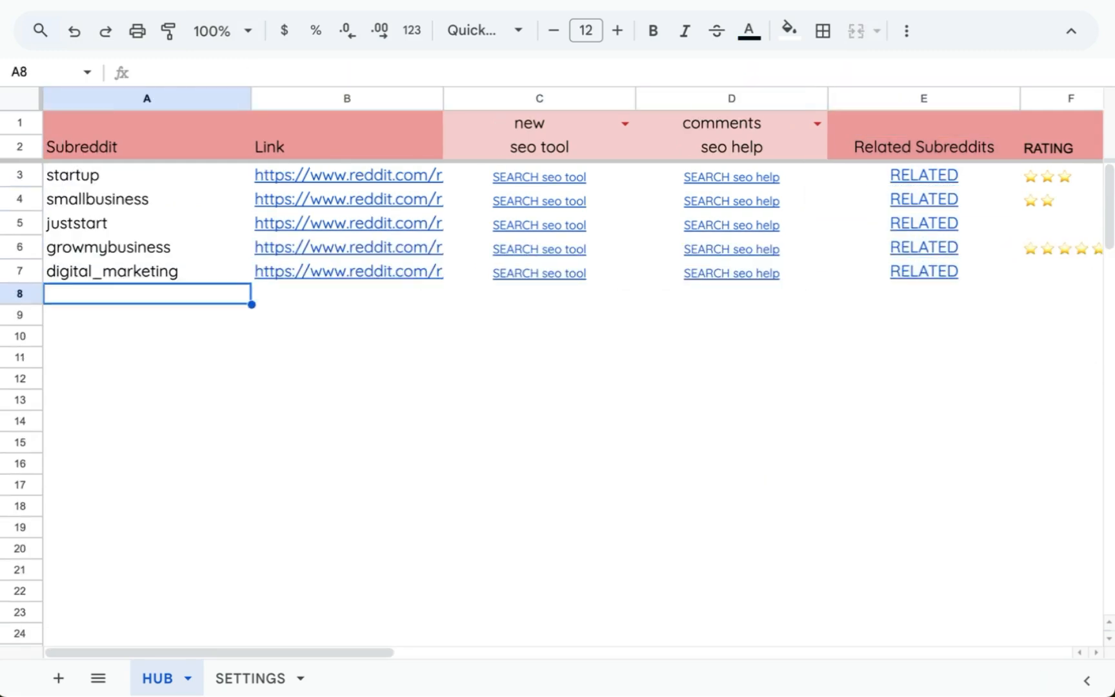
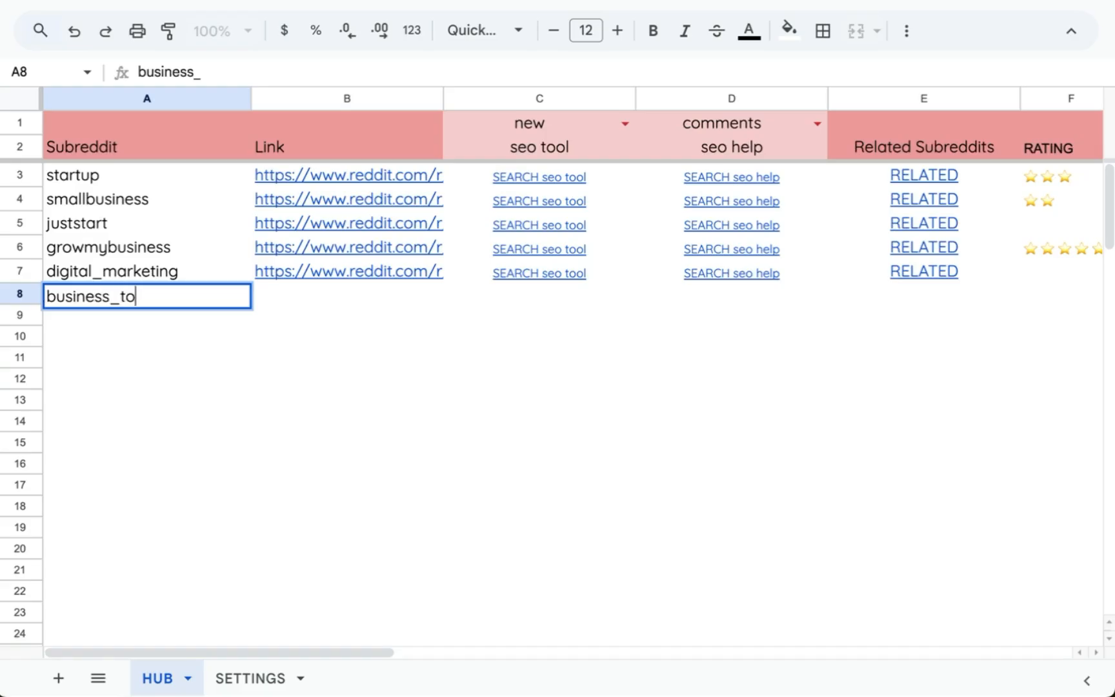
text(ols)
key(Return)
key(Right)
key(Up)
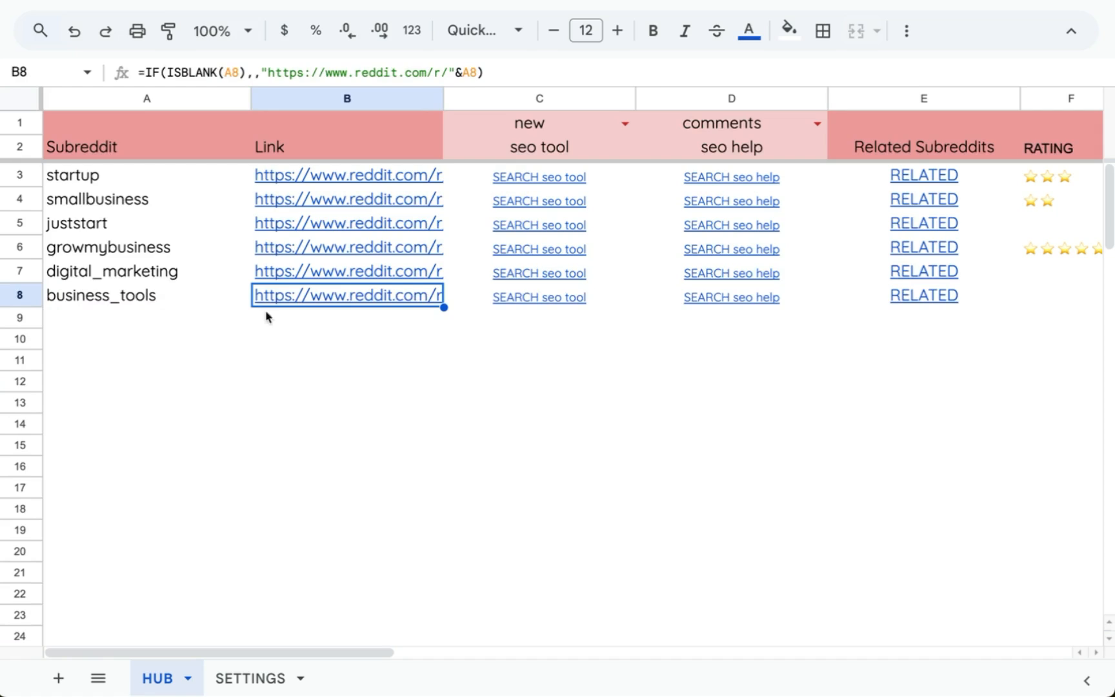
Clear the test subreddits from A7:A8
click(502, 282)
click(564, 153)
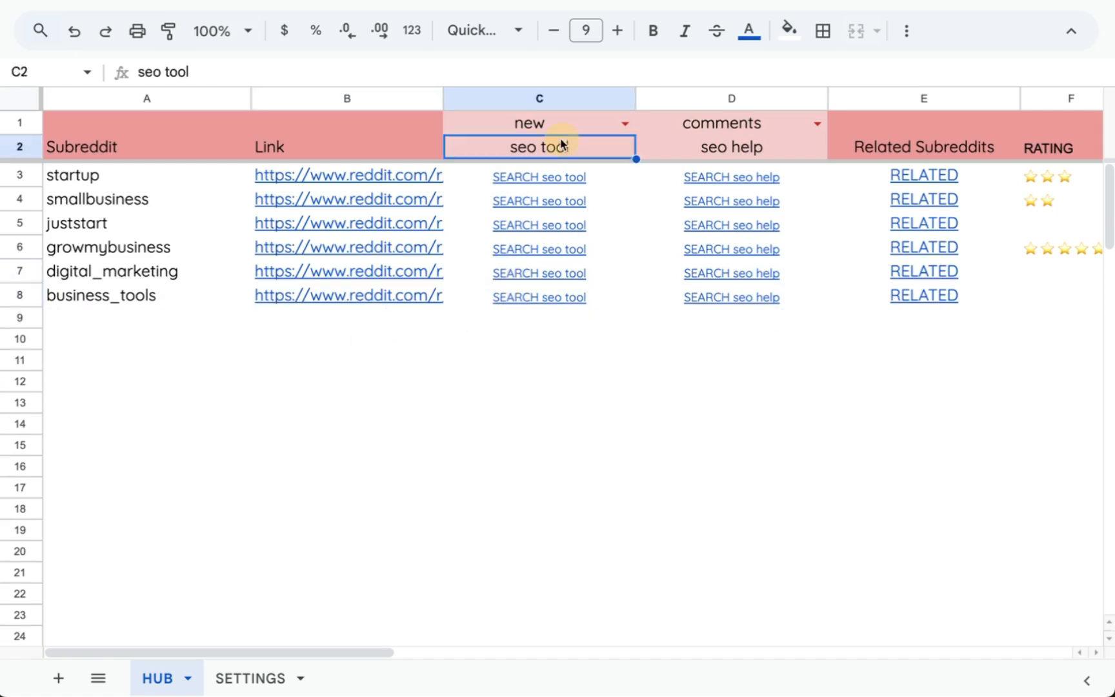
click(127, 281)
mouse_move(113, 298)
mouse_down()
mouse_move(119, 209)
mouse_move(125, 283)
mouse_up()
key(Delete)
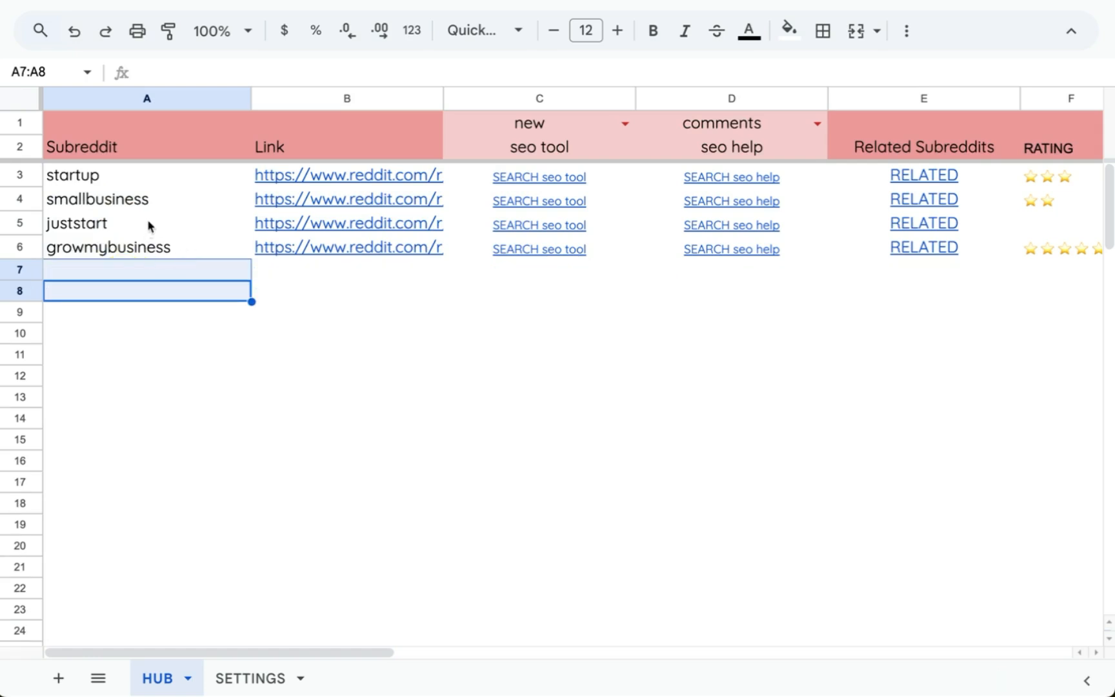
Review the subreddit list in column A, the rating columns and the keyword search in column D
drag(147, 199, 193, 609)
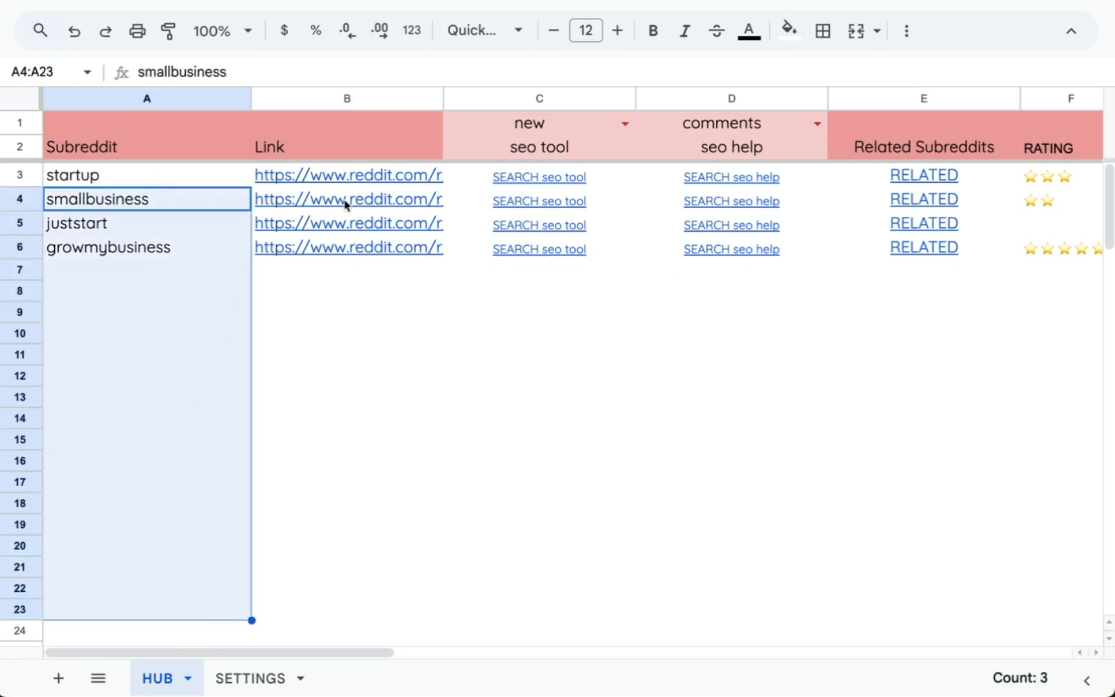
scroll(662, 274, right, 3)
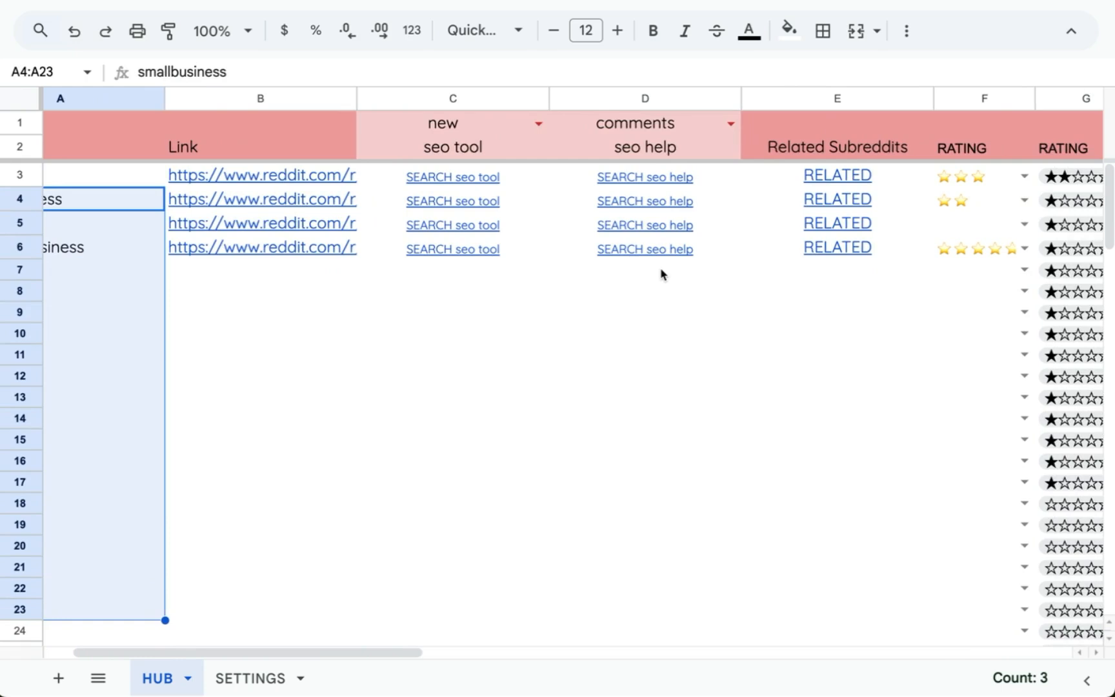
scroll(662, 274, left, 3)
click(730, 148)
click(757, 98)
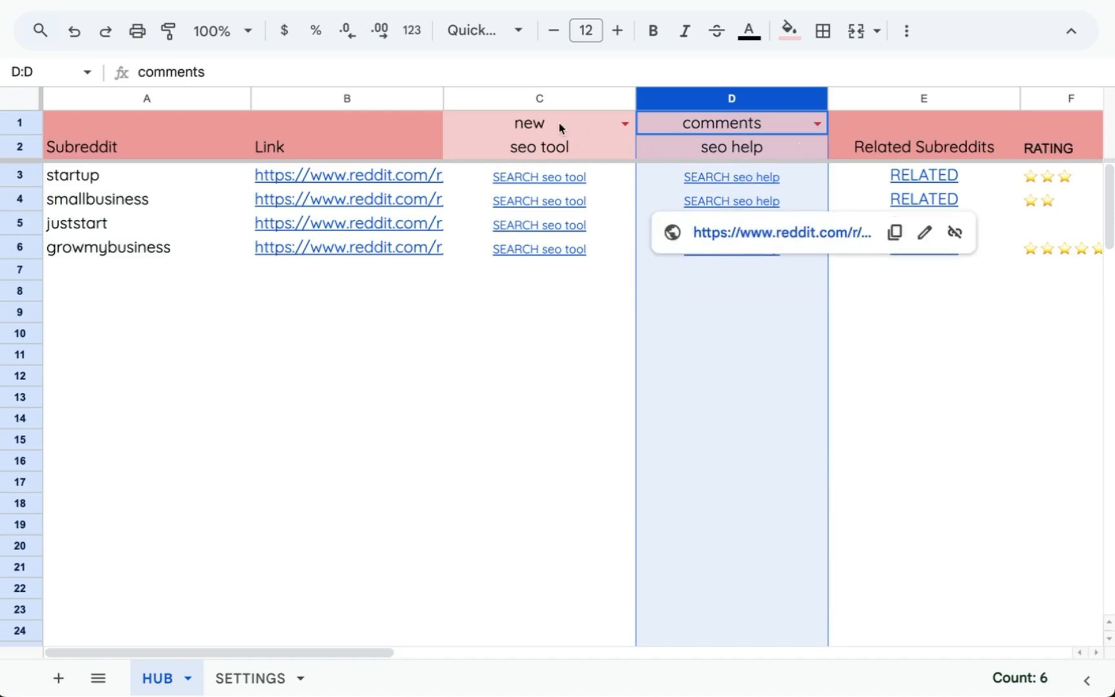
drag(561, 127, 692, 145)
drag(603, 149, 673, 151)
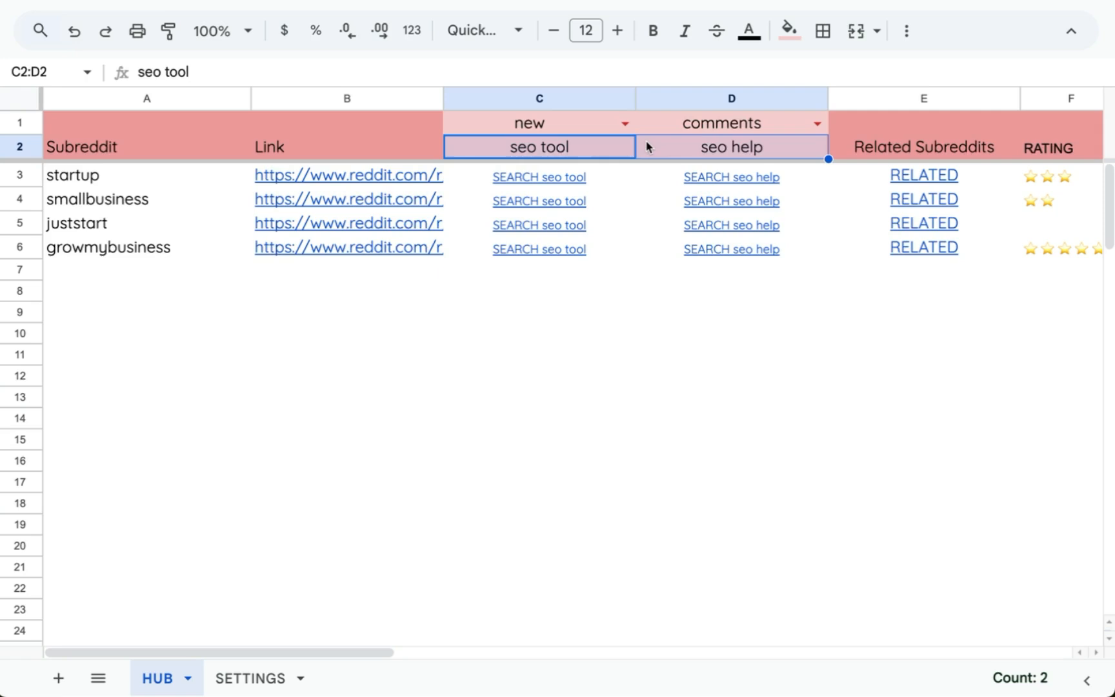
mouse_move(582, 185)
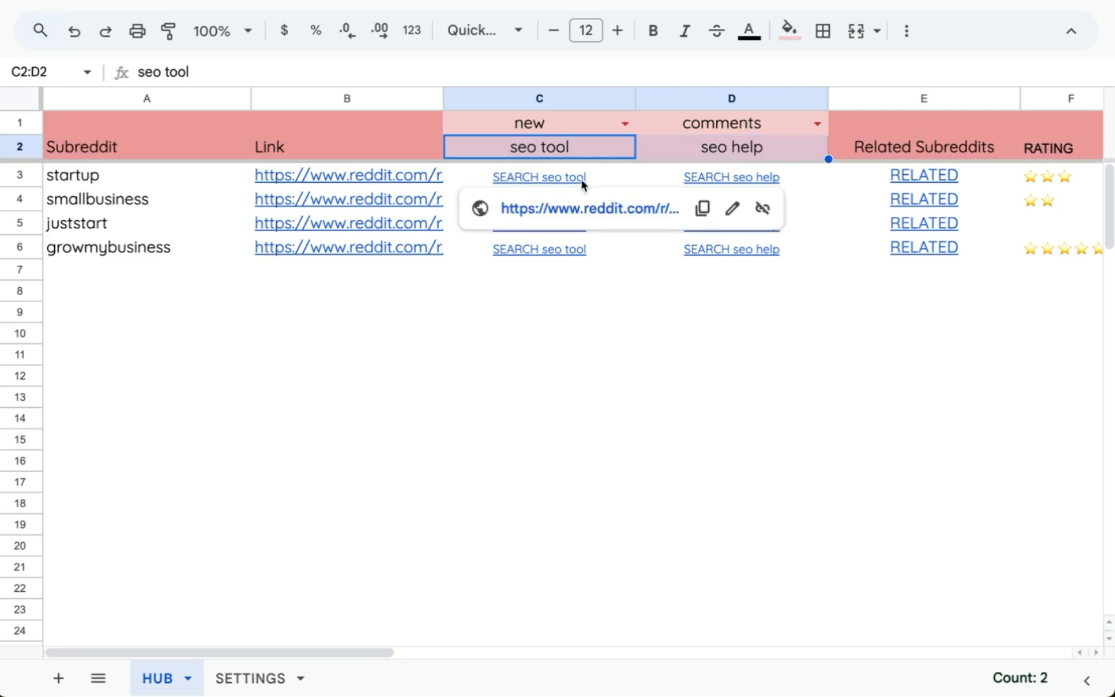
Open the Apps Script editor and replace its code with the two-function custom menu snippet copied from bettersheets.co/snippets
click(437, 2)
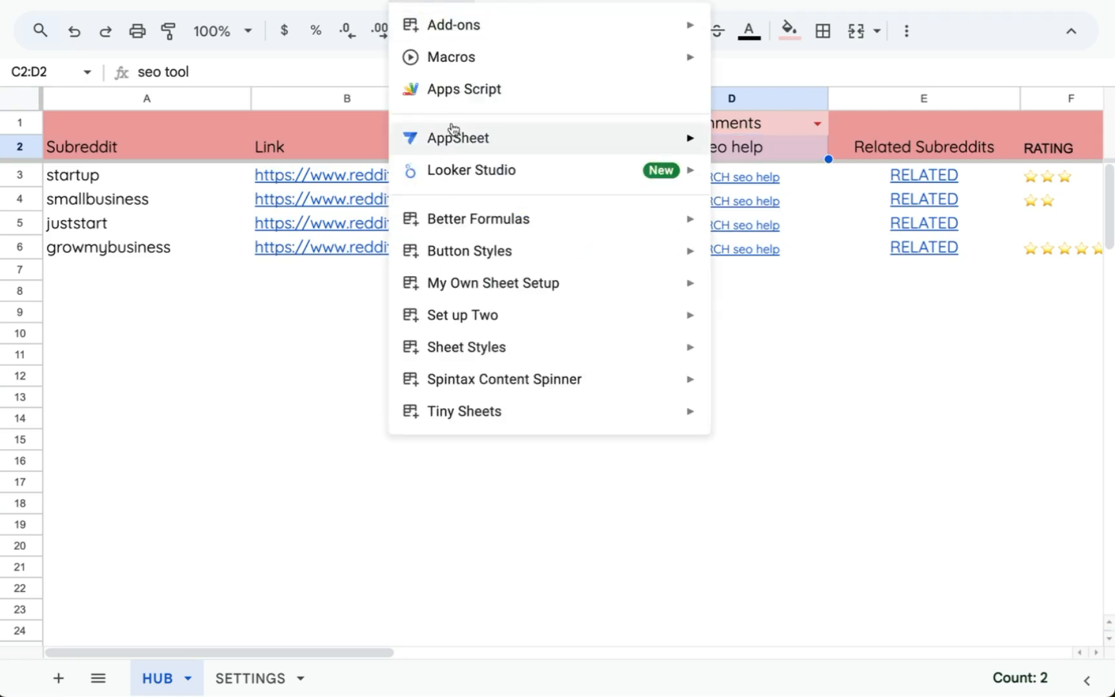
click(469, 90)
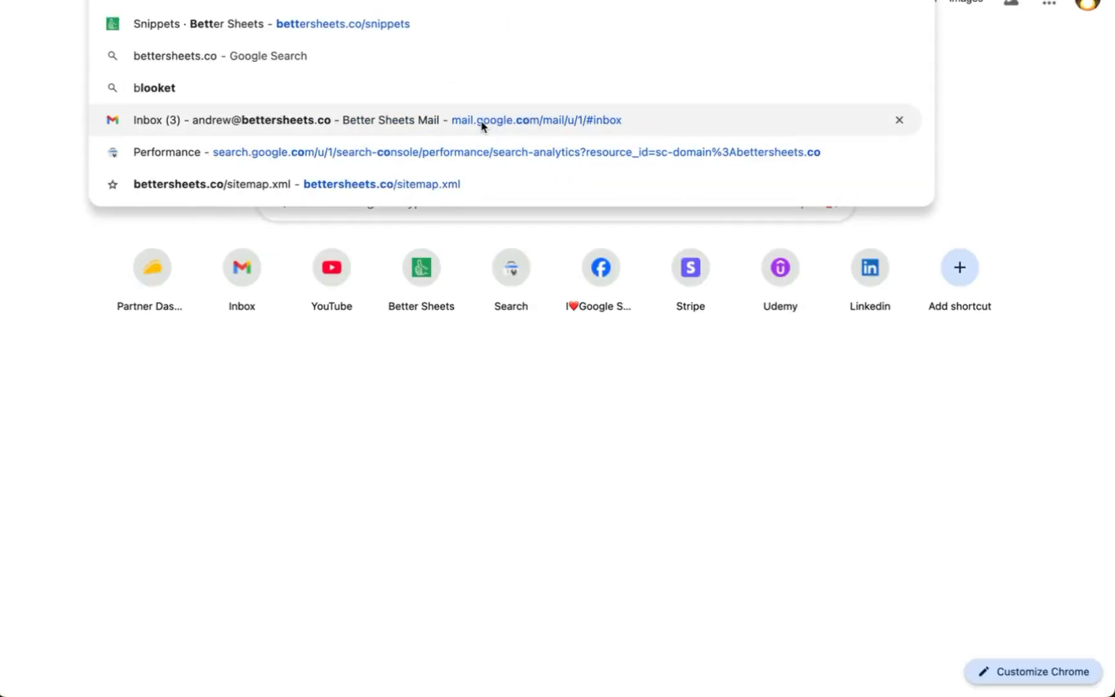
text(/snip)
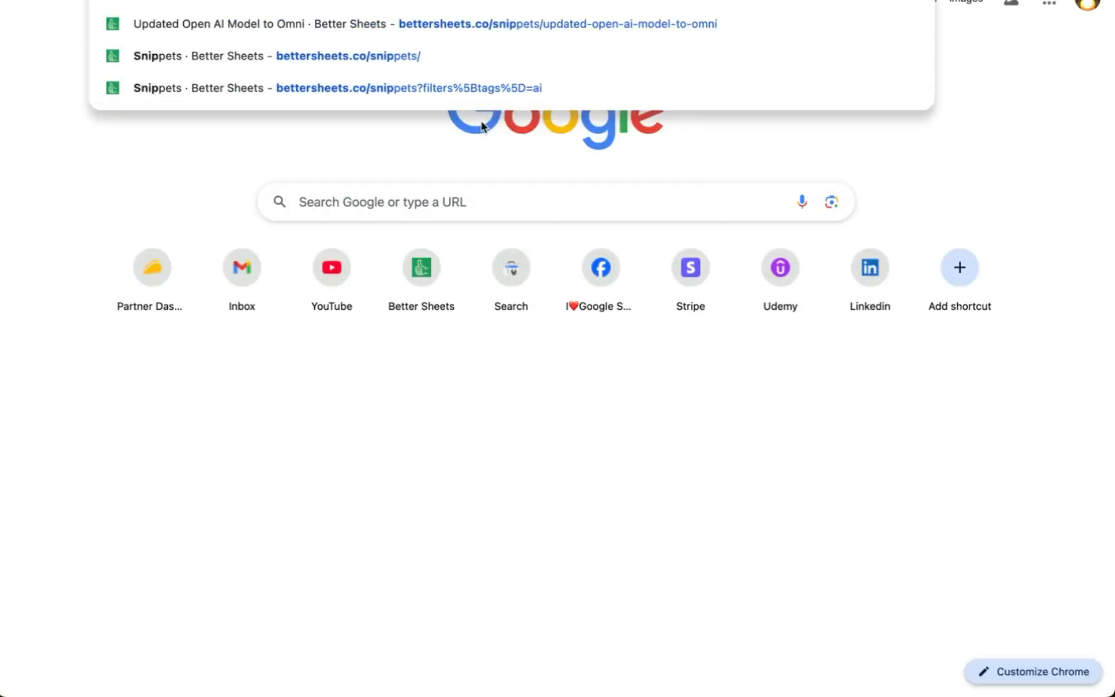
key(Return)
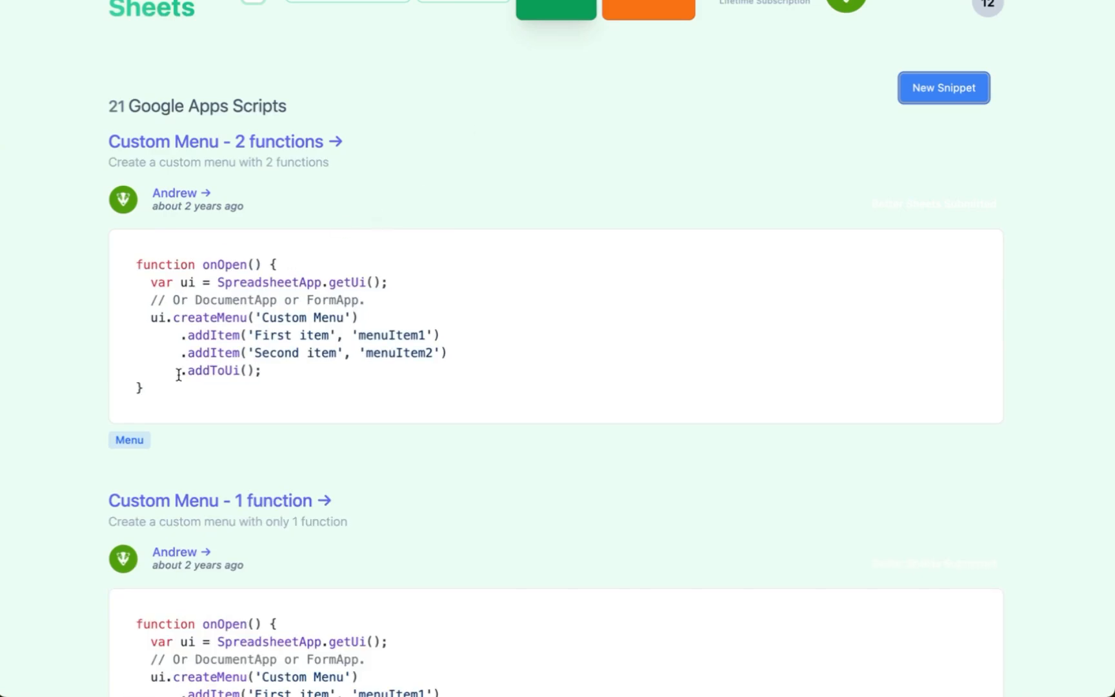
drag(153, 395, 102, 271)
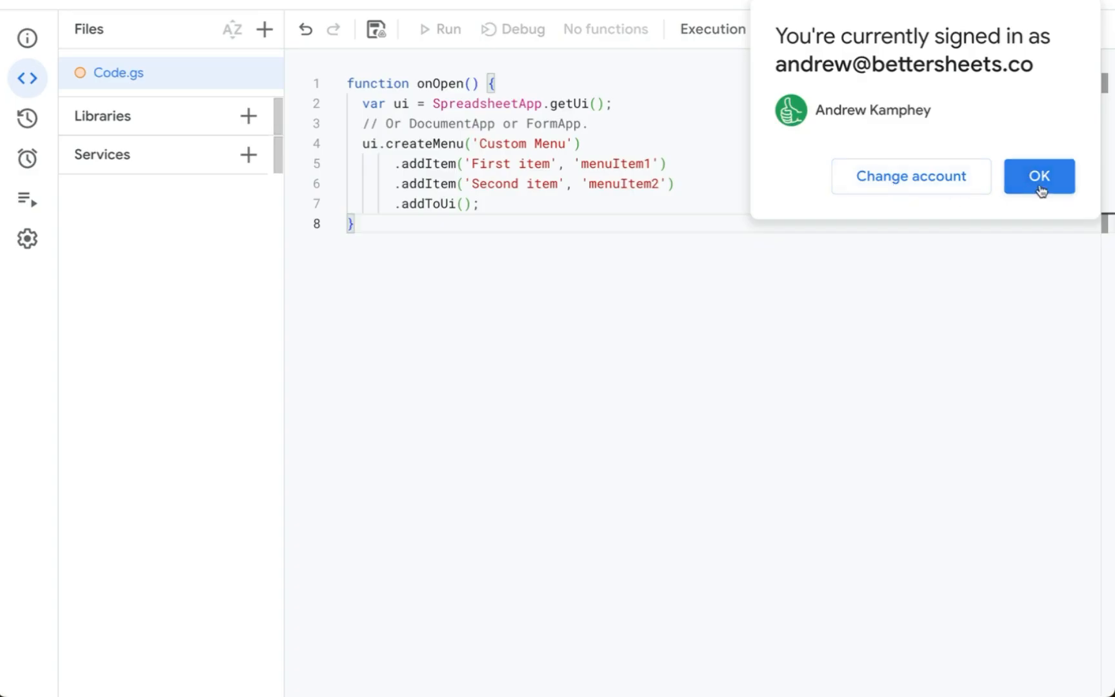
click(1041, 176)
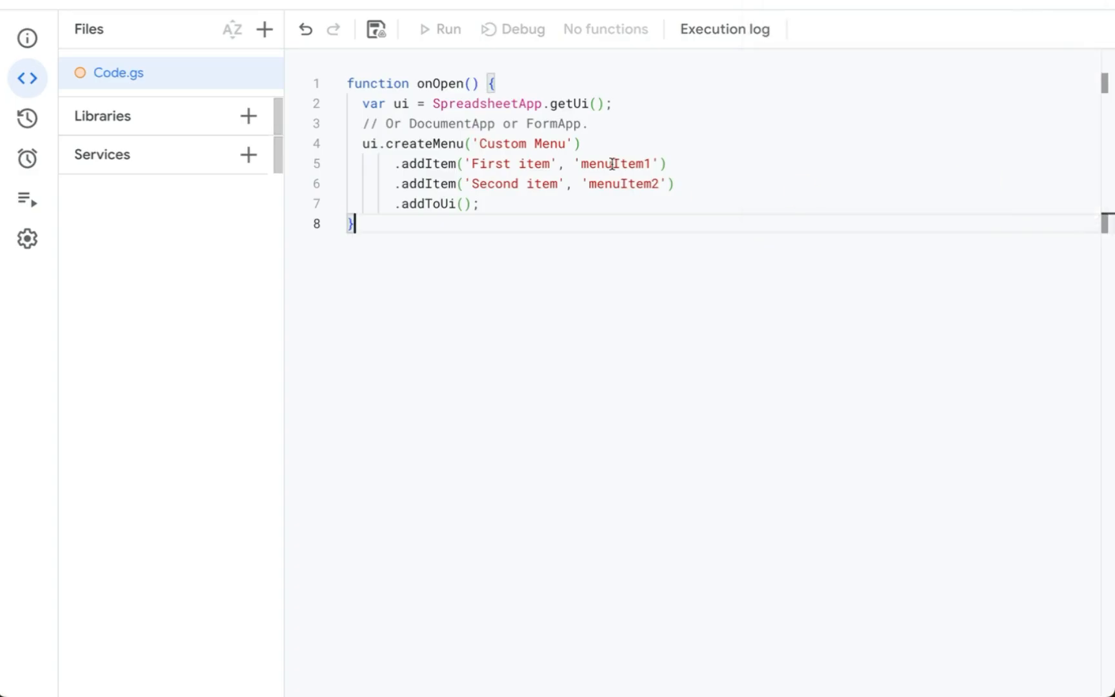
Remove the comment line from onOpen and rename the custom menu to SubSpyHub
triple_click(612, 128)
key(BackSpace)
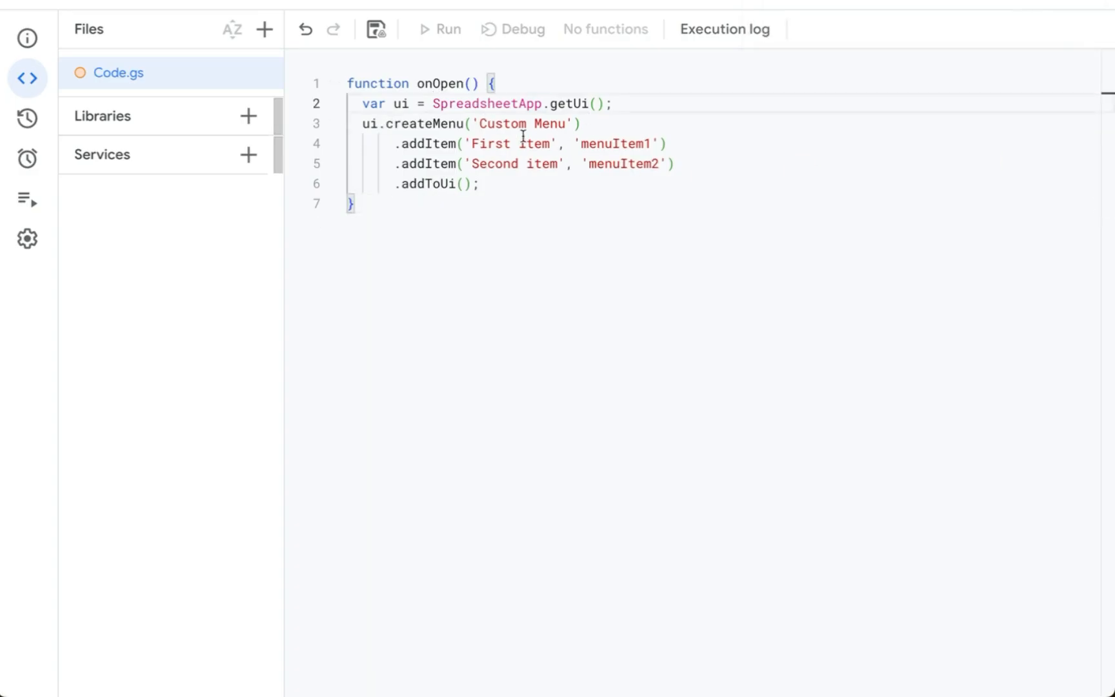
double_click(507, 123)
text(SubSpyHu)
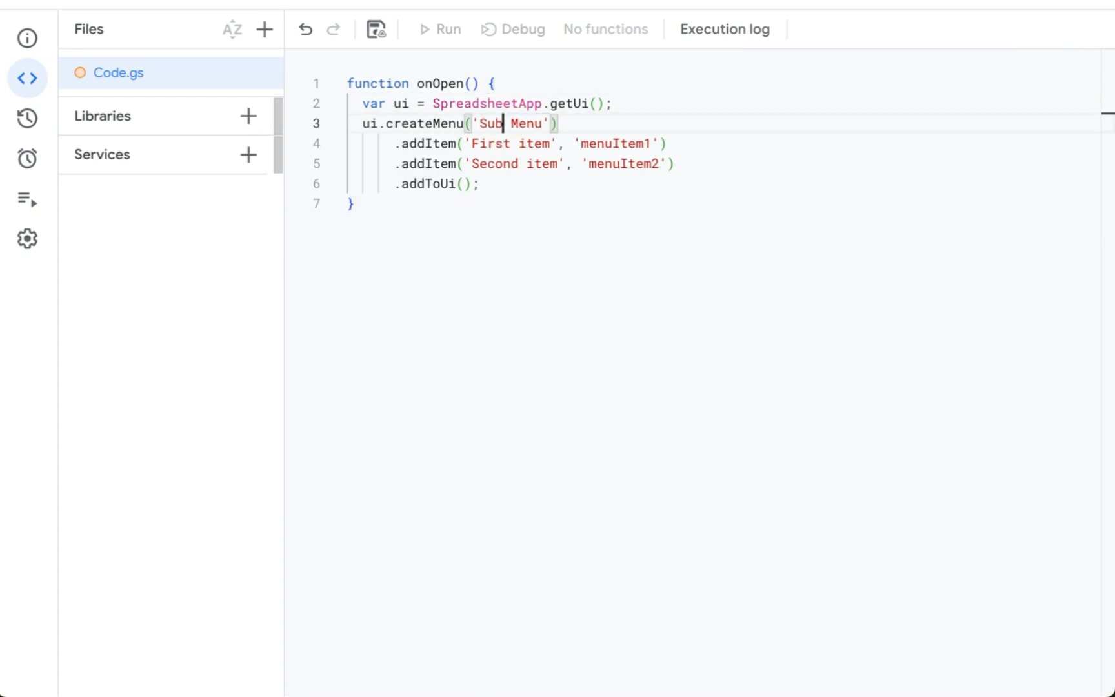
text(b)
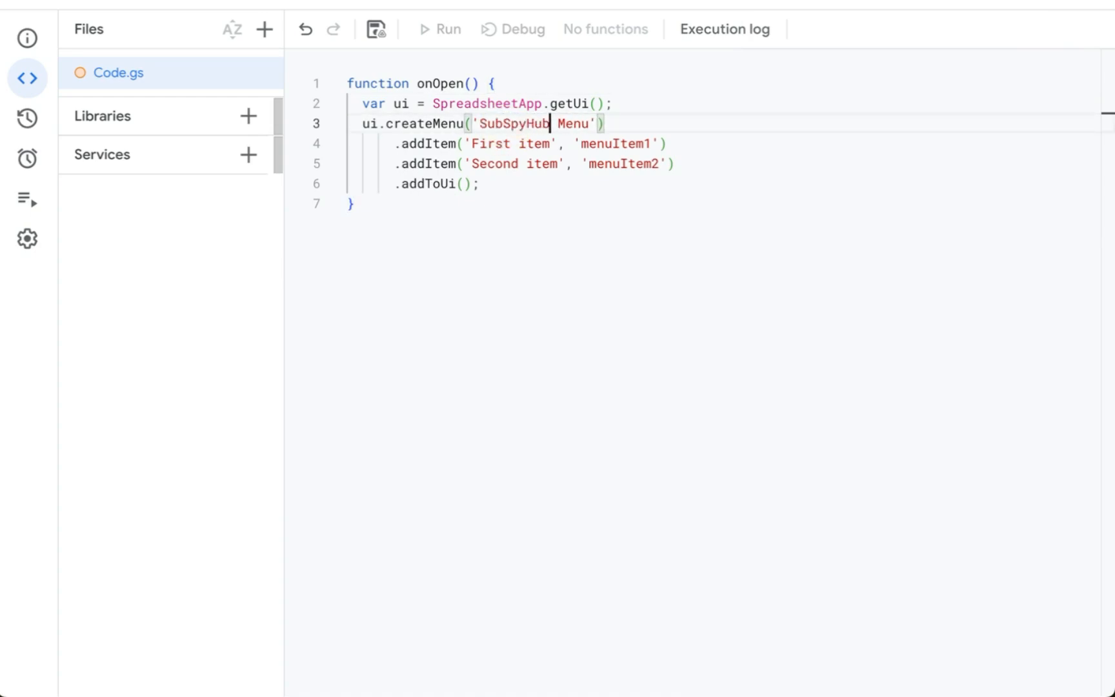
key(BackSpace)
key(BackSpace)
key(BackSpace)
key(BackSpace)
key(BackSpace)
key(BackSpace)
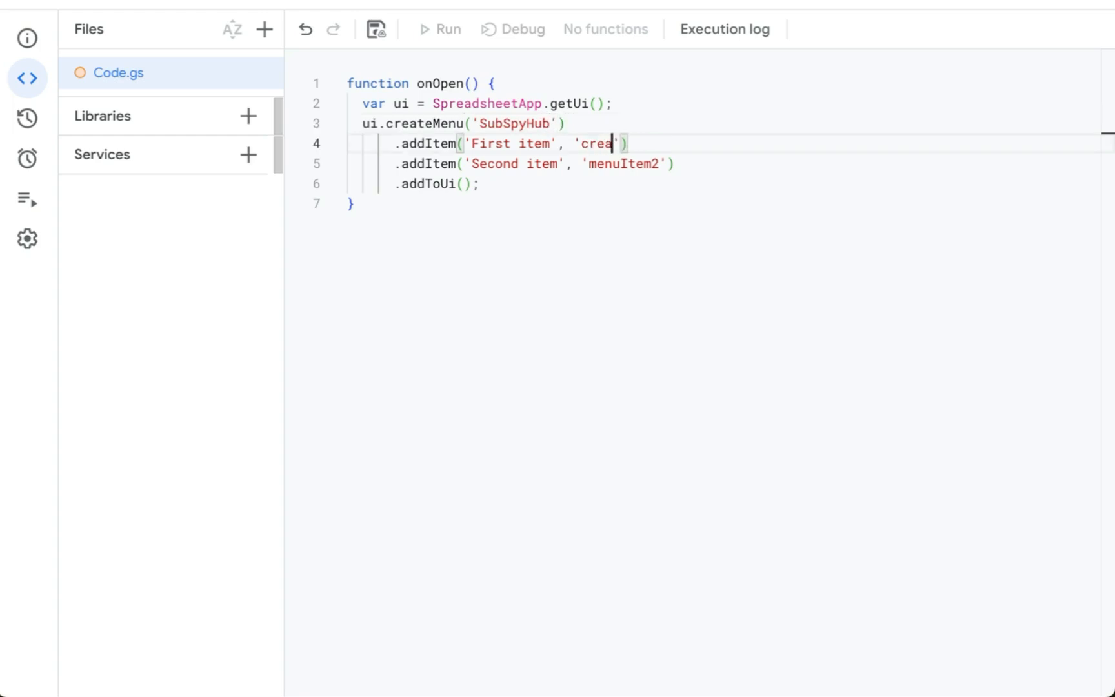
Make the first menu item call createNewColumn and label it Insert New Column
text(teN)
key(BackSpace)
text(NewColumn)
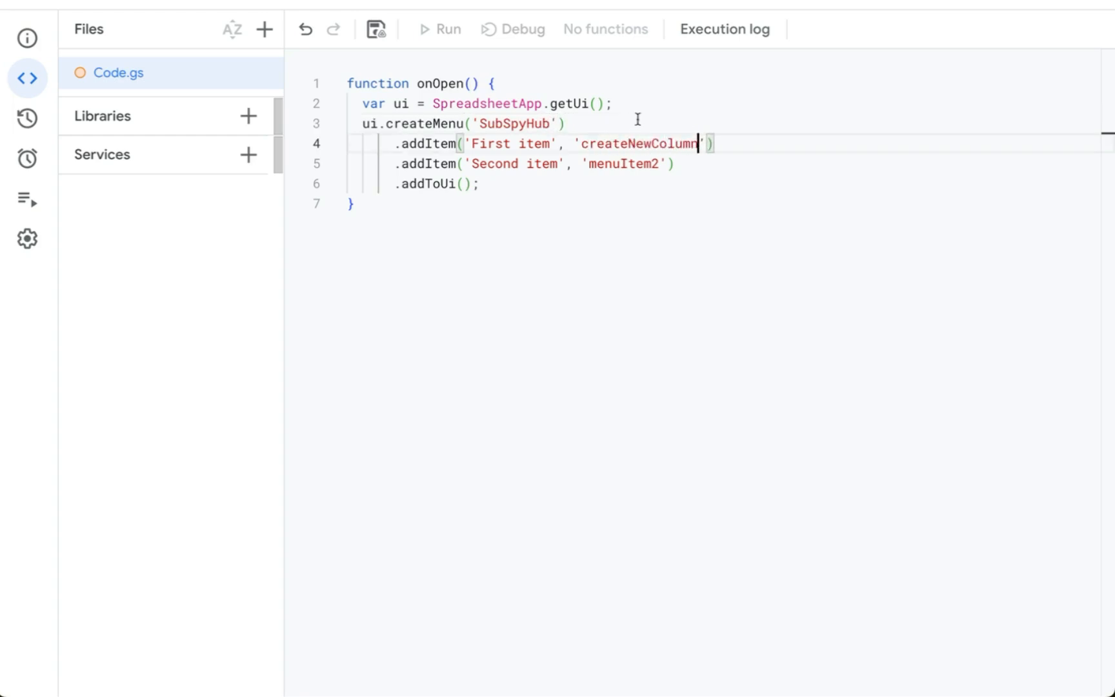
drag(552, 141, 470, 144)
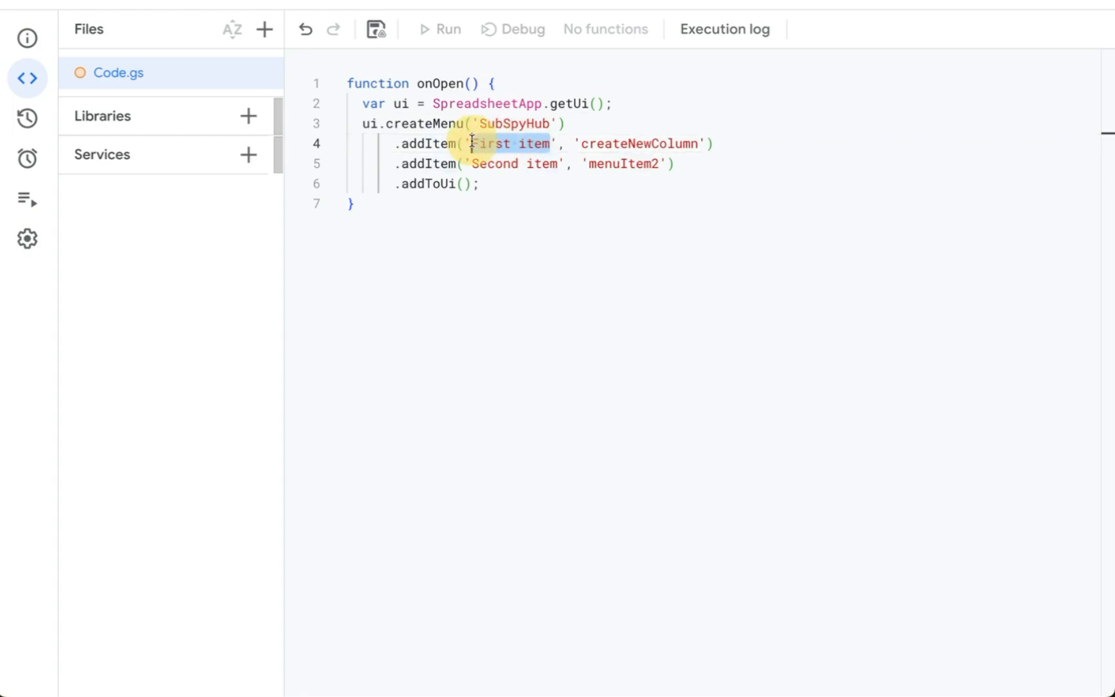
key(BackSpace)
text(Creat)
key(BackSpace)
key(BackSpace)
key(BackSpace)
key(BackSpace)
key(BackSpace)
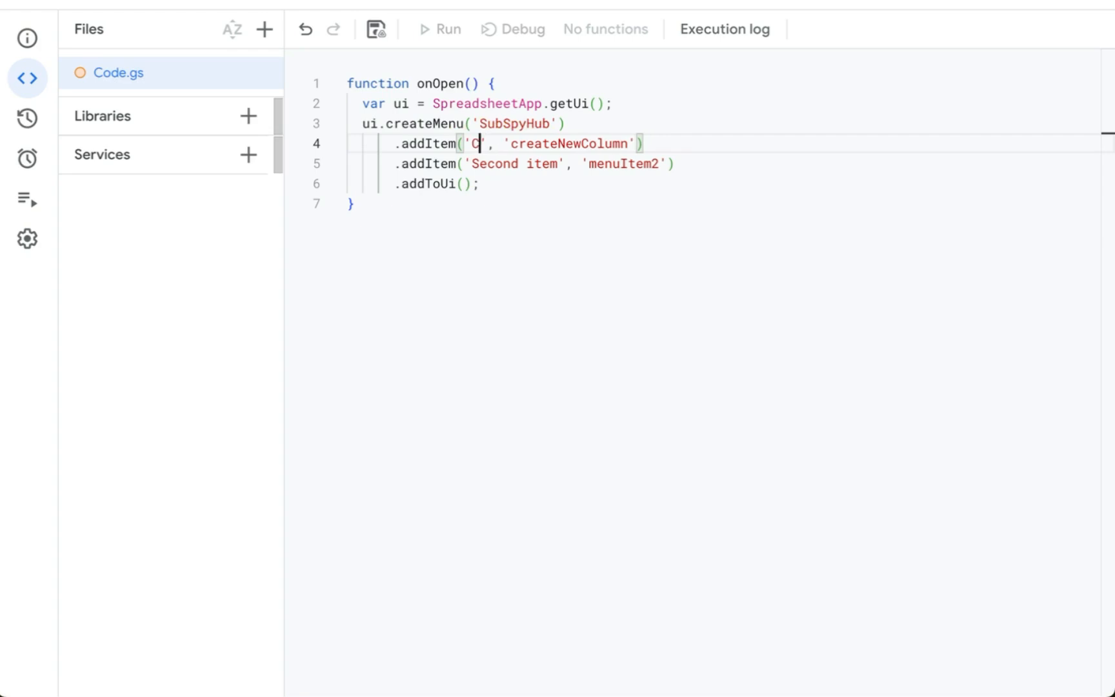
text(Insert New Column)
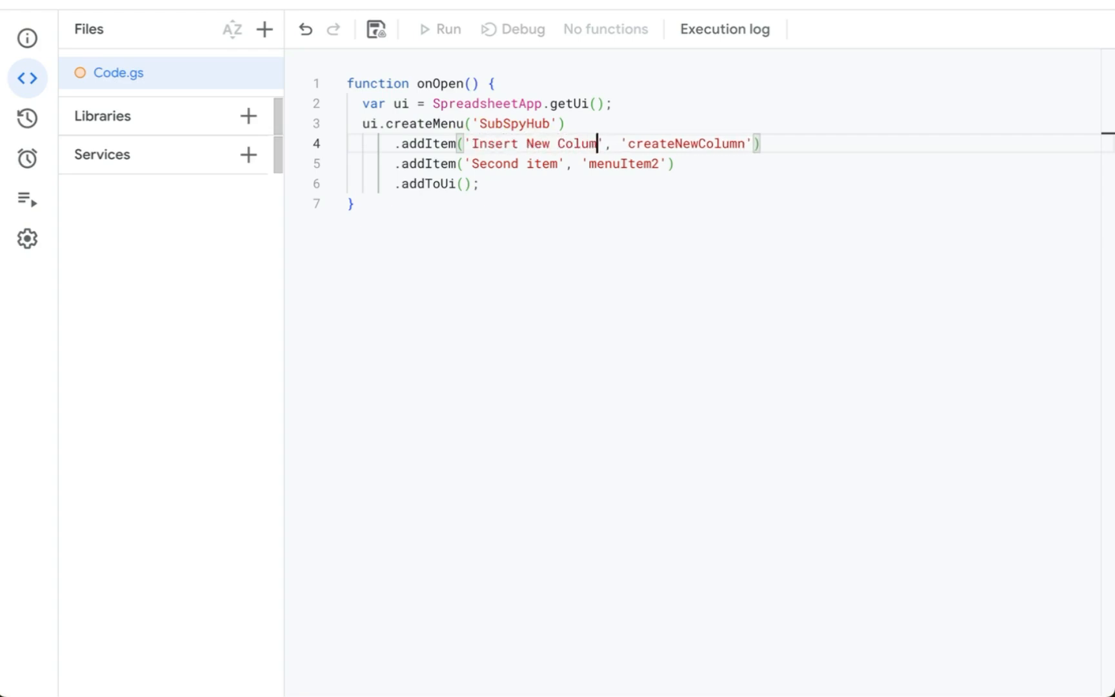
Delete the line that adds the second menu item
drag(692, 162, 291, 167)
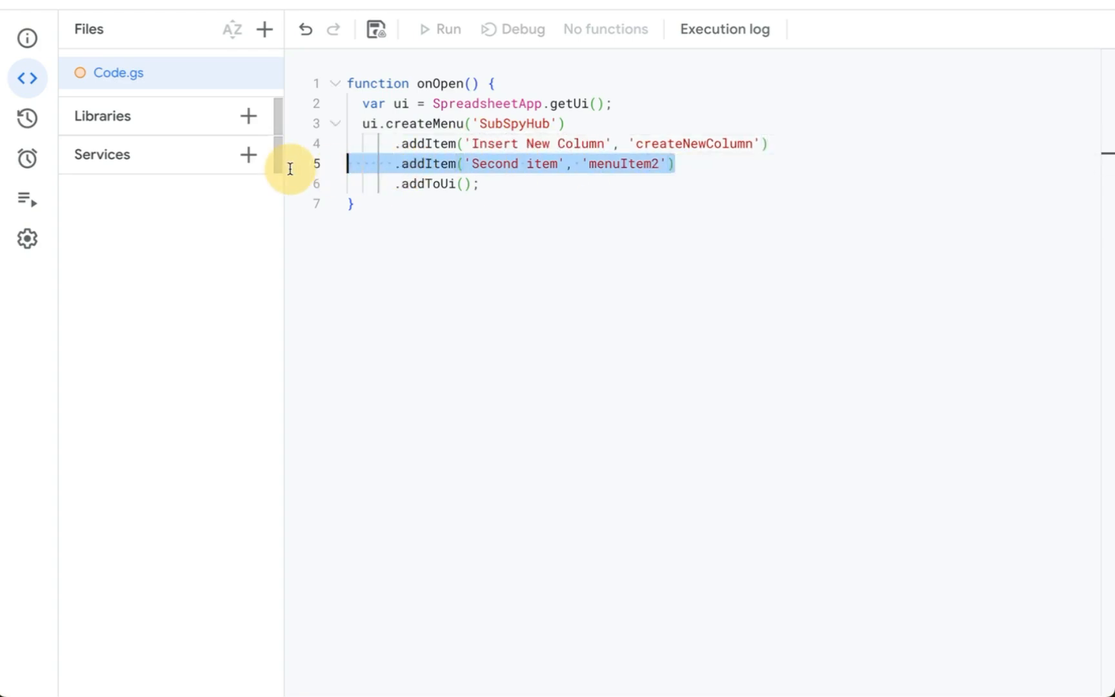
key(BackSpace)
key(BackSpace)
Add an empty createNewColumn() function below onOpen
click(415, 182)
key(Return)
key(Return)
key(Return)
text(function)
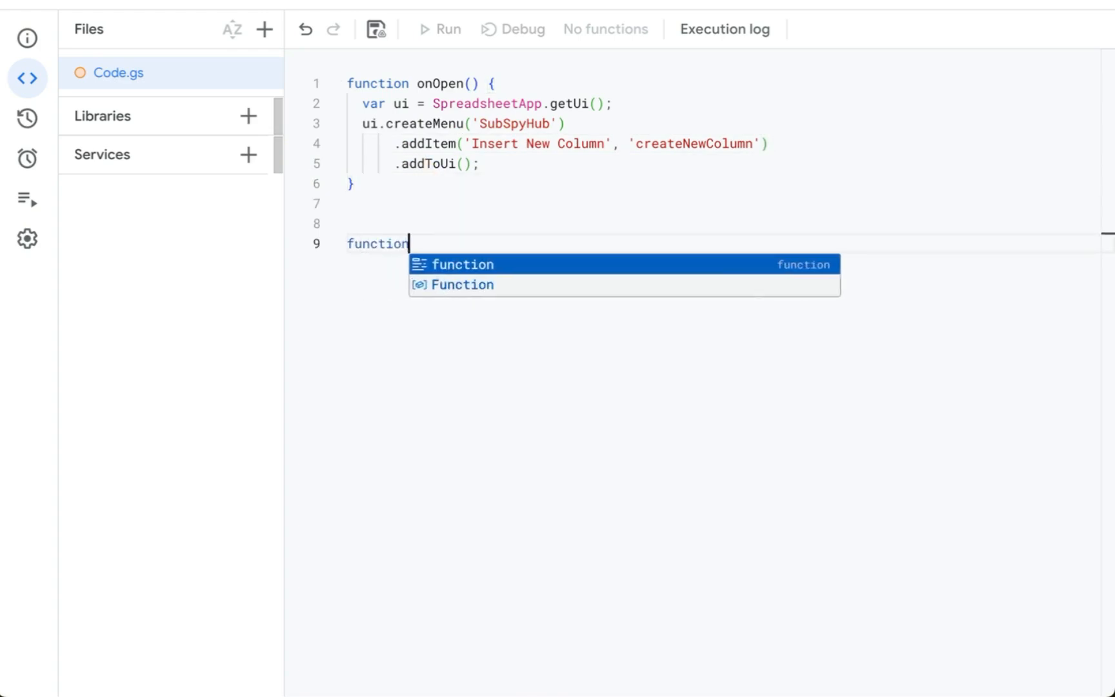
text( create)
key(Down)
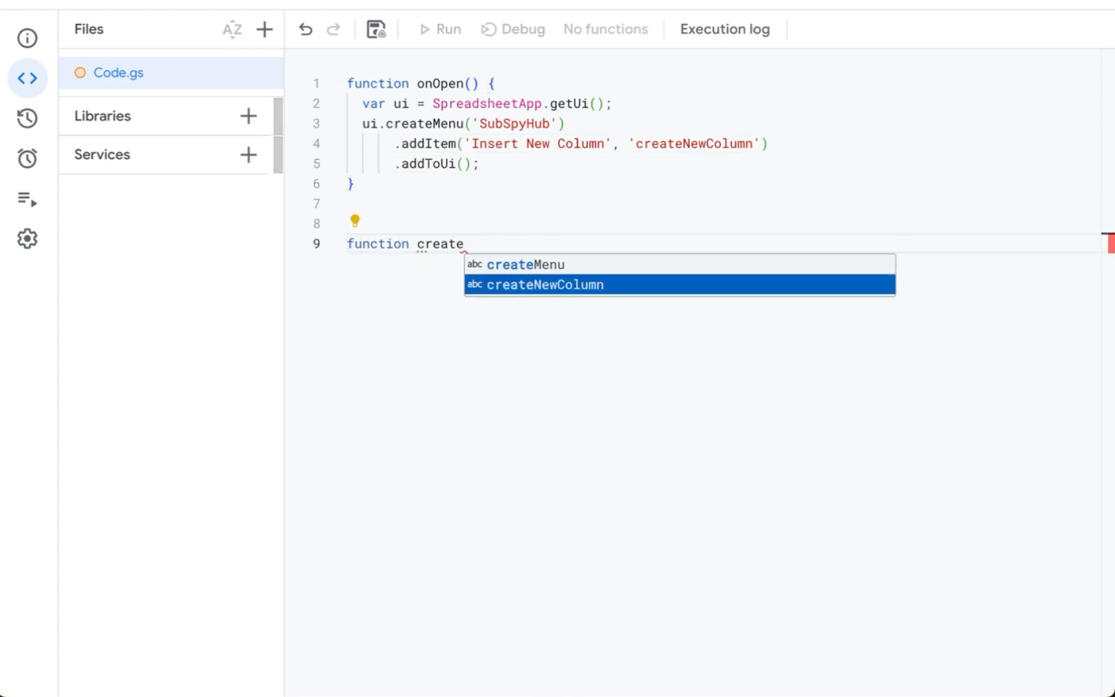
key(Return)
text((){)
key(Return)
key(Return)
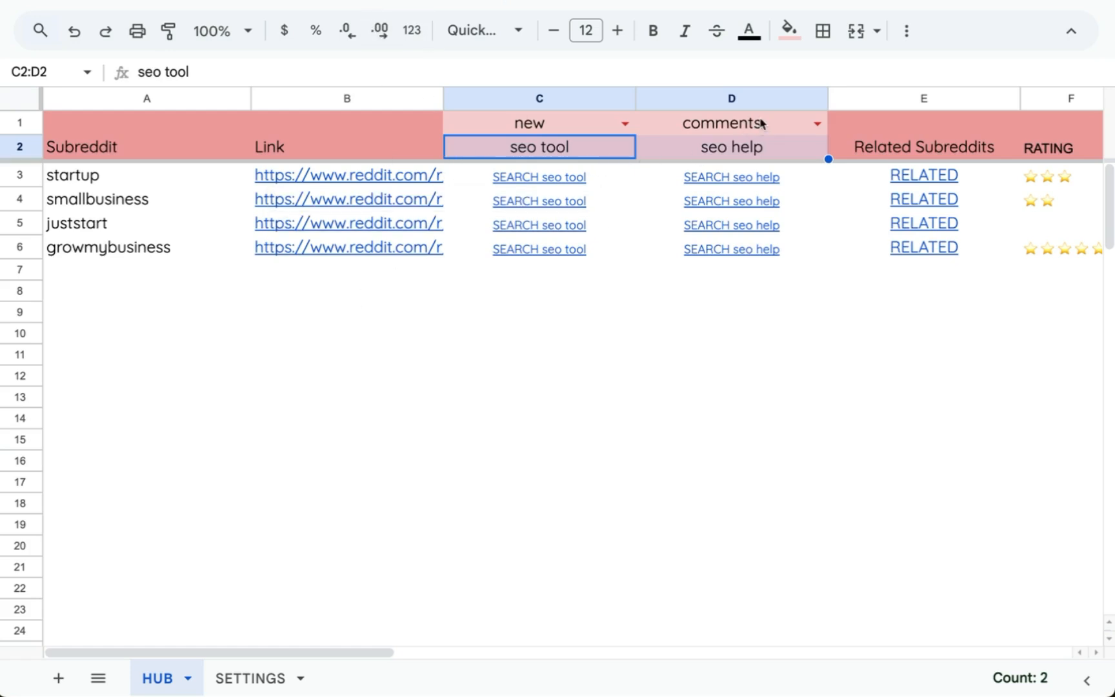
click(778, 102)
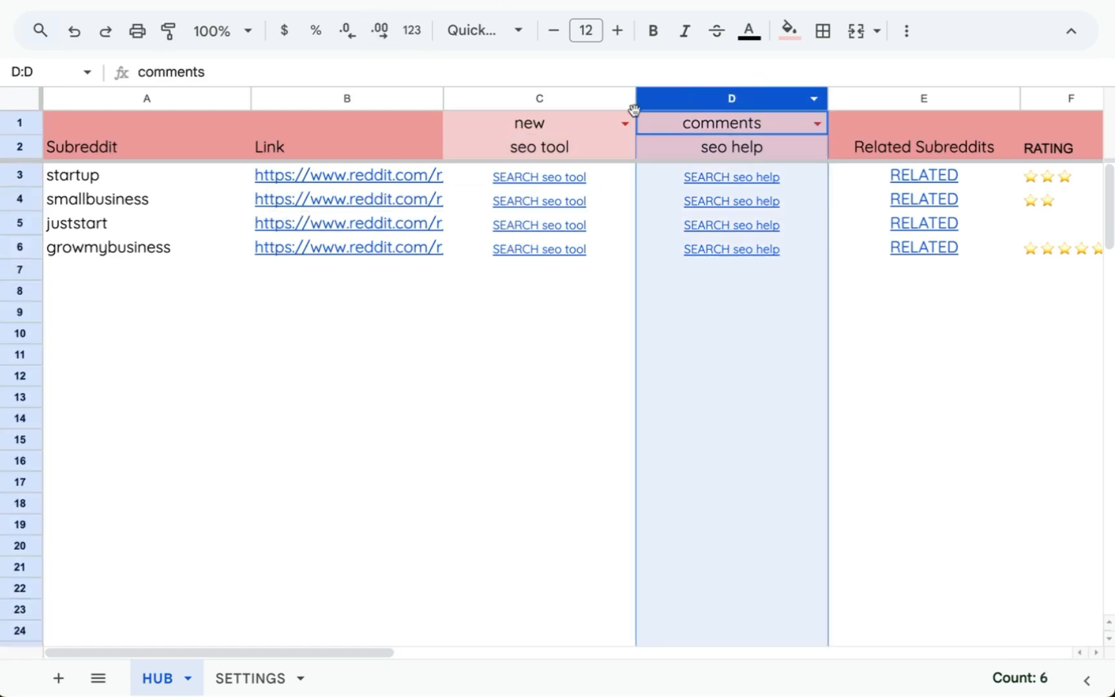
shift+click(563, 103)
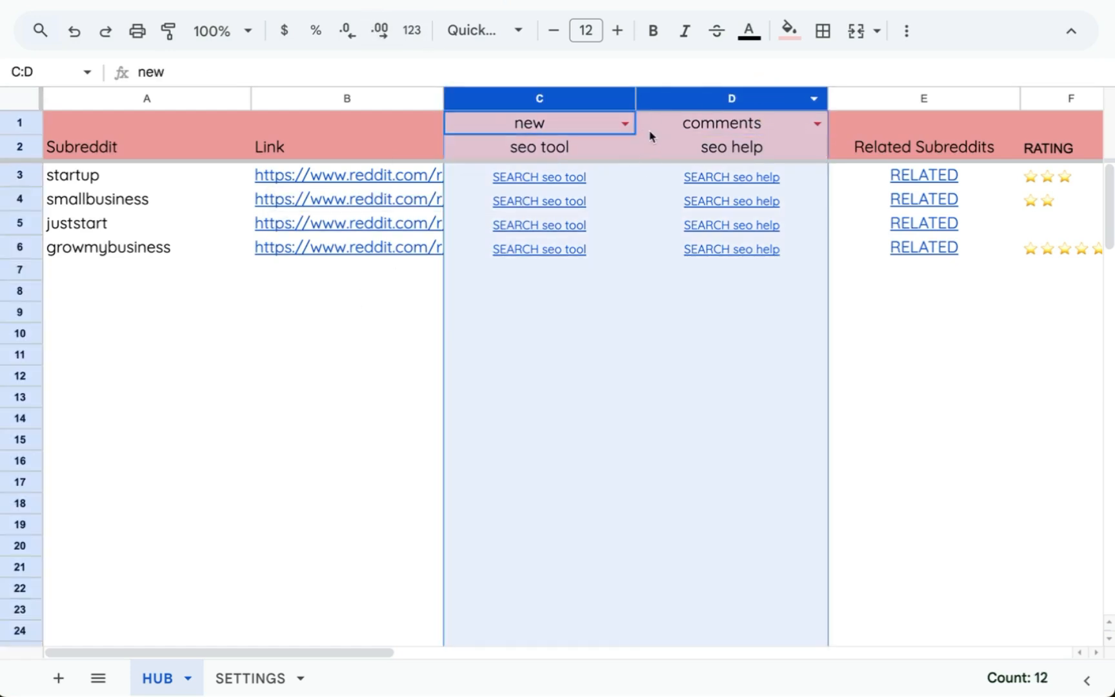
scroll(452, 145, right, 3)
click(372, 120)
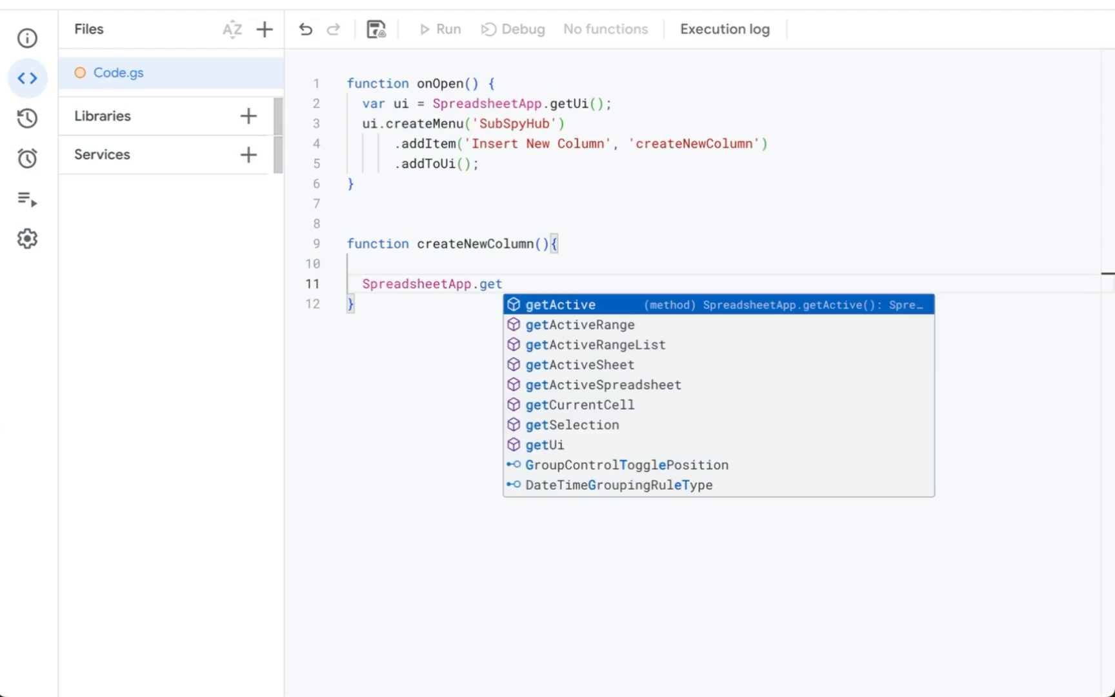
In createNewColumn, declare a variable sheet that holds SpreadsheetApp.getActiveSheet().getName()
key(Down)
key(Down)
key(Down)
key(Return)
text(().getName())
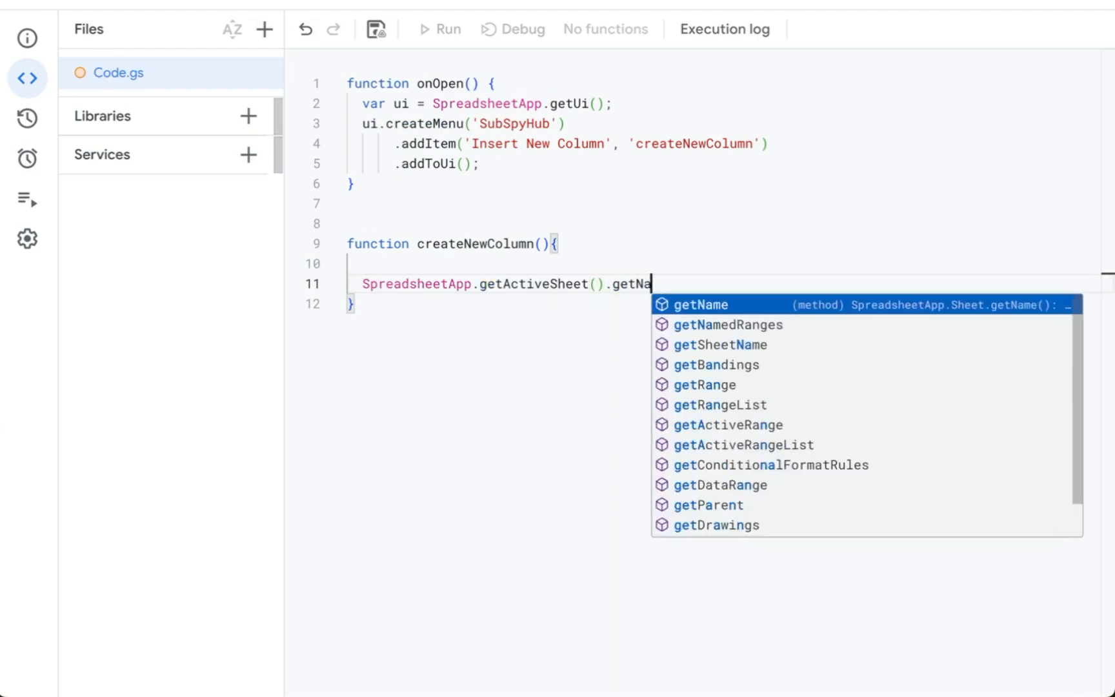
key(Return)
key(Up)
text(var )
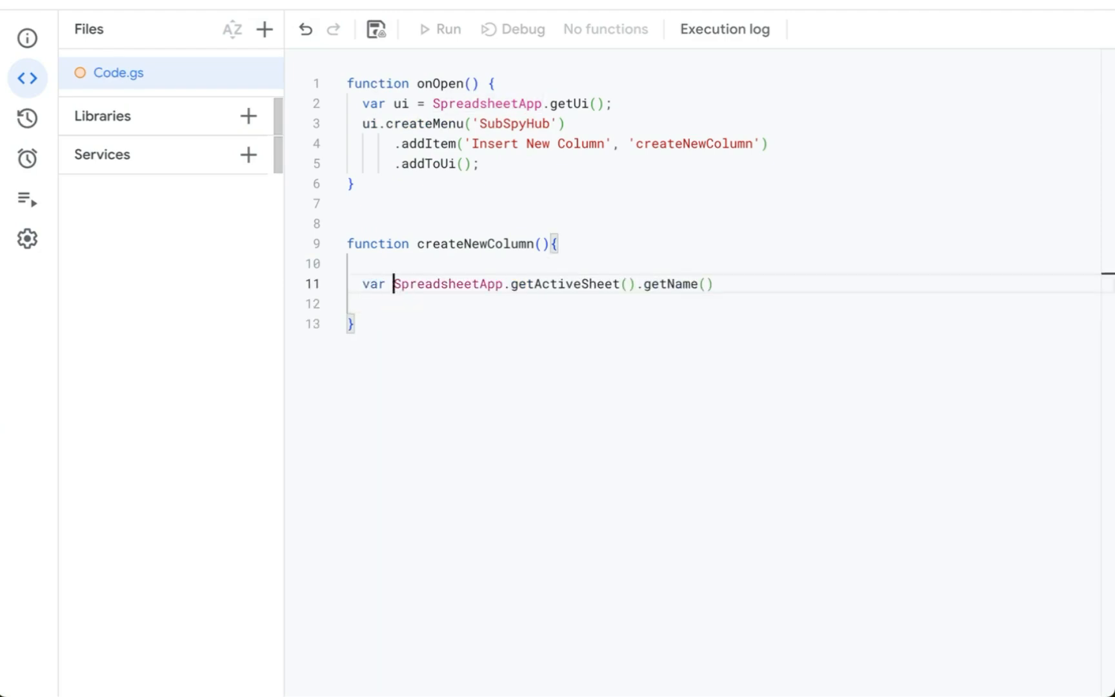
text(sheet =)
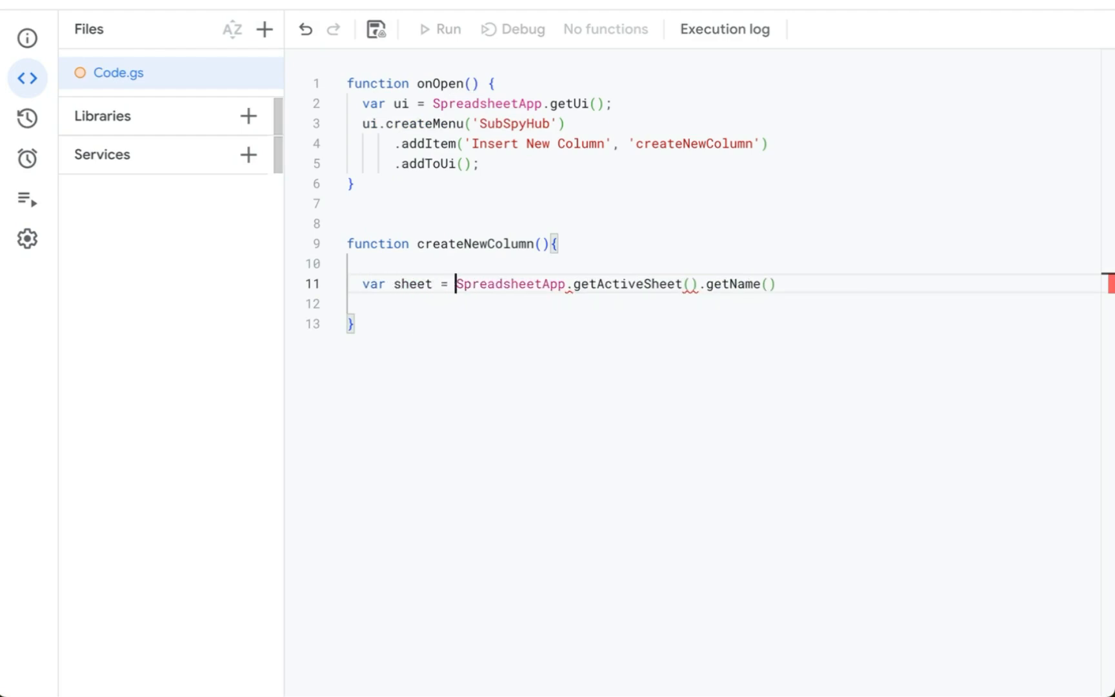
Add an if block testing sheet == "HUB", containing the comment "// add a column"
key(Down)
text(if ( sheet )
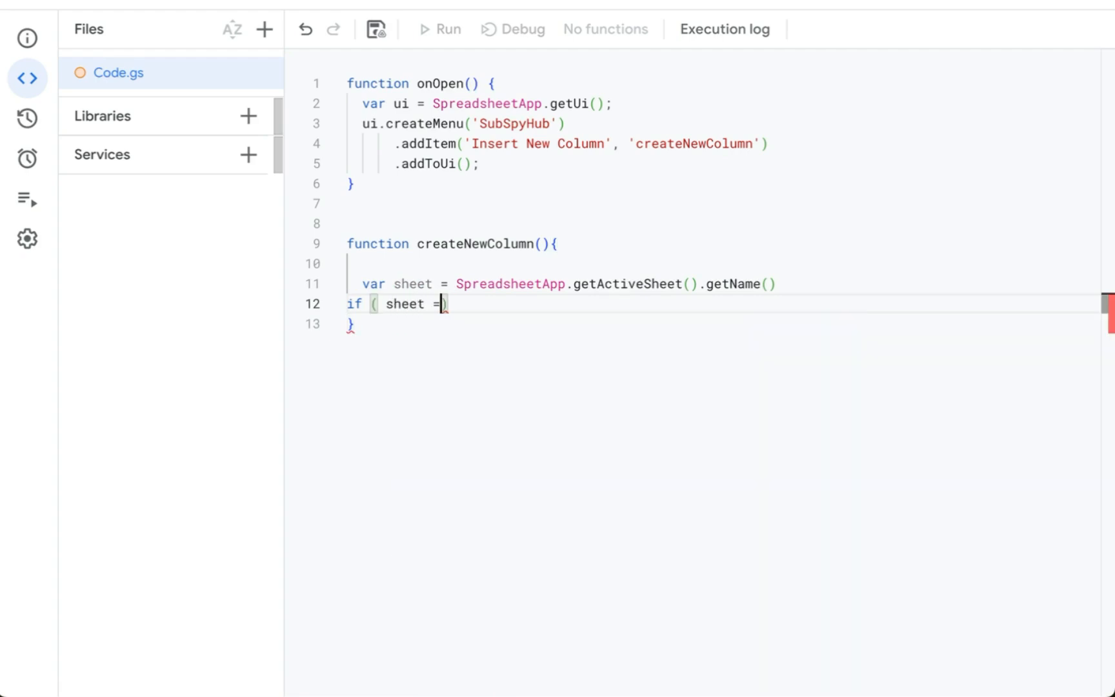
text(== "HUB")
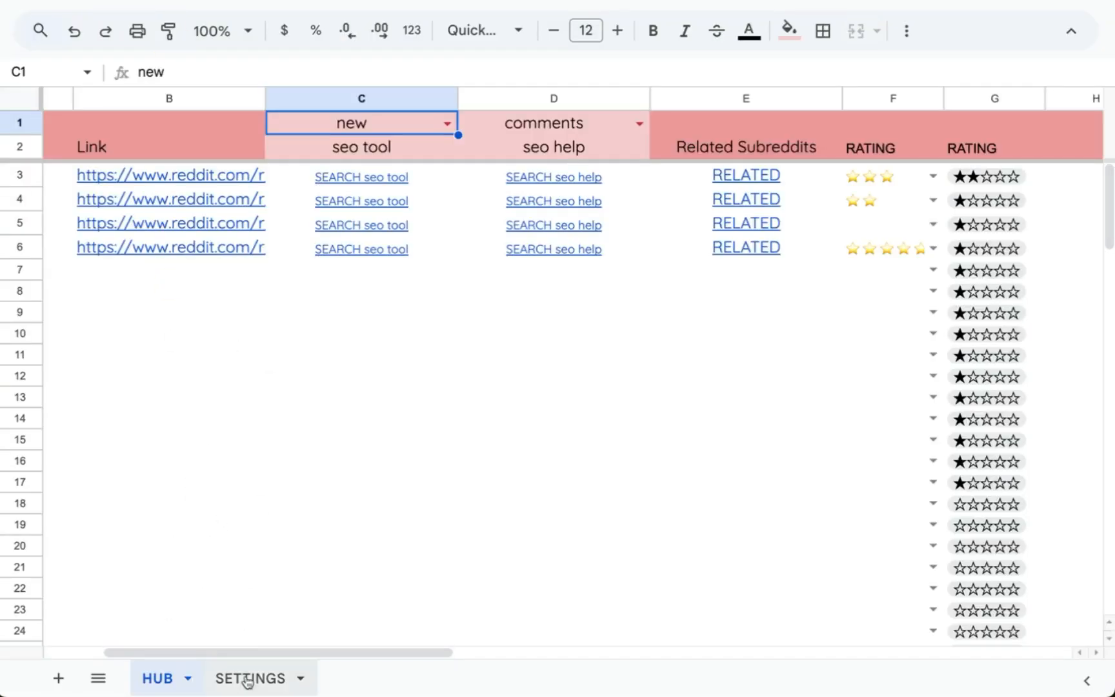
click(249, 678)
click(194, 683)
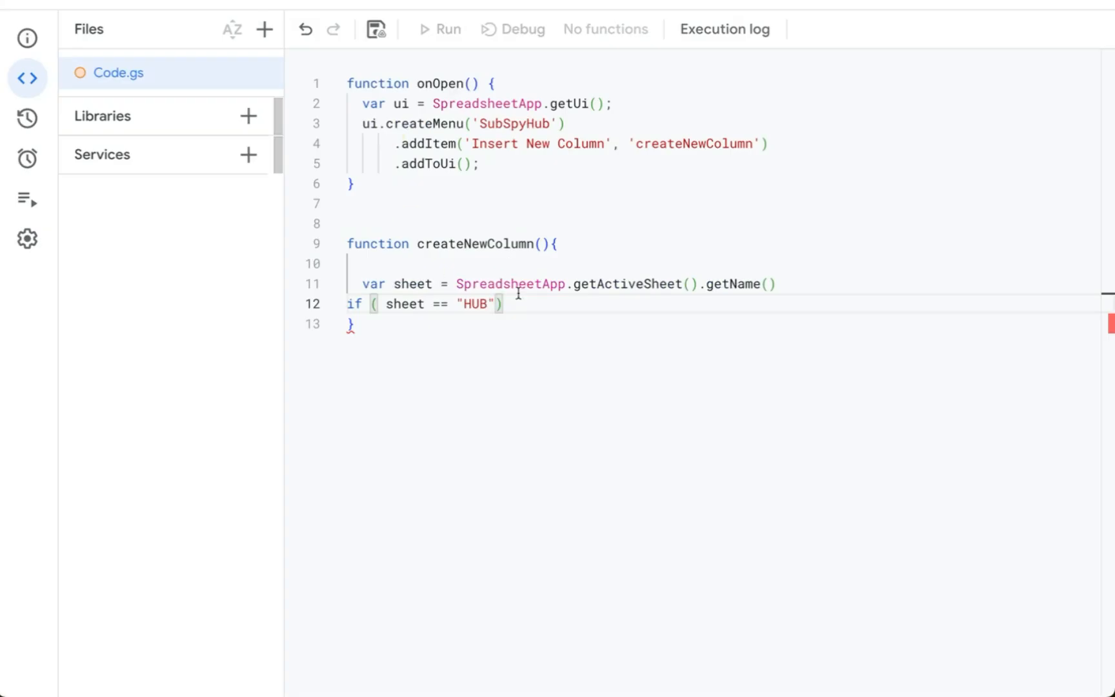
click(519, 303)
text({)
key(Return)
key(Return)
text(// add)
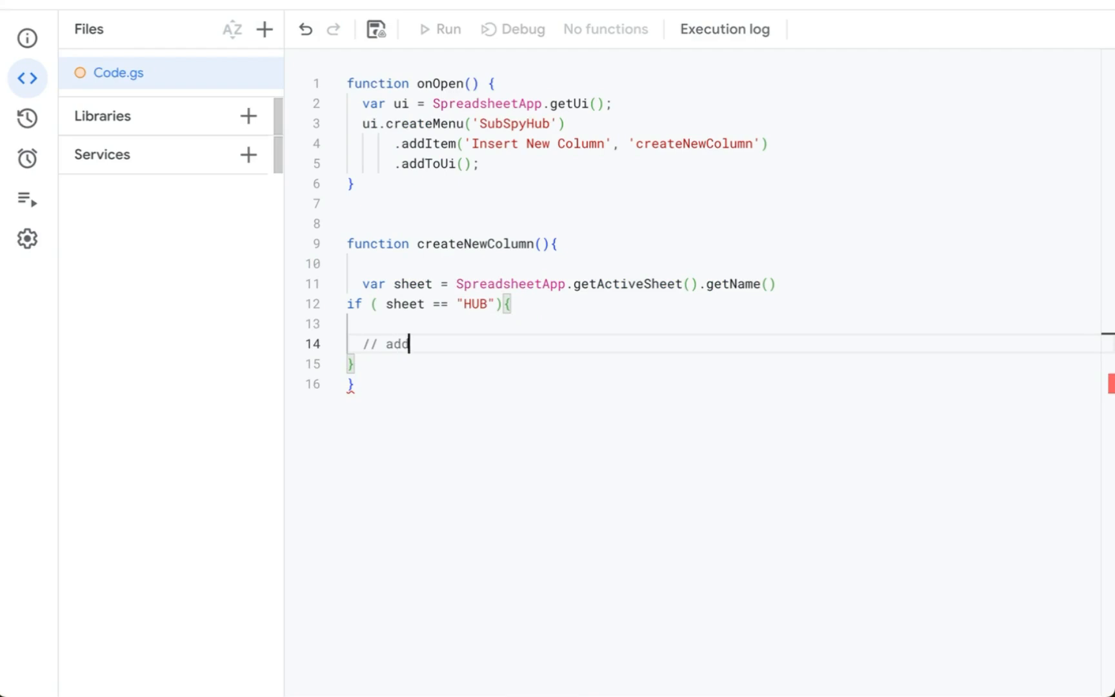
text( a column)
Add an else branch to the HUB sheet check
key(Down)
key(Return)
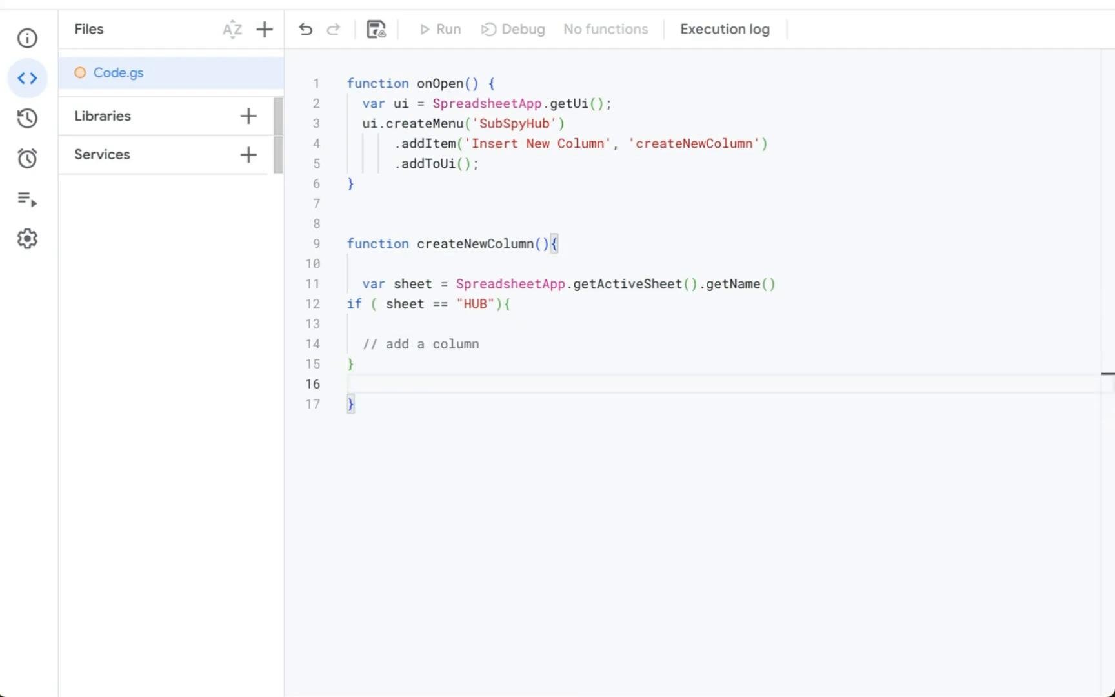
key(Up)
key(End)
text(else {)
key(Return)
key(Return)
In the else branch, show the toast "Need to be on HUB tab" with SpreadsheetApp.getActive().toast and save the script
text(SpreadsheetApp.get)
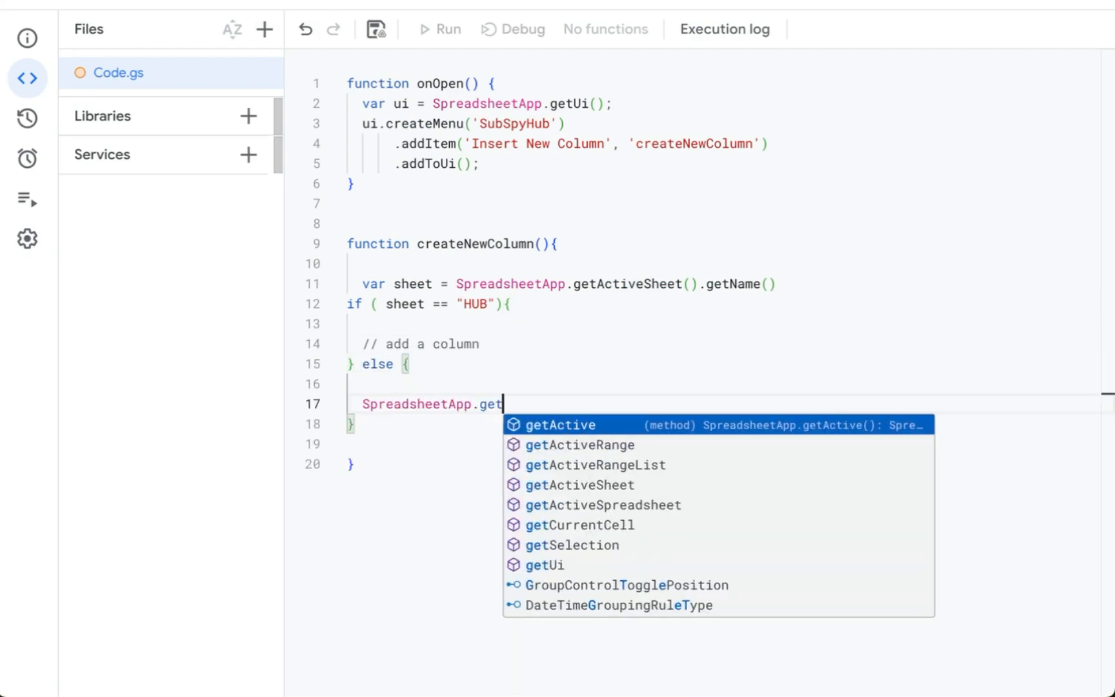
text(Ac)
key(Return)
text(().to)
key(Return)
text((")
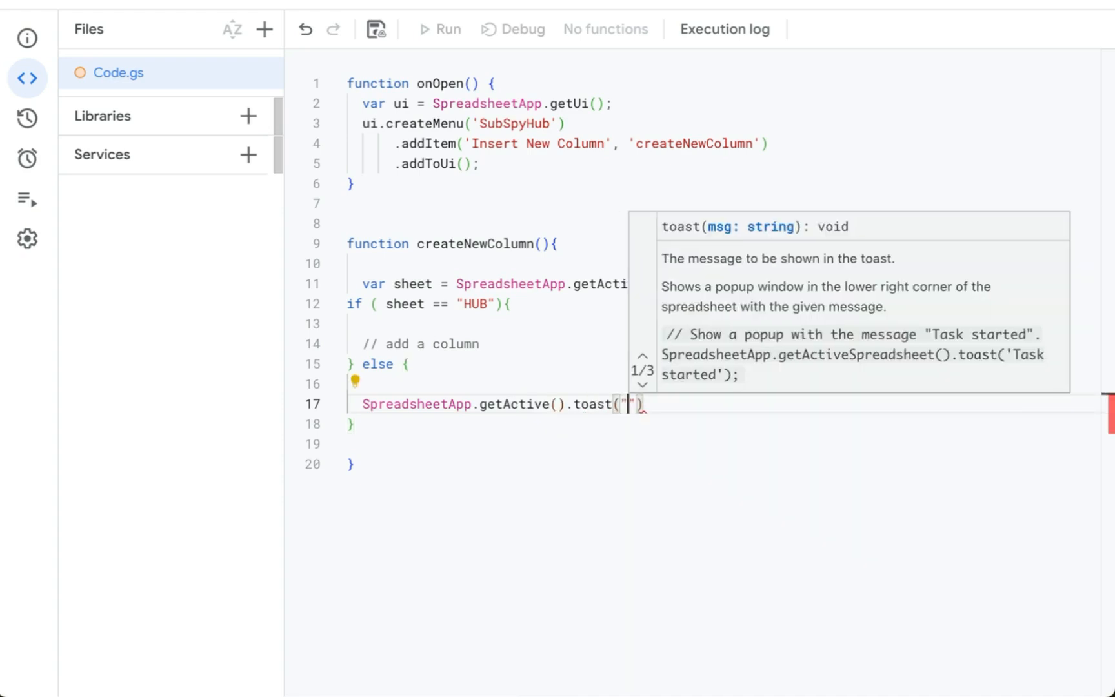
text(Need to be on HUB )
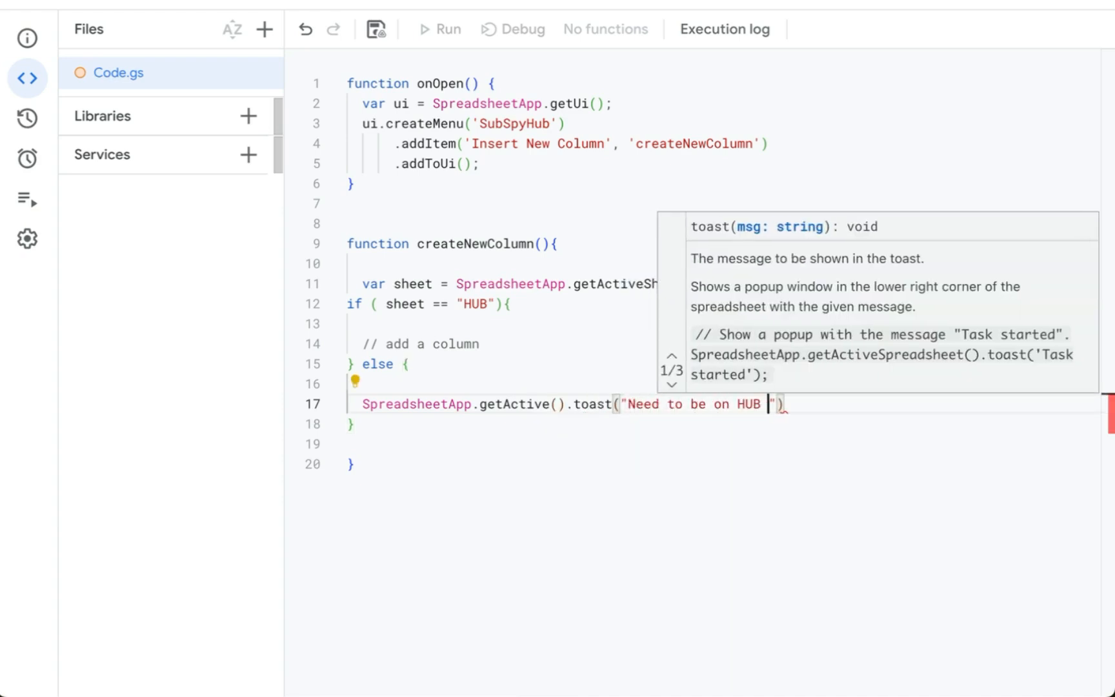
text(tab)
key(ctrl+s)
click(418, 304)
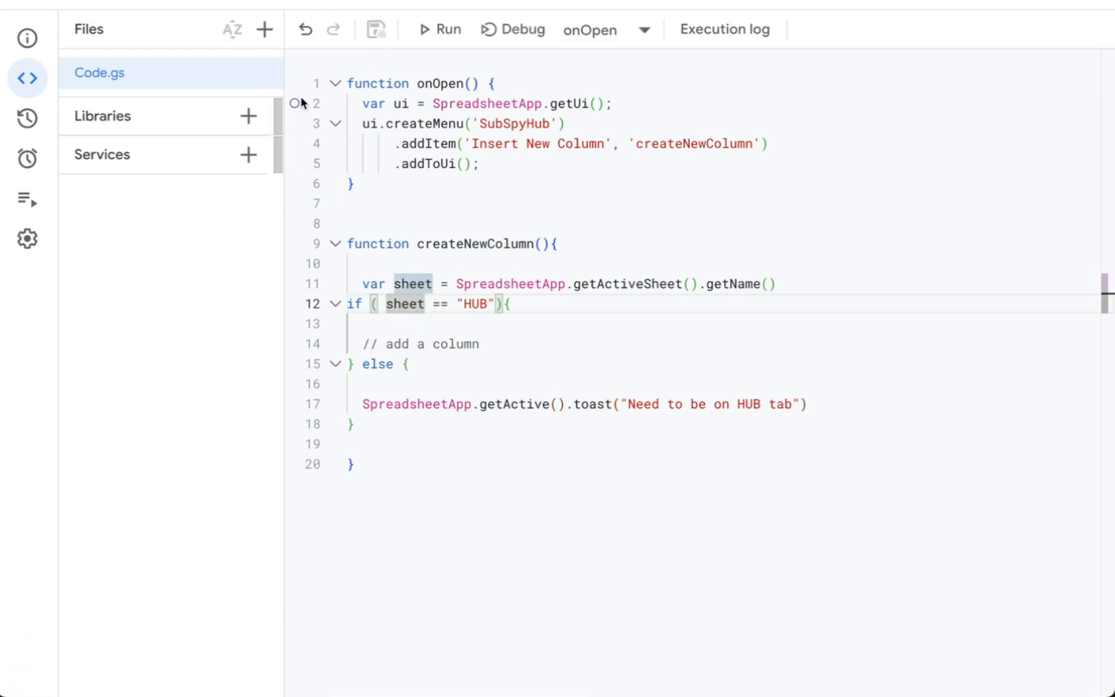
Rename the Apps Script project as SubSpyHub
click(291, 4)
text(SubSpyHub)
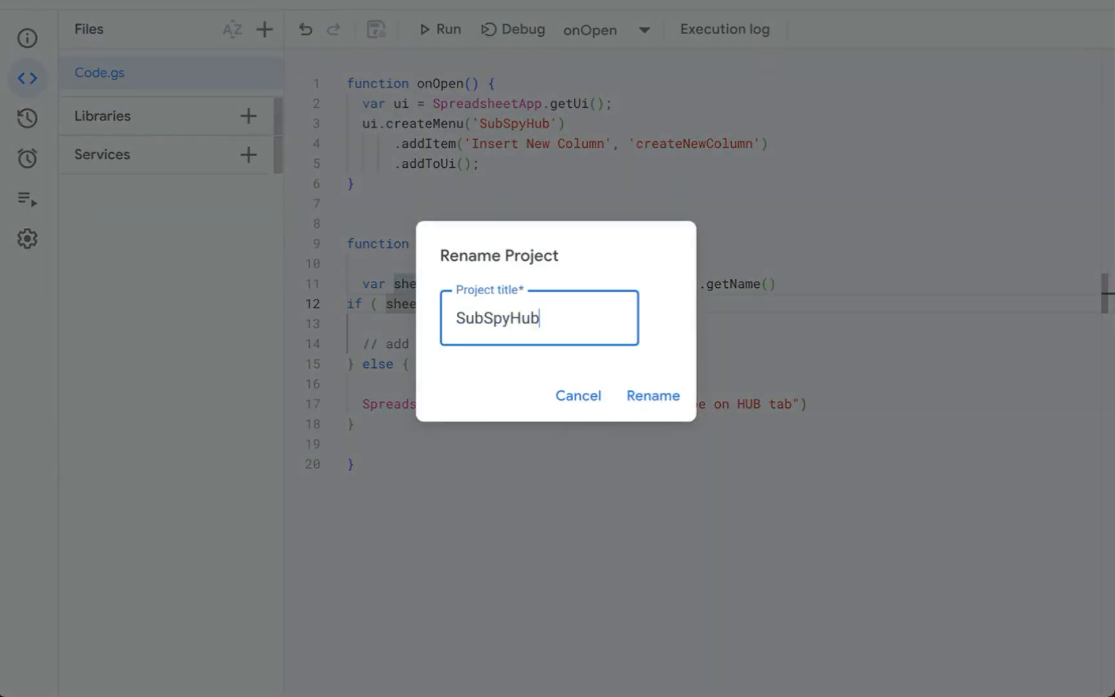
key(Return)
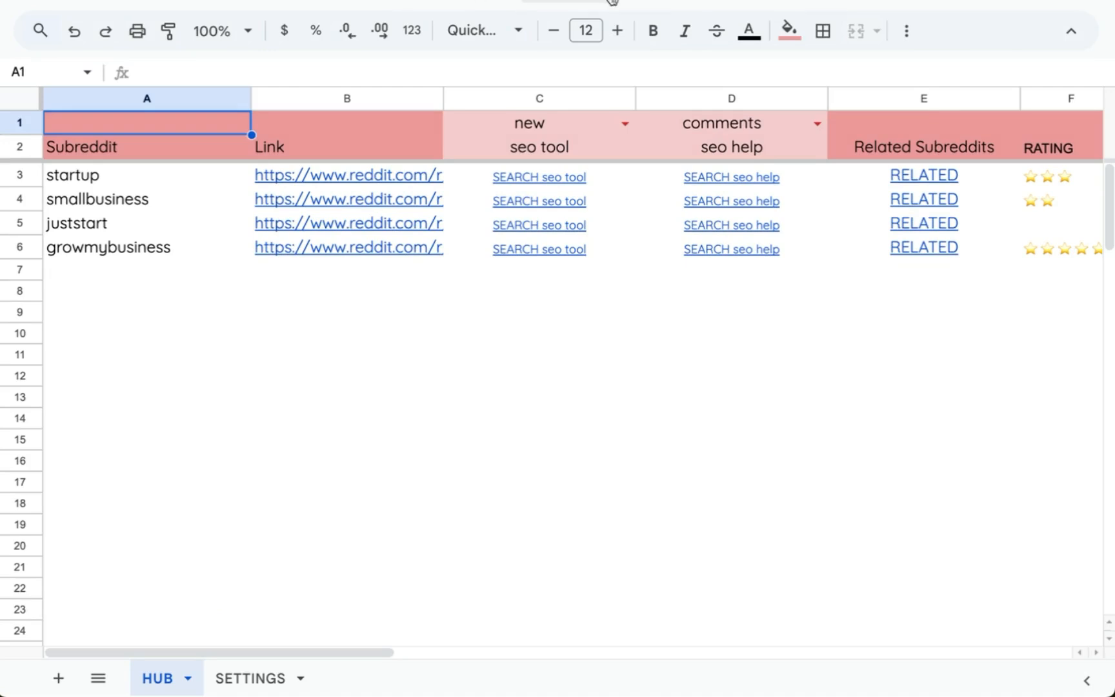
Run the custom Insert New Column command from the SETTINGS sheet and authorize the script with the existing Google account
click(572, 2)
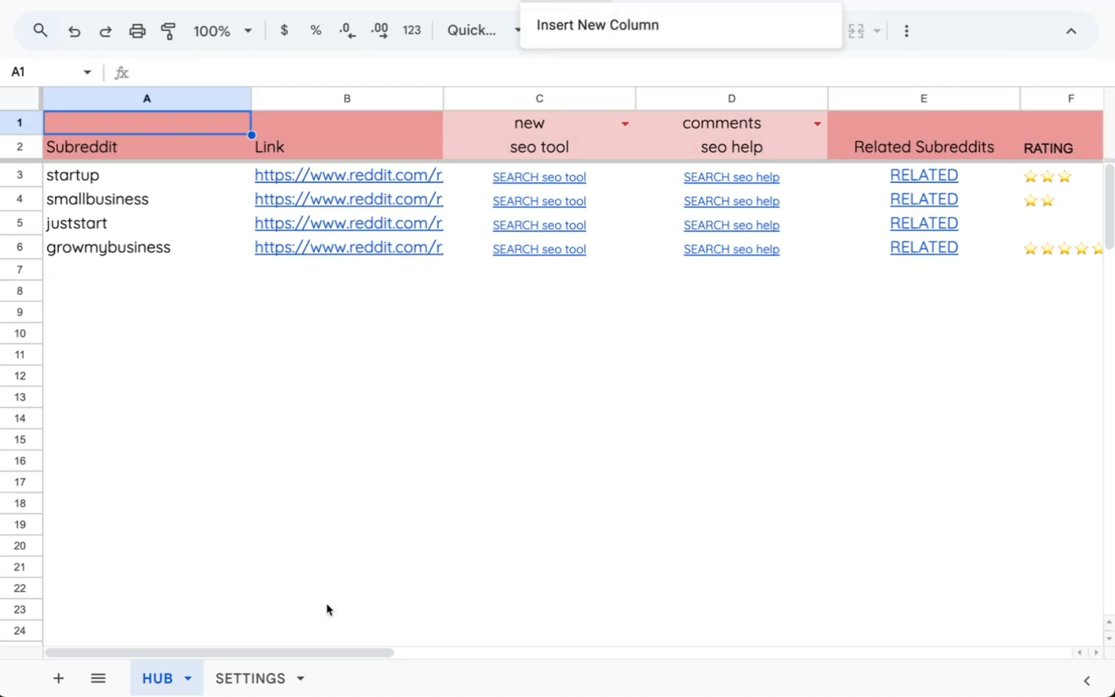
click(291, 681)
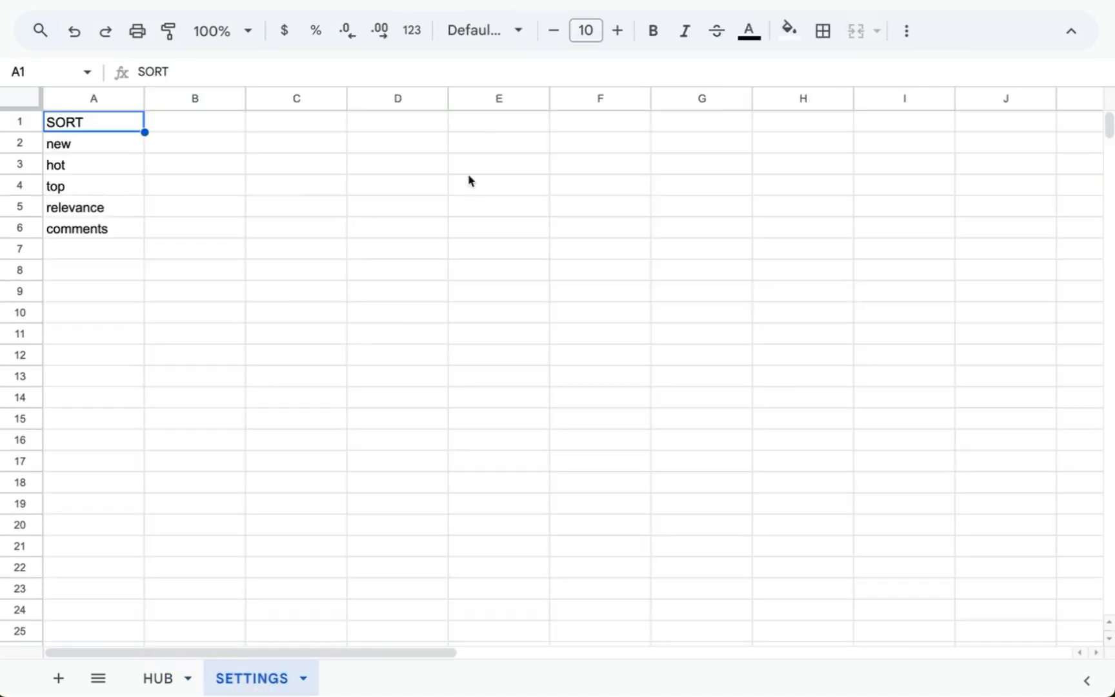
click(559, 7)
click(573, 28)
click(703, 365)
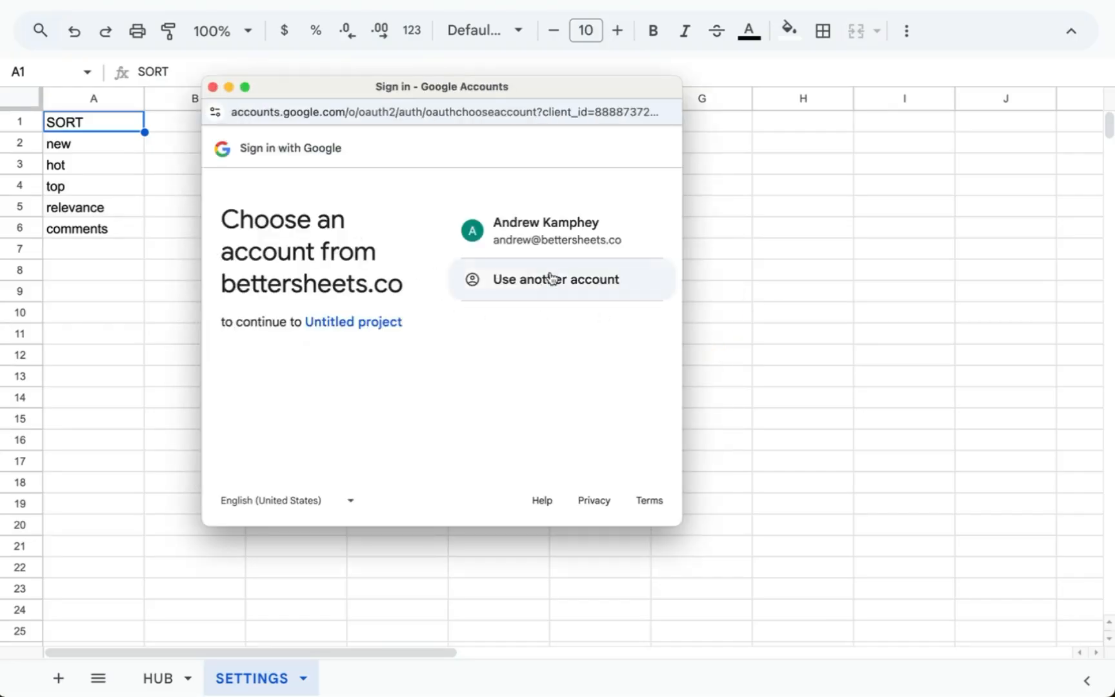
click(554, 234)
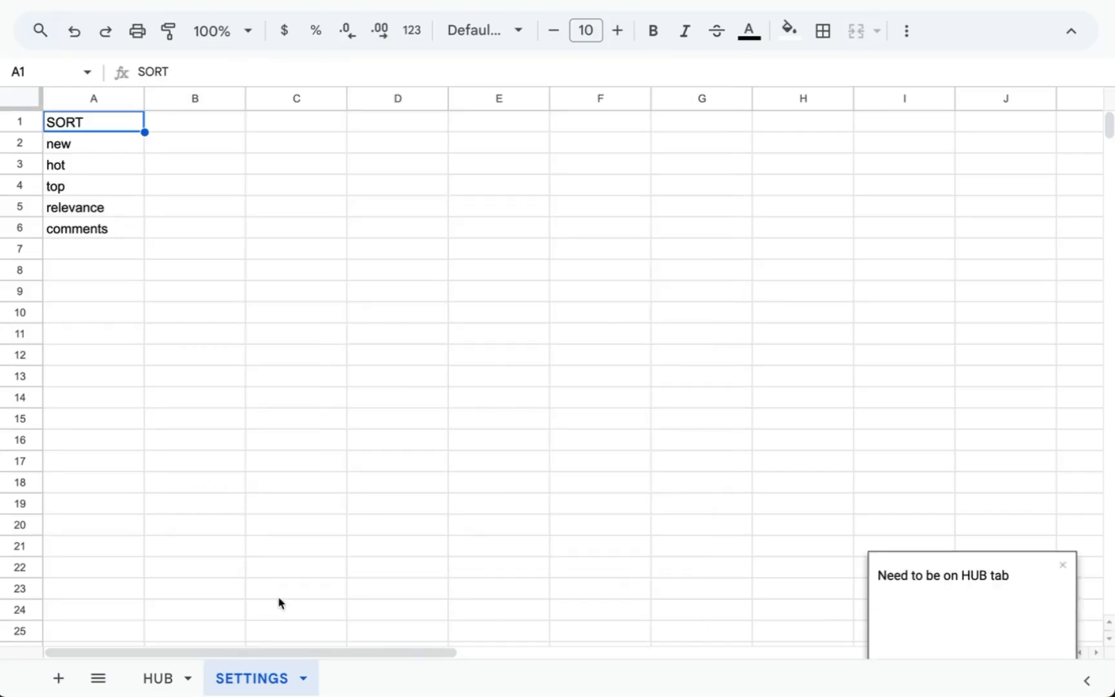
Return to the HUB sheet, reopen the Apps Script editor and accept the signed-in account notice
click(169, 675)
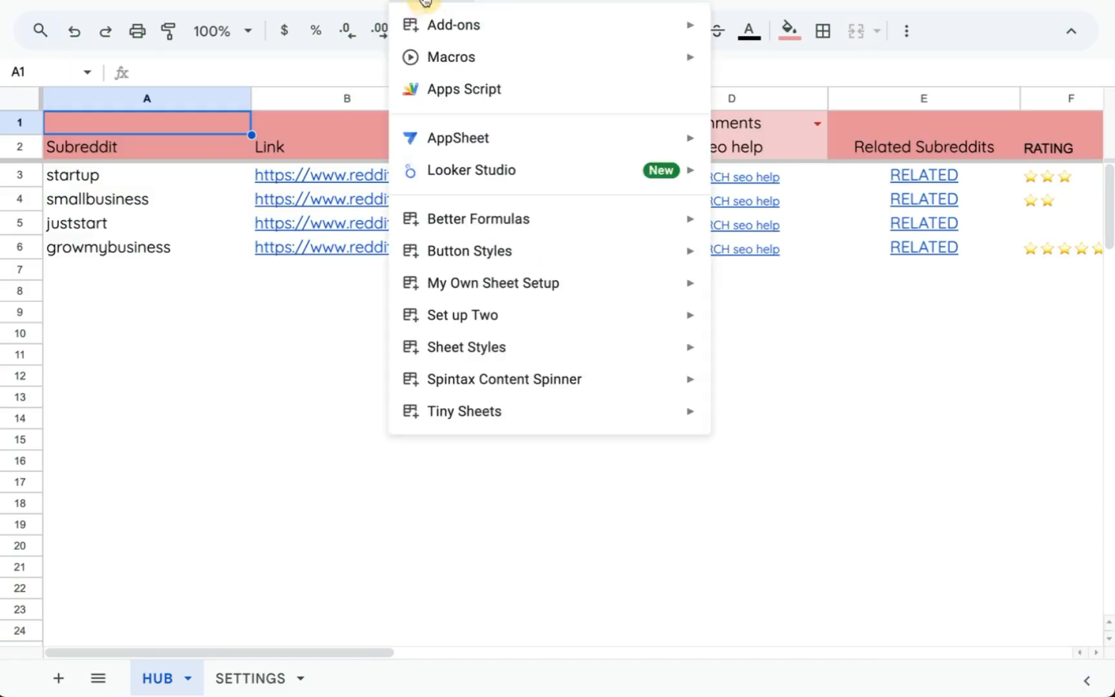
click(444, 85)
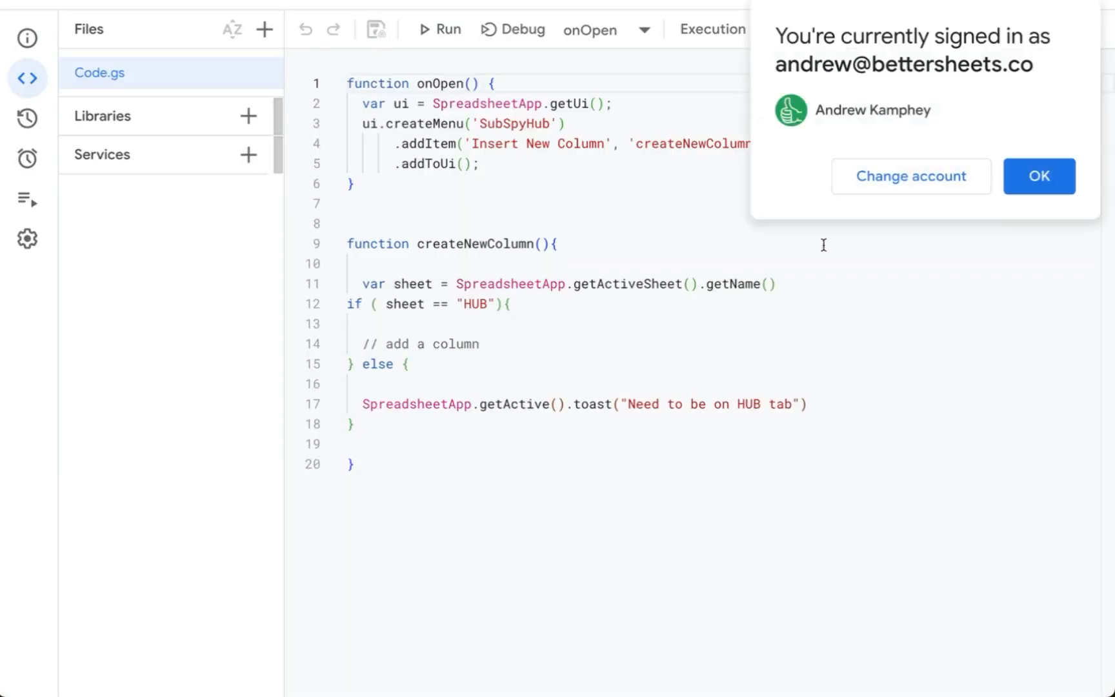
click(1031, 189)
In the HUB if block, replace the "// add a column" comment with SpreadsheetApp.getActiveSheet
drag(362, 343, 496, 342)
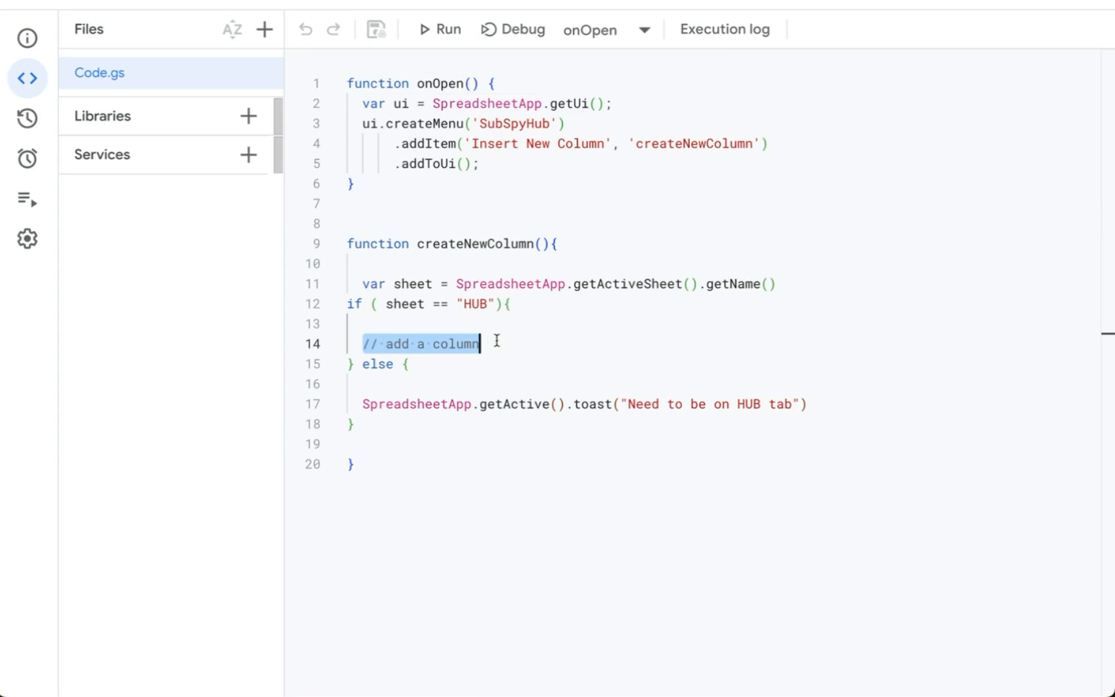
text(sheet)
key(BackSpace)
key(BackSpace)
key(BackSpace)
key(BackSpace)
key(BackSpace)
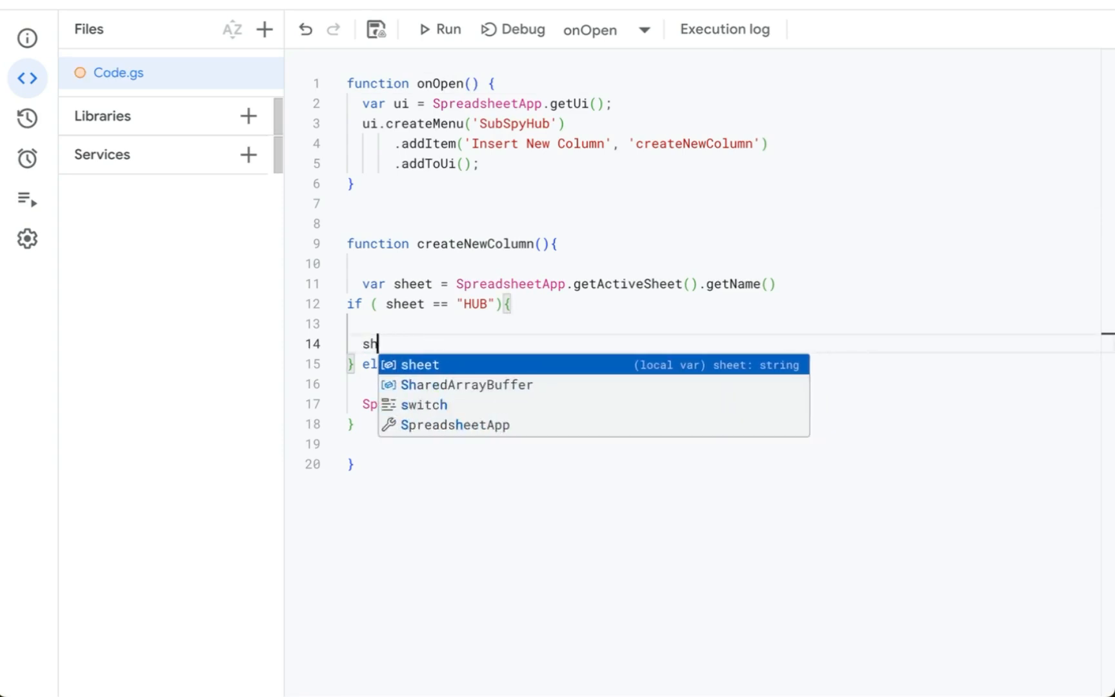
text(SpreadsheetApp.getA)
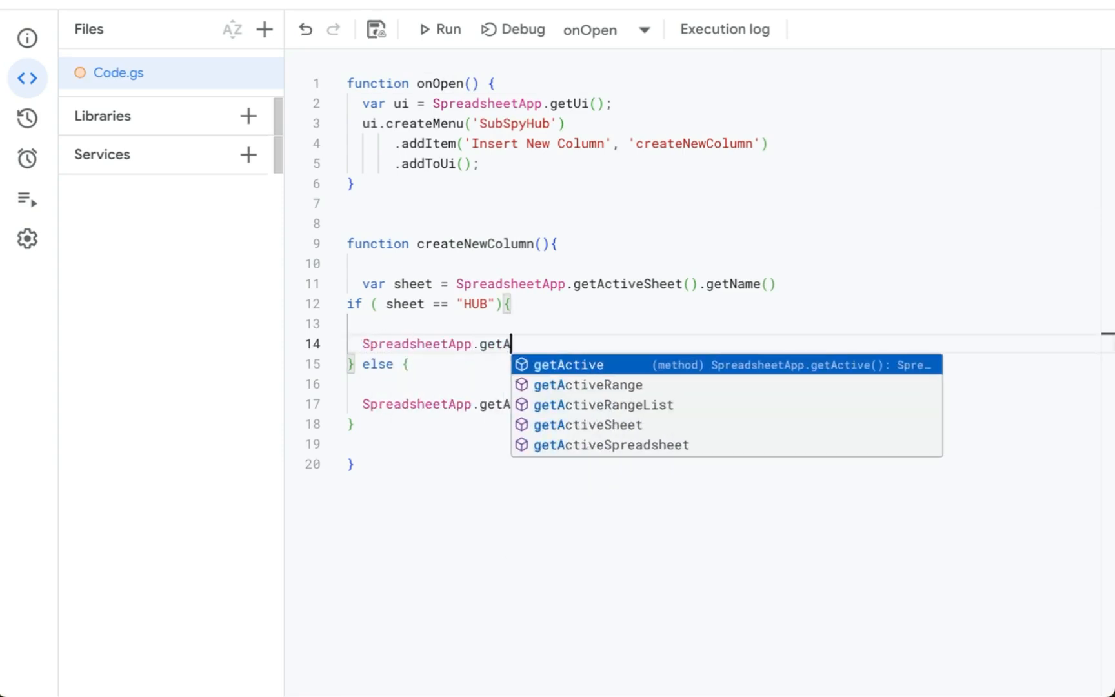
key(Down)
key(Down)
key(Down)
key(Return)
Complete that statement as SpreadsheetApp.getActiveSheet().insertColumnBefore(3) and save the script
text(().insert)
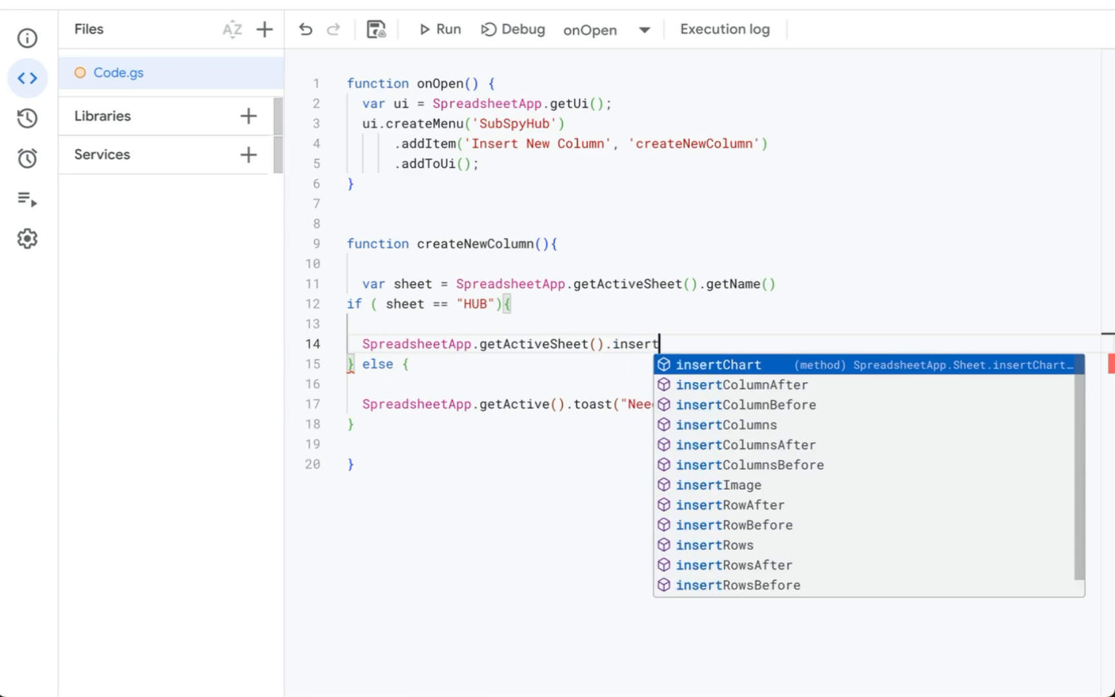
key(Down)
key(Down)
key(Return)
text(()
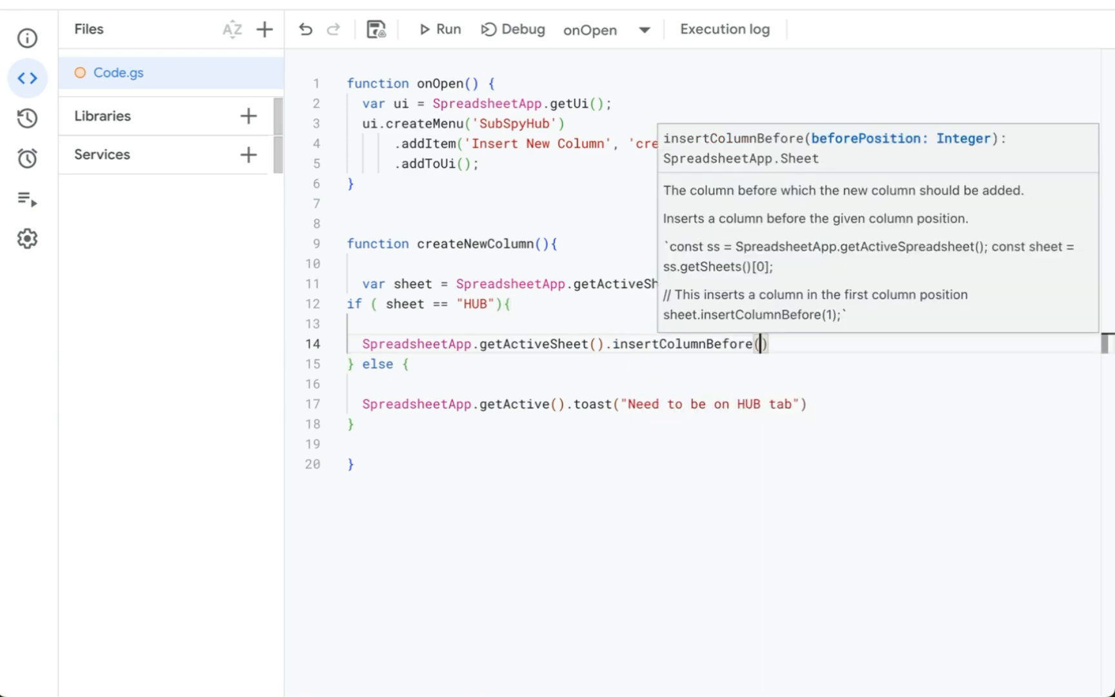
text(3)
key(ctrl+s)
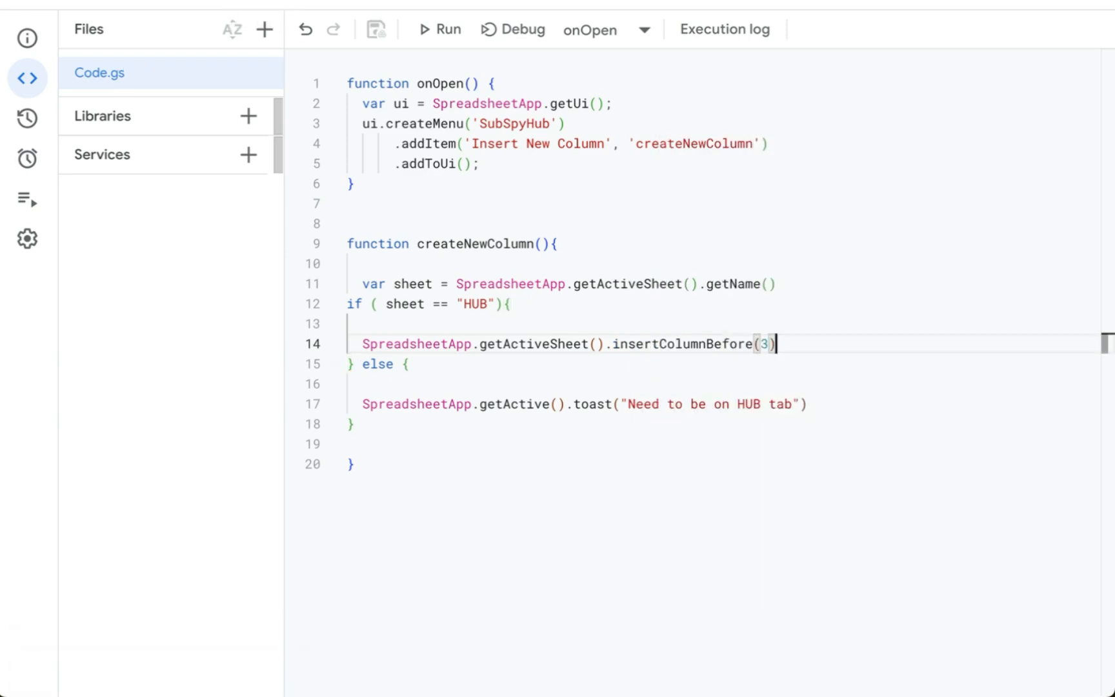
Run Insert New Column on the HUB sheet and check the sort, keyword and first link cells of the inserted column C
click(354, 2)
click(544, 2)
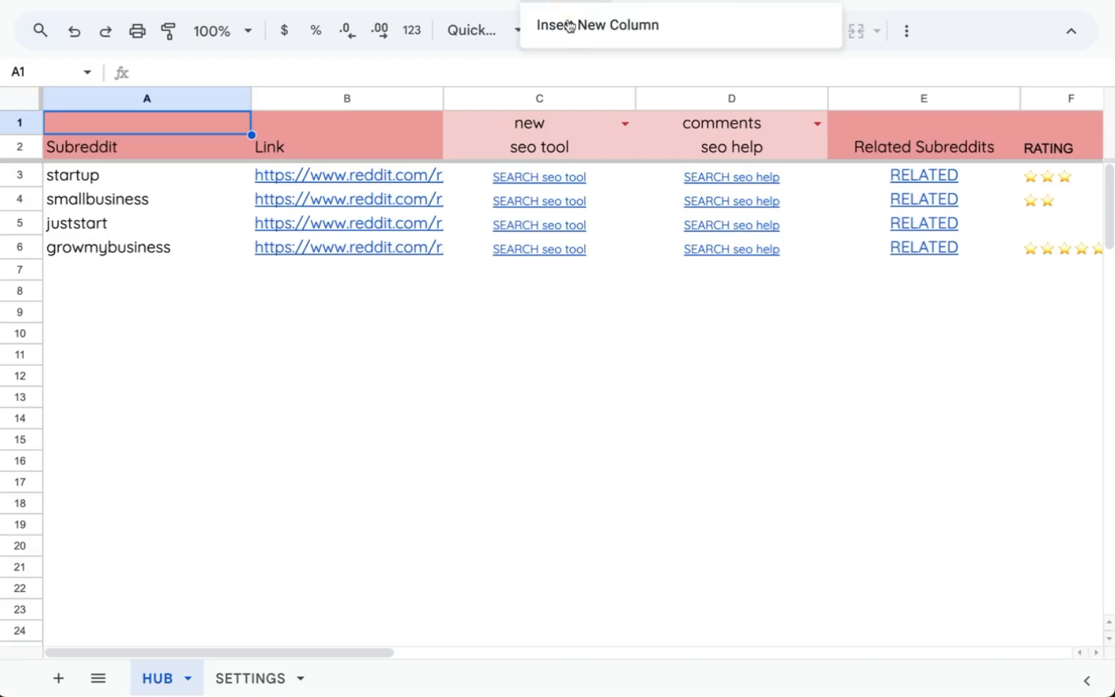
click(590, 28)
click(617, 124)
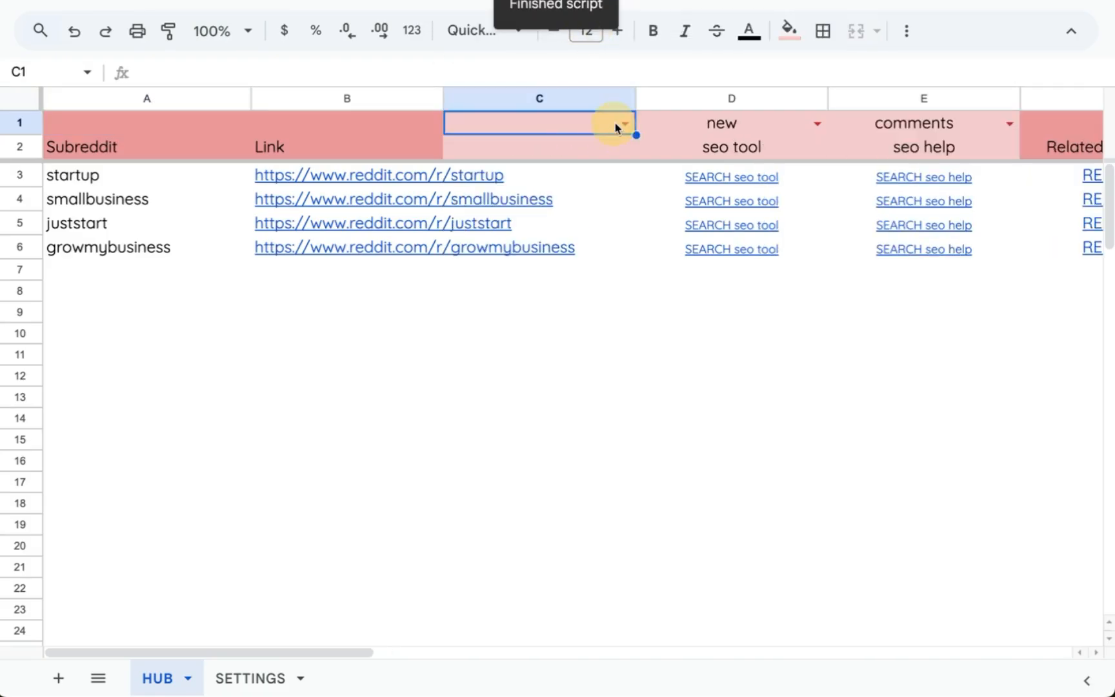
click(610, 123)
click(598, 145)
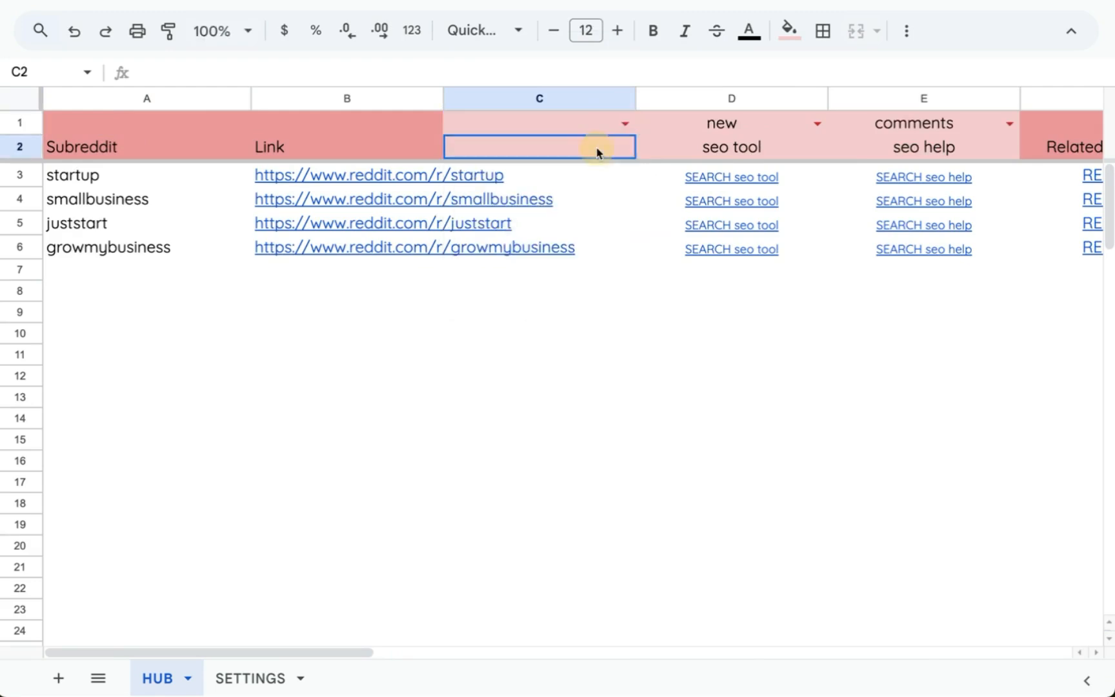
click(727, 148)
click(584, 152)
click(578, 175)
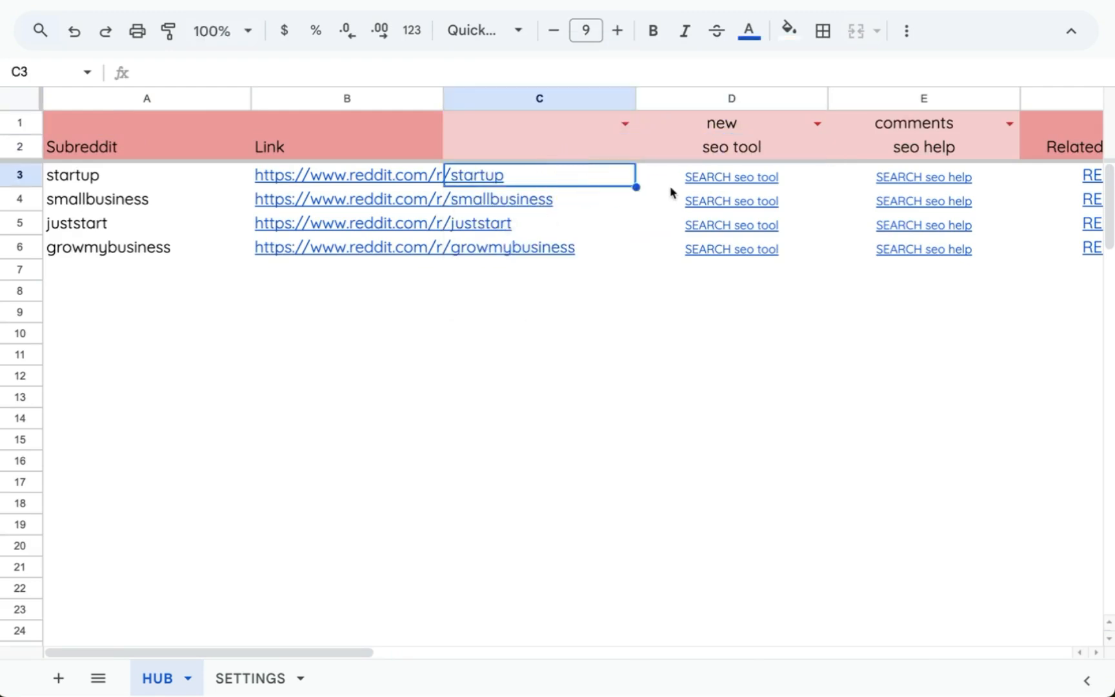
Leave the formula in D3 as is and undo the column insertion on the HUB sheet
double_click(697, 172)
key(ctrl+a)
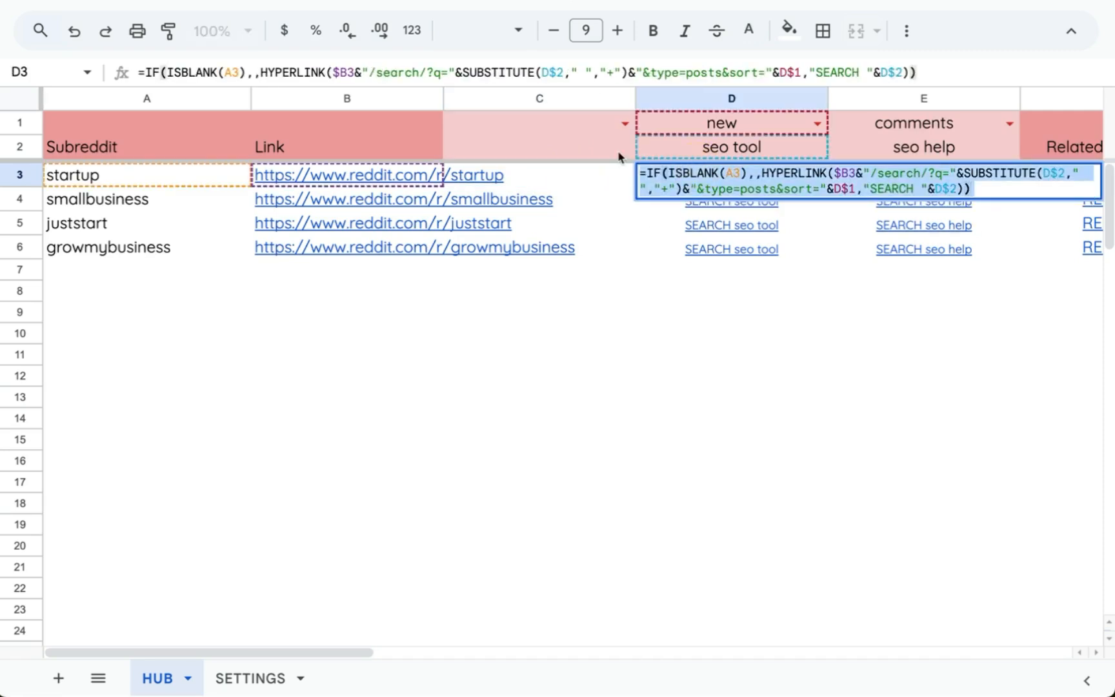
click(585, 175)
key(ctrl+z)
Copy the complete search HYPERLINK formula from cell C3 of the HUB sheet
double_click(543, 182)
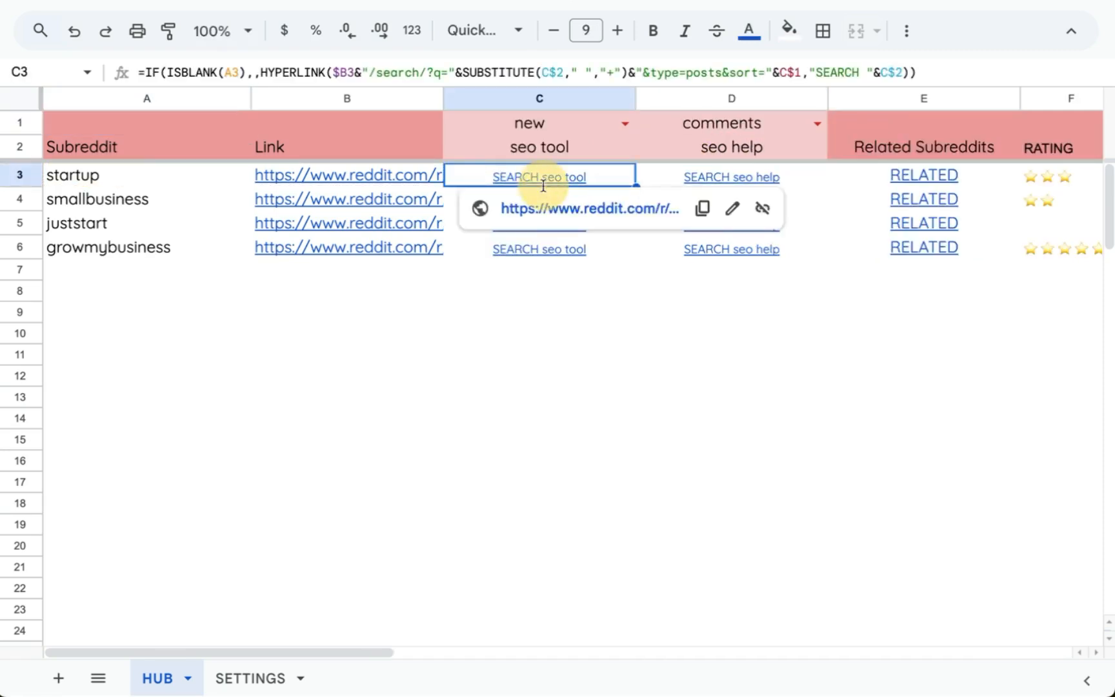
key(ctrl+a)
key(ctrl+c)
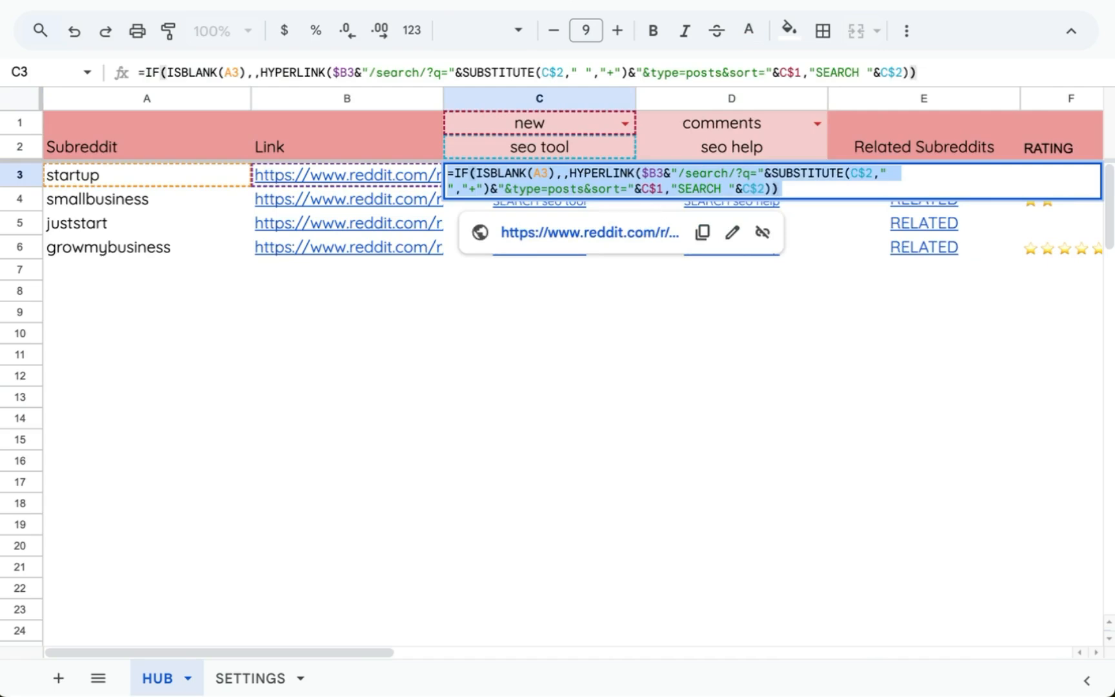
In the script, add a line below the insertColumnBefore(3) statement that begins with SpreadsheetApp.getActiveSheet
click(321, 1)
click(798, 285)
key(Return)
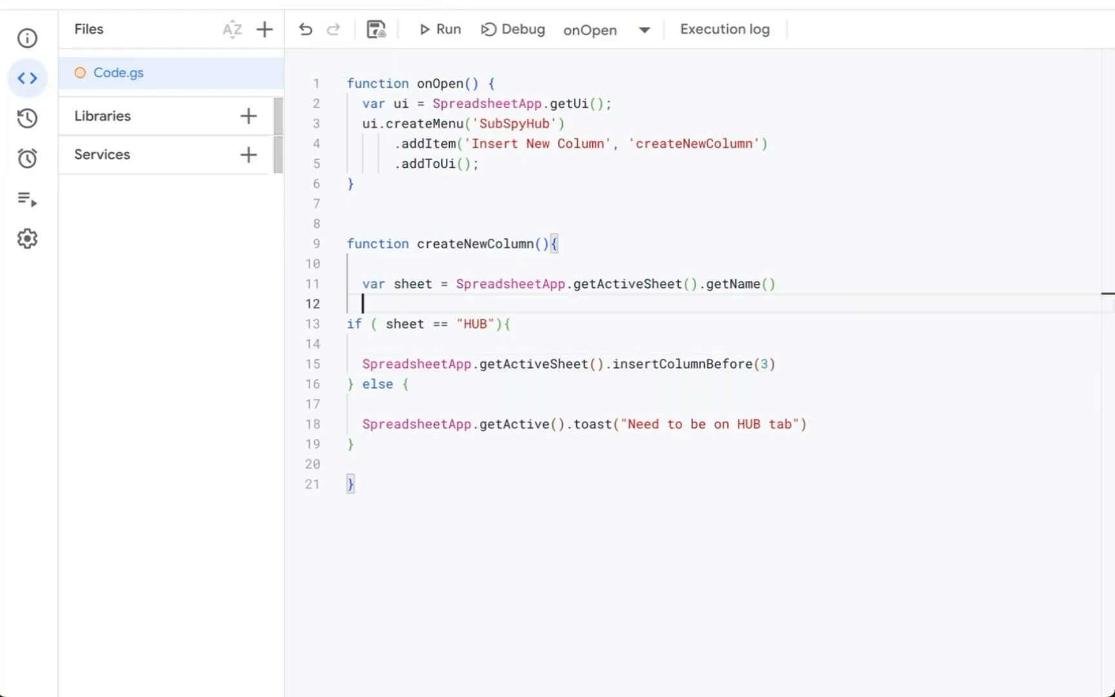
text(SpreadsheetApp.get)
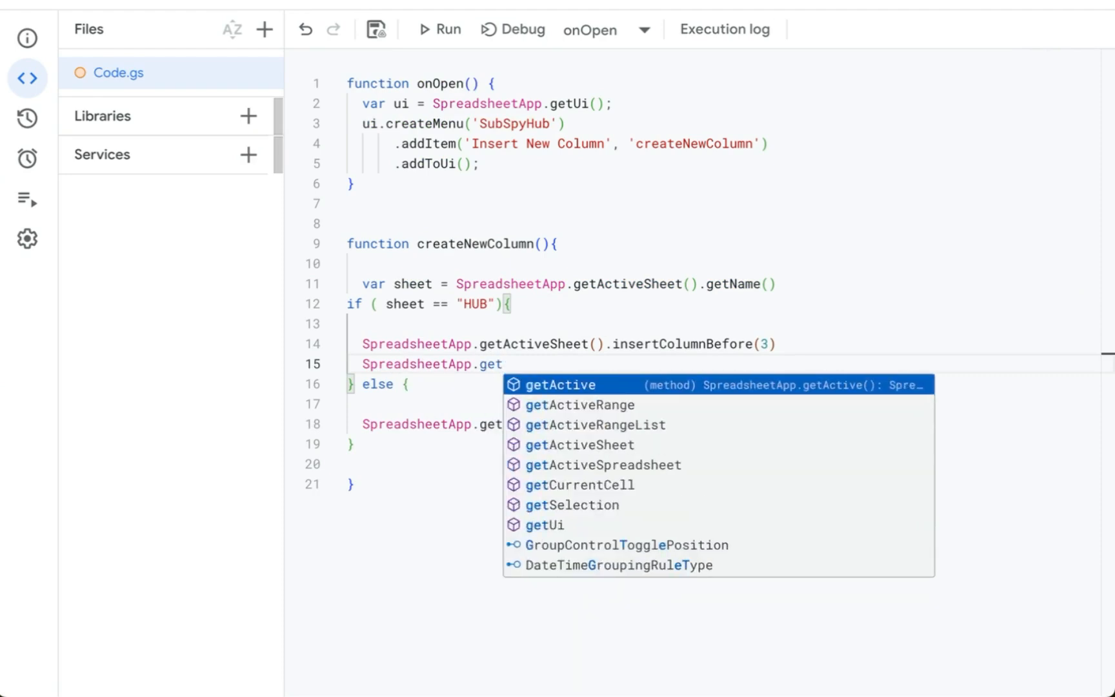
key(Down)
key(Down)
key(Down)
key(Return)
Extend the new line to SpreadsheetApp.getActiveSheet().getRange(3,3).setValue("")
text(().getRange()
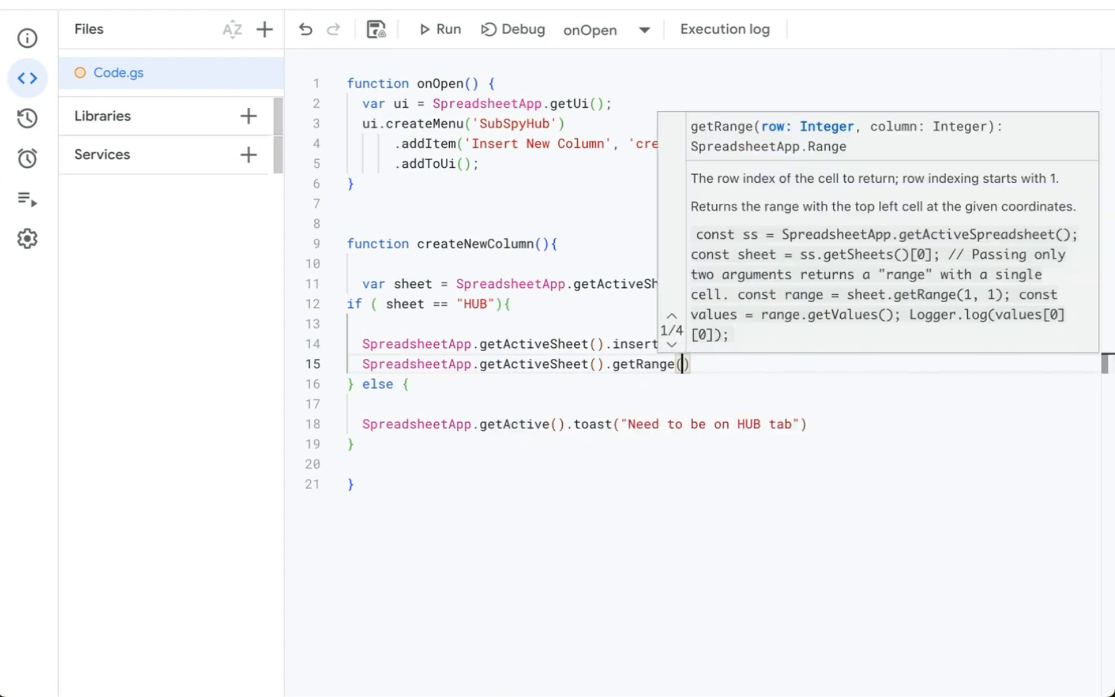
text(3,3).setVa)
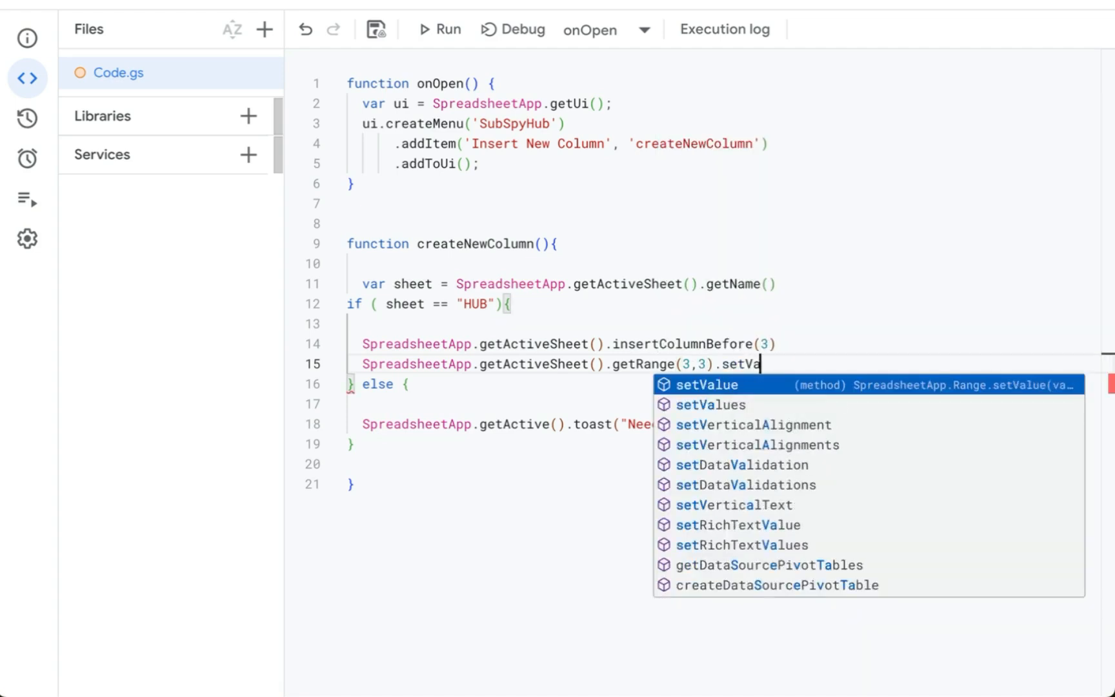
key(Return)
text(("")
key(Down)
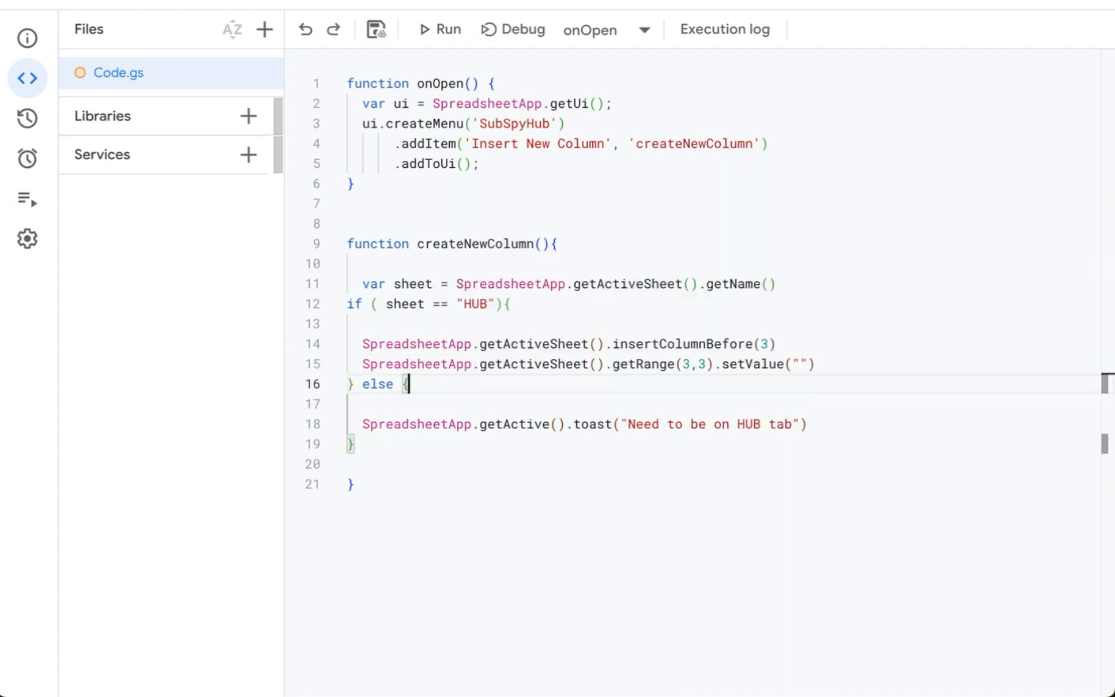
Try passing the copied search formula to setValue between backticks instead of the empty double quotes
key(Left)
key(Left)
key(Left)
key(Left)
key(Left)
key(Left)
key(Left)
key(Left)
key(Left)
key(Left)
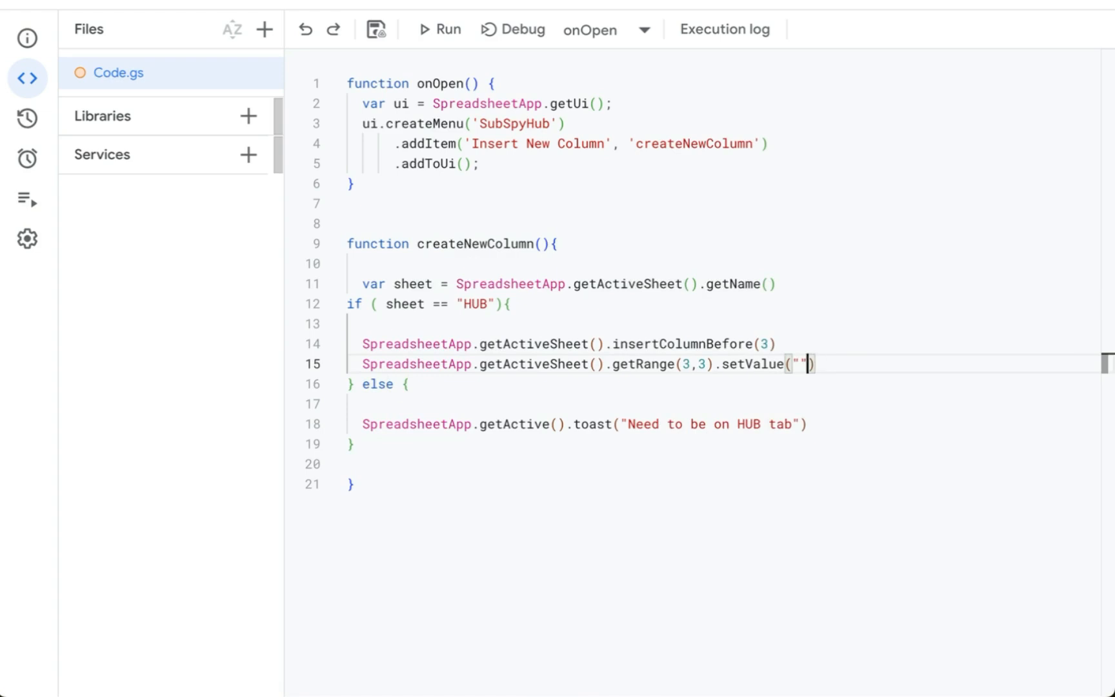
key(BackSpace)
text(`)
key(ctrl+v)
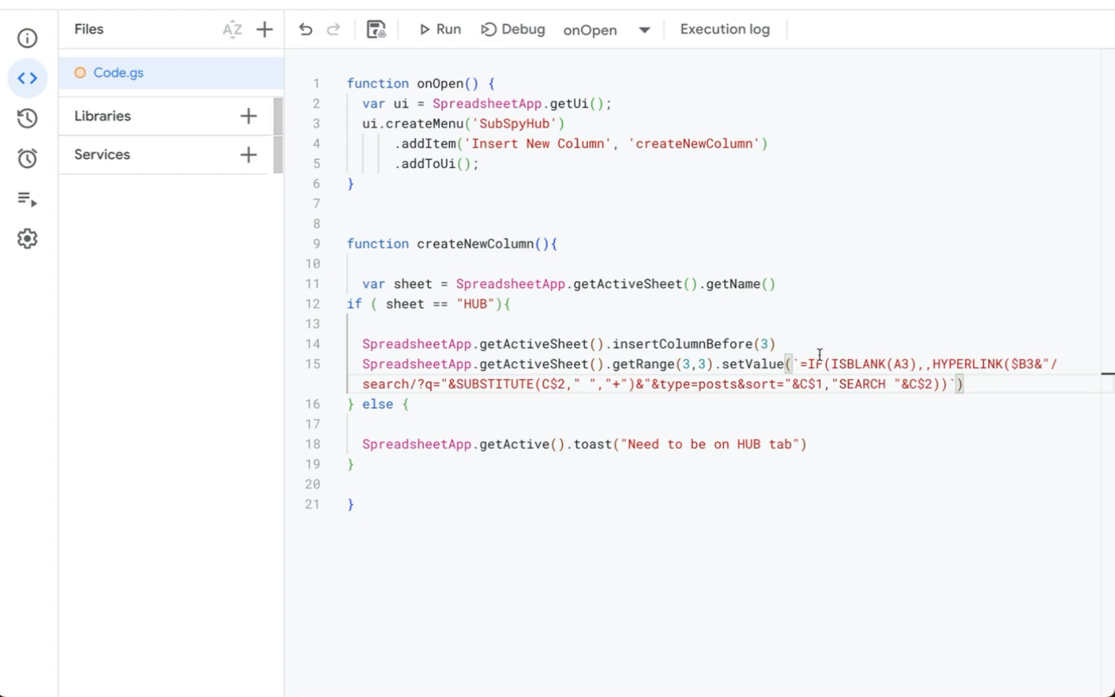
click(1019, 364)
click(799, 364)
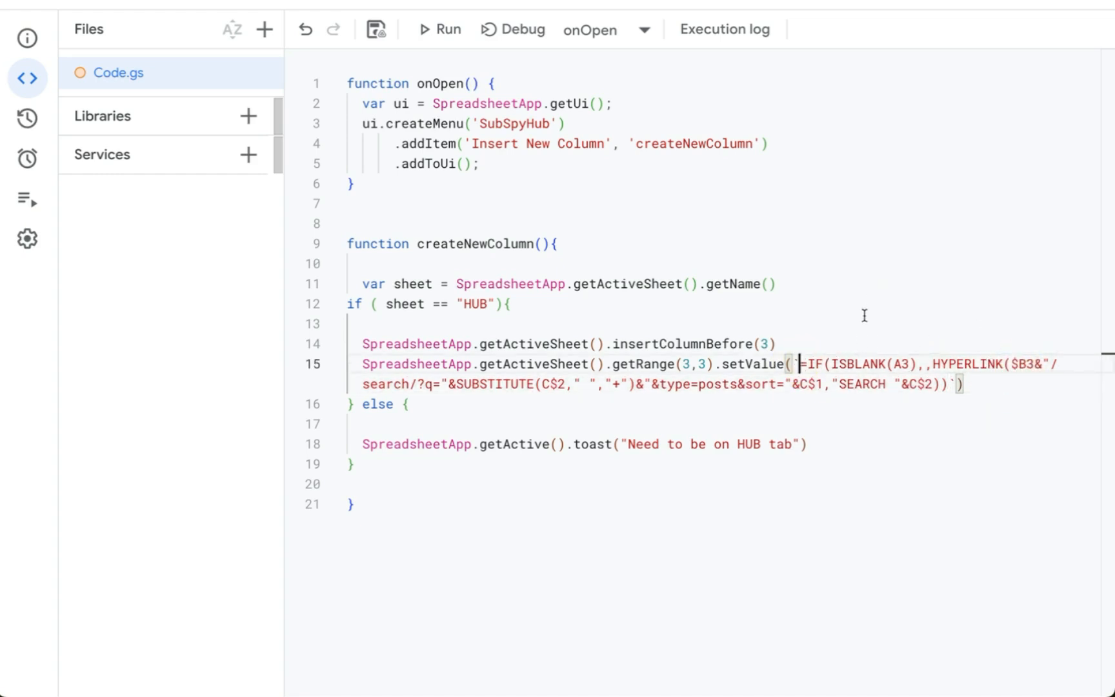
key(ctrl+z)
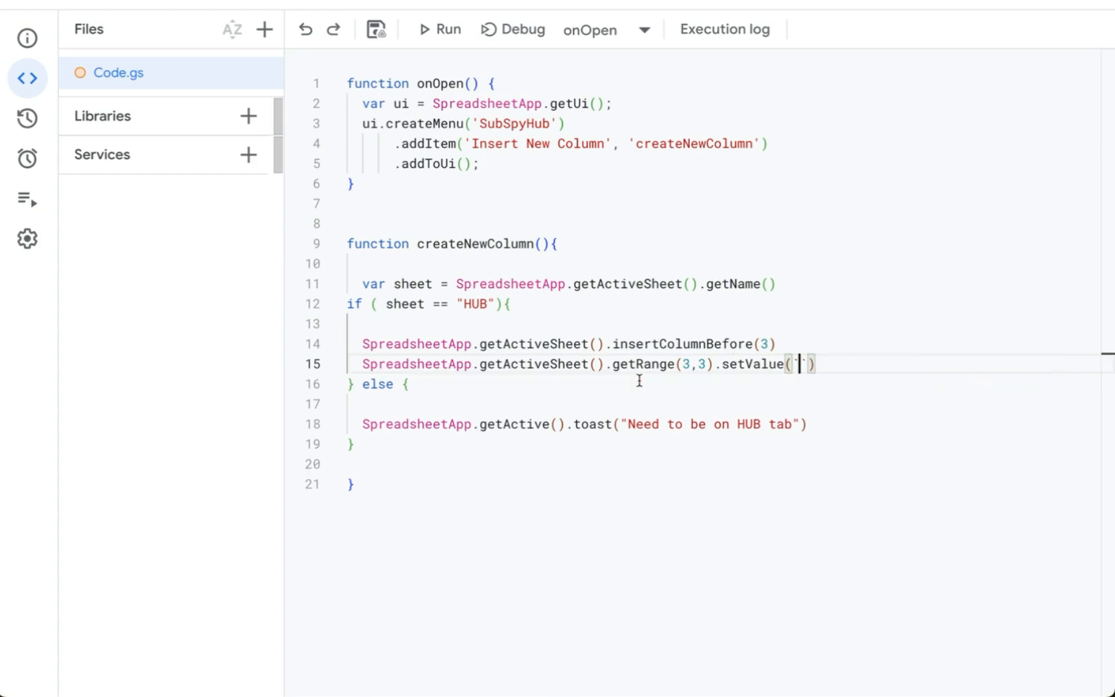
Pass the copied search formula to setValue in single quotes and save the script
click(808, 364)
key(BackSpace)
key(BackSpace)
text(')
key(ctrl+v)
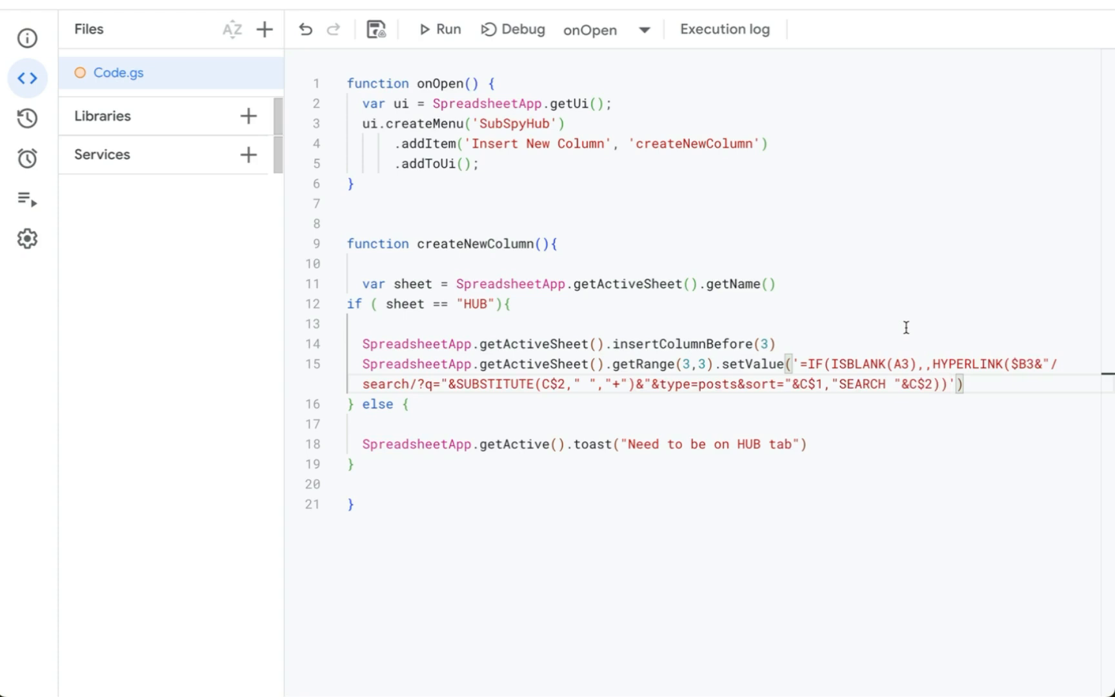
key(ctrl+s)
click(570, 383)
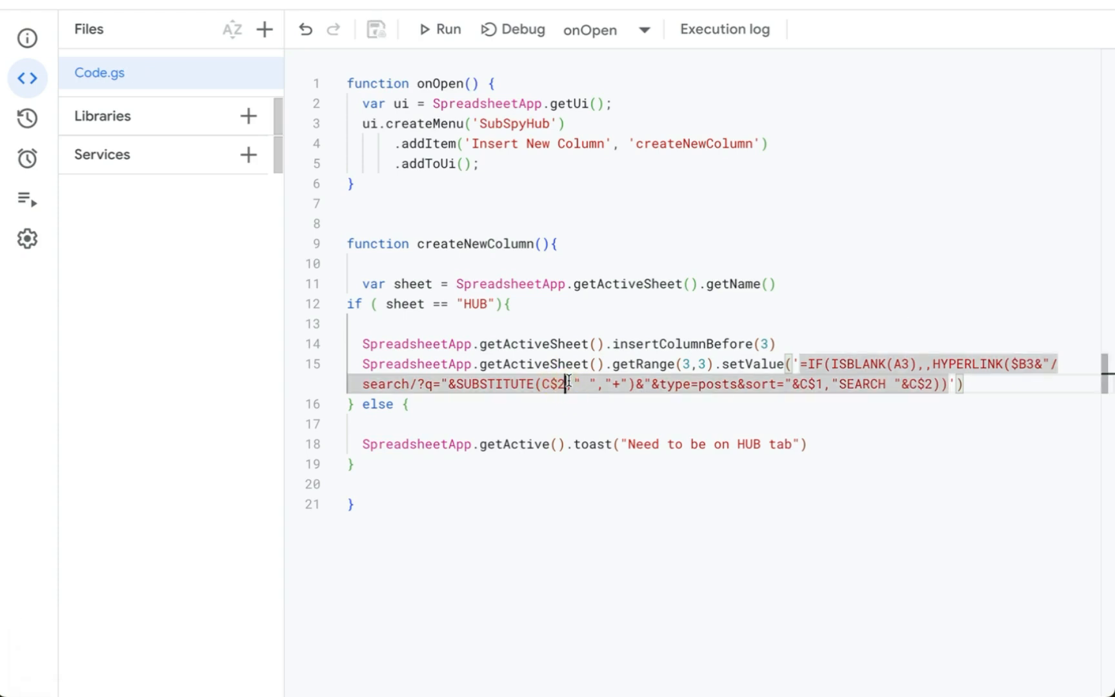
text(,)
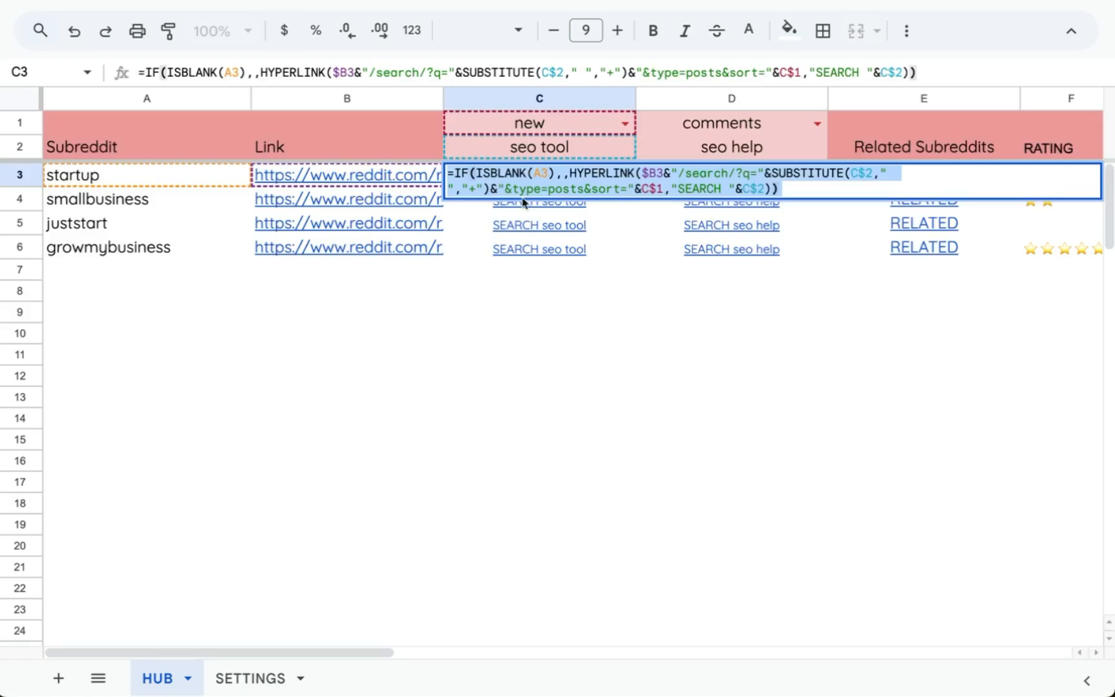
click(399, 179)
click(546, 184)
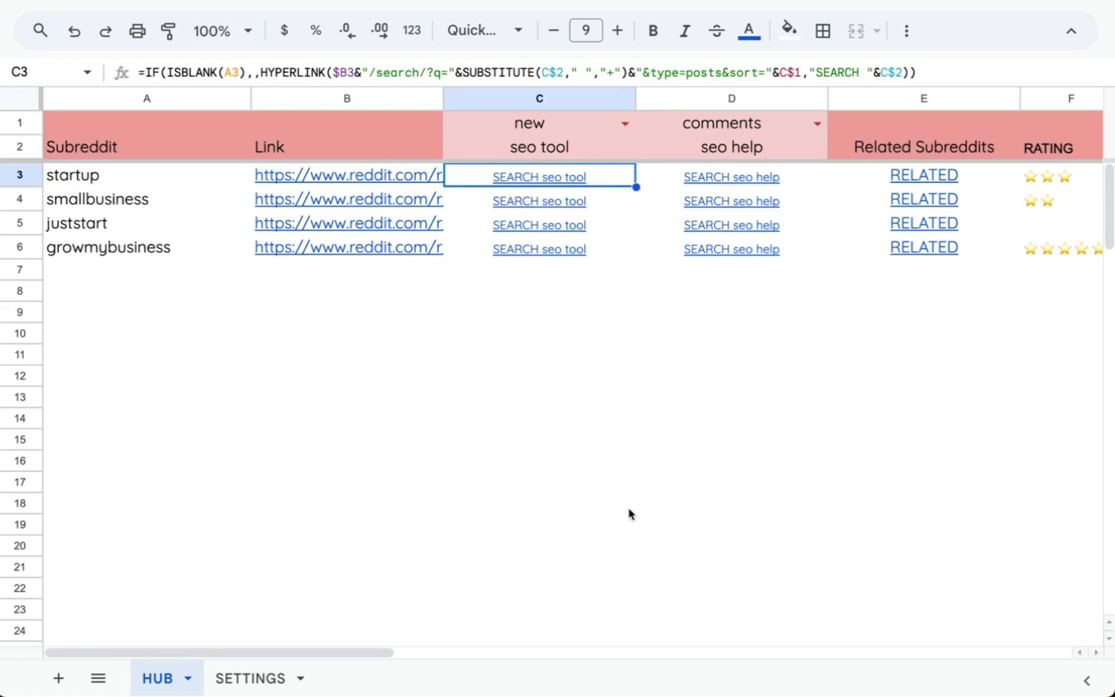
double_click(567, 177)
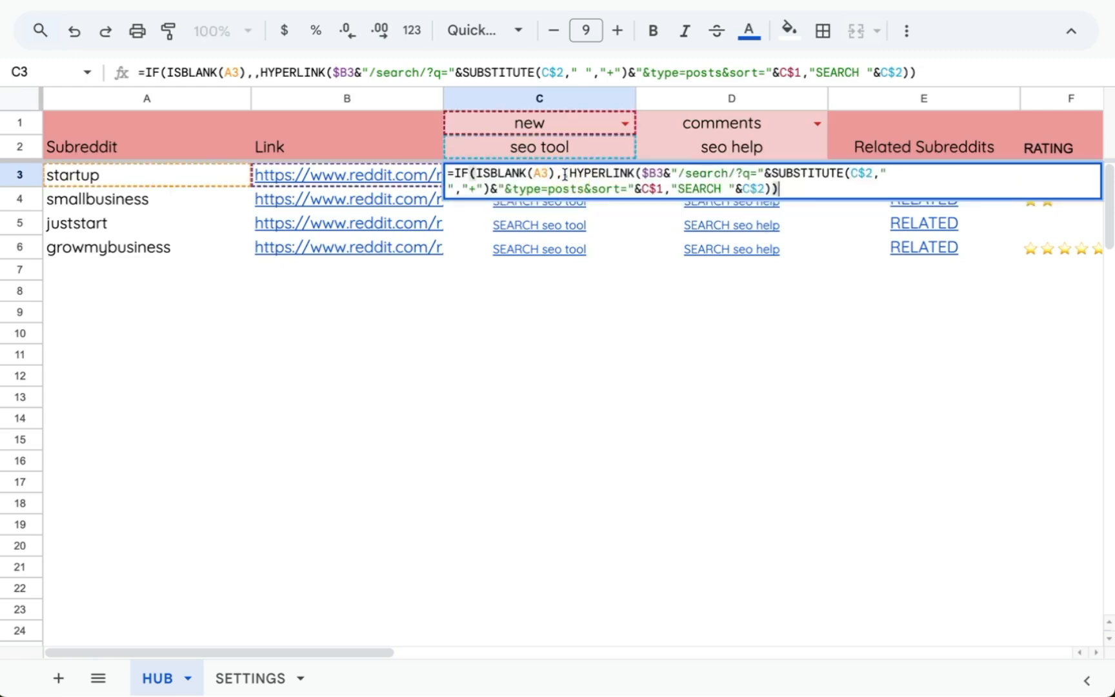
key(Right)
click(519, 174)
key(Right)
key(Right)
key(Right)
key(Right)
key(Right)
key(Right)
key(Right)
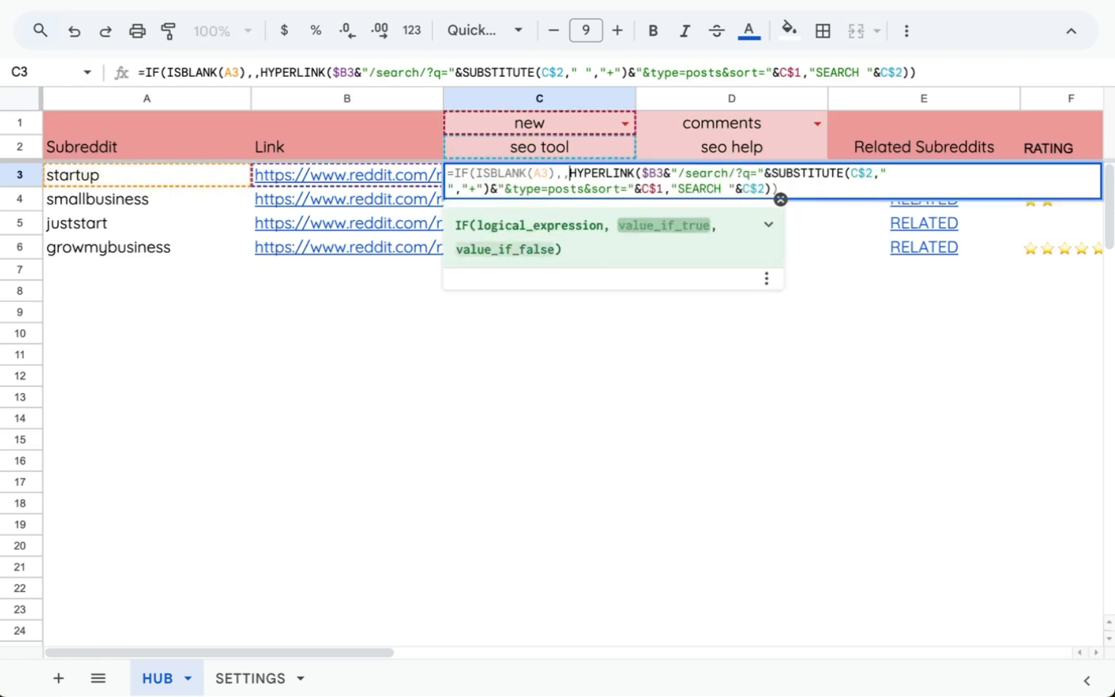
text(ARRAY)
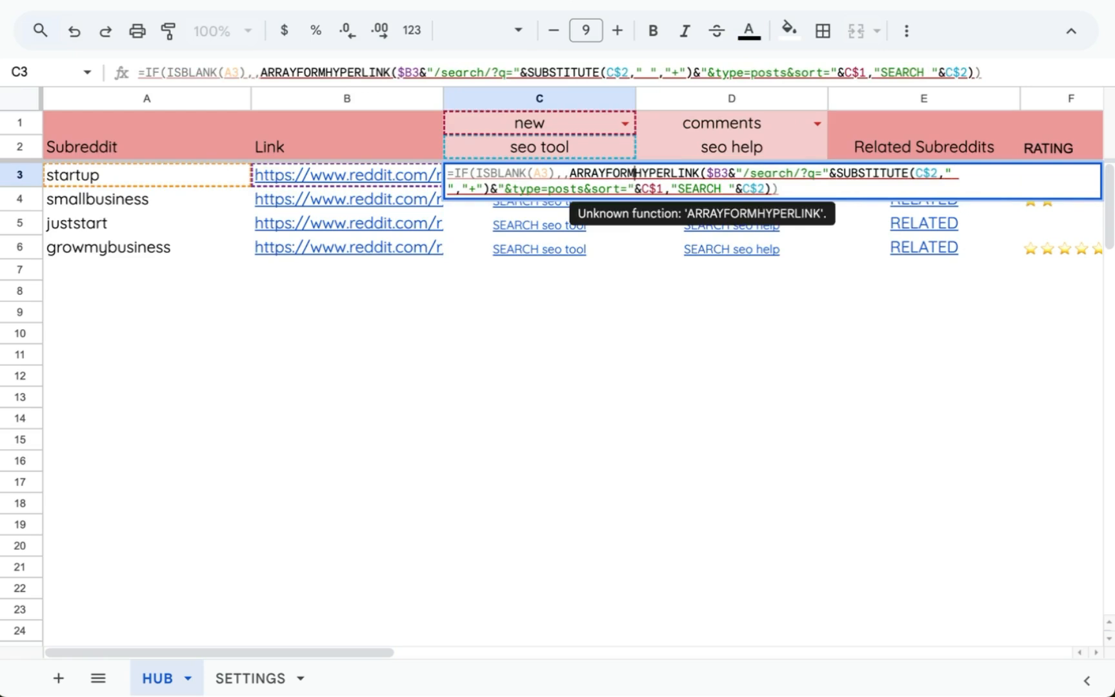
key(Escape)
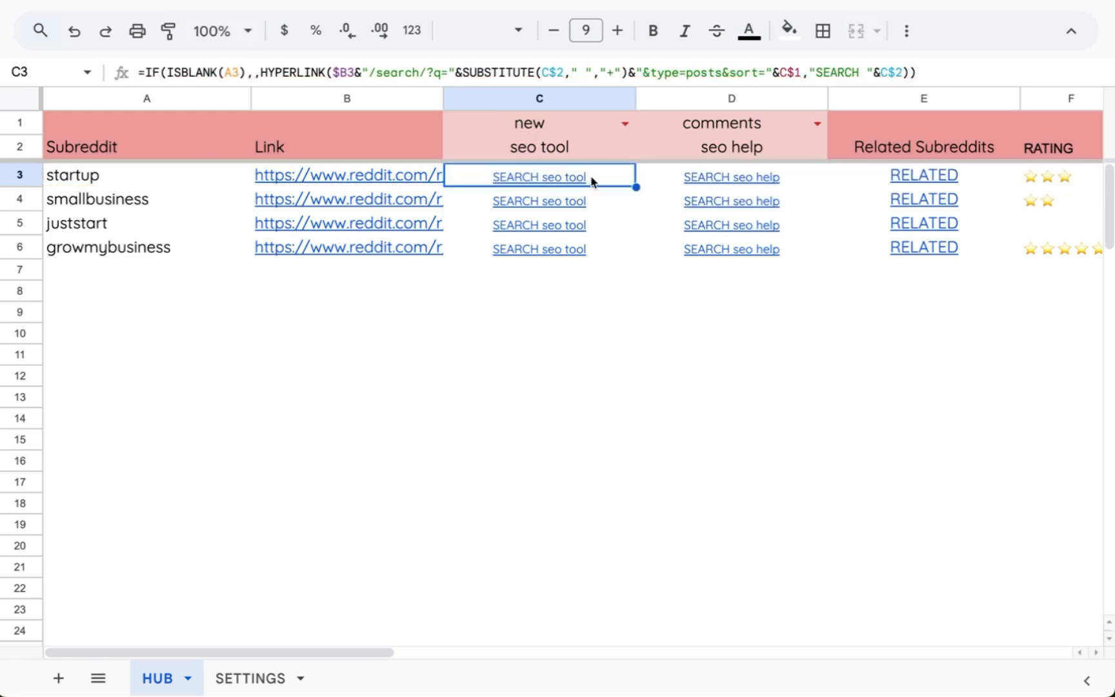
Run the custom Insert New Column command on the HUB sheet and select cell C3 in the inserted column
click(592, 182)
key(Down)
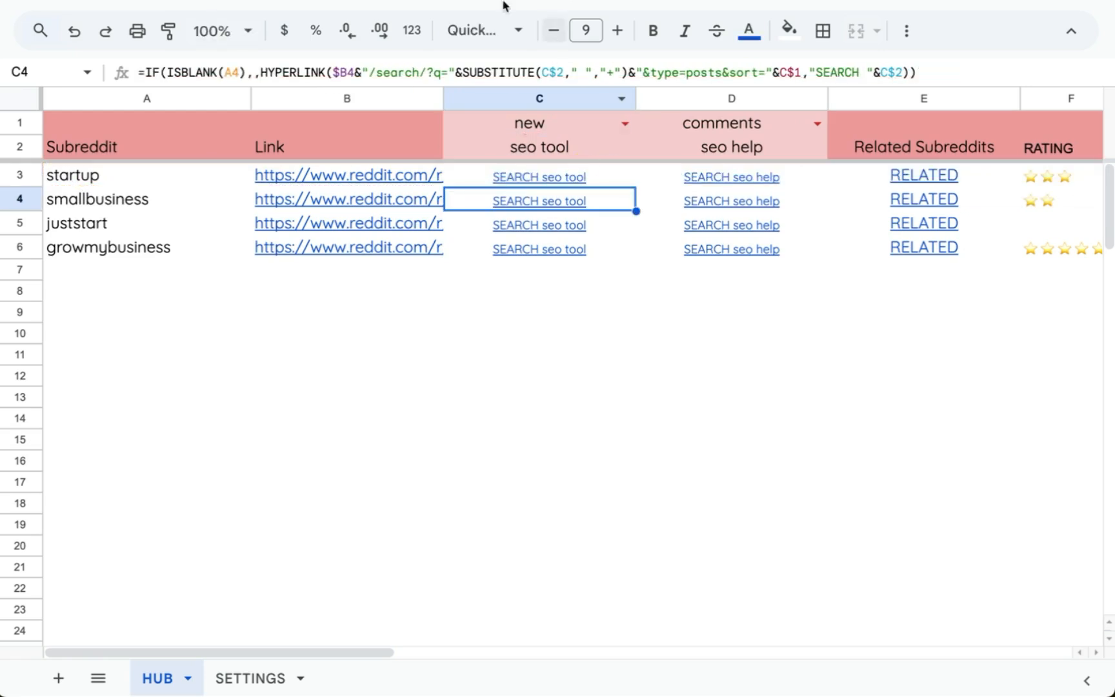
click(503, 2)
click(452, 2)
click(564, 2)
click(569, 32)
click(573, 176)
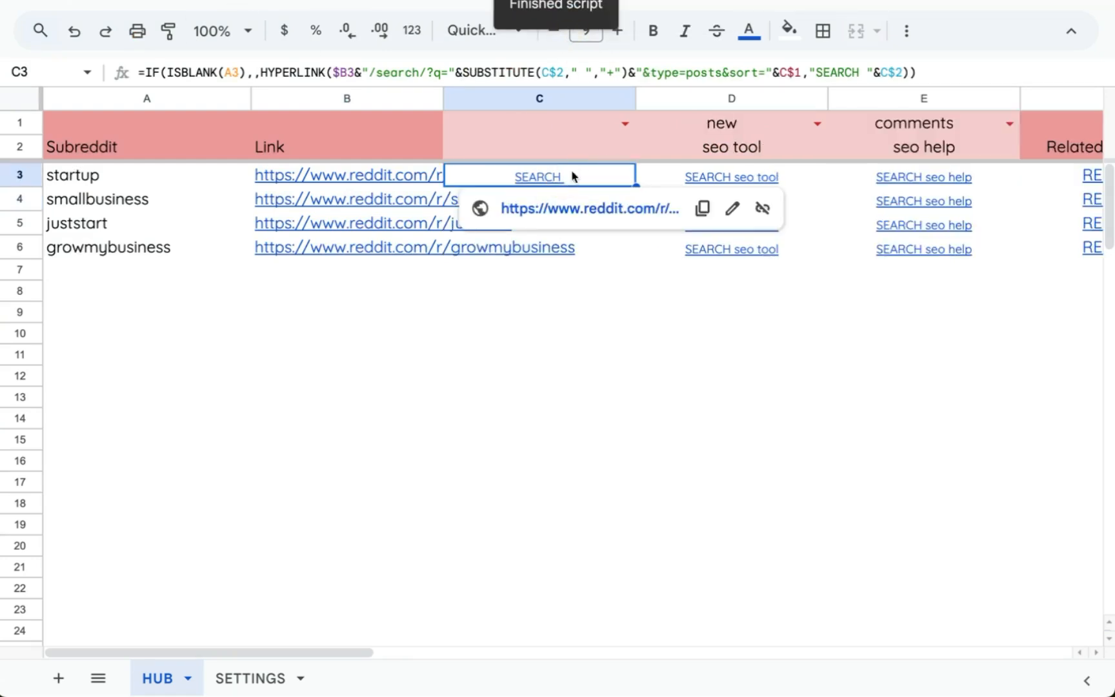
Set the new column C's sort option to top and its keyword in C2 to "seo help"
click(620, 124)
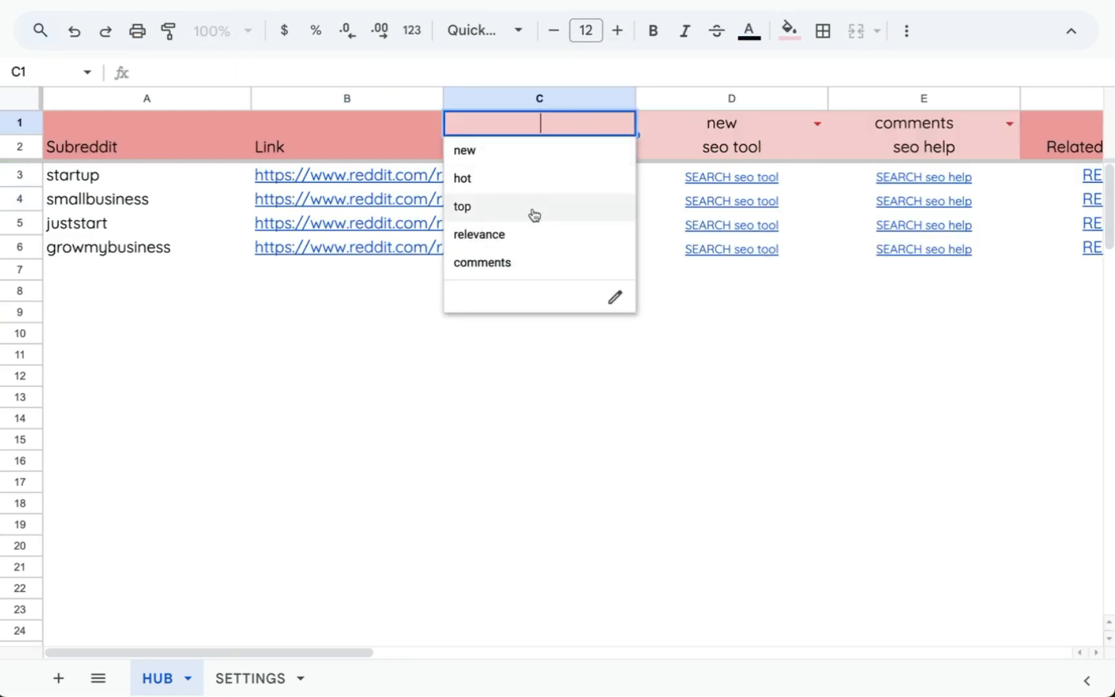
click(535, 205)
click(537, 154)
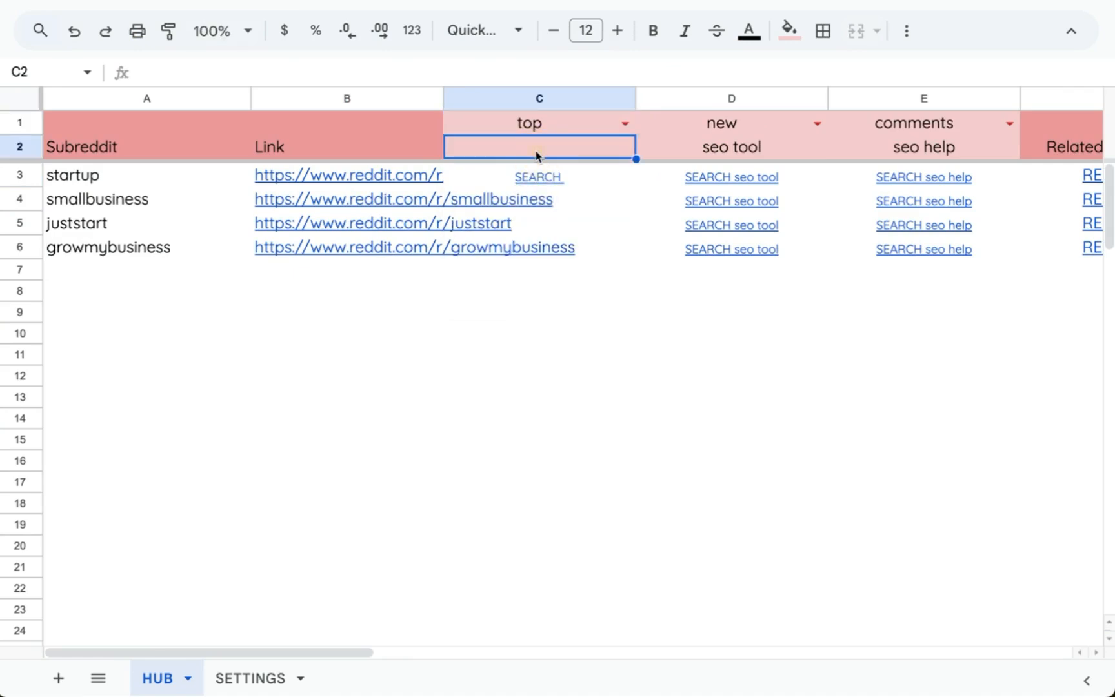
text(seo help)
key(Return)
Open the C3 search link to check the Reddit results for startup, and return to inspect column C in the HUB sheet
mouse_move(568, 177)
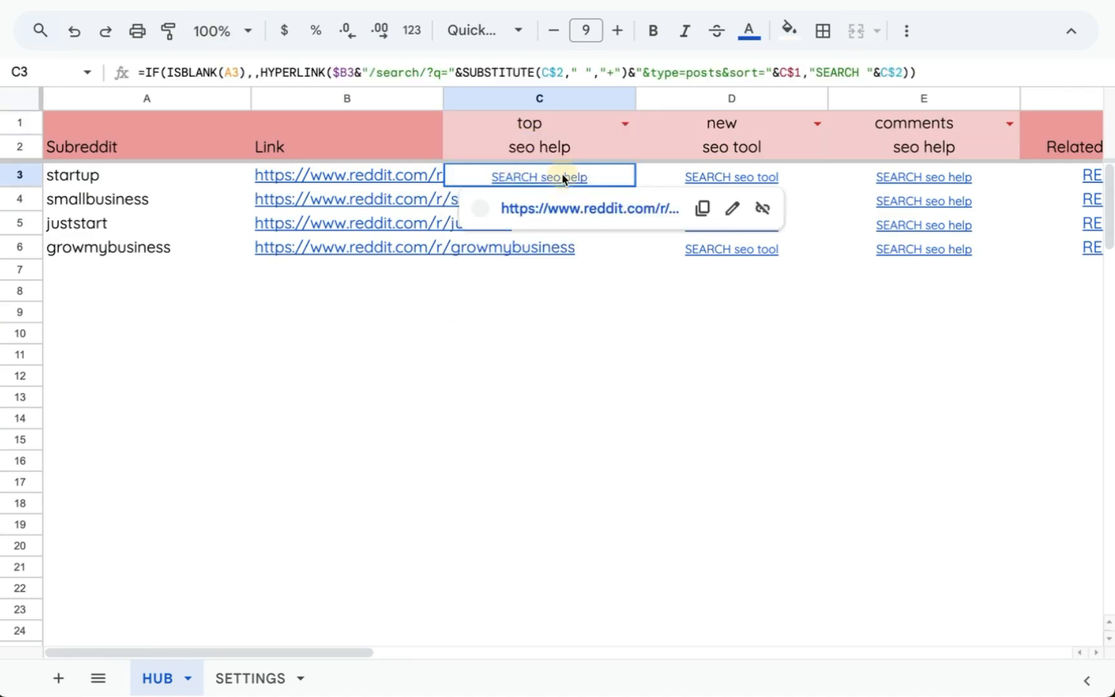
click(559, 213)
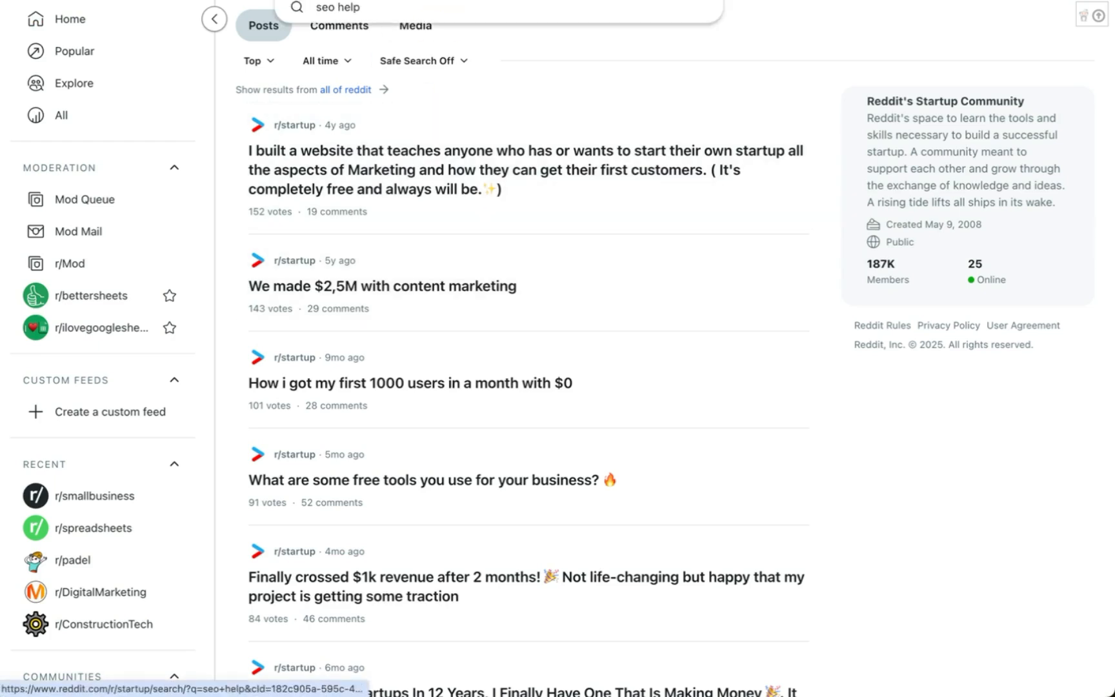
click(146, 0)
click(146, 1)
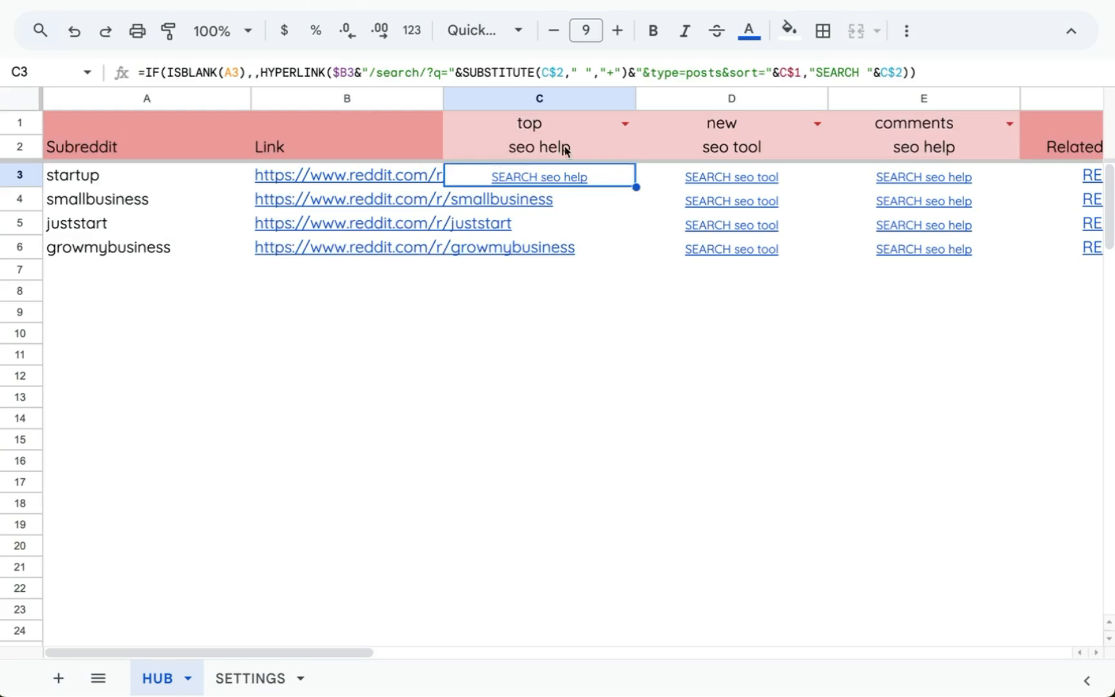
click(619, 181)
click(607, 290)
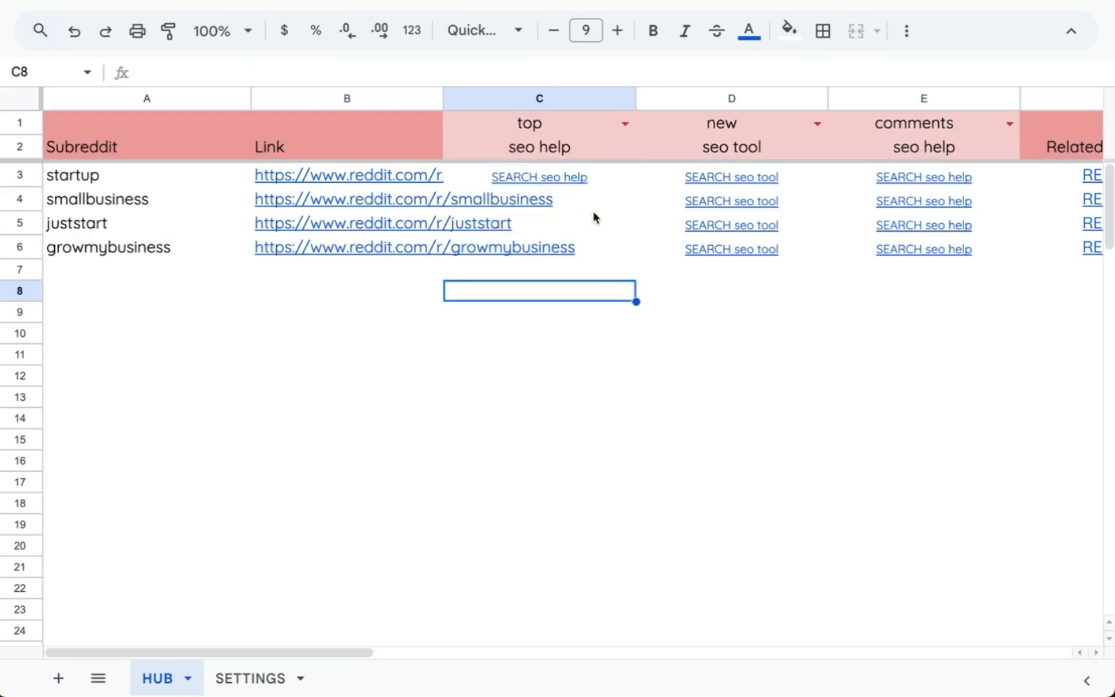
drag(613, 177, 618, 195)
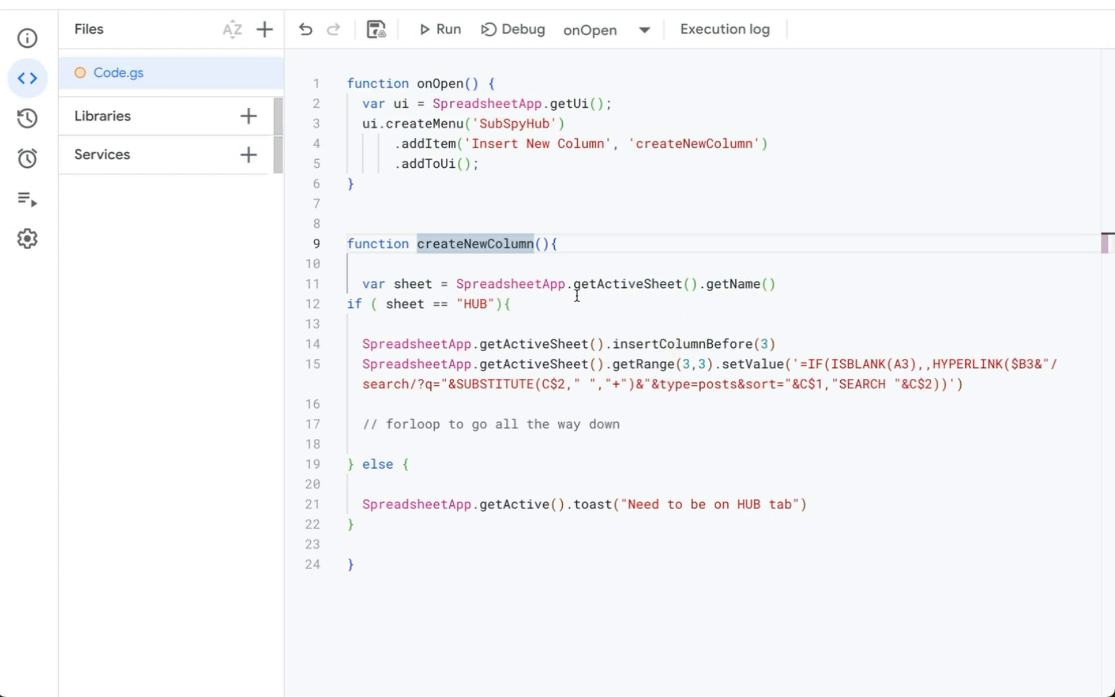
In the script, below the forloop comment, start a for loop with row = 4 and the condition row<= lastRow
click(577, 302)
drag(653, 424, 368, 426)
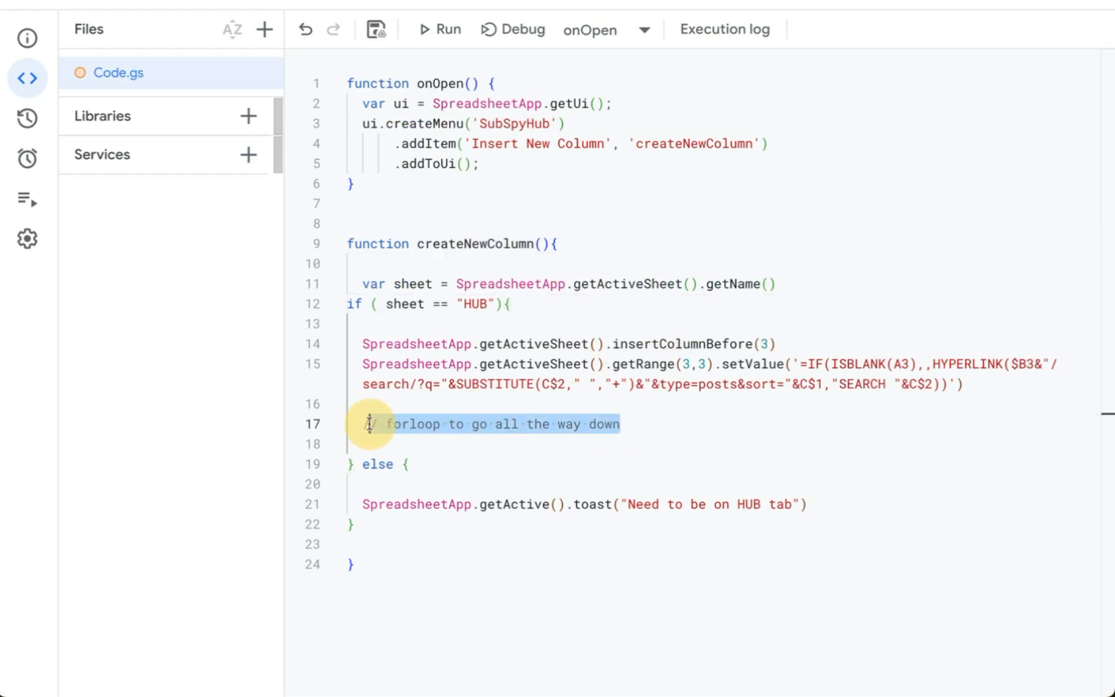
click(650, 426)
key(Return)
key(Return)
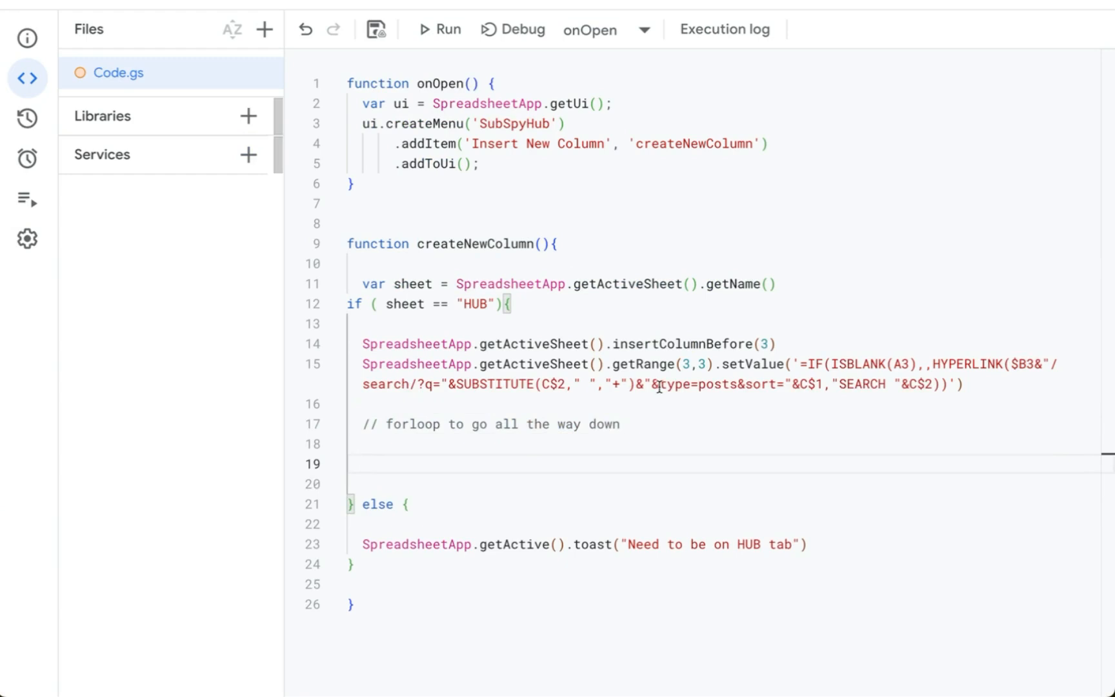
text(fo)
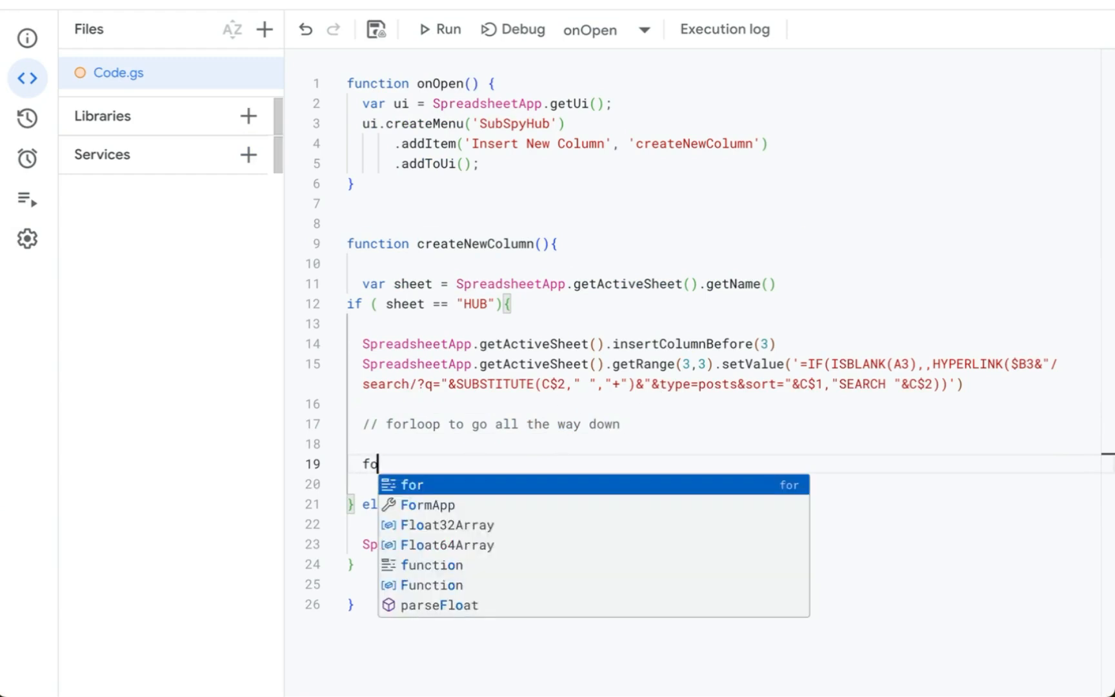
text(r (row = )
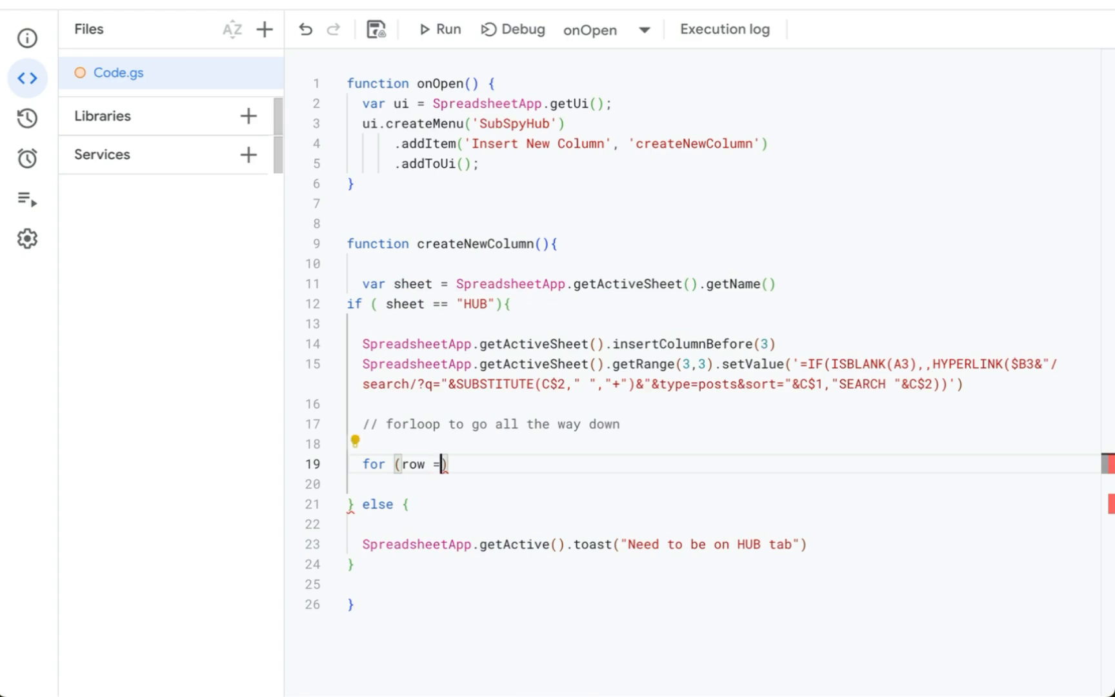
text(4;row<= lastRow)
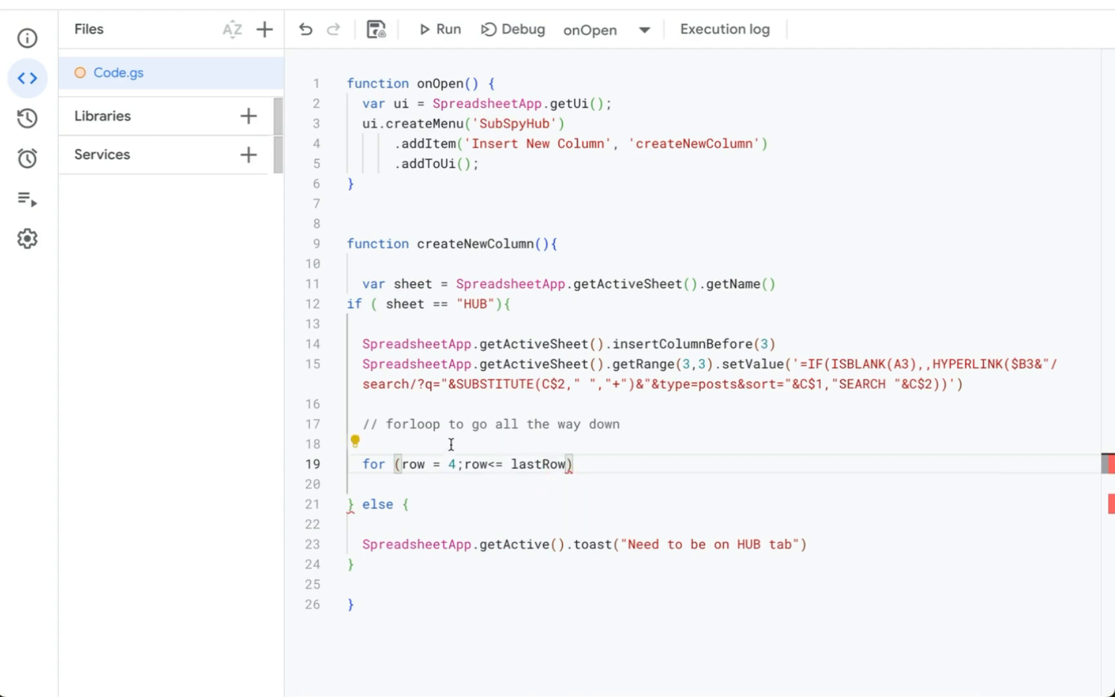
Declare var lastRow above the for loop as SpreadsheetApp.getActiveSheet().getMaxRows()
click(520, 443)
text(var lastR)
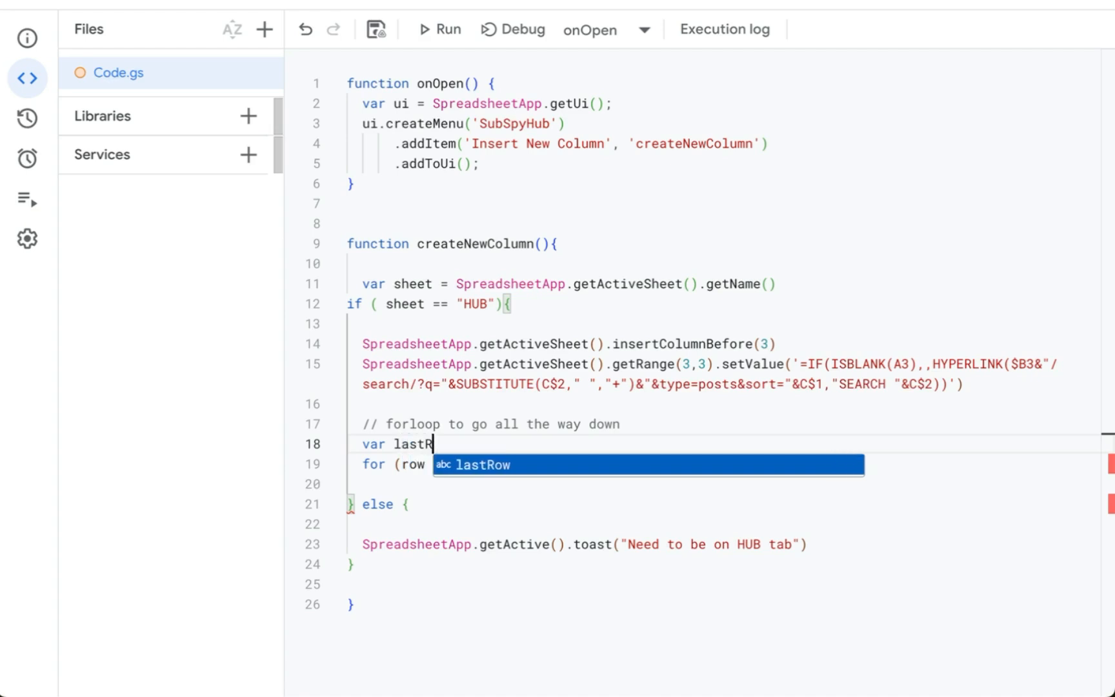
text(ow = SpreadsheetApp.getActiveSheet().get)
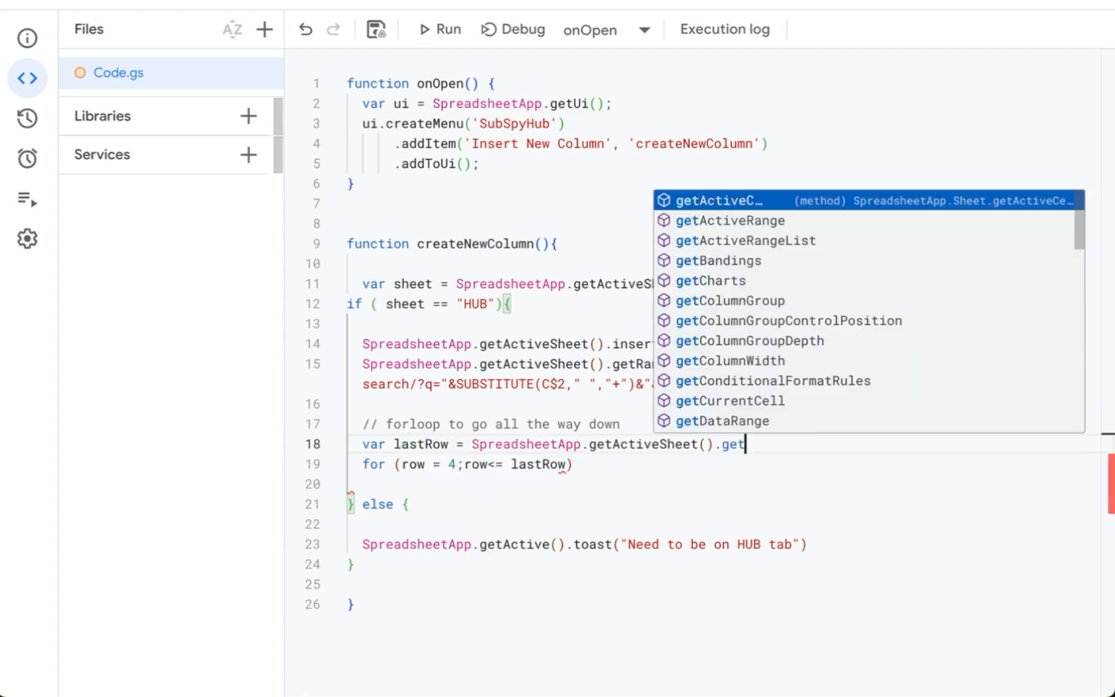
text(LastRow())
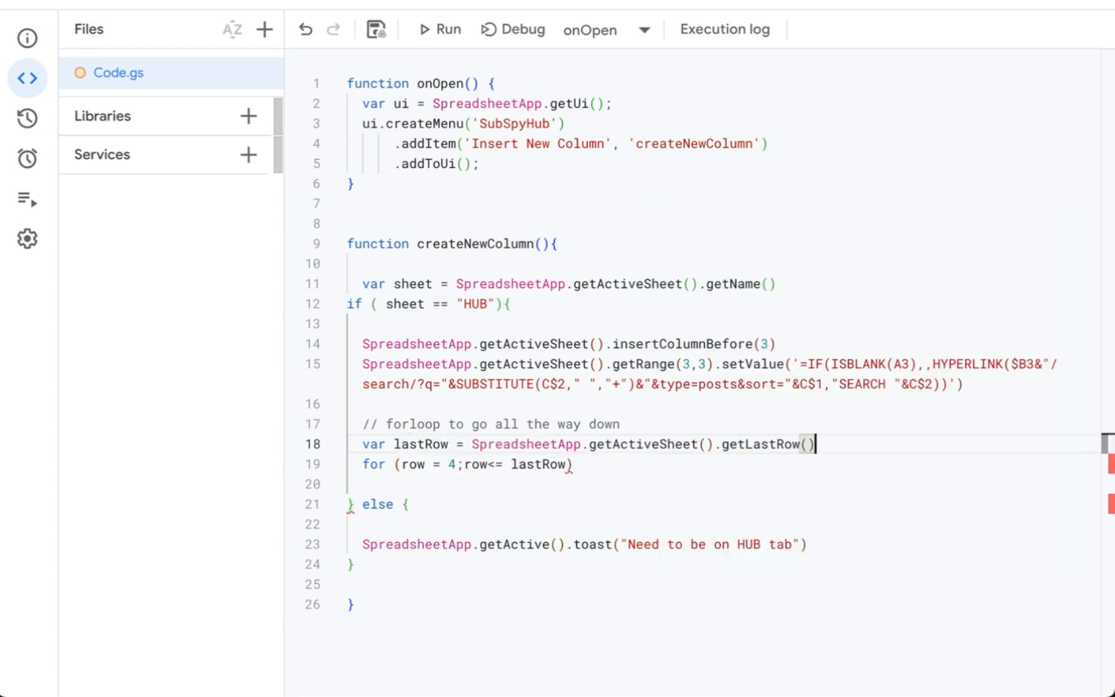
double_click(751, 443)
text(getMa)
text(xRows)
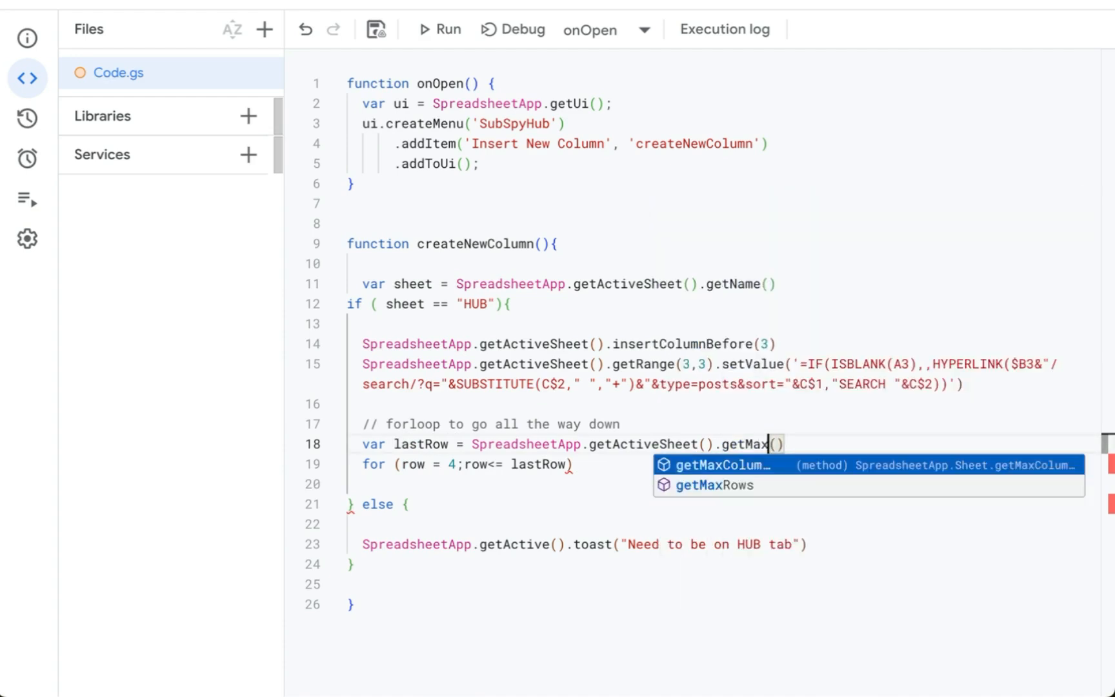
Complete the for loop header with row++ and open an empty braced body below it
click(566, 465)
text(; ro)
text(w++))
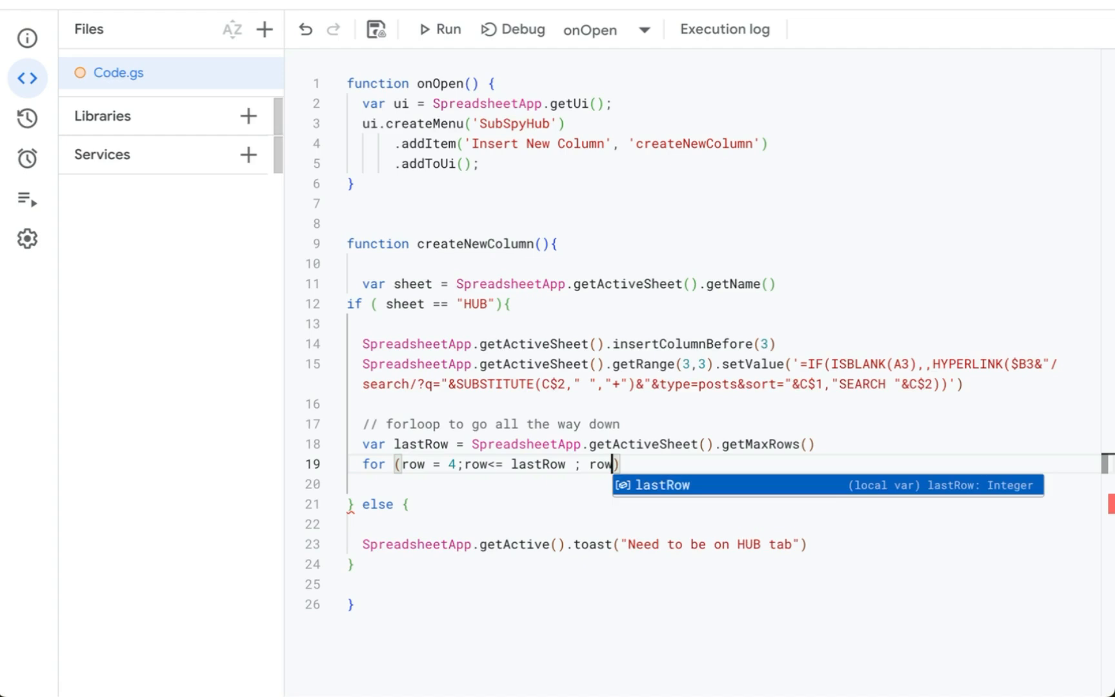
text({)
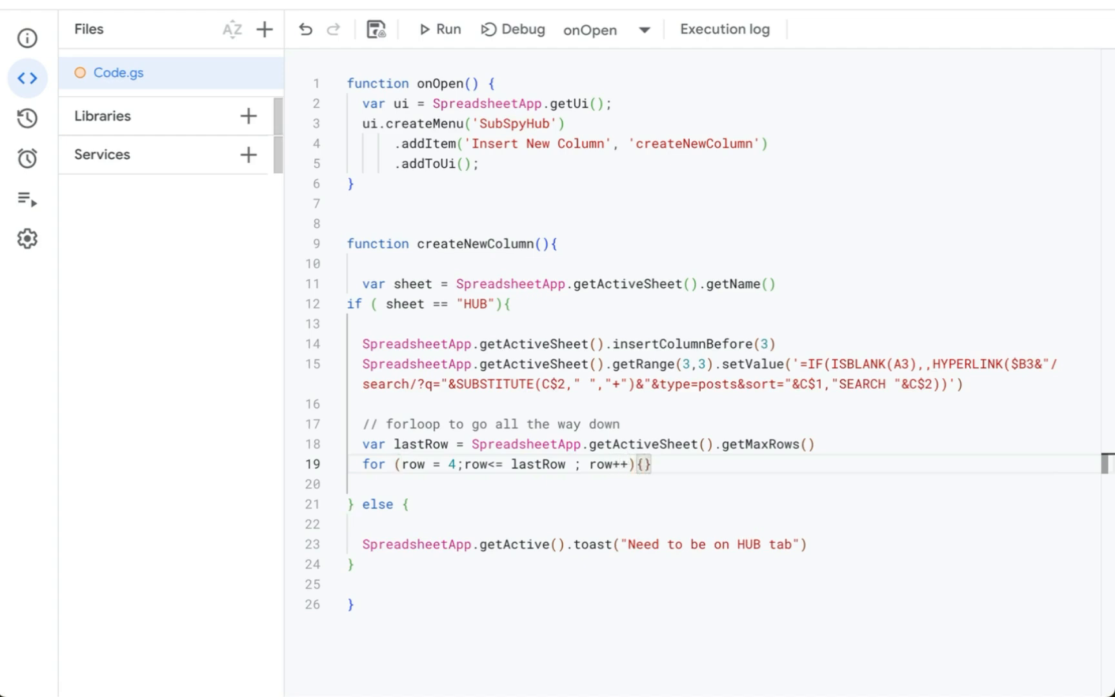
key(Return)
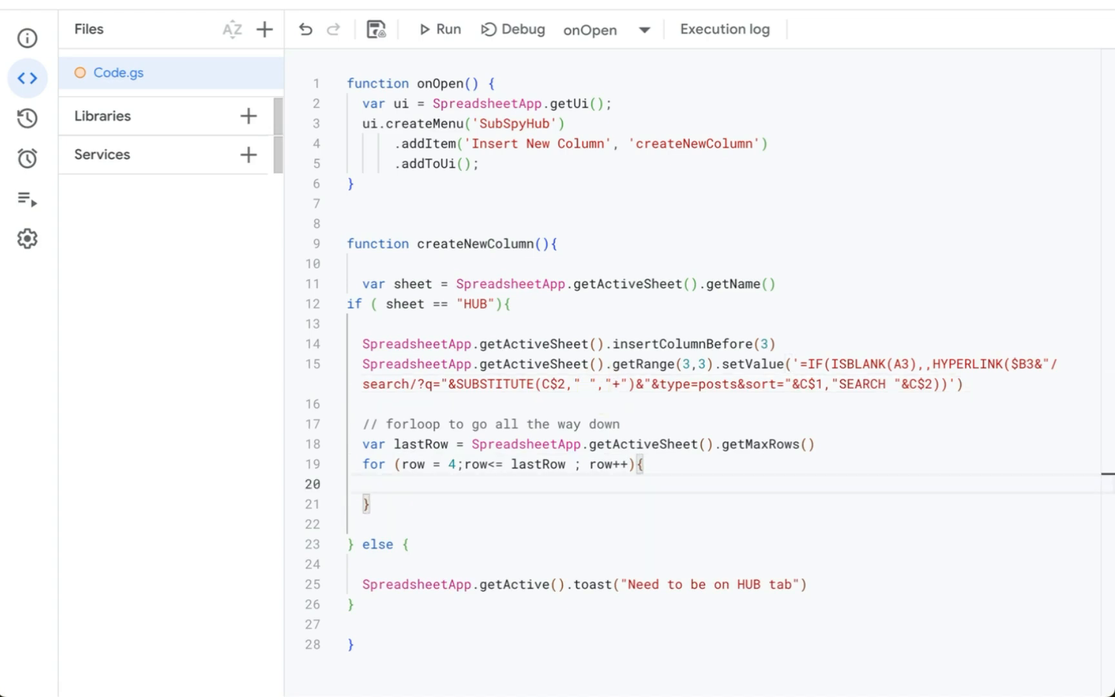
Inside the loop, add the statement SpreadsheetApp.getActiveSheet().getRenge(row,3).setValue()
drag(362, 366, 605, 361)
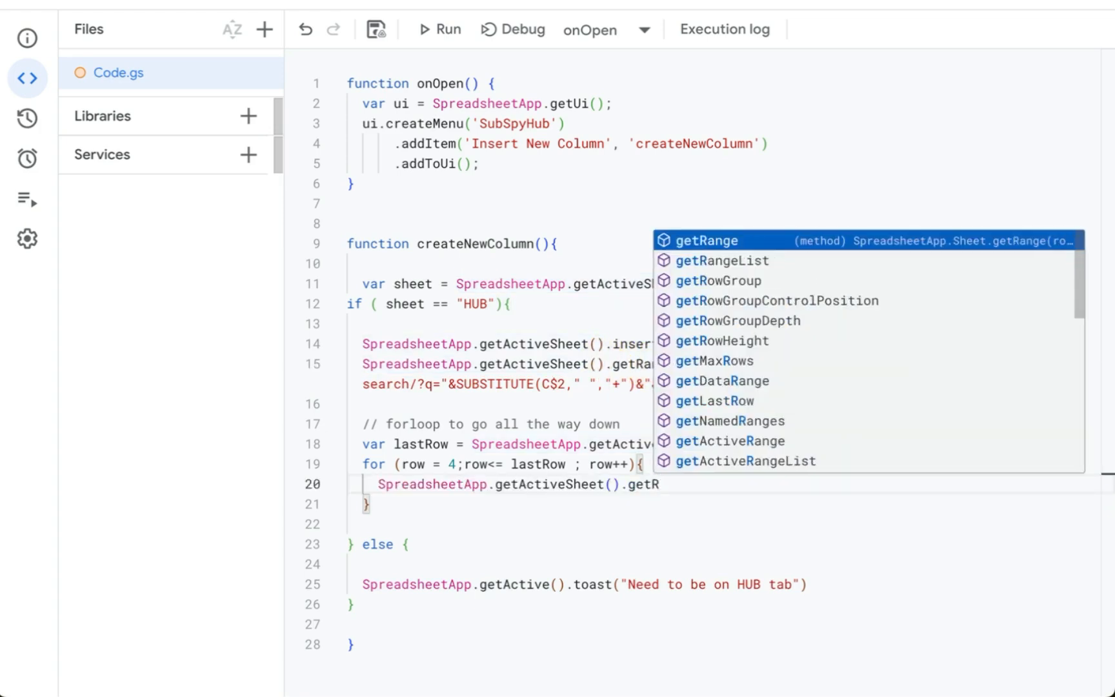
text(enge(row,)
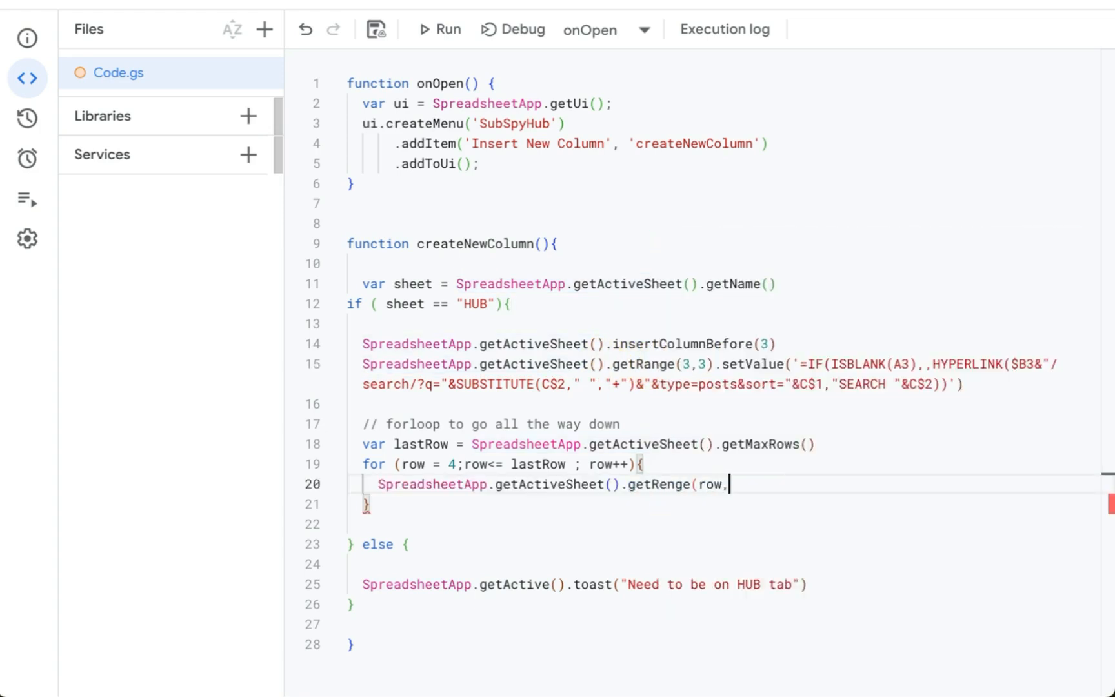
text(3).setValue())
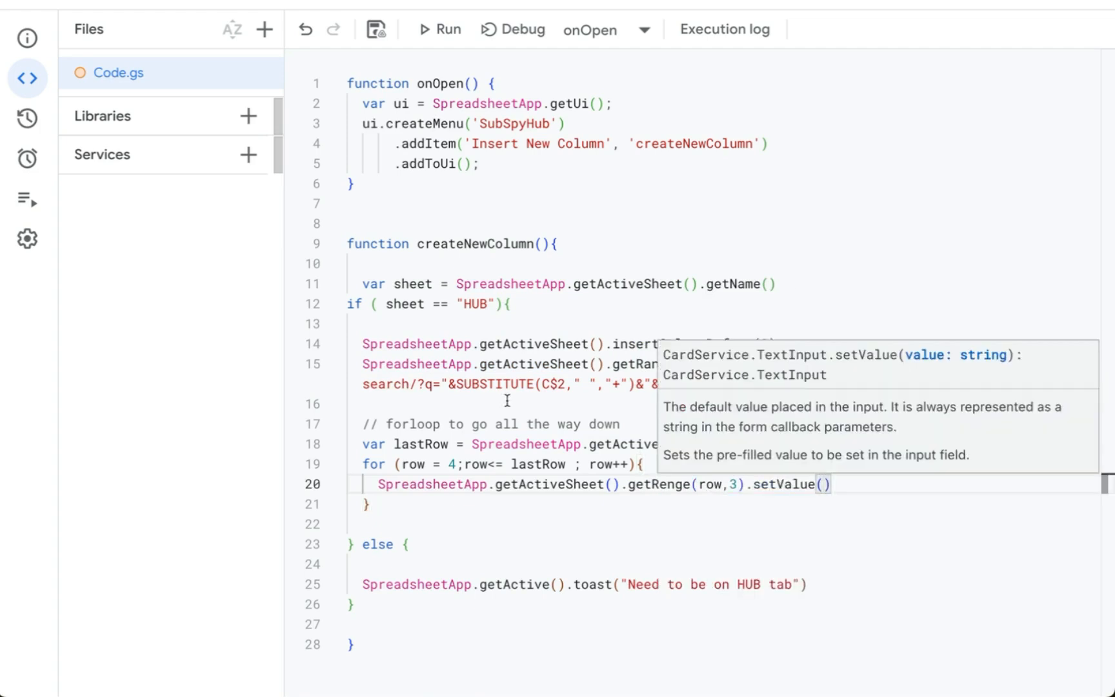
Copy the quoted search formula from the first setValue call into the loop's empty setValue parentheses
click(473, 384)
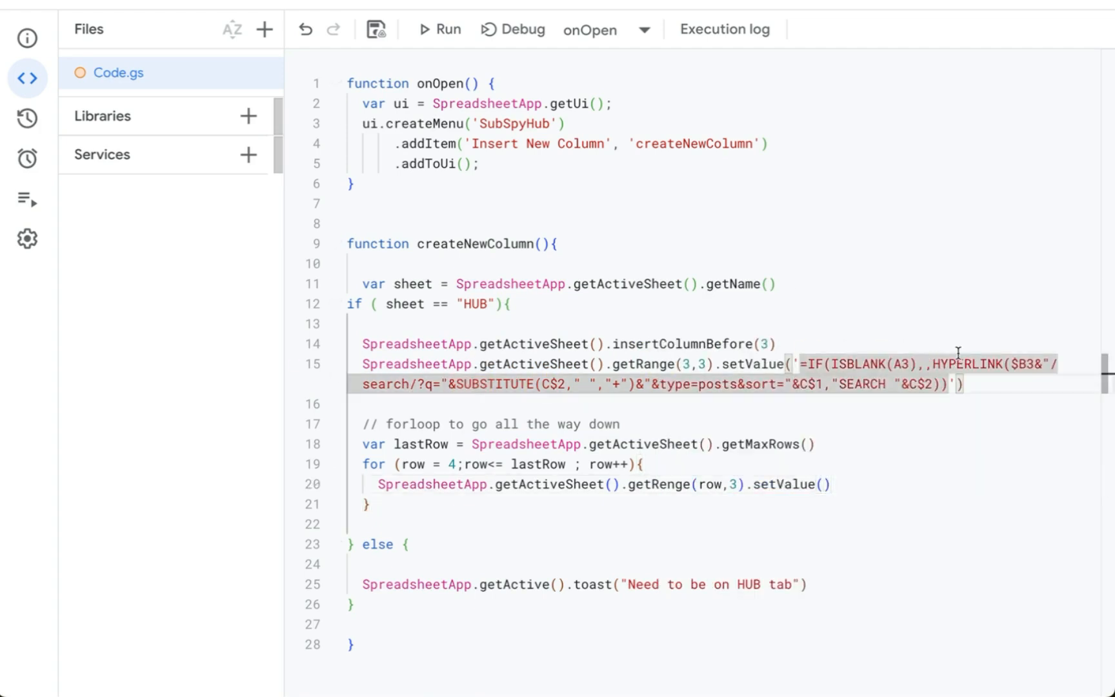
drag(966, 384, 791, 366)
key(ctrl+c)
click(825, 484)
key(ctrl+v)
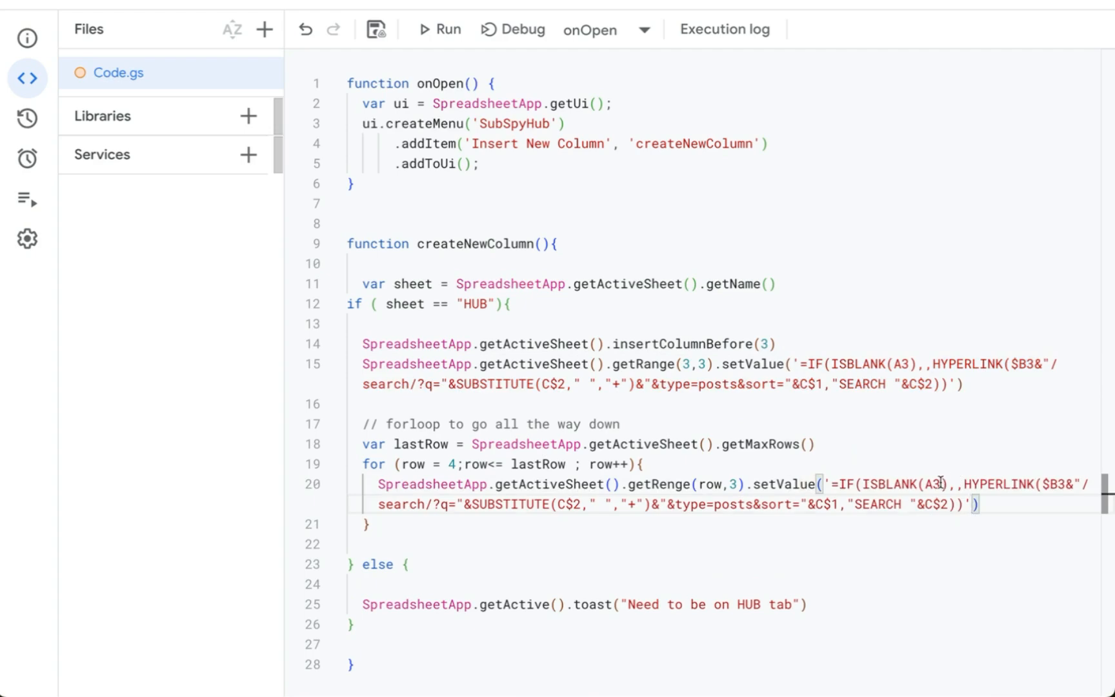
In the loop's formula, replace the row number in ISBLANK(A3) with the concatenation '+ row +'
click(941, 484)
key(BackSpace)
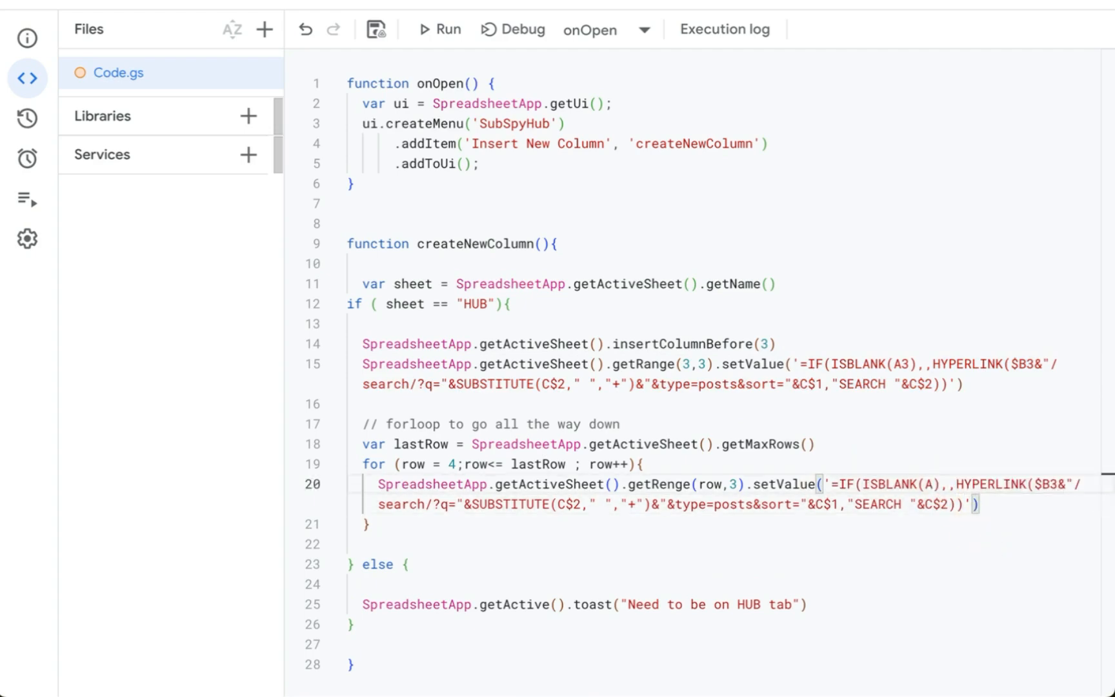
text(')
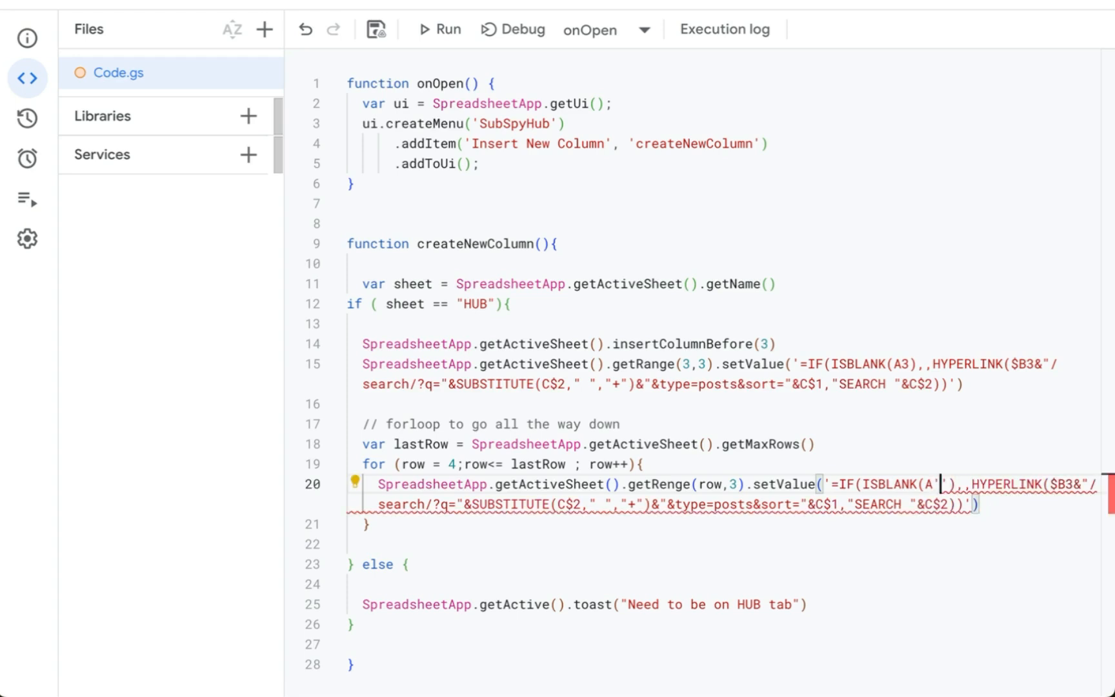
text(+ )
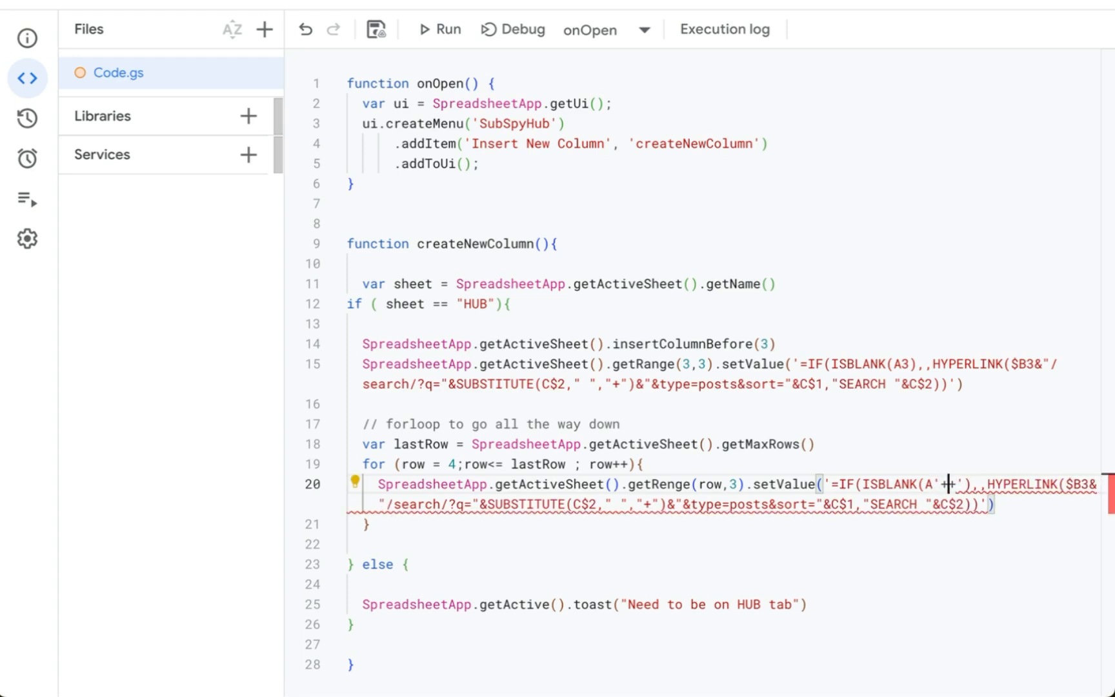
text(row)
key(Left)
key(Left)
key(Left)
key(Left)
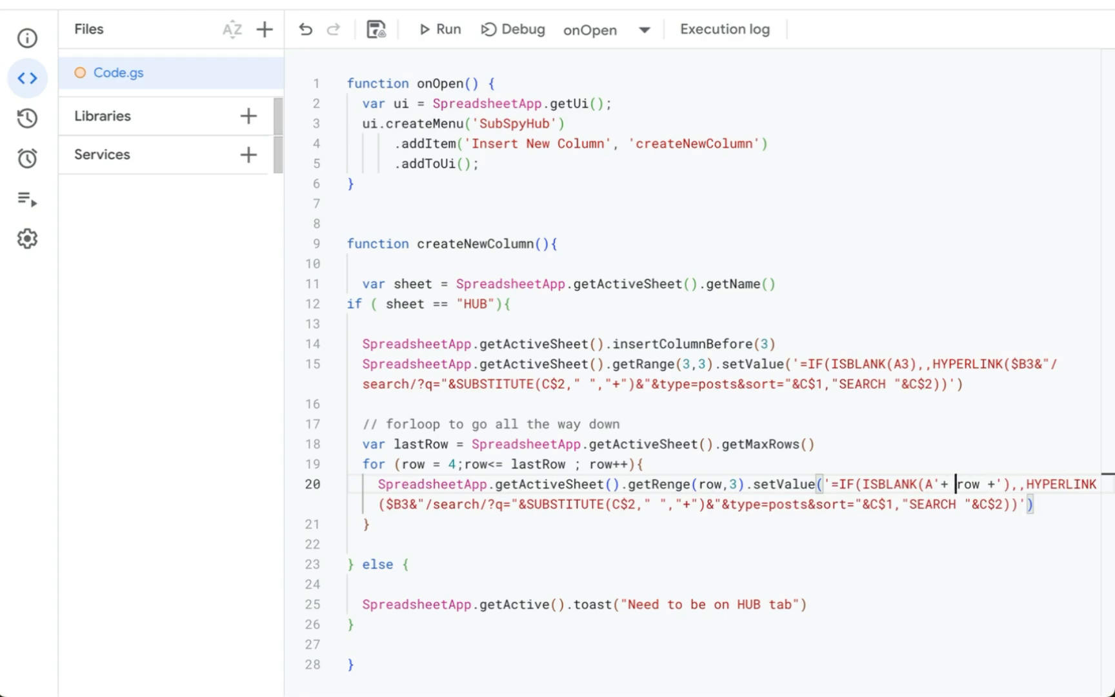
key(Left)
Copy '+ row +' over the row number of the $B3 reference in the loop's formula and save the script
drag(933, 484, 1003, 484)
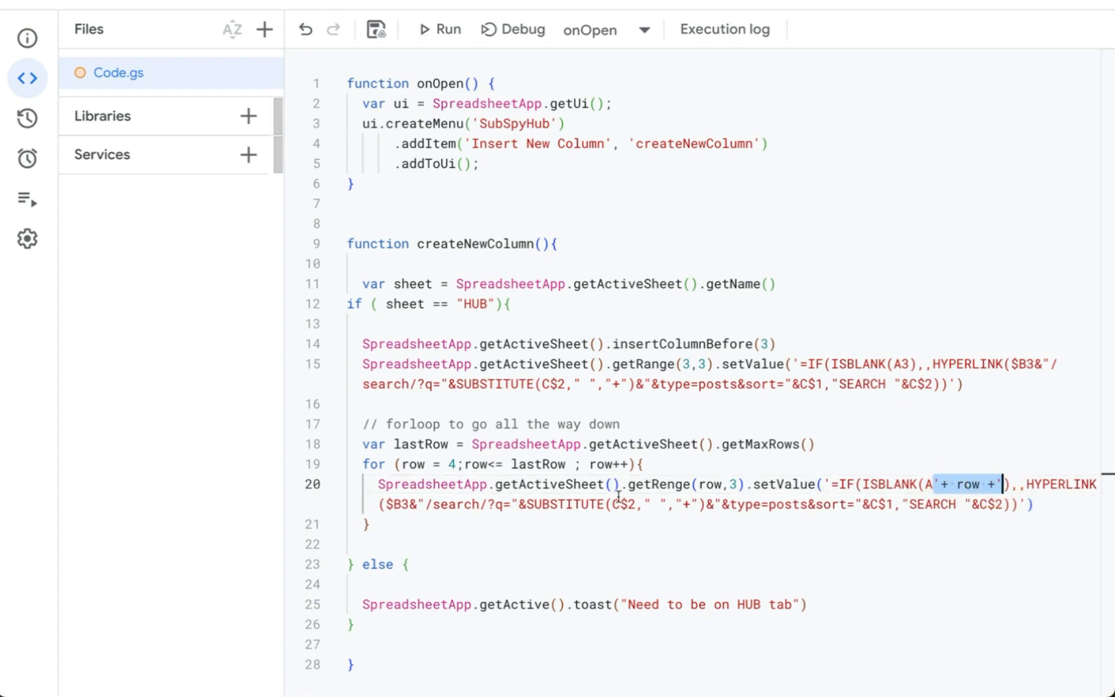
drag(363, 464, 580, 462)
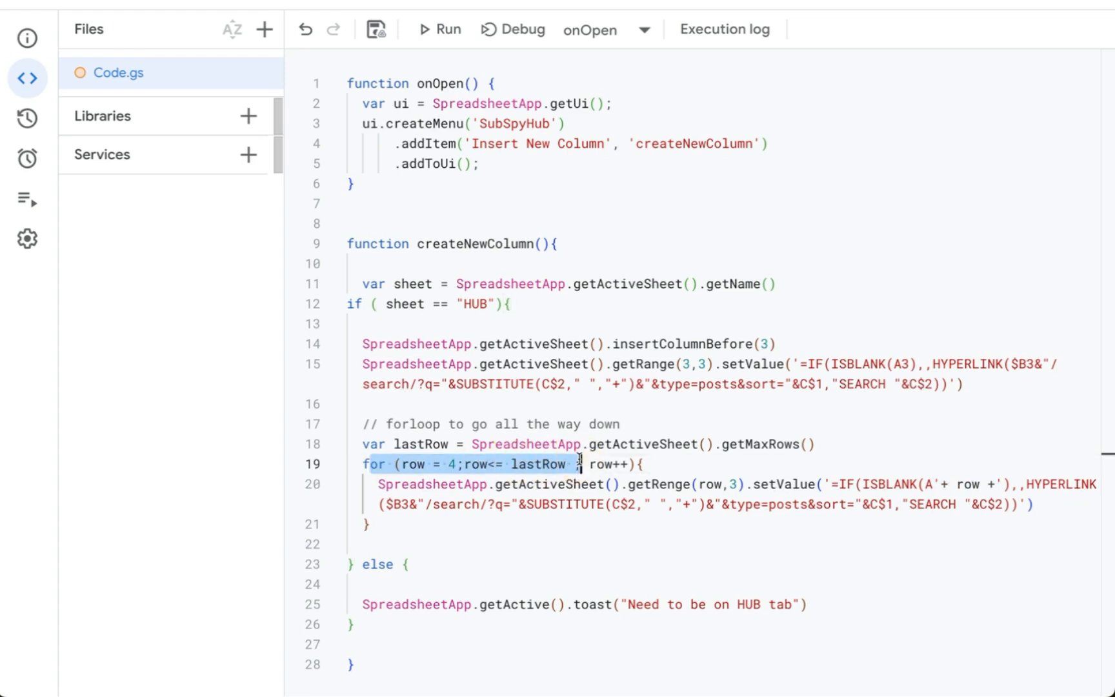
click(403, 503)
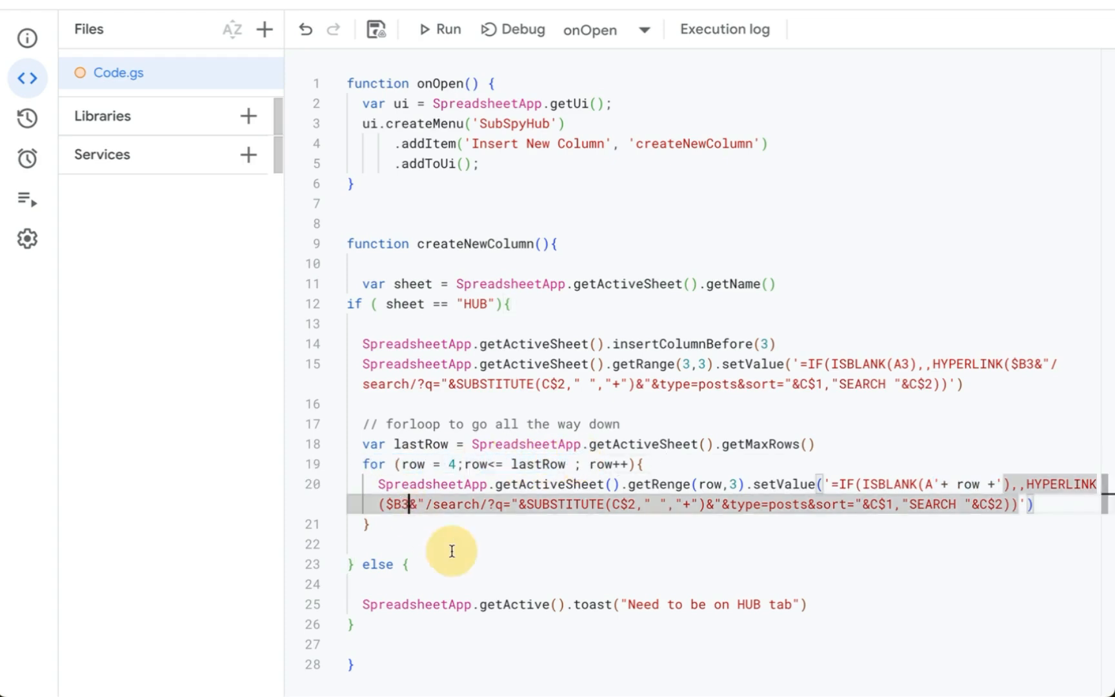
key(Delete)
key(ctrl+v)
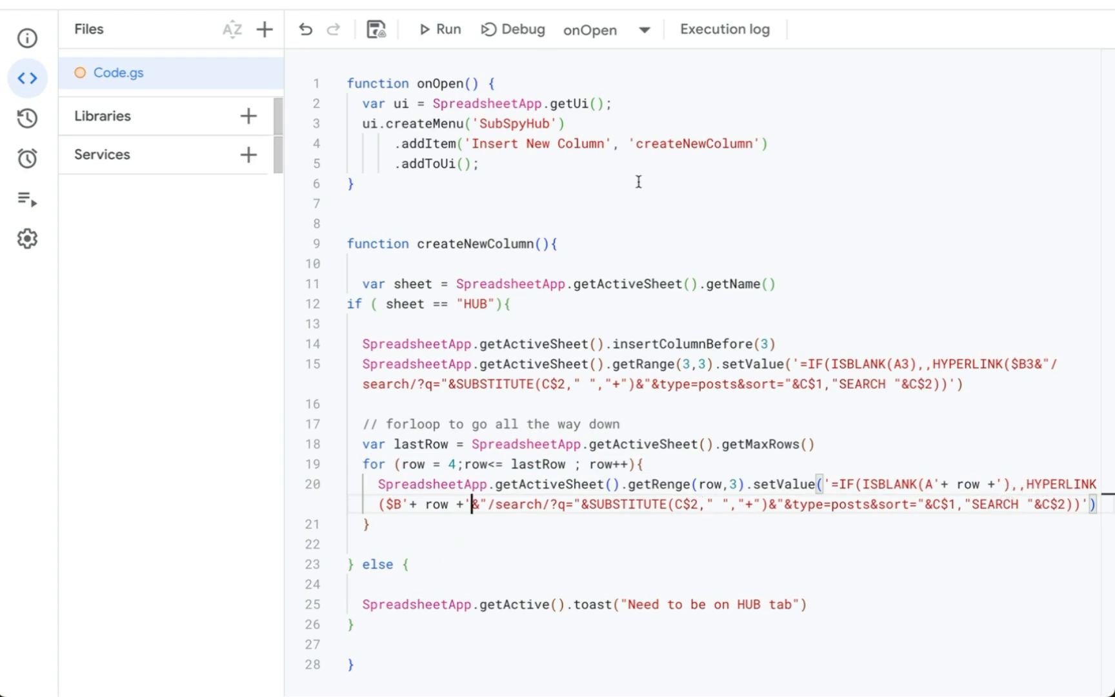
key(ctrl+s)
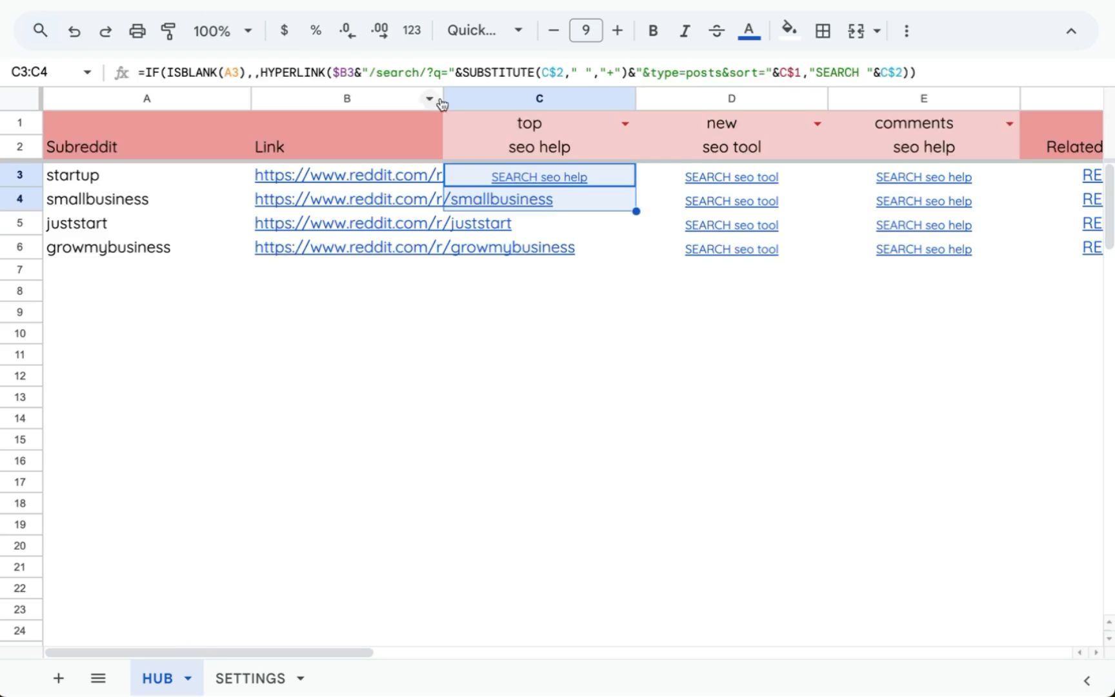
Test Insert New Column on the HUB sheet and correct getRenge to getRange in the loop's statement
click(531, 7)
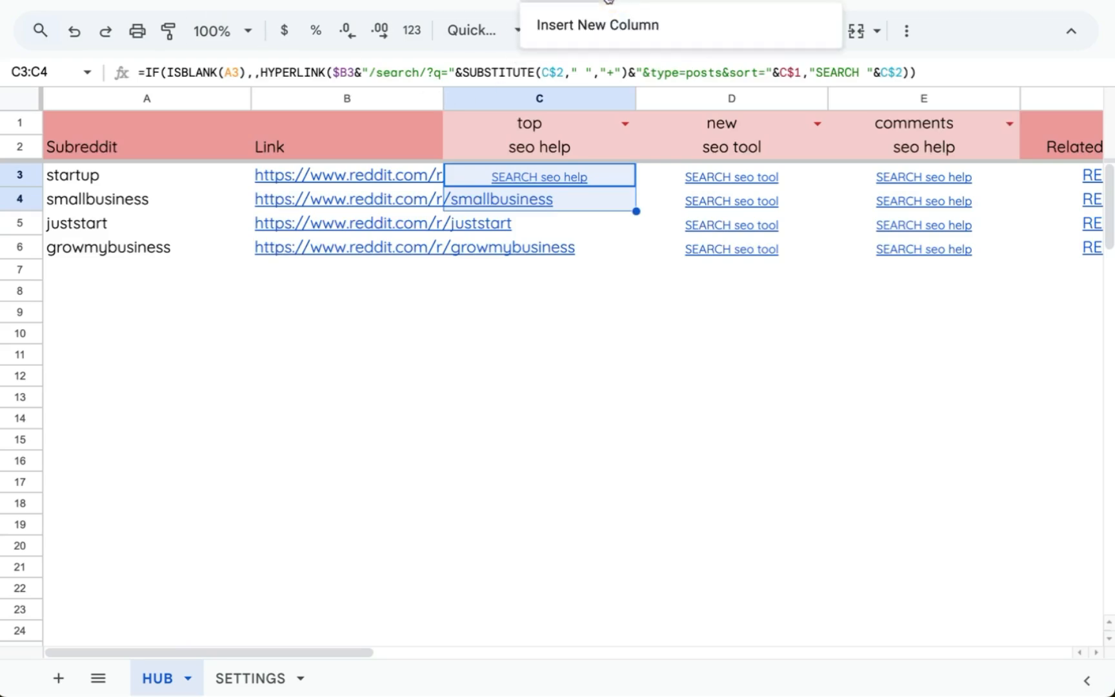
click(592, 41)
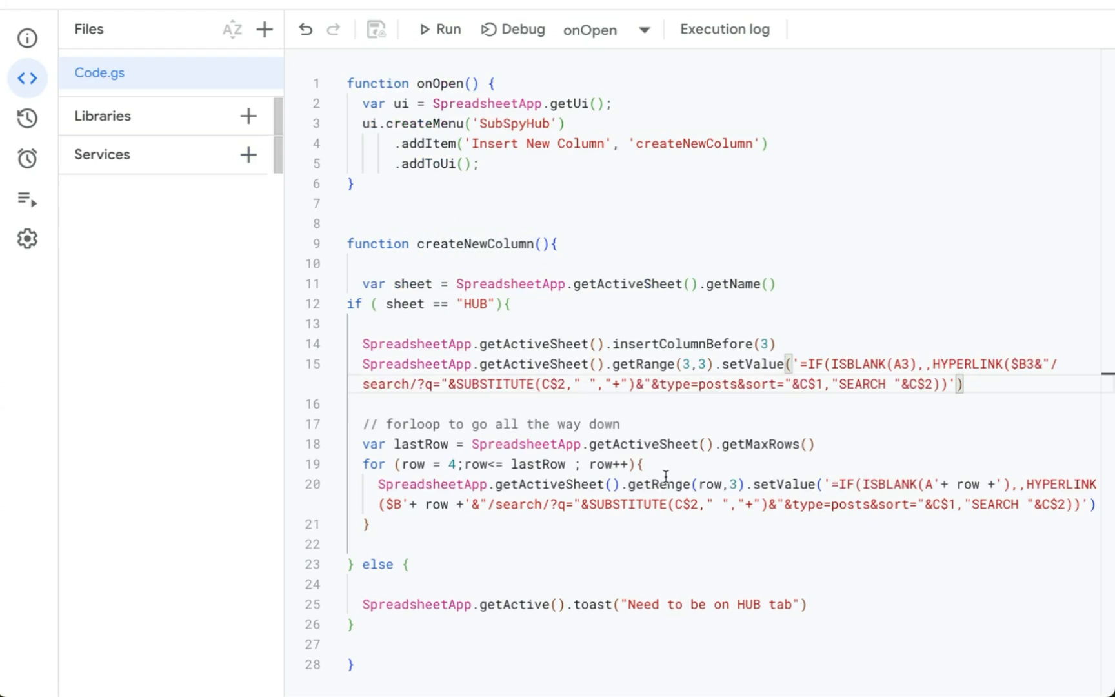
click(667, 484)
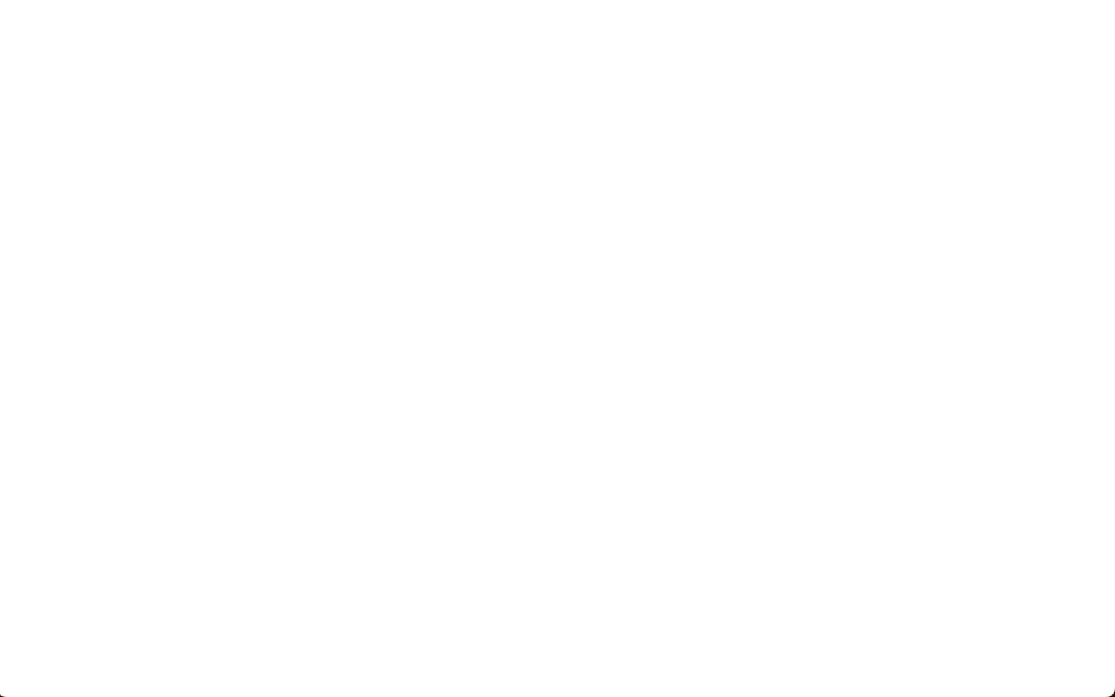
Delete the test column C from the HUB sheet and run Insert New Column again
click(858, 16)
right_click(534, 98)
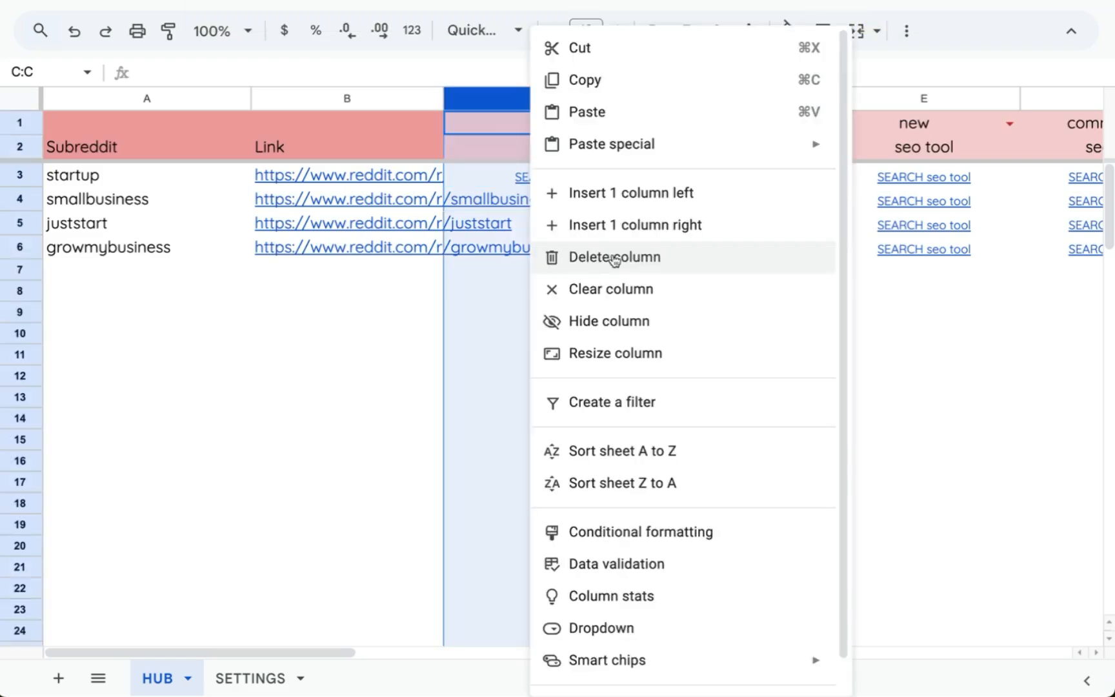
click(615, 258)
click(572, 2)
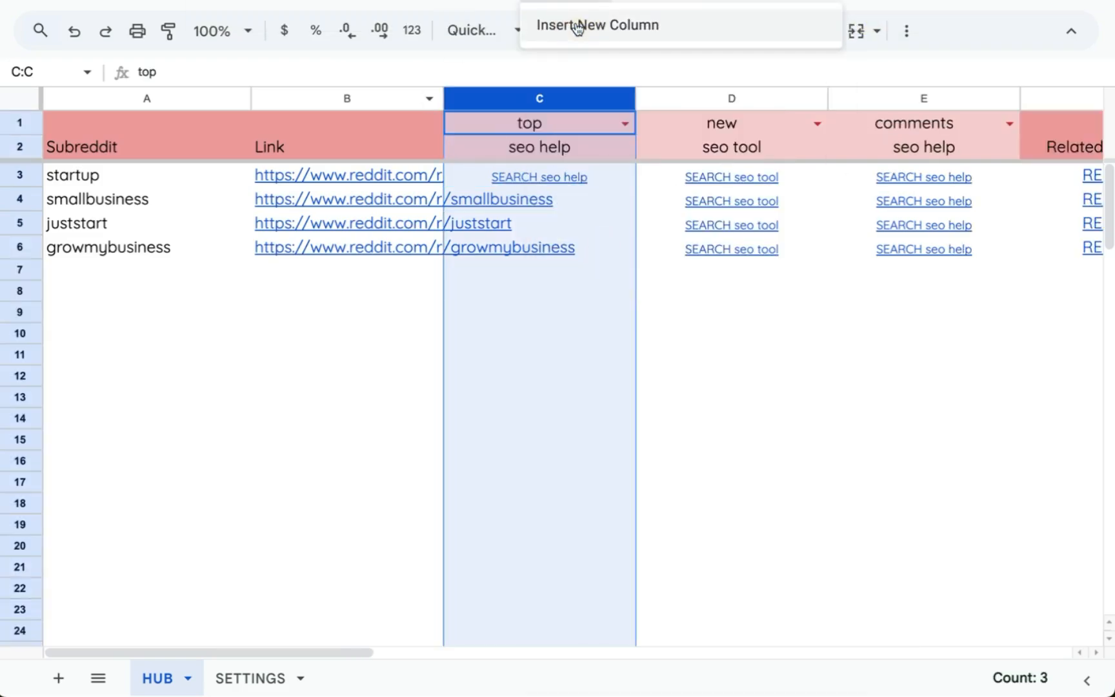
click(579, 27)
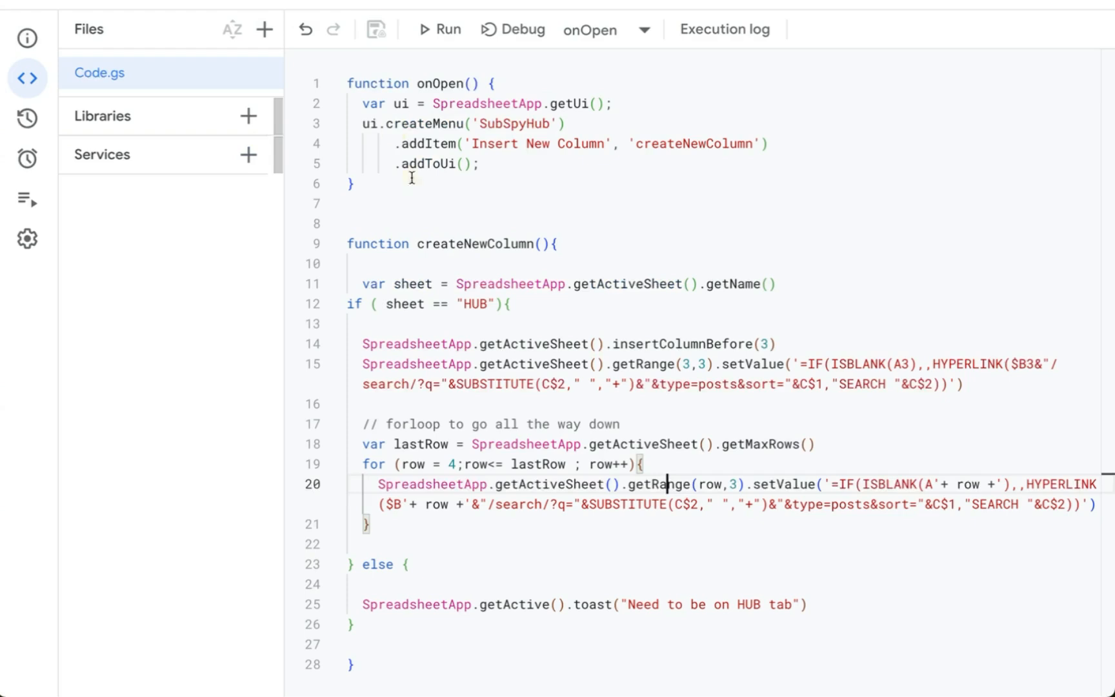
Examine the HUB sheet's inserted column, subreddit links, keyword headers and rating columns
click(473, 195)
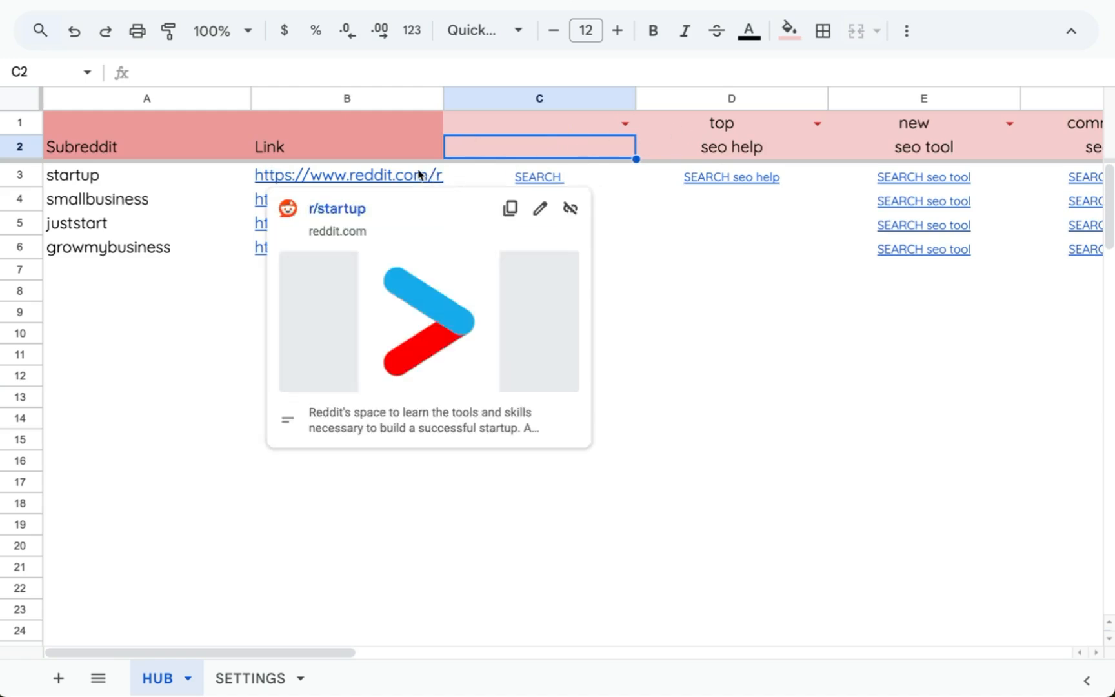
click(348, 123)
click(497, 158)
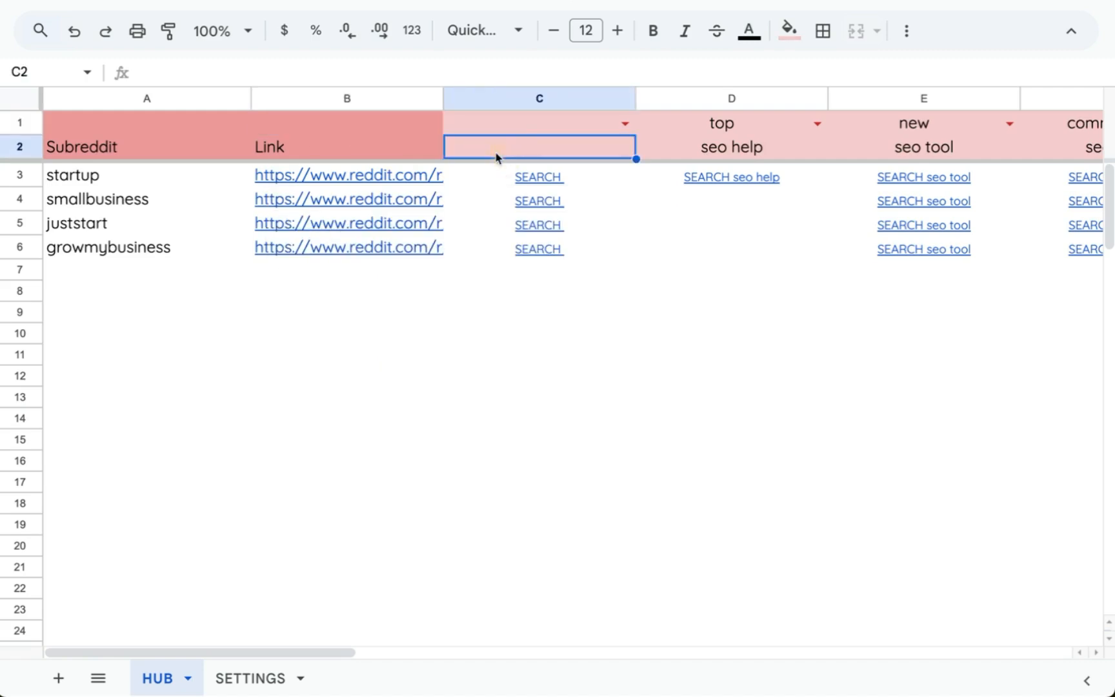
click(219, 175)
click(330, 181)
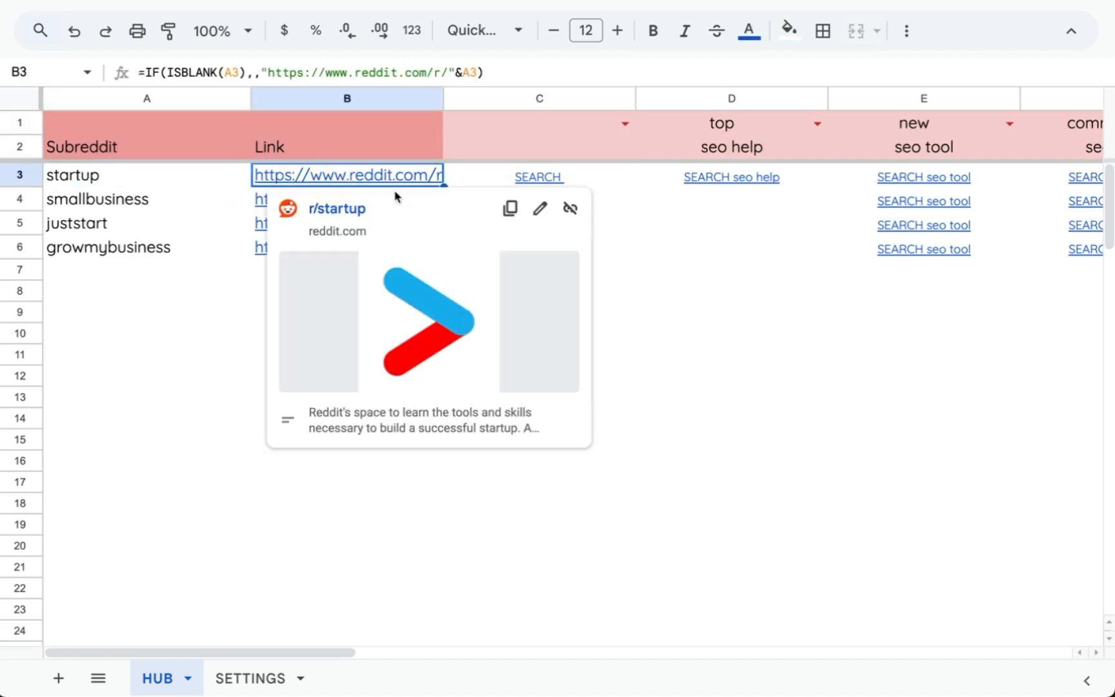
click(718, 218)
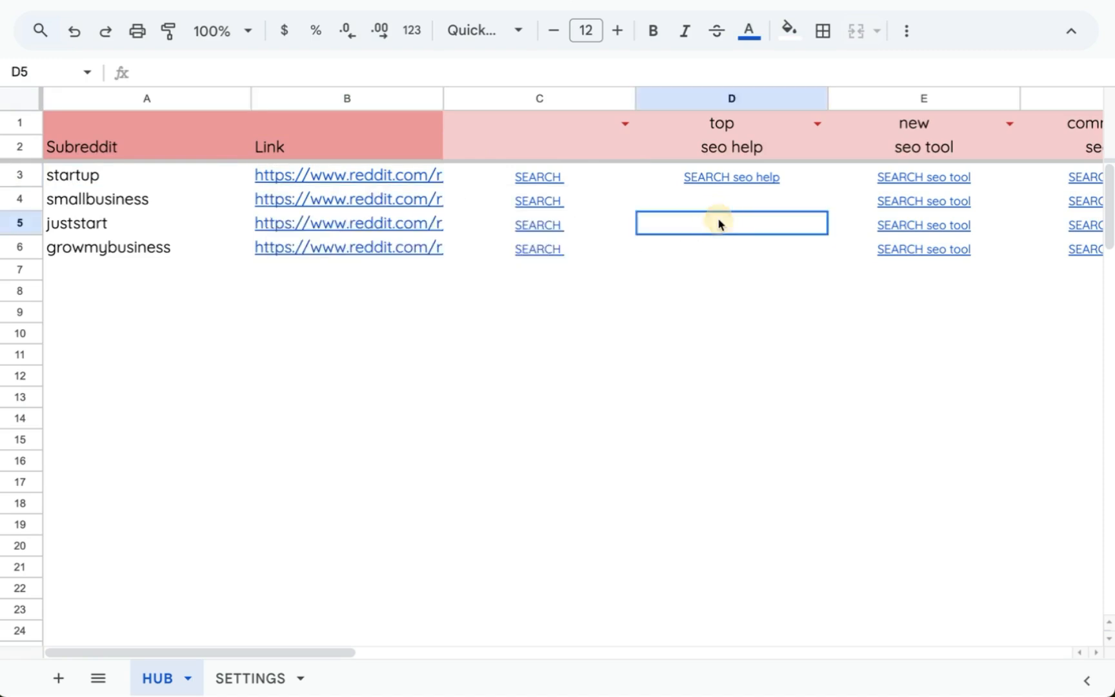
scroll(718, 218, right, 5)
click(431, 154)
drag(431, 154, 584, 153)
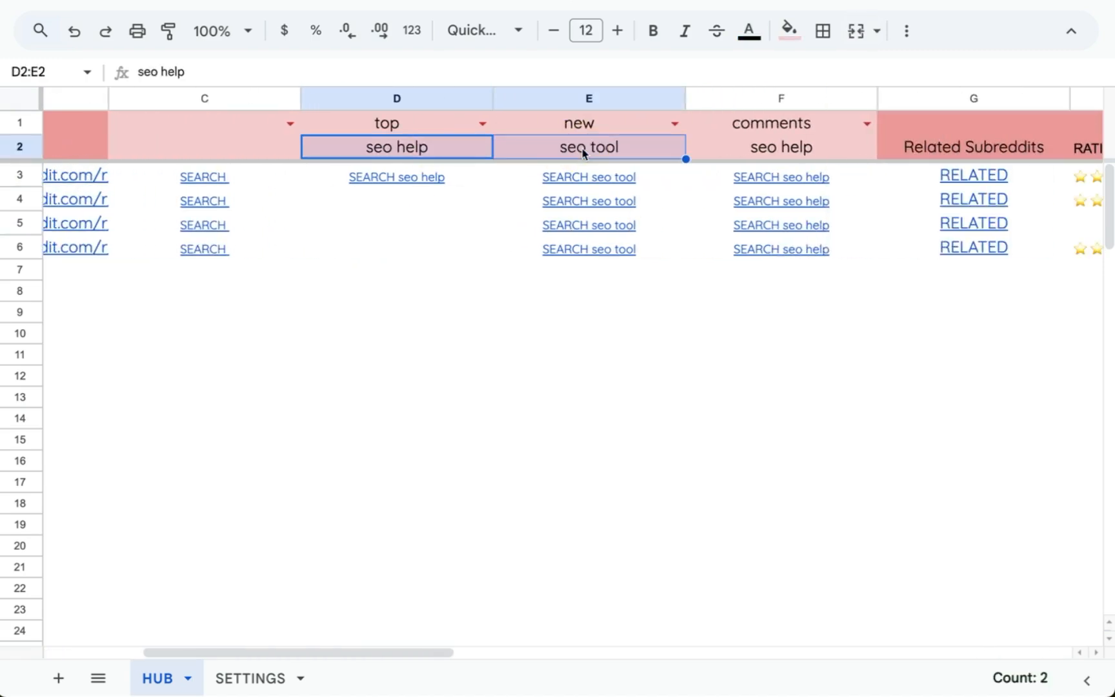
scroll(775, 162, right, 5)
click(814, 149)
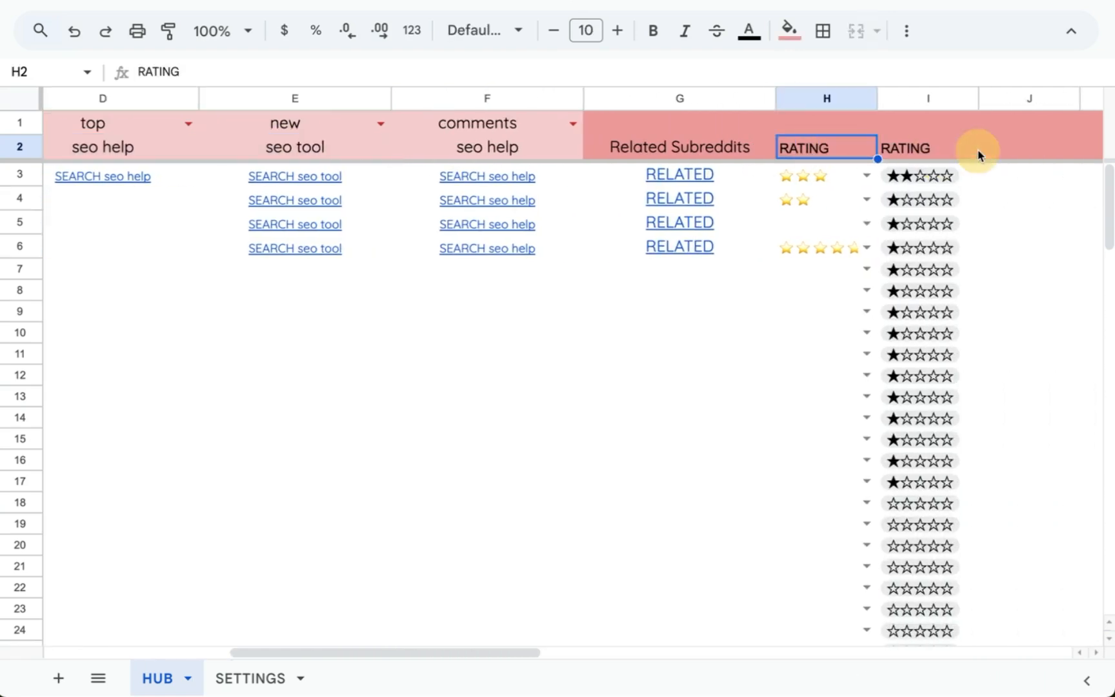
click(979, 150)
Delete the emoji-star RATING column H and enter the header NOTES in cell I2
right_click(804, 104)
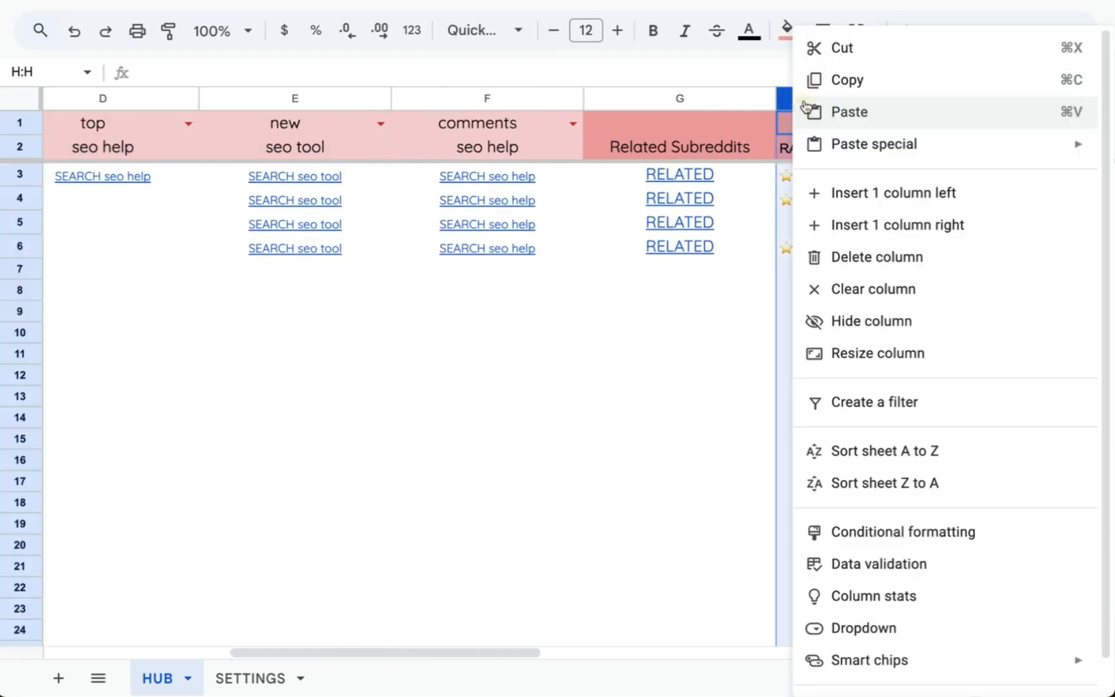
click(872, 255)
click(906, 149)
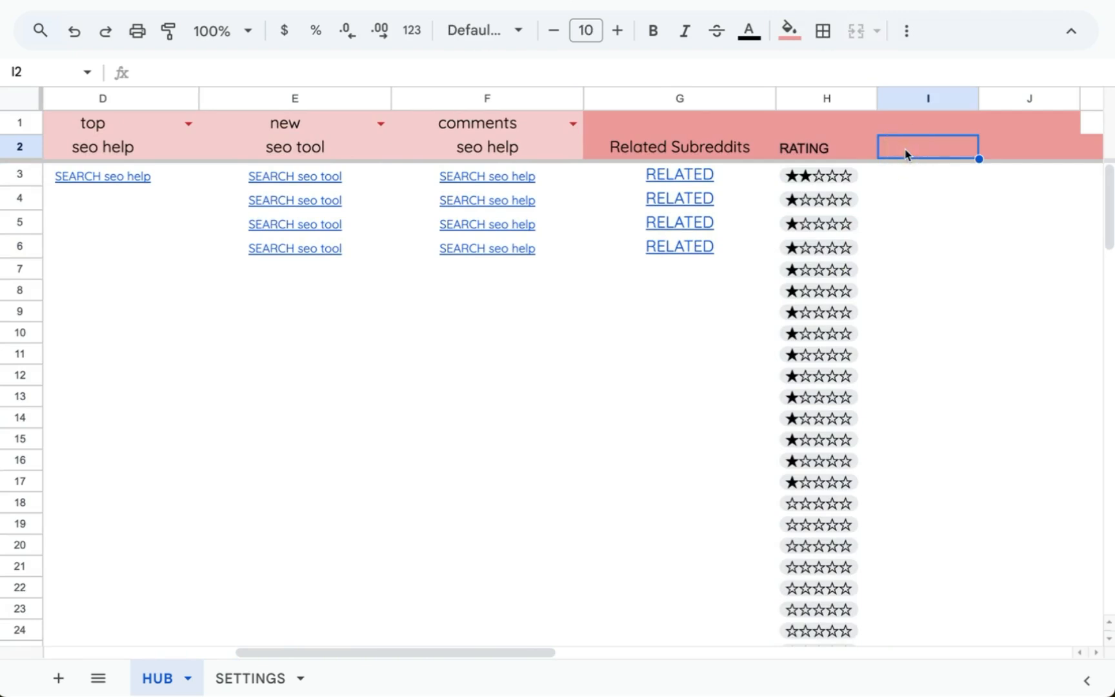
text(NOTES)
key(Return)
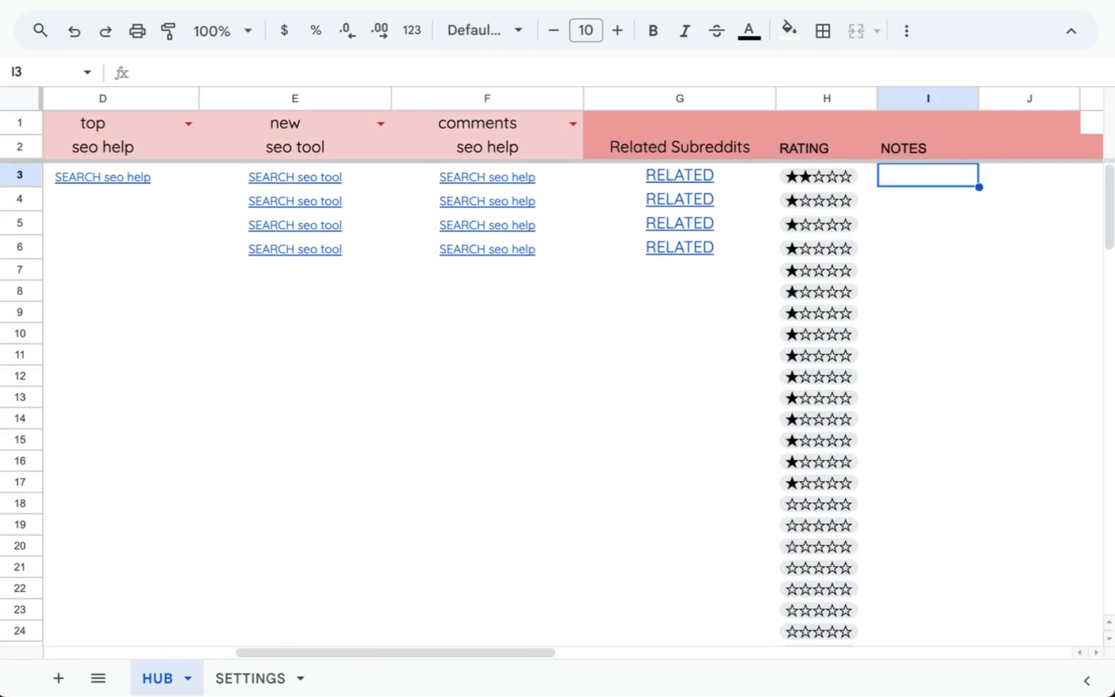
Delete all unused columns after NOTES, from J to AA
click(1029, 98)
scroll(985, 160, right, 2)
key(ctrl+shift+Right)
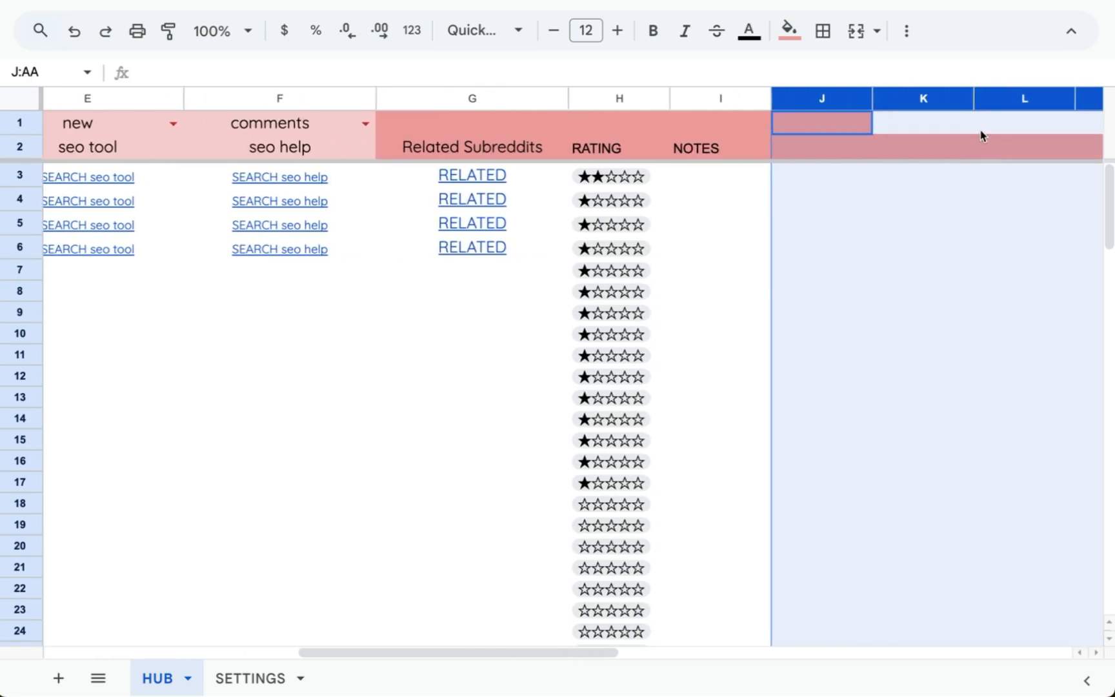
right_click(981, 134)
click(896, 256)
Freeze the Subreddit column A so it stays in place while the other columns scroll
click(927, 147)
scroll(690, 155, left, 5)
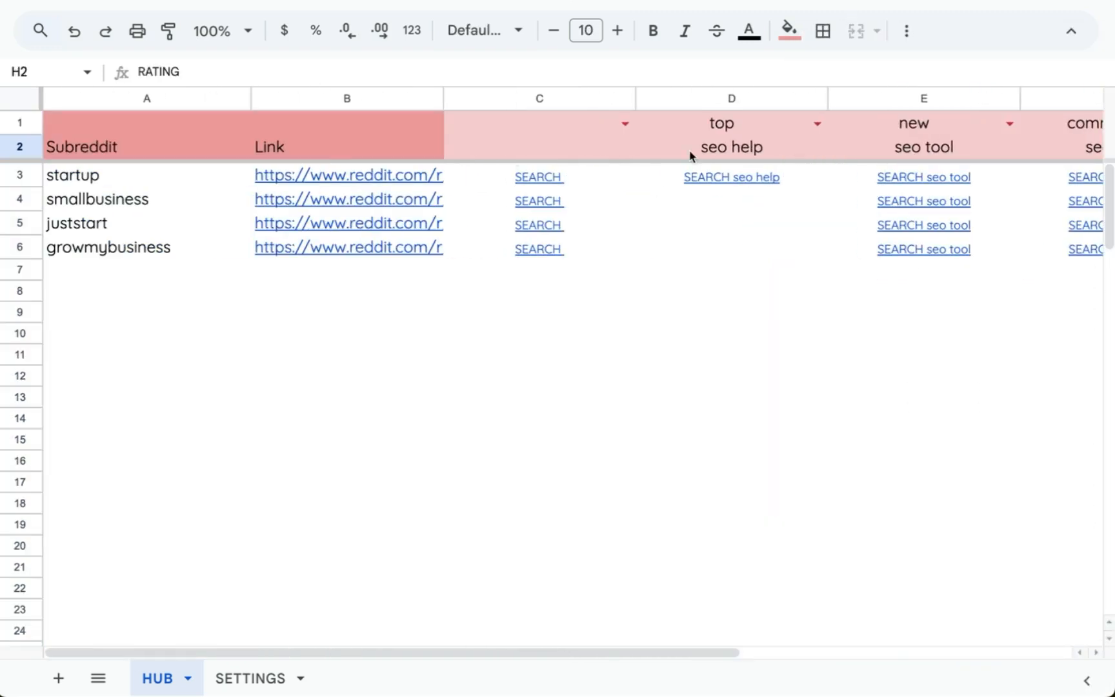
click(248, 136)
drag(40, 98, 260, 98)
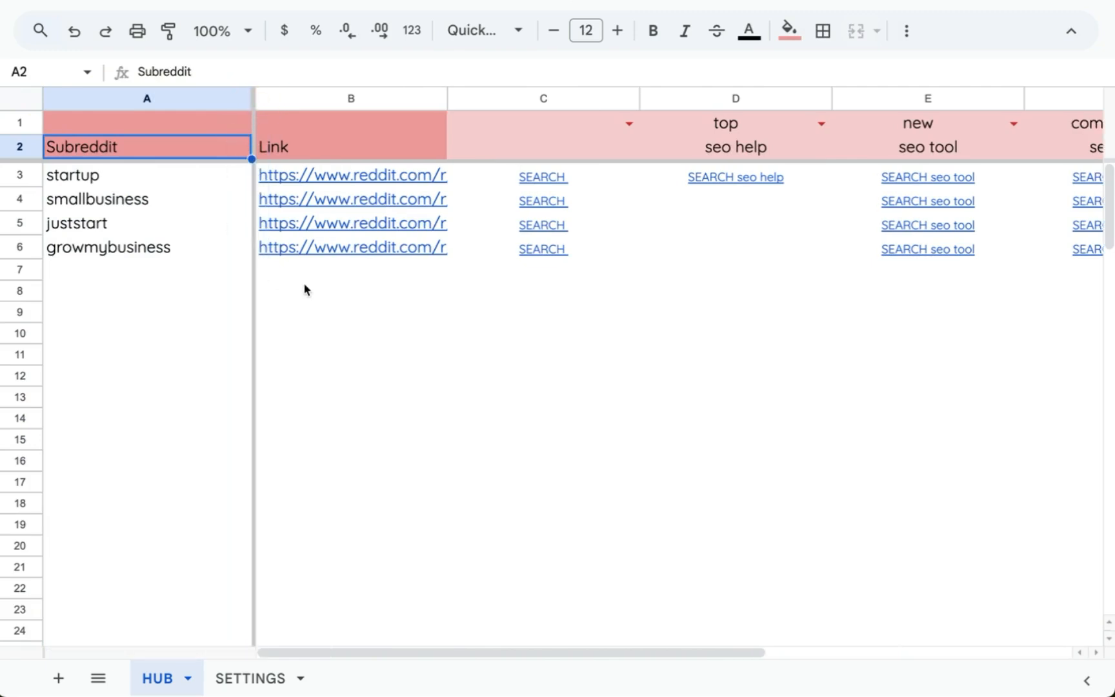
Check the frozen layout across all columns and review the sort and keyword header cells in C1:F2
scroll(303, 282, right, 10)
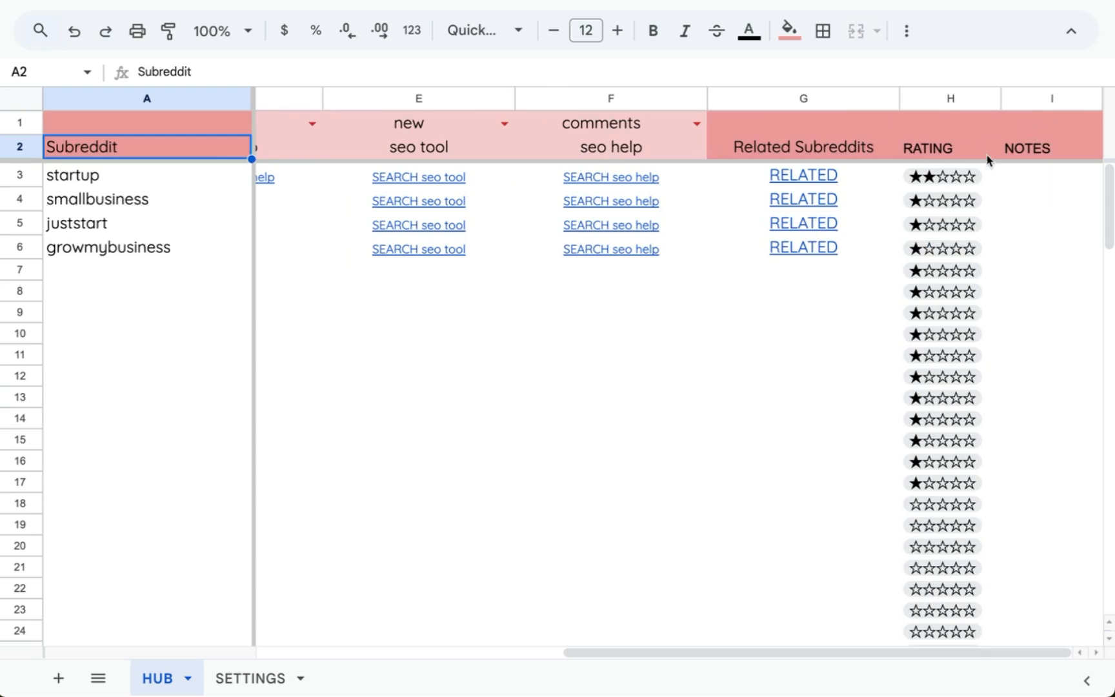
click(987, 161)
scroll(646, 160, left, 10)
drag(573, 126, 794, 158)
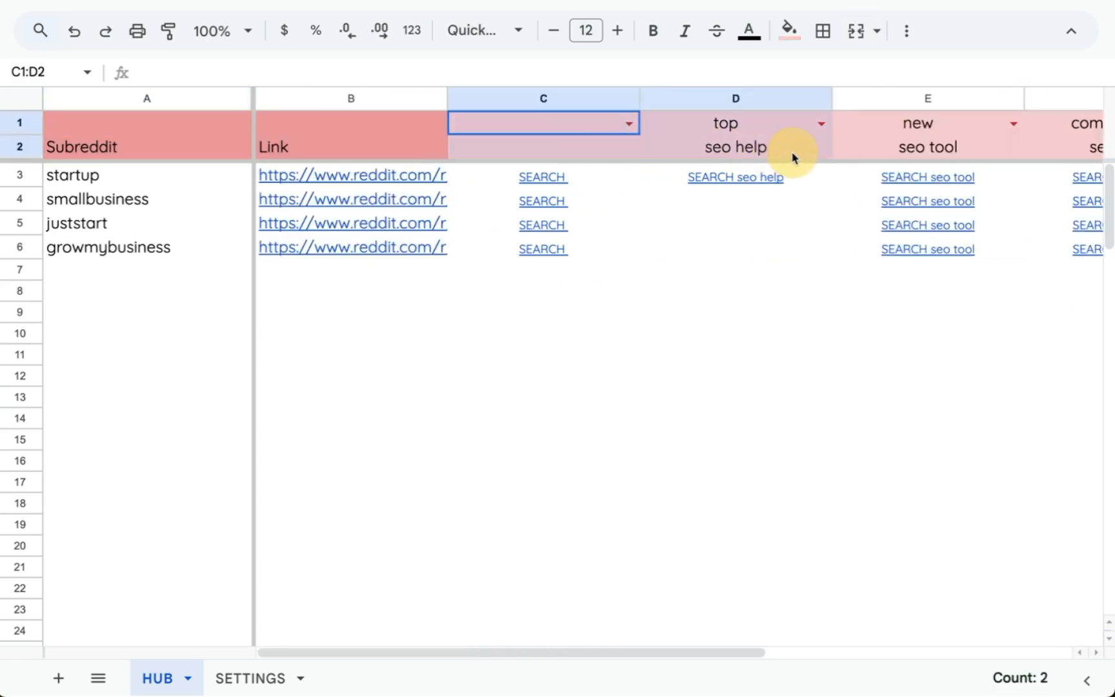
scroll(794, 158, right, 3)
drag(893, 158, 358, 129)
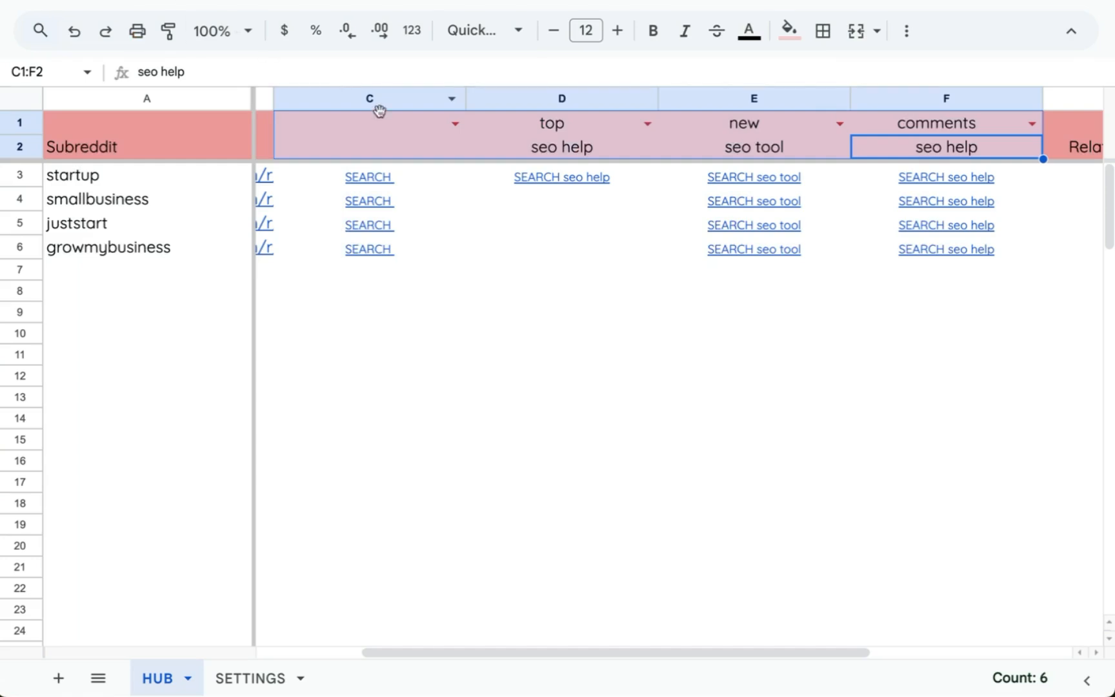
click(380, 137)
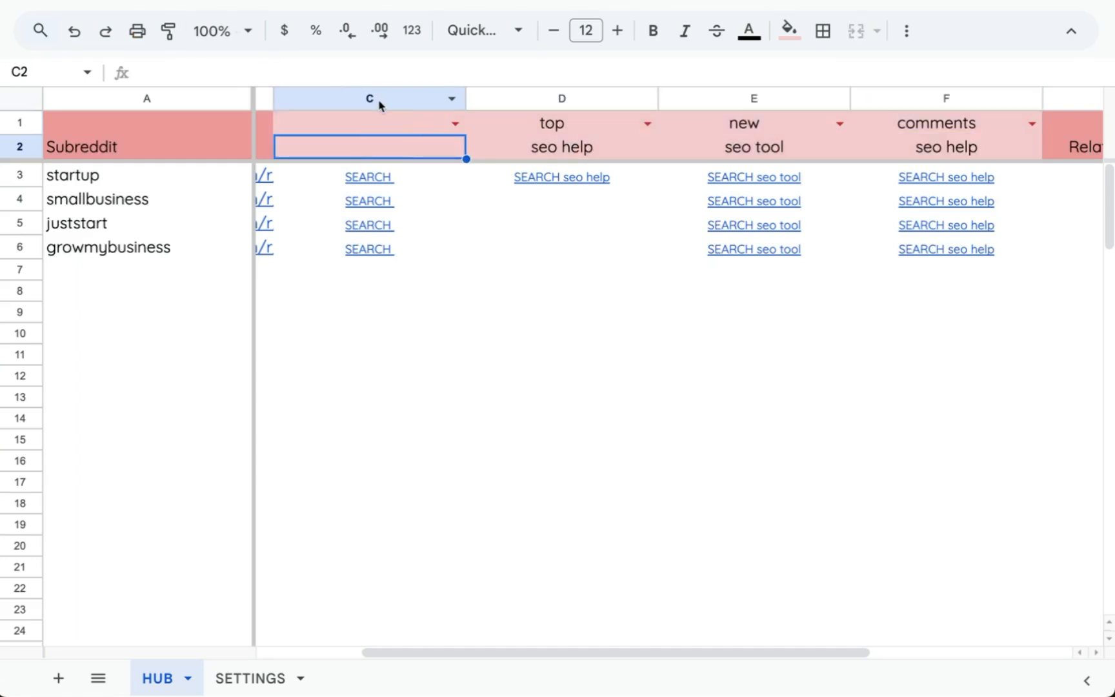
drag(482, 120, 549, 150)
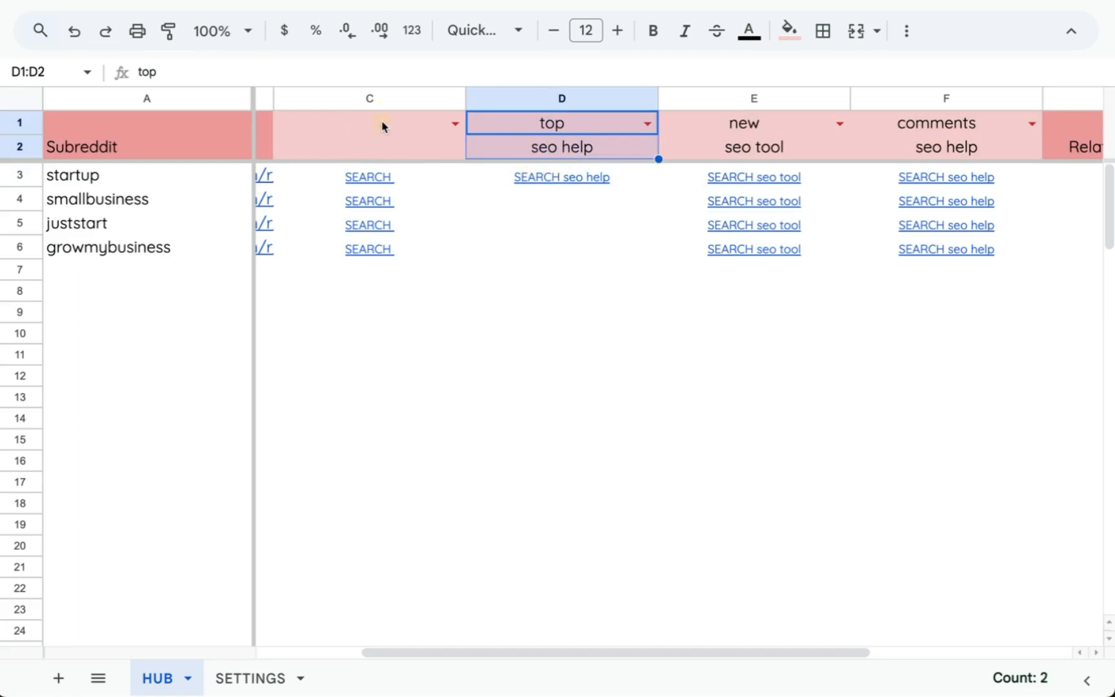
click(383, 126)
click(519, 129)
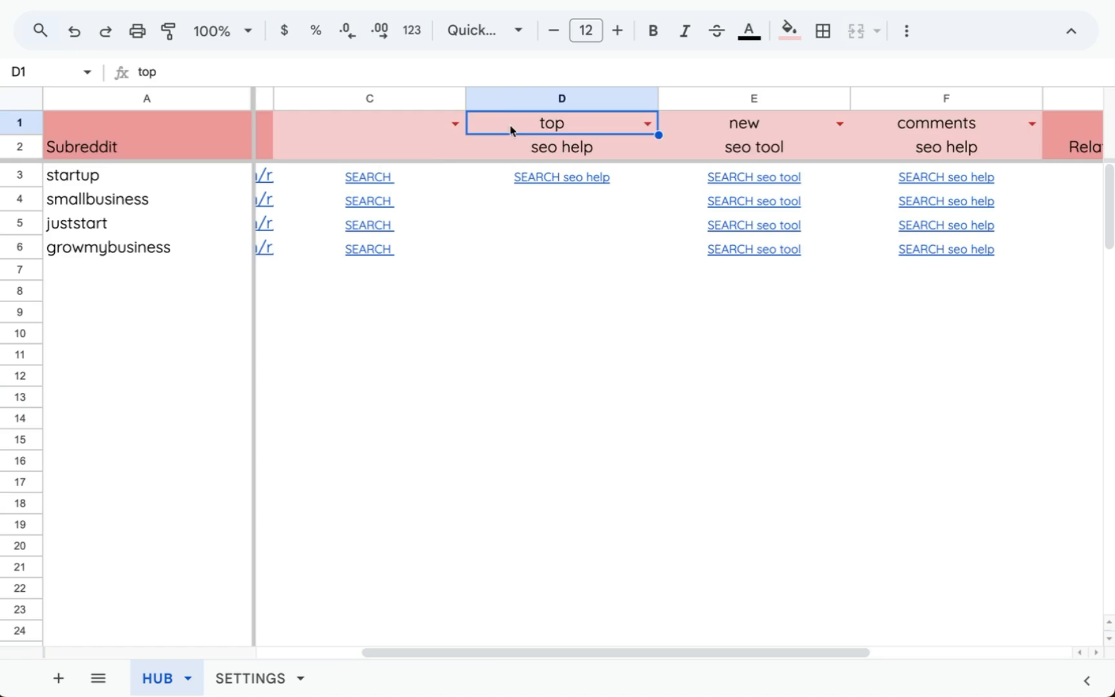
click(429, 150)
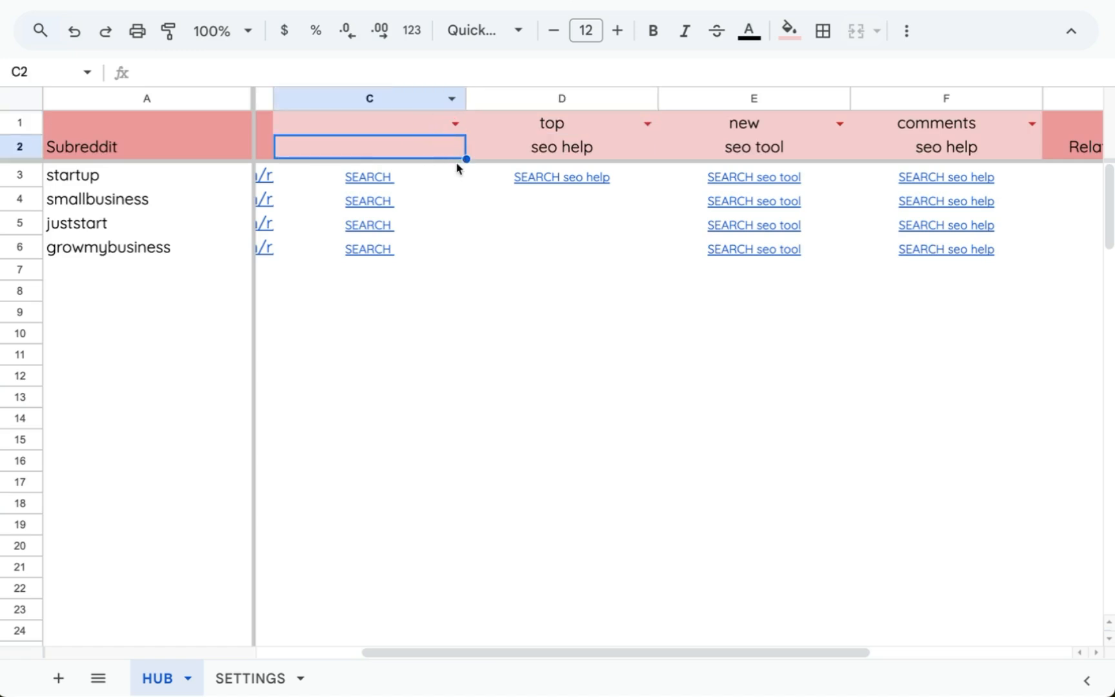
Inspect the link formulas in the Link and Related Subreddits columns, including B3, G4 and G3
scroll(460, 165, left, 3)
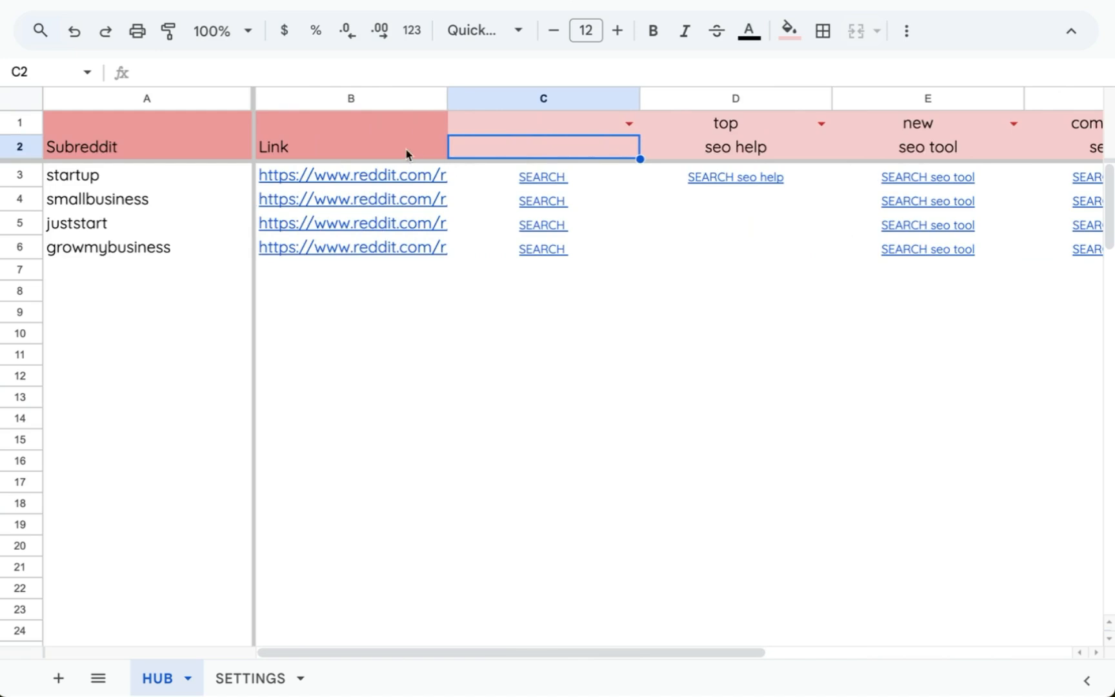
click(434, 176)
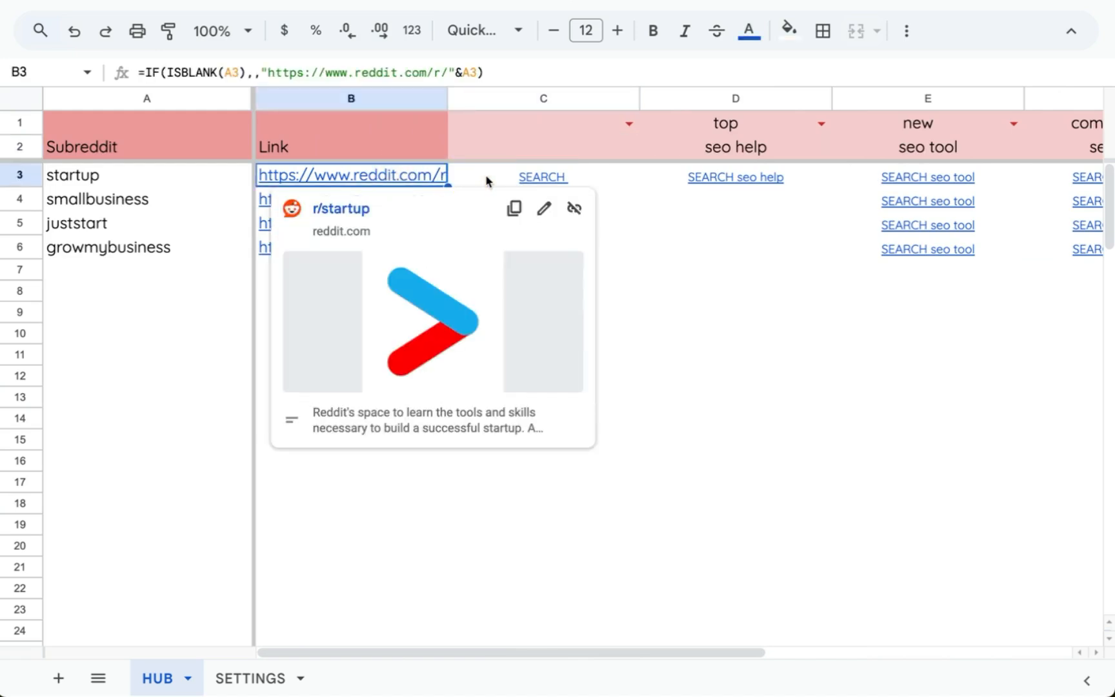
scroll(598, 174, right, 6)
click(835, 199)
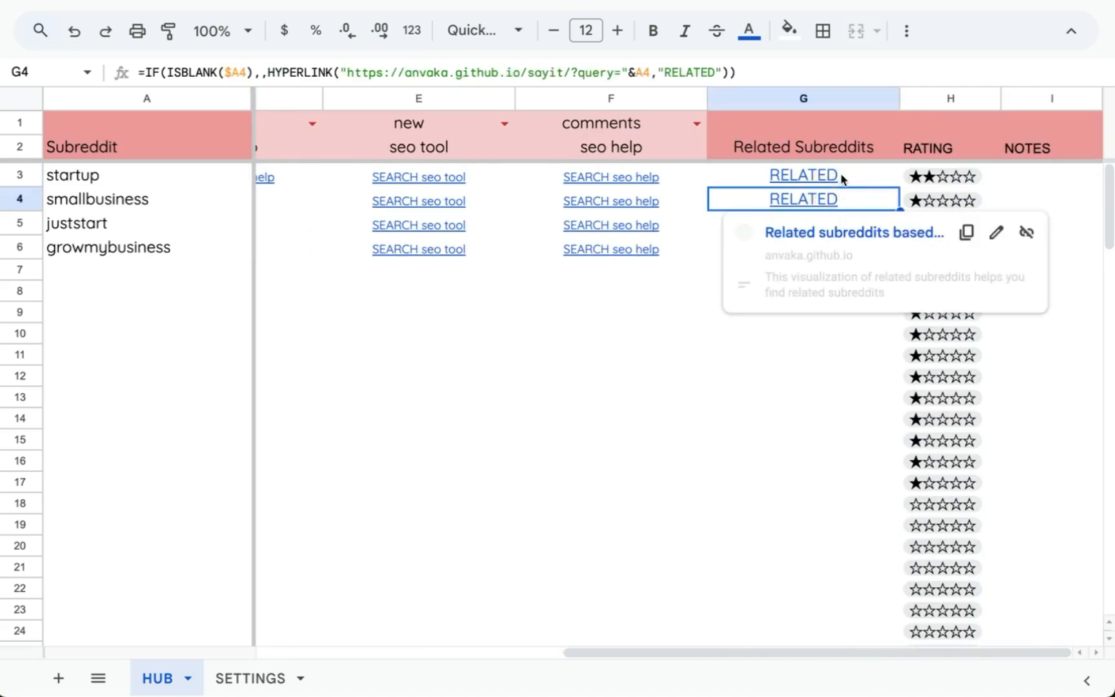
click(842, 176)
scroll(670, 222, left, 5)
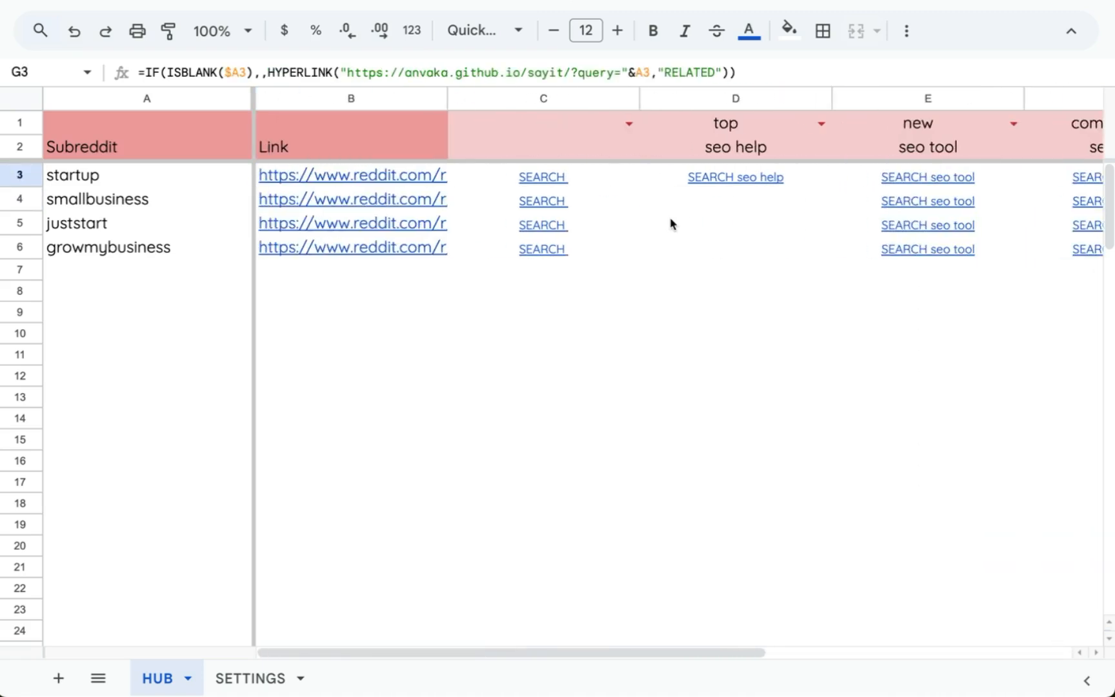
mouse_move(403, 183)
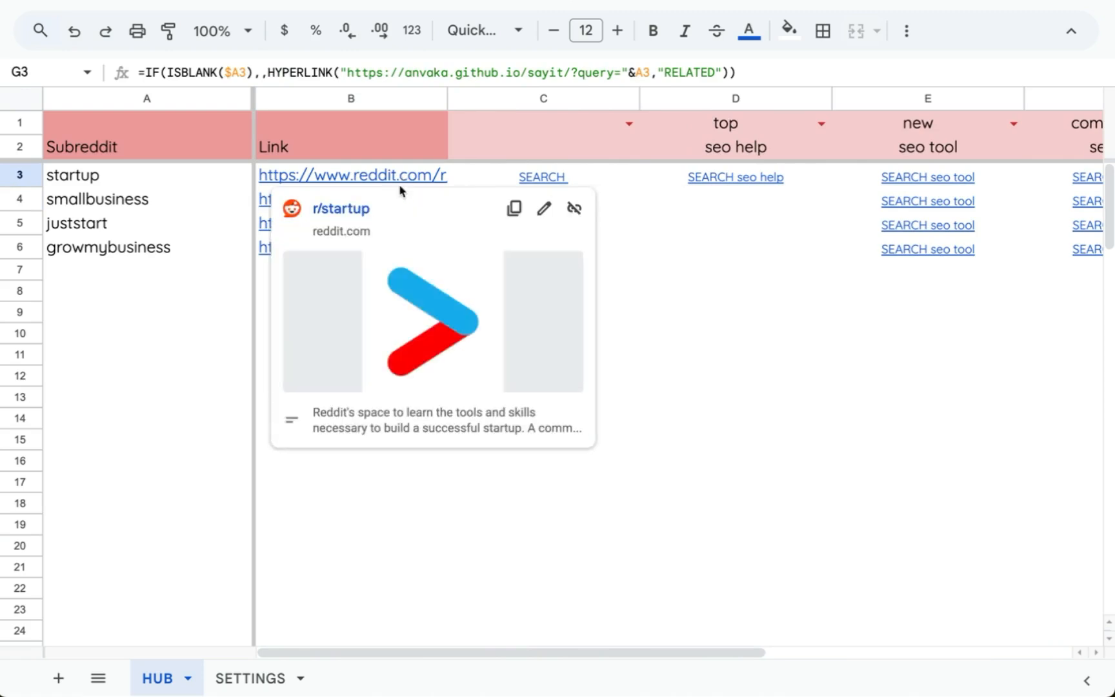
click(419, 121)
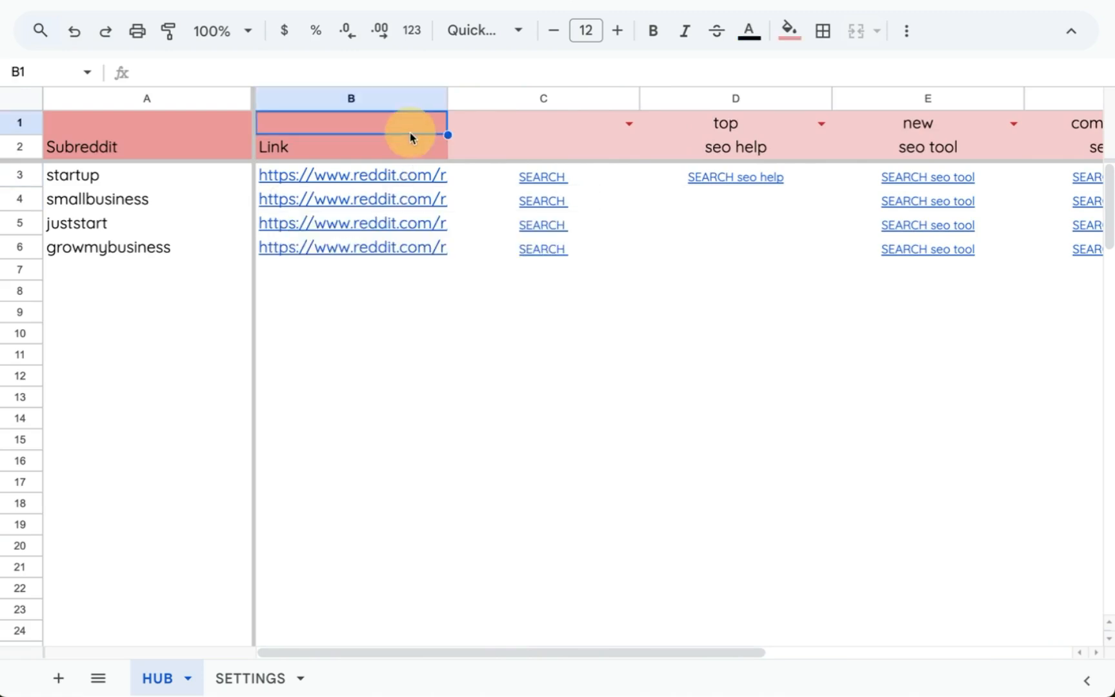